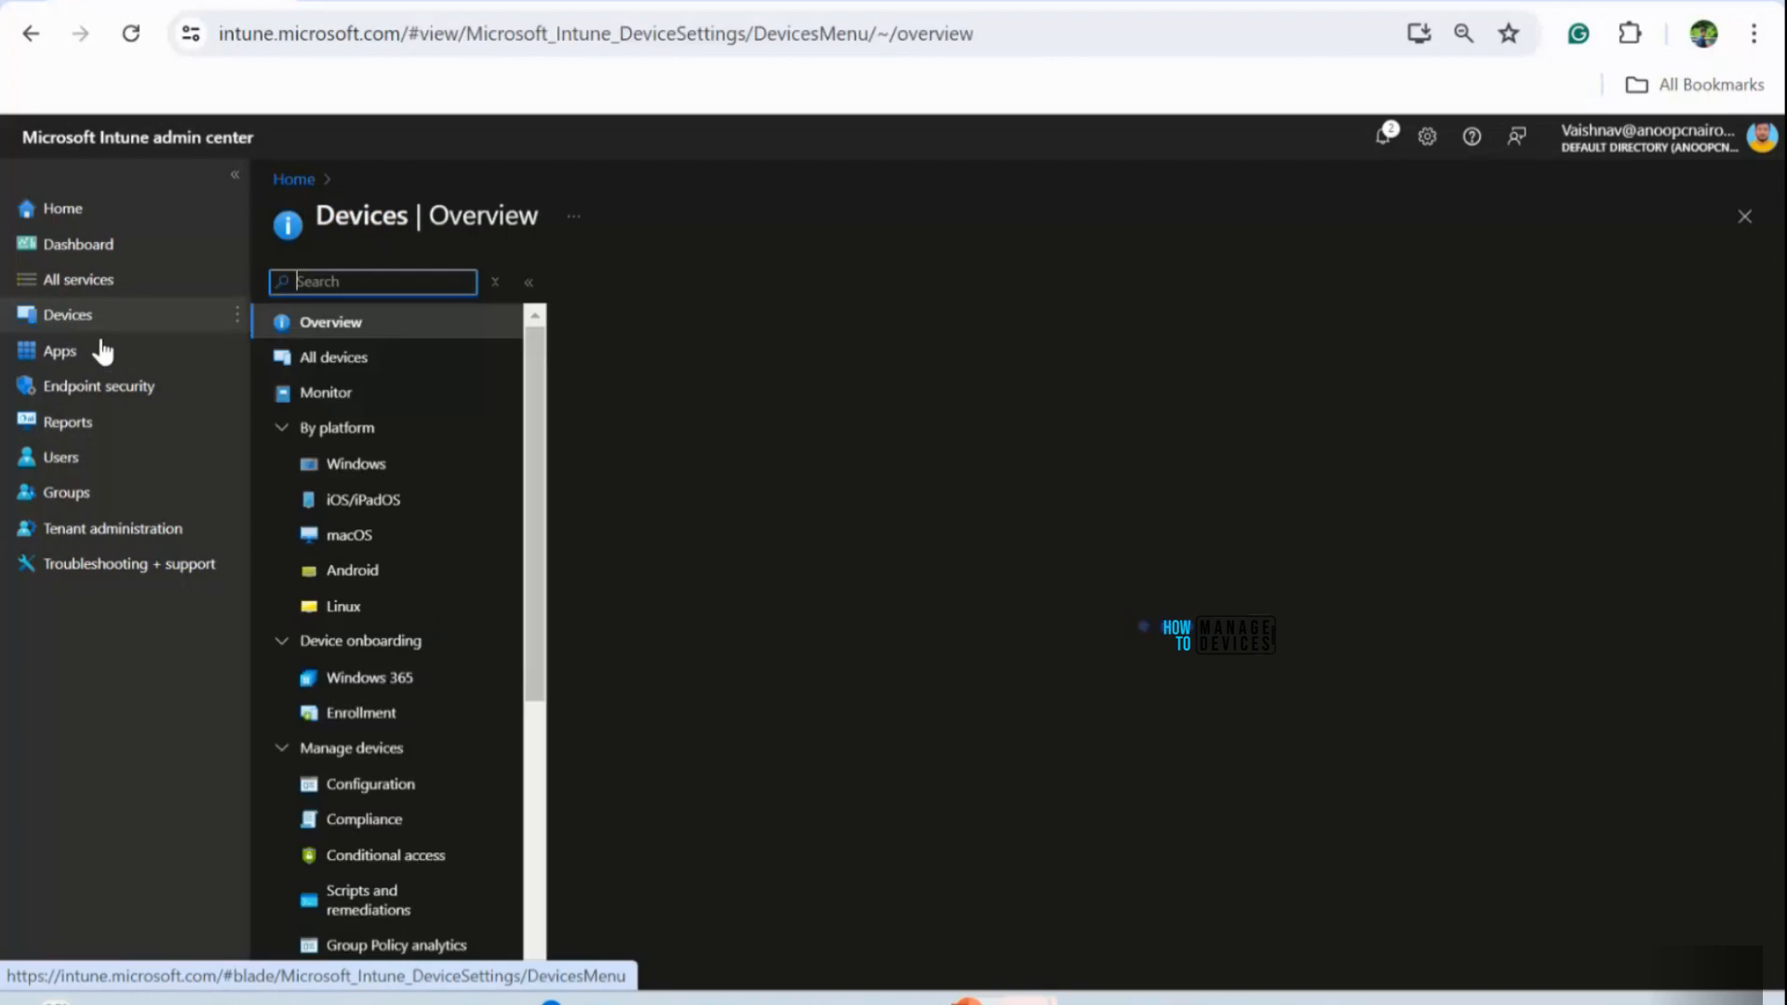
Start a new policy in the configuration policies for Windows devices
click(346, 476)
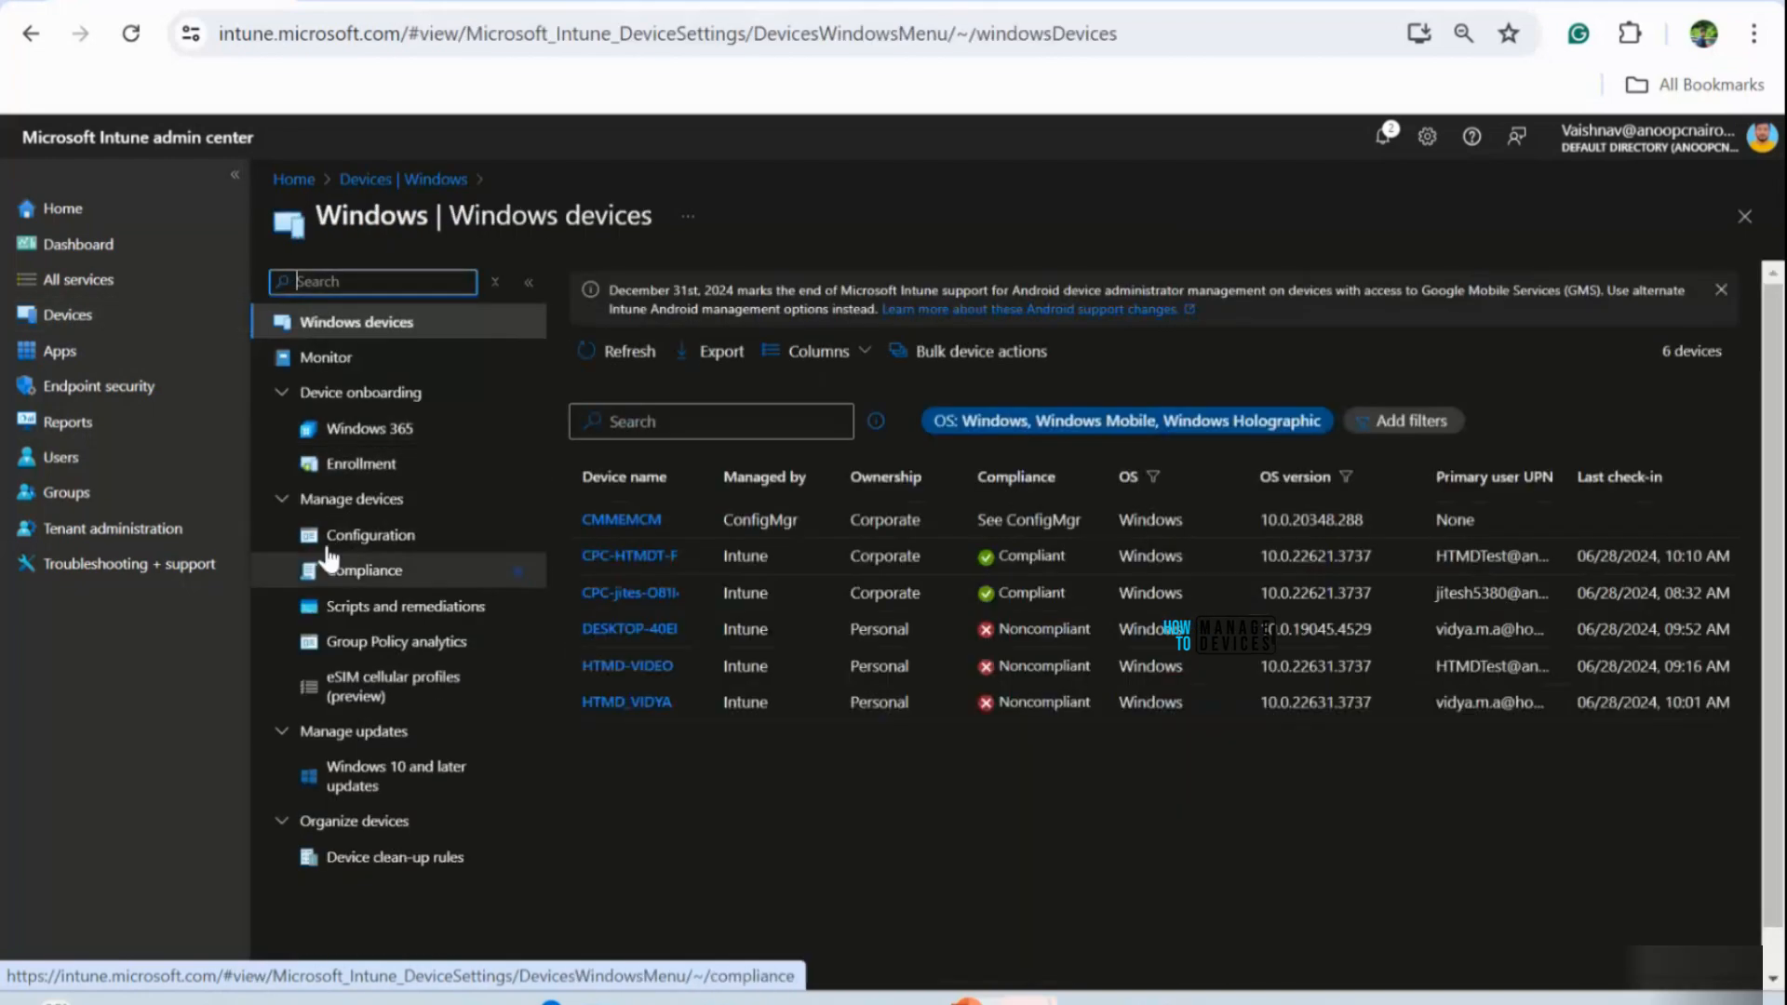
click(387, 549)
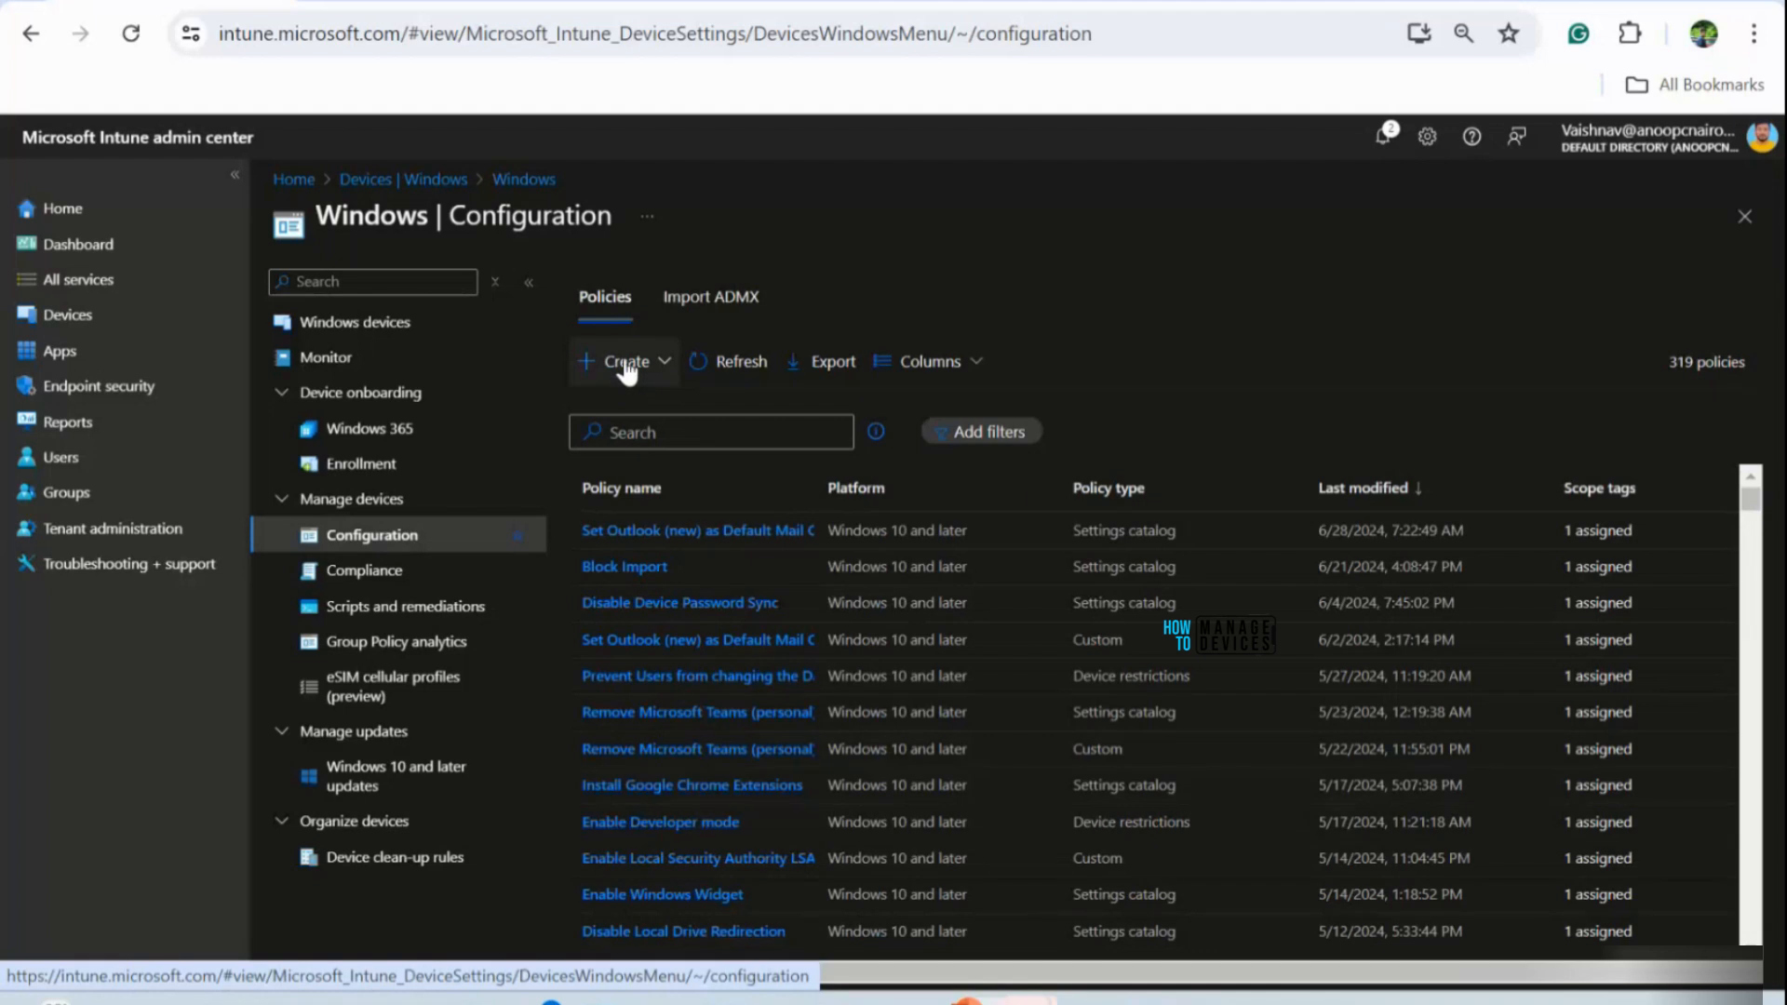
click(627, 363)
click(626, 406)
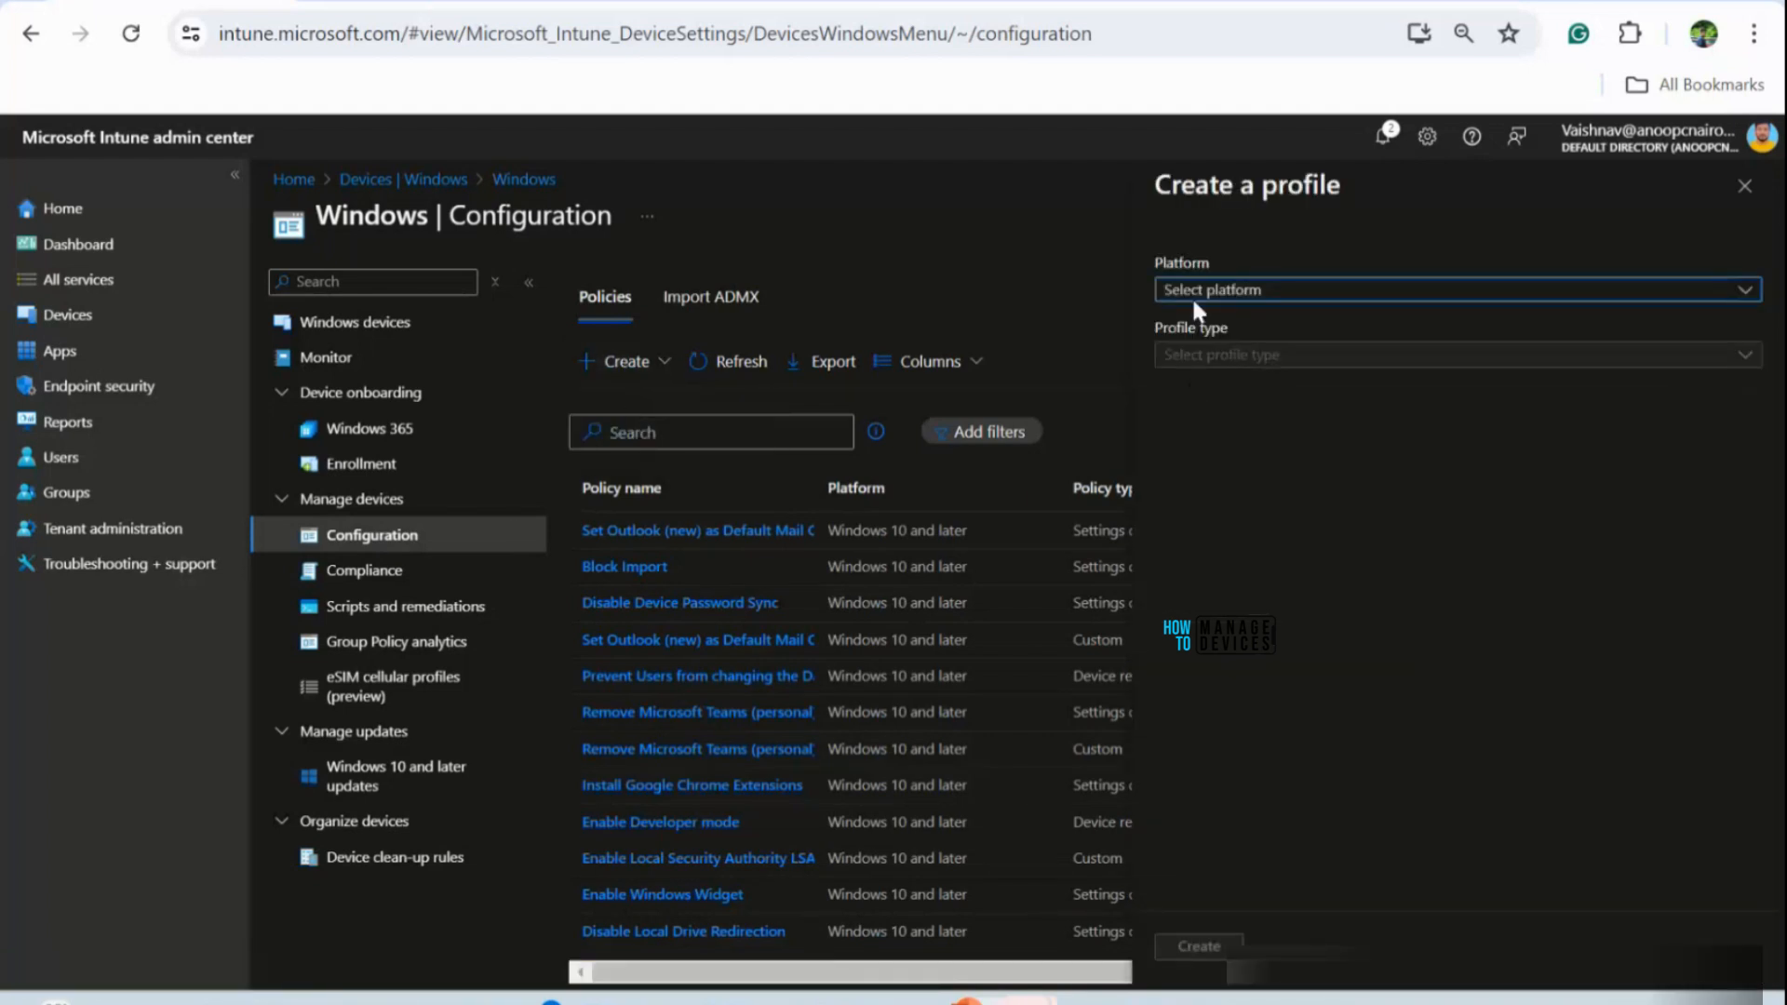
Create a profile for the Windows 10 and later platform with the Templates profile type and the Custom template
click(1191, 294)
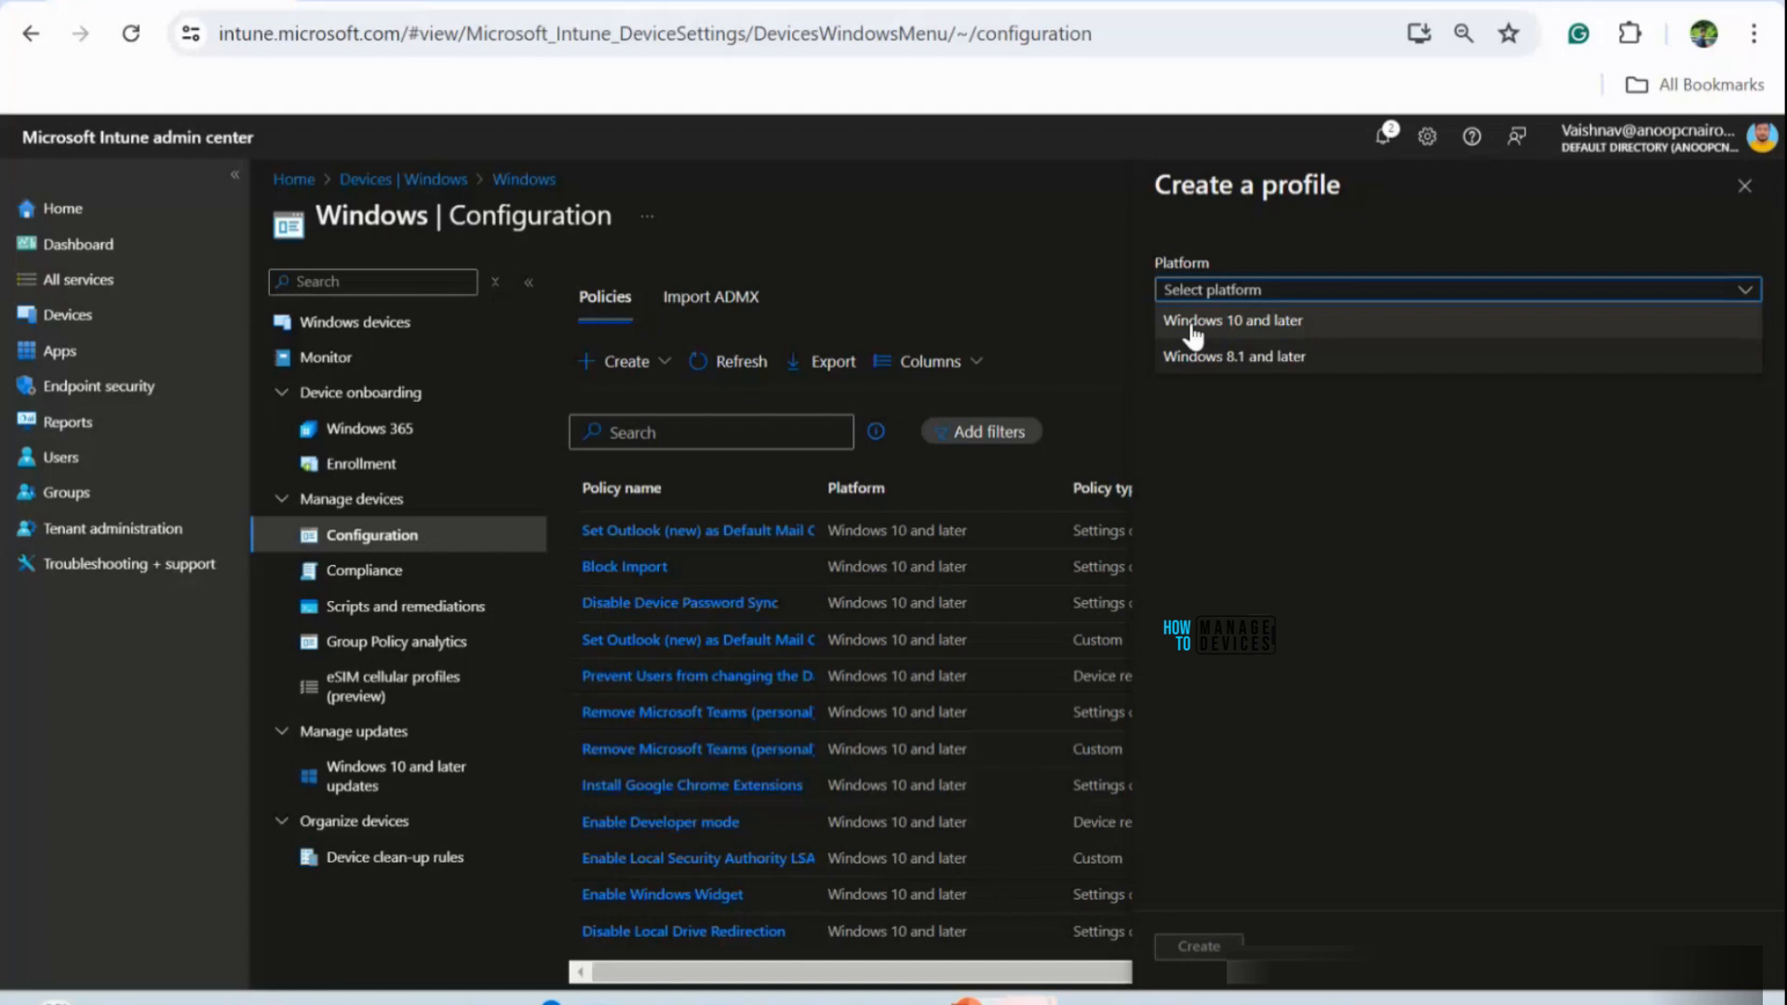
click(1191, 322)
click(1199, 363)
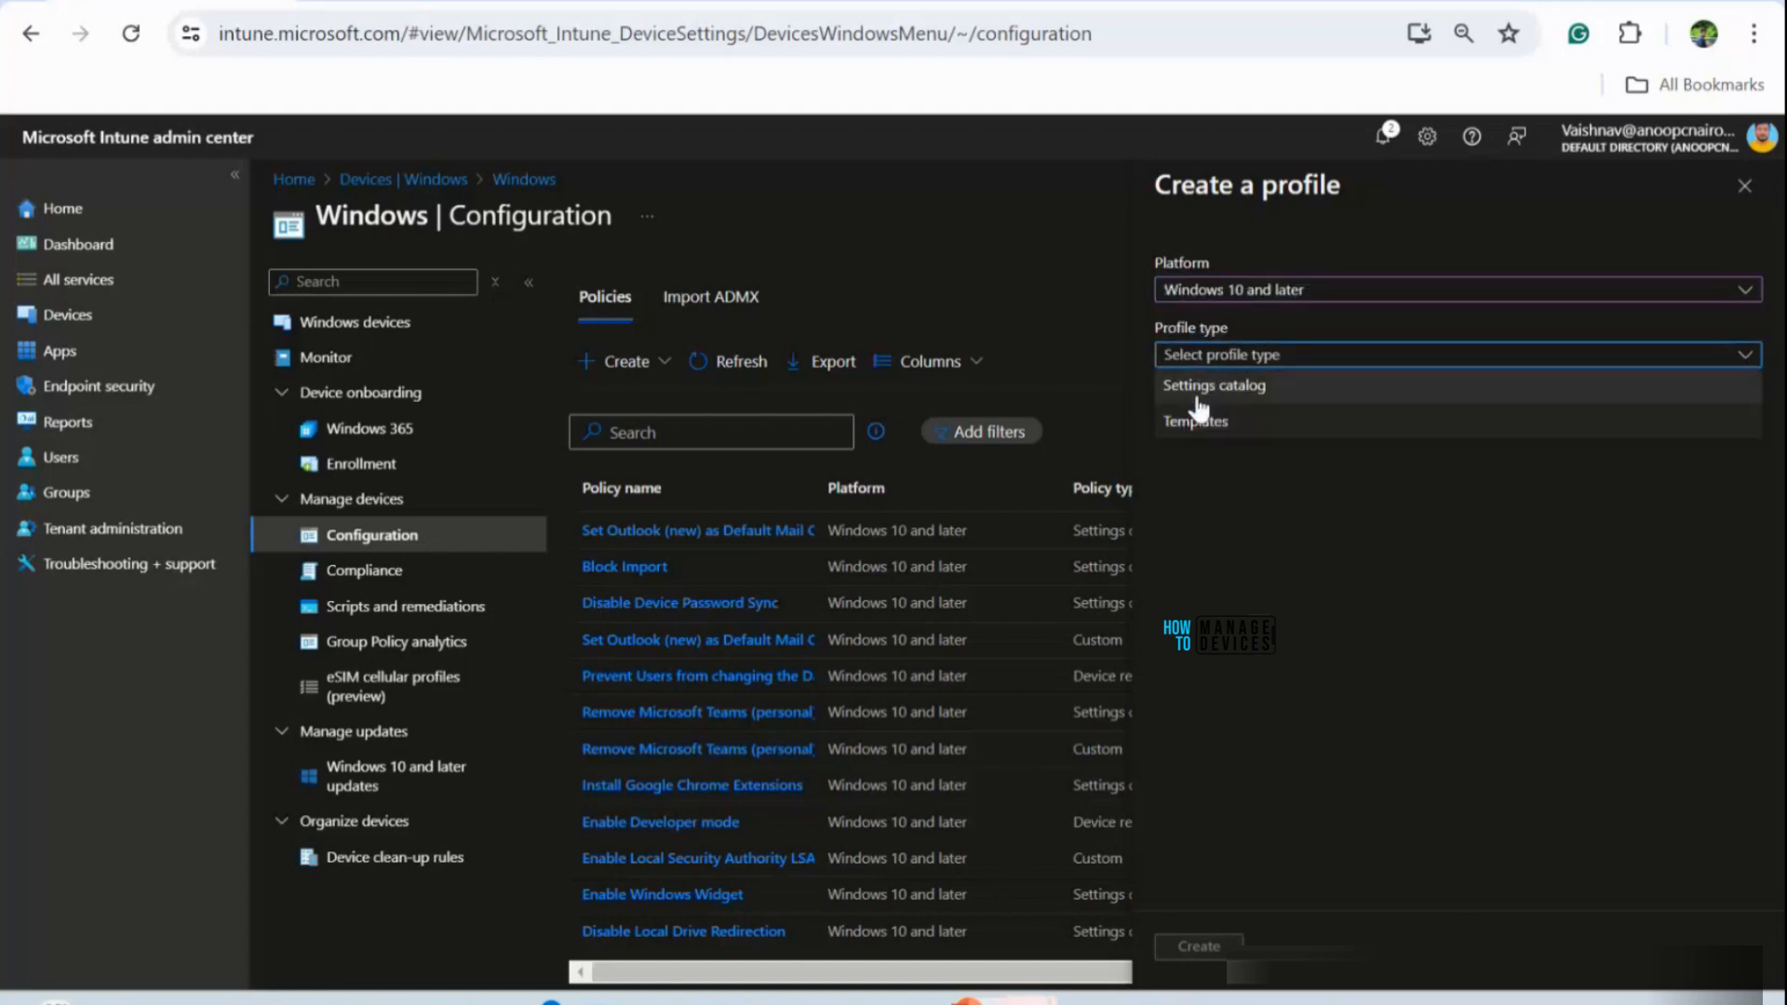
click(1195, 423)
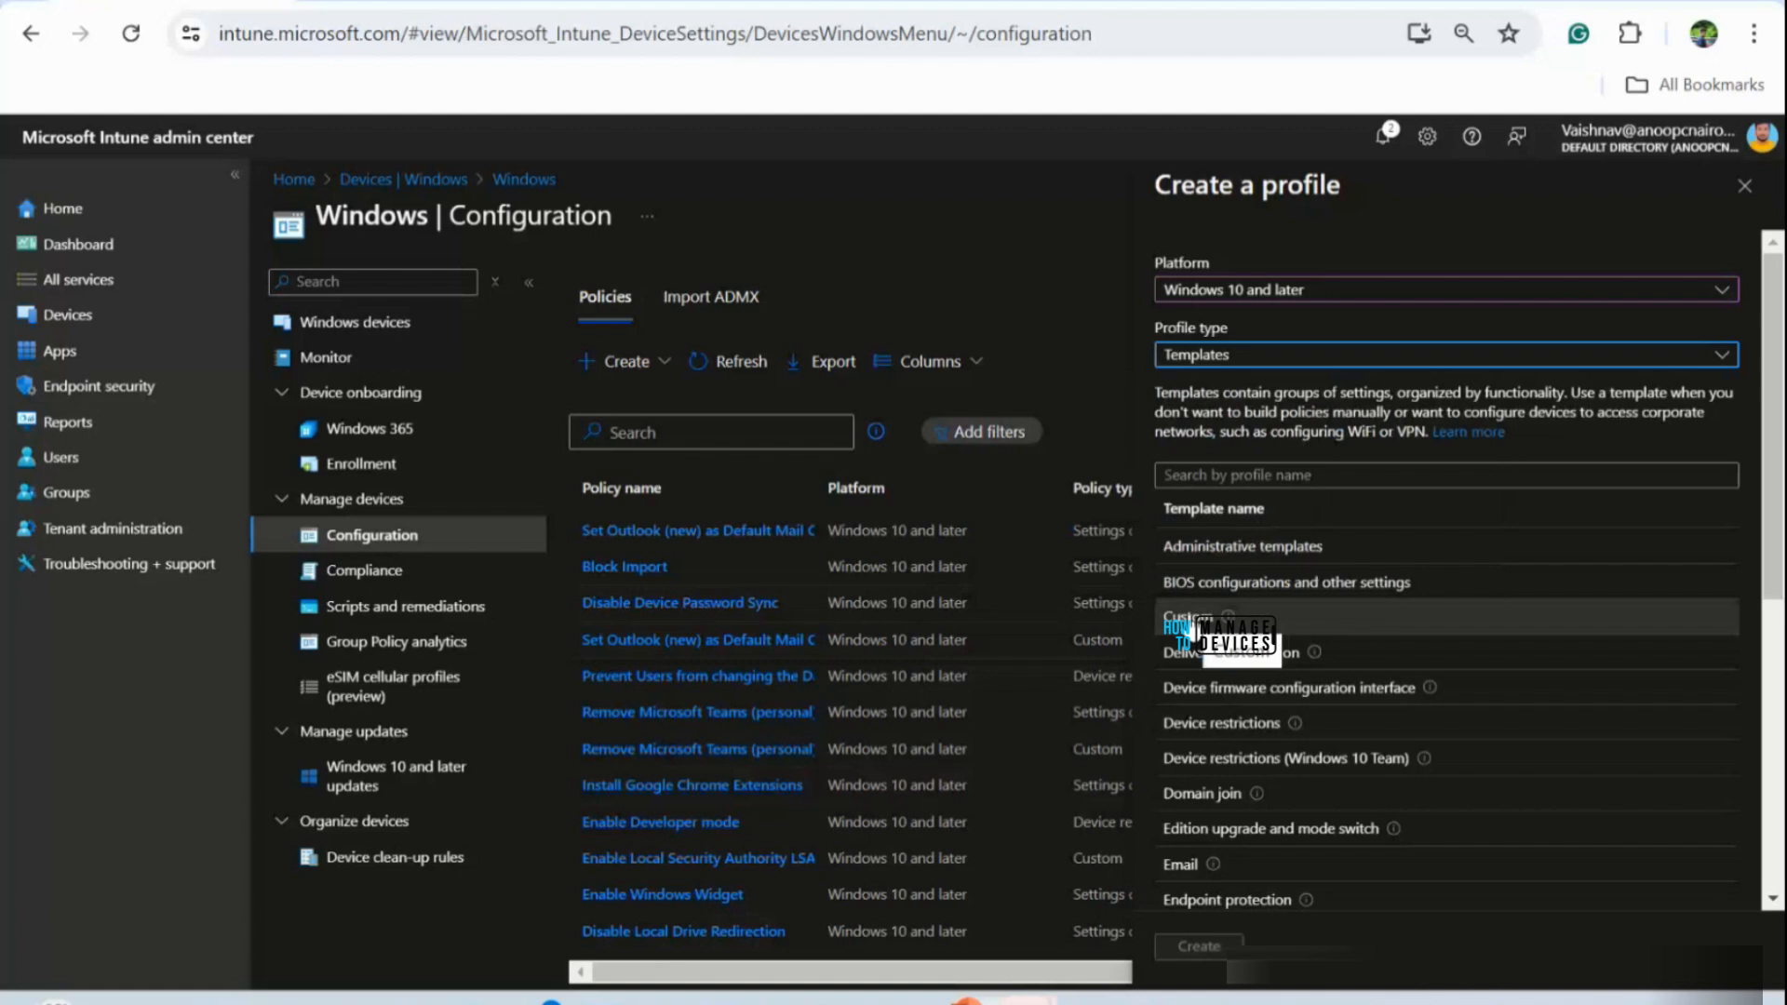
mouse_move(1225, 633)
click(1191, 620)
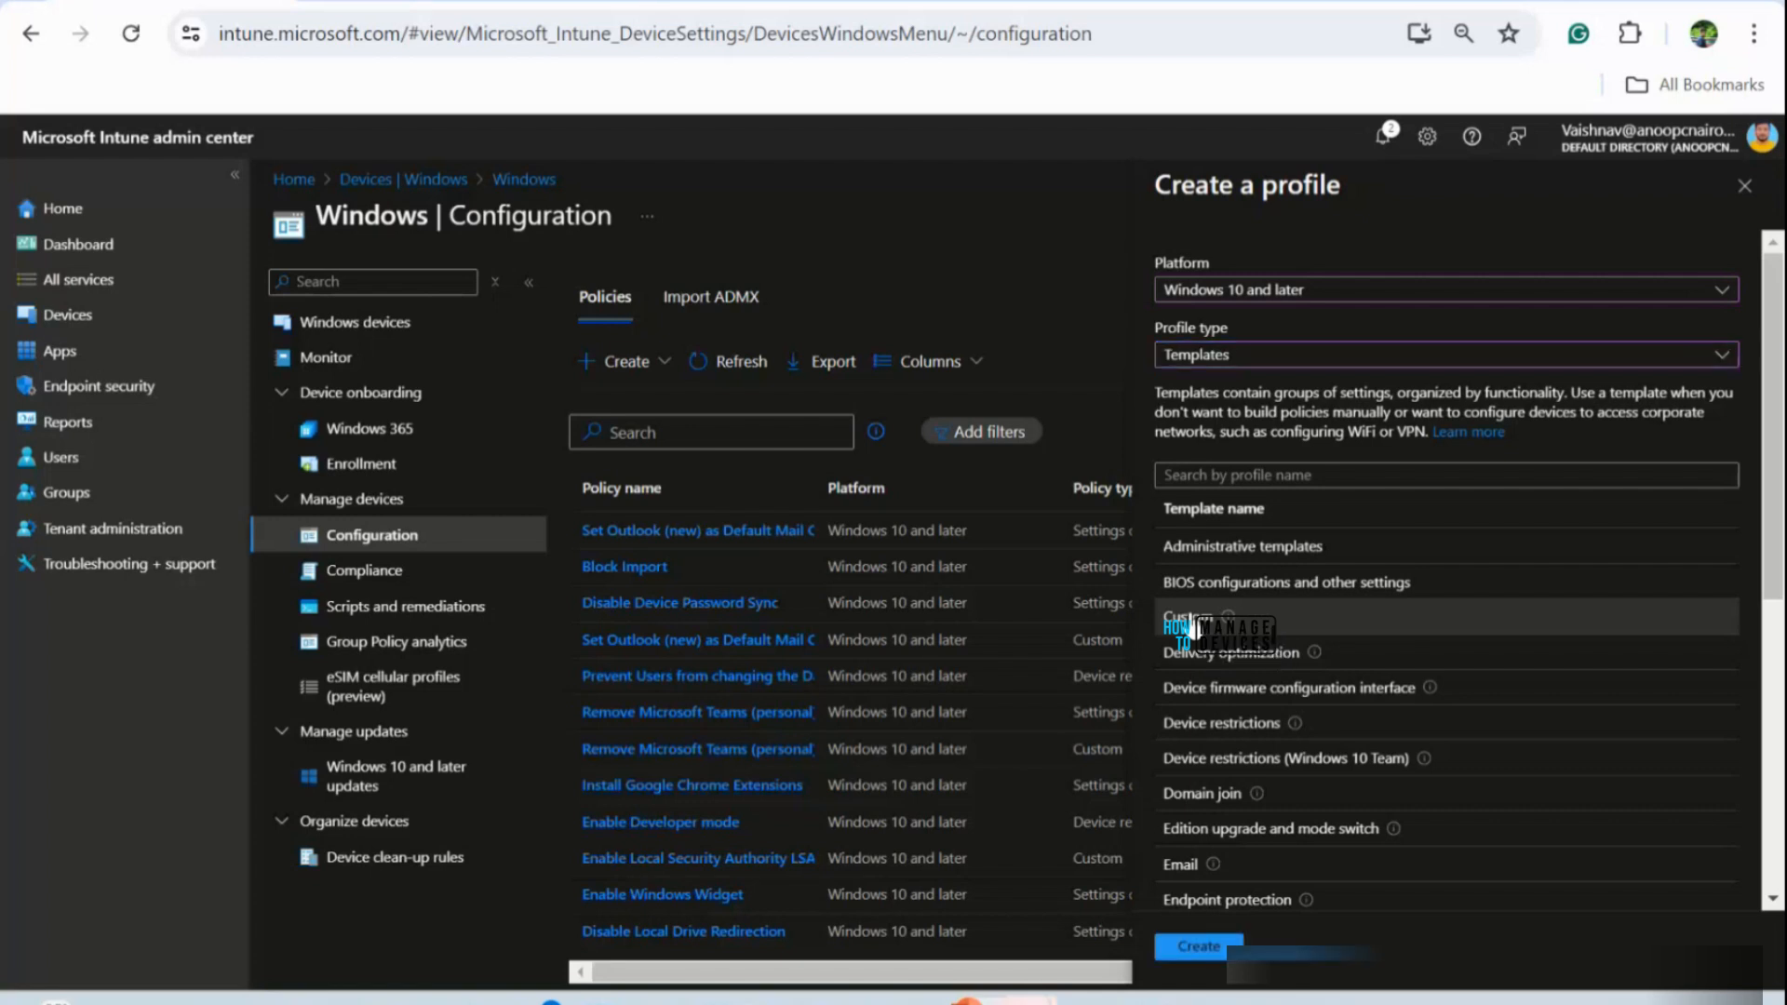
click(1197, 946)
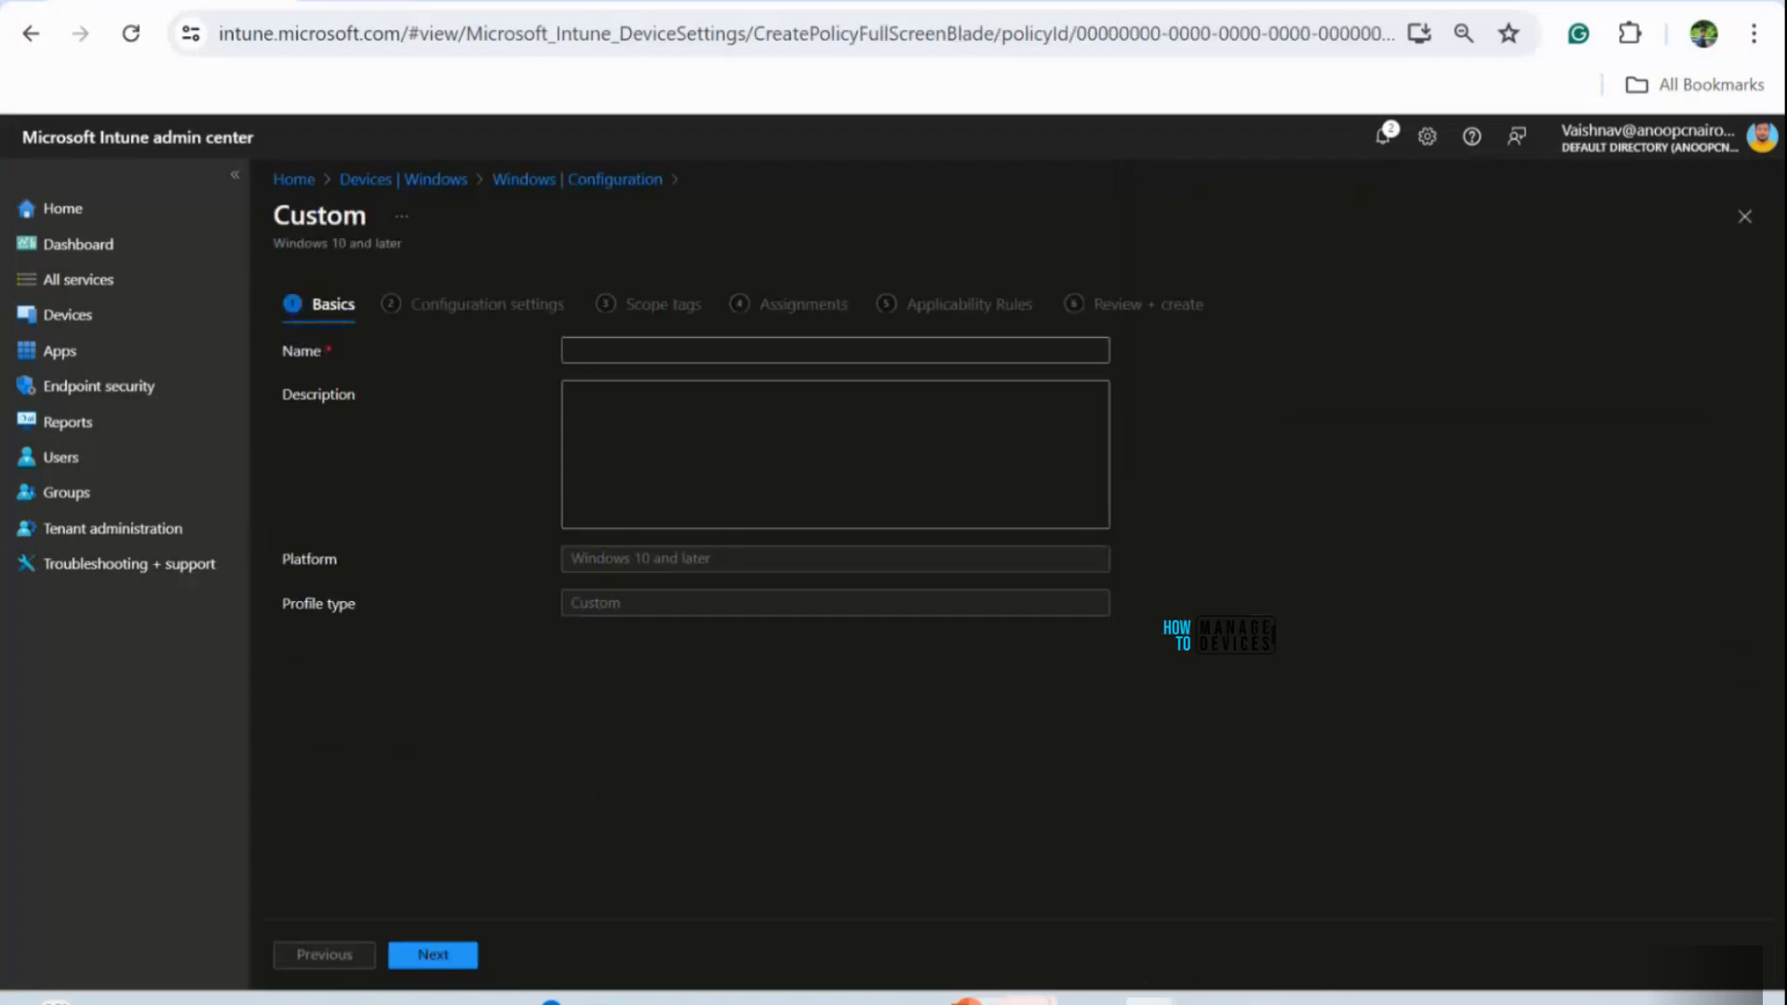
Name the profile "Set Default Mail Client as Outlook (new)", copied from the Notepad notes, and proceed to the configuration settings
mouse_move(1149, 1002)
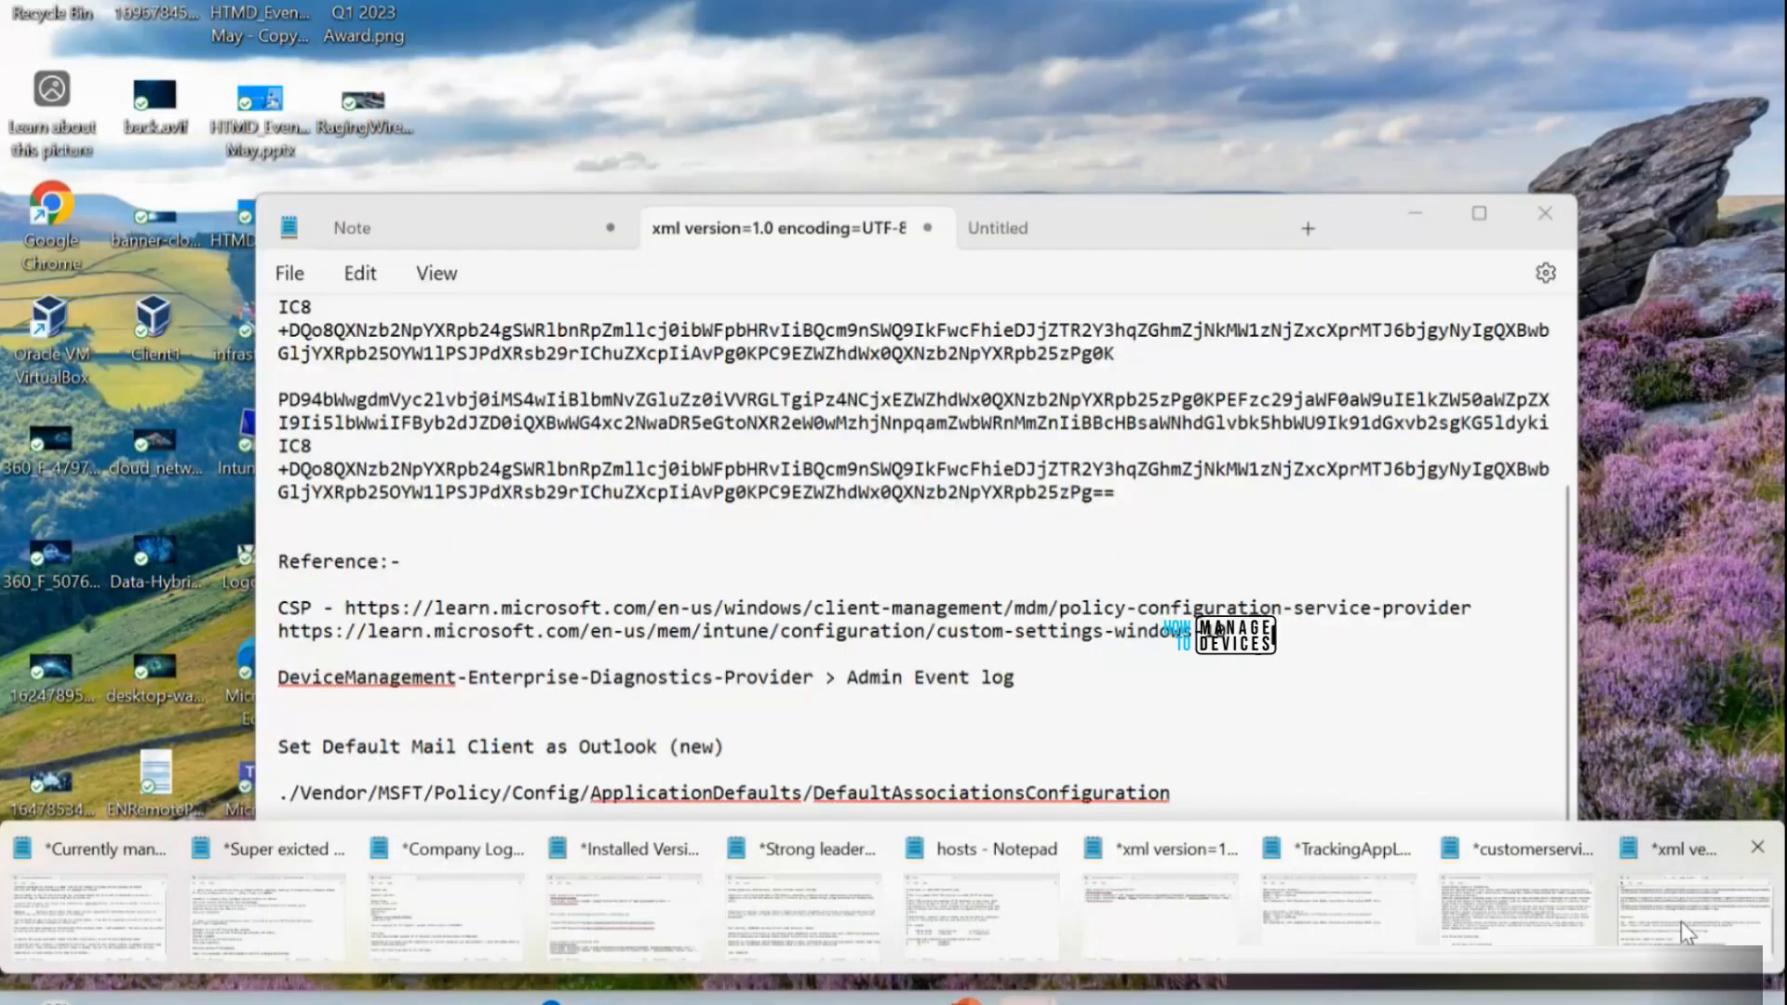
click(1681, 922)
drag(724, 747, 284, 752)
key(ctrl+c)
key(alt+Tab)
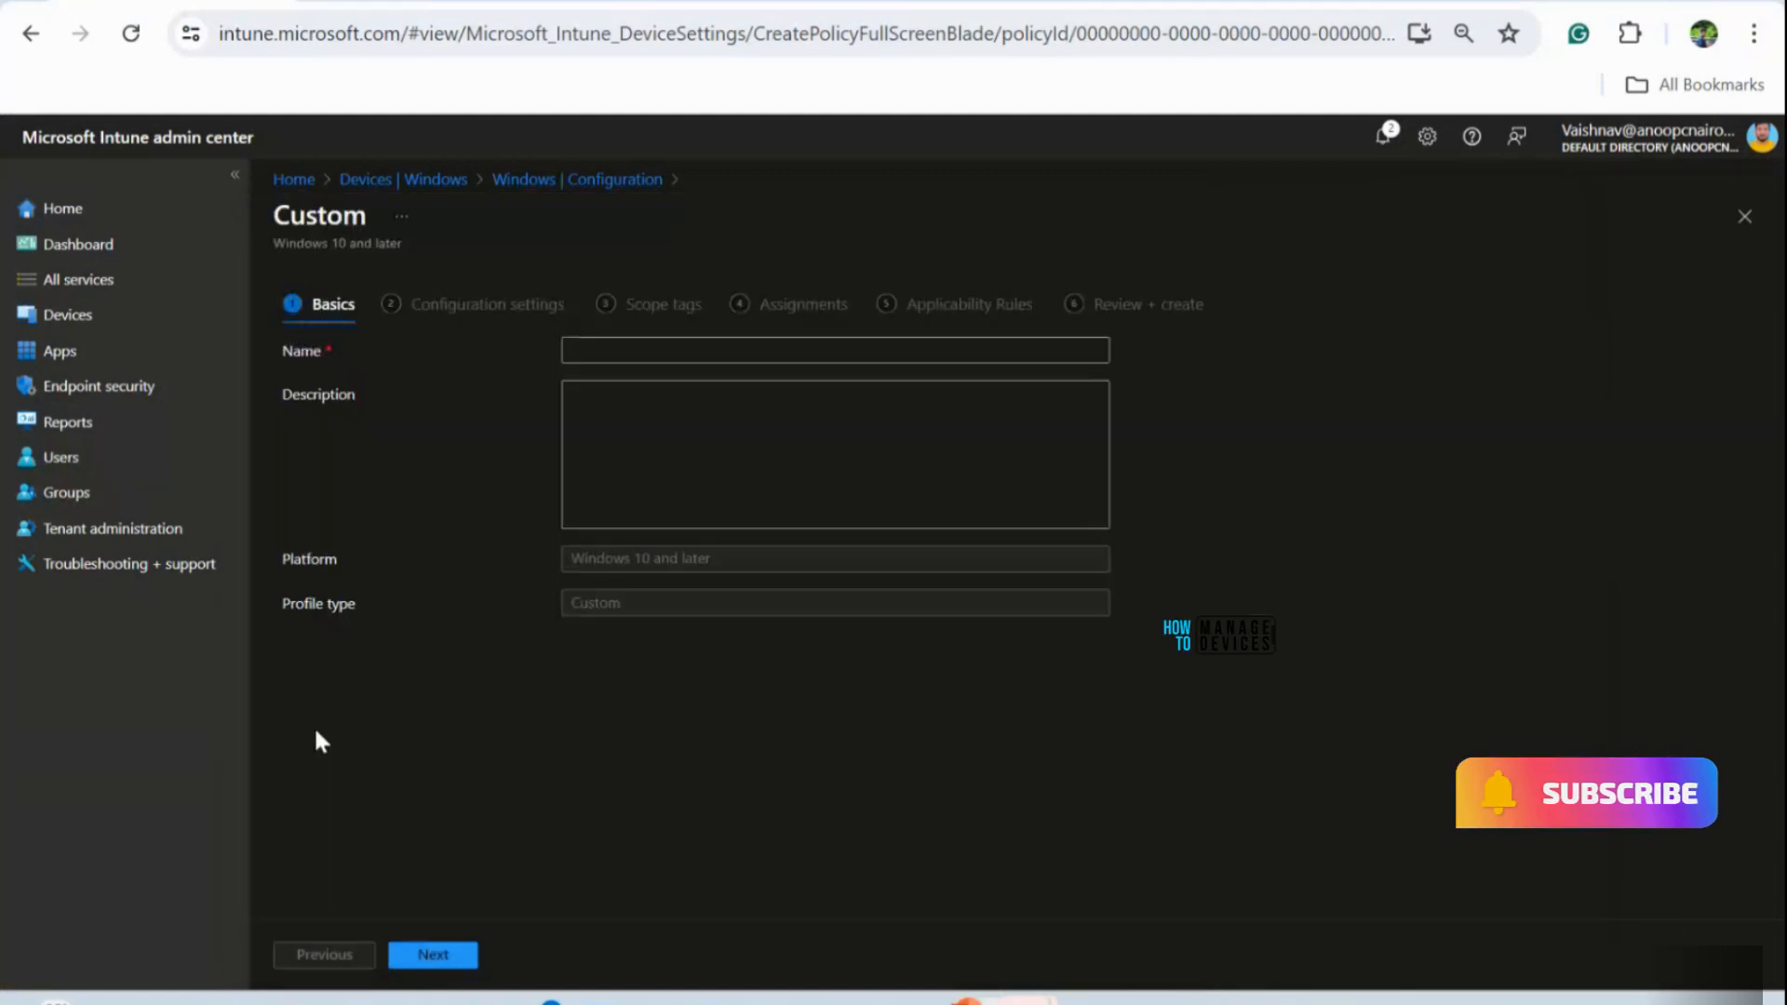
click(581, 351)
key(ctrl+v)
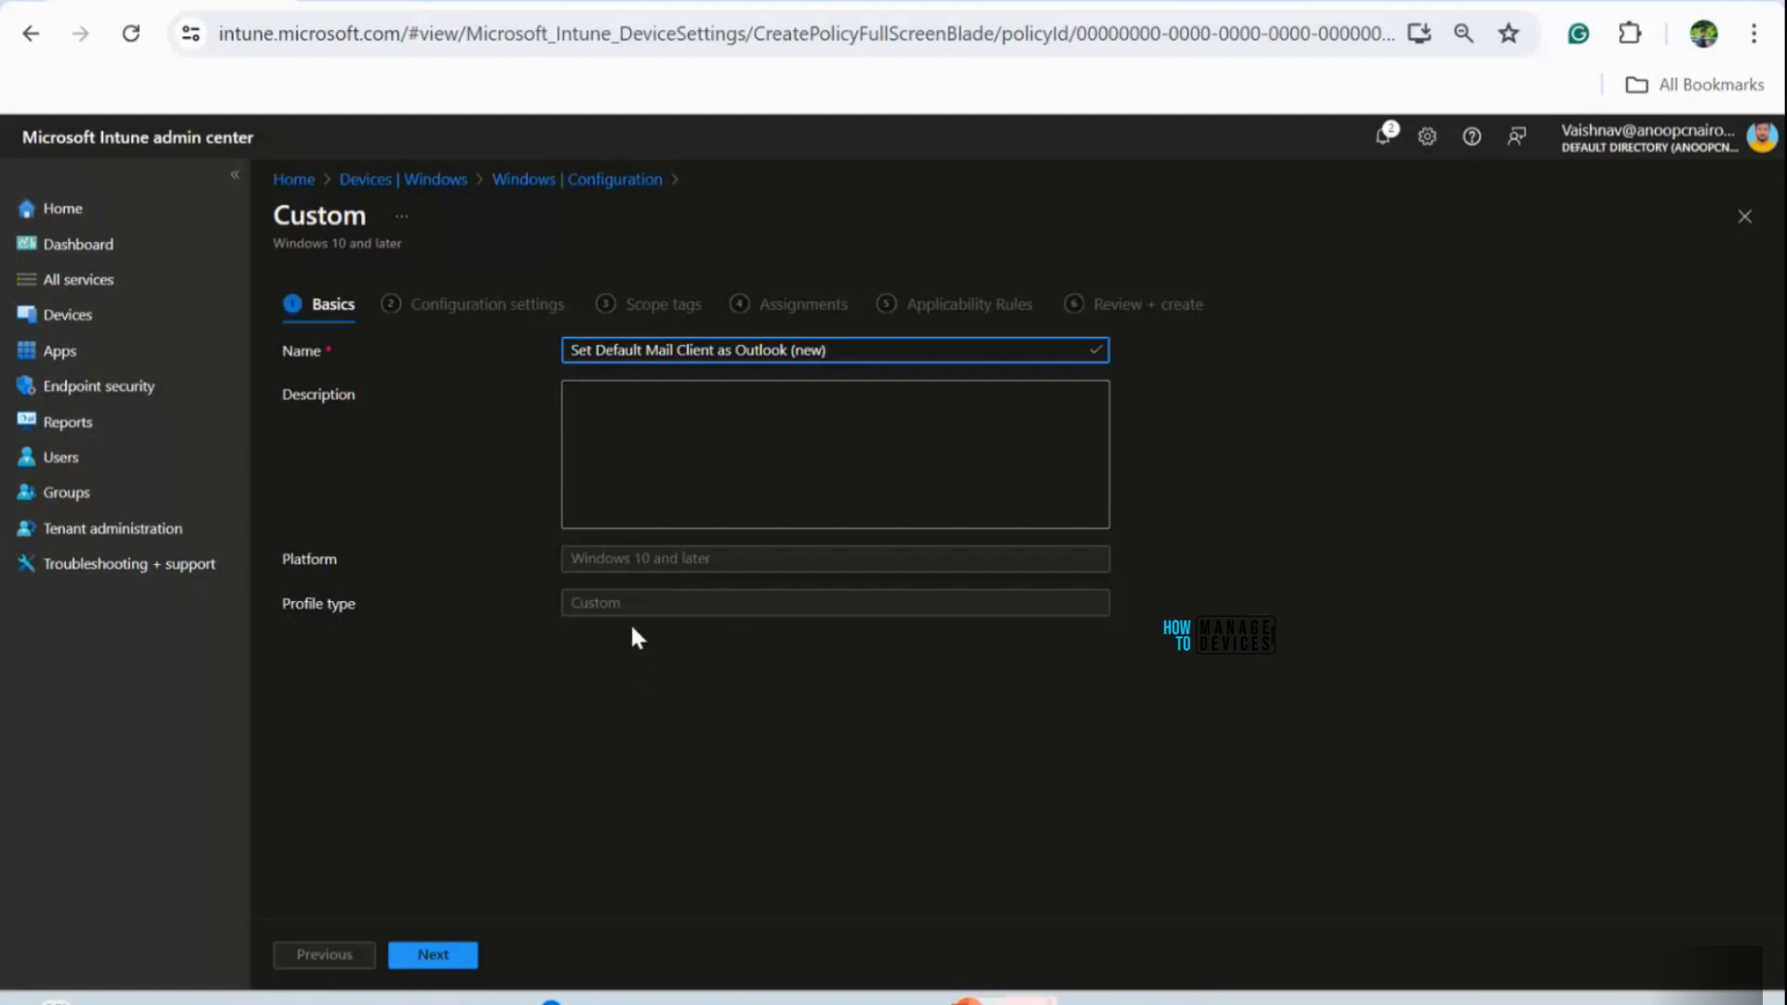
click(433, 954)
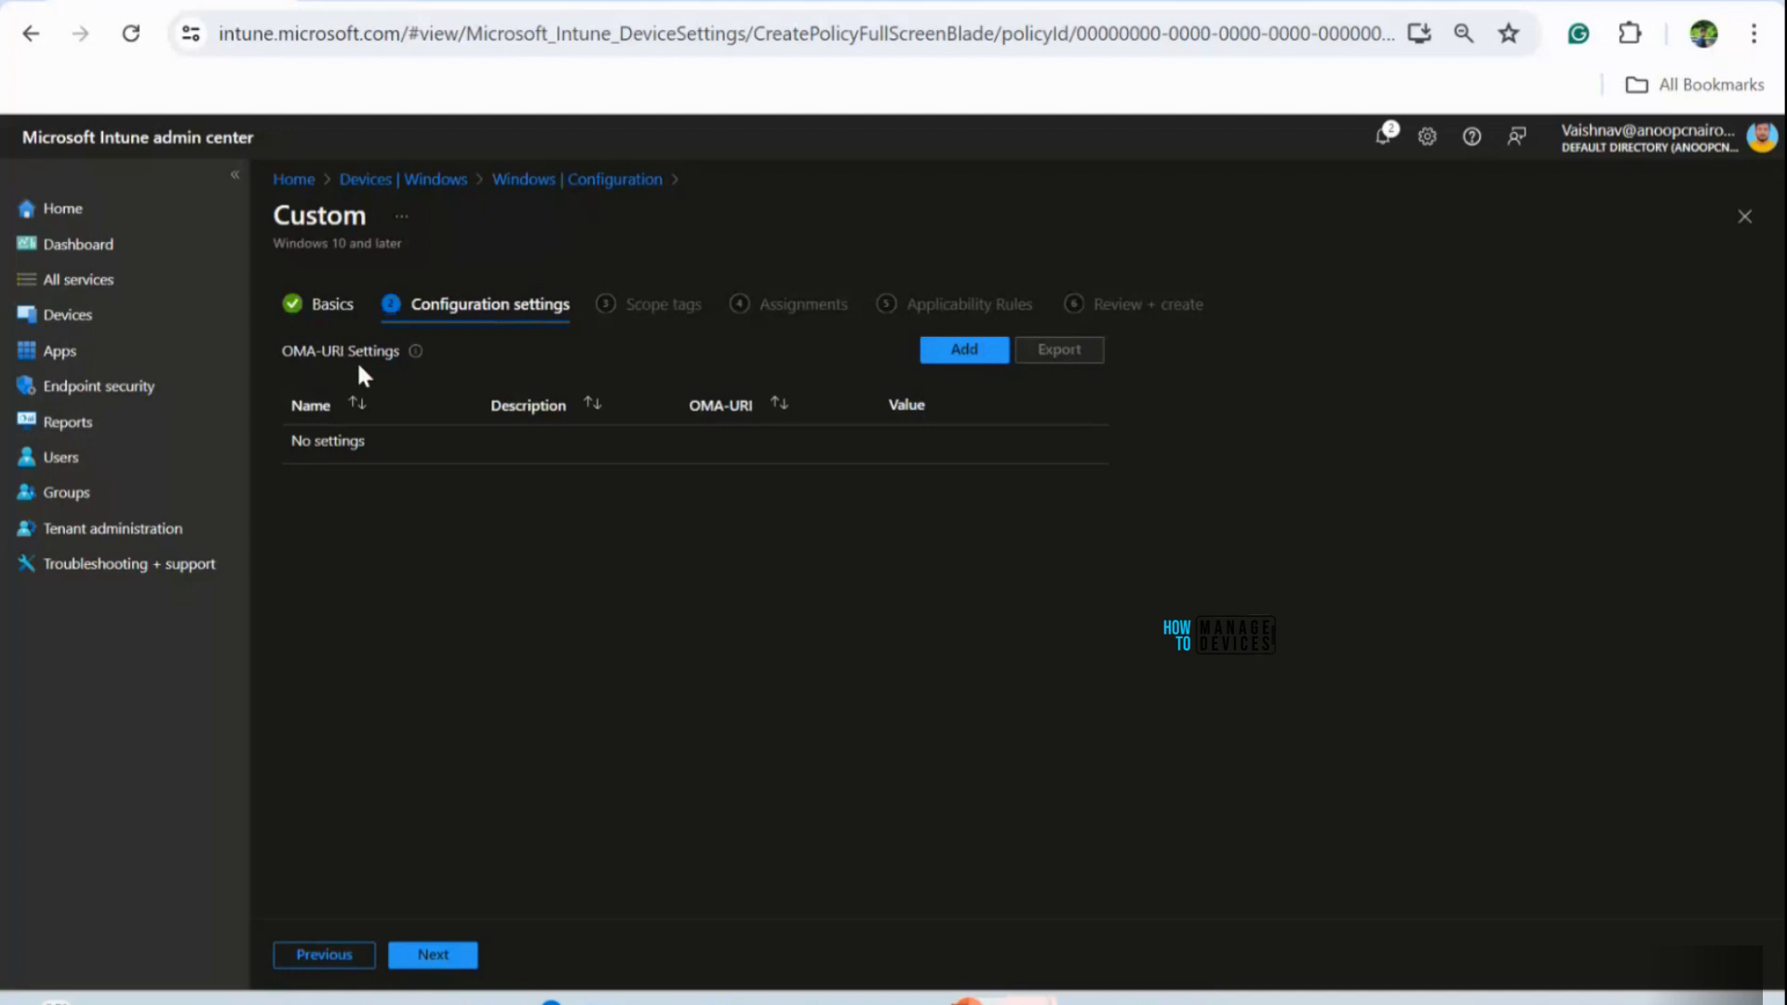
Add an OMA-URI settings row named "Set Default Mail Client as Outlook (new)"
click(943, 355)
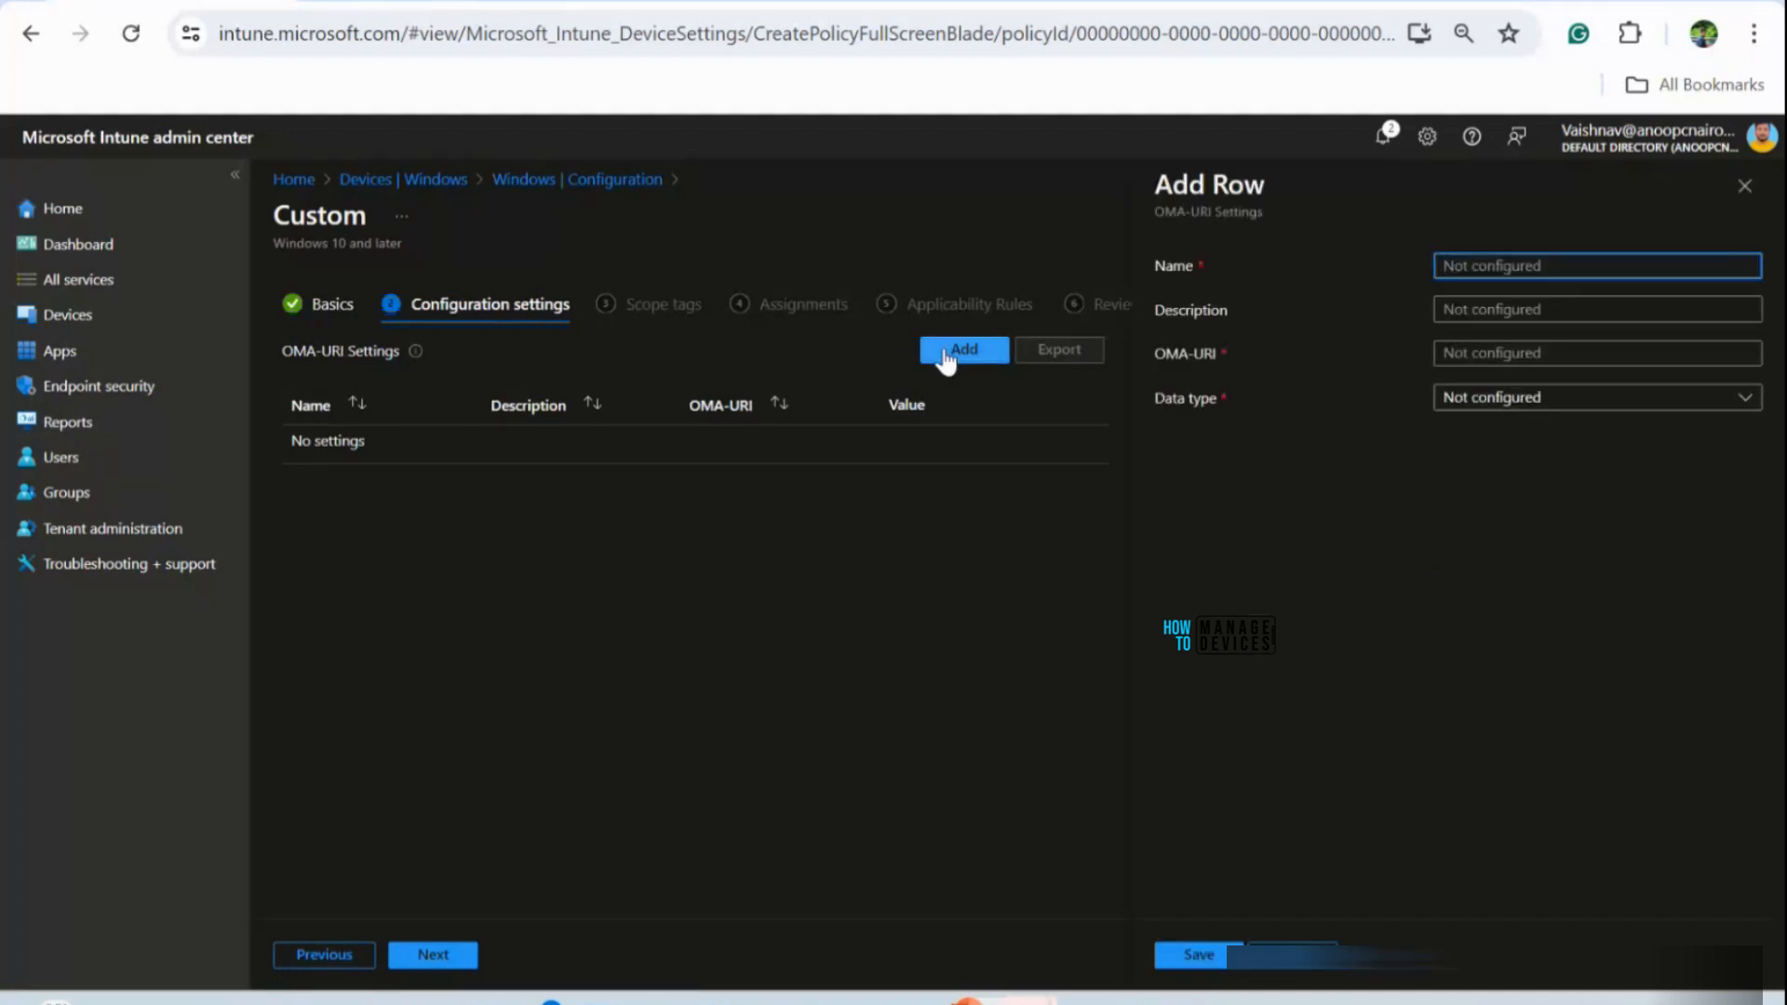
key(alt+Tab)
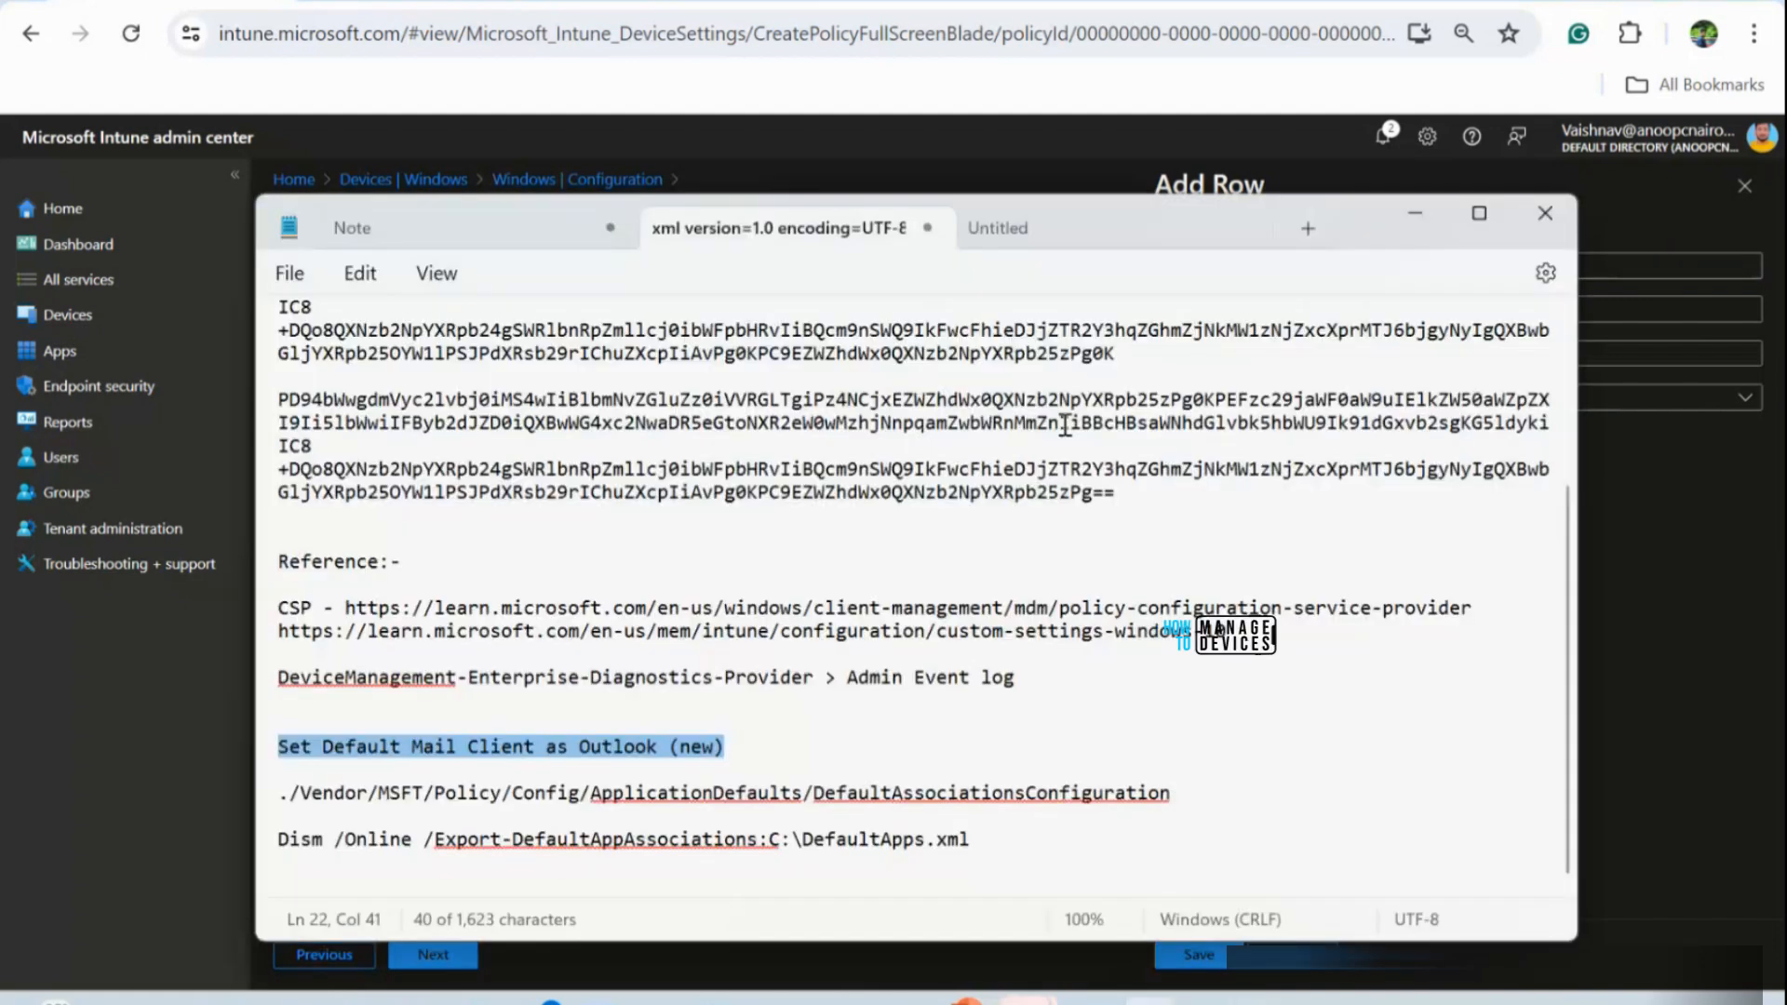
key(alt+Tab)
key(ctrl+v)
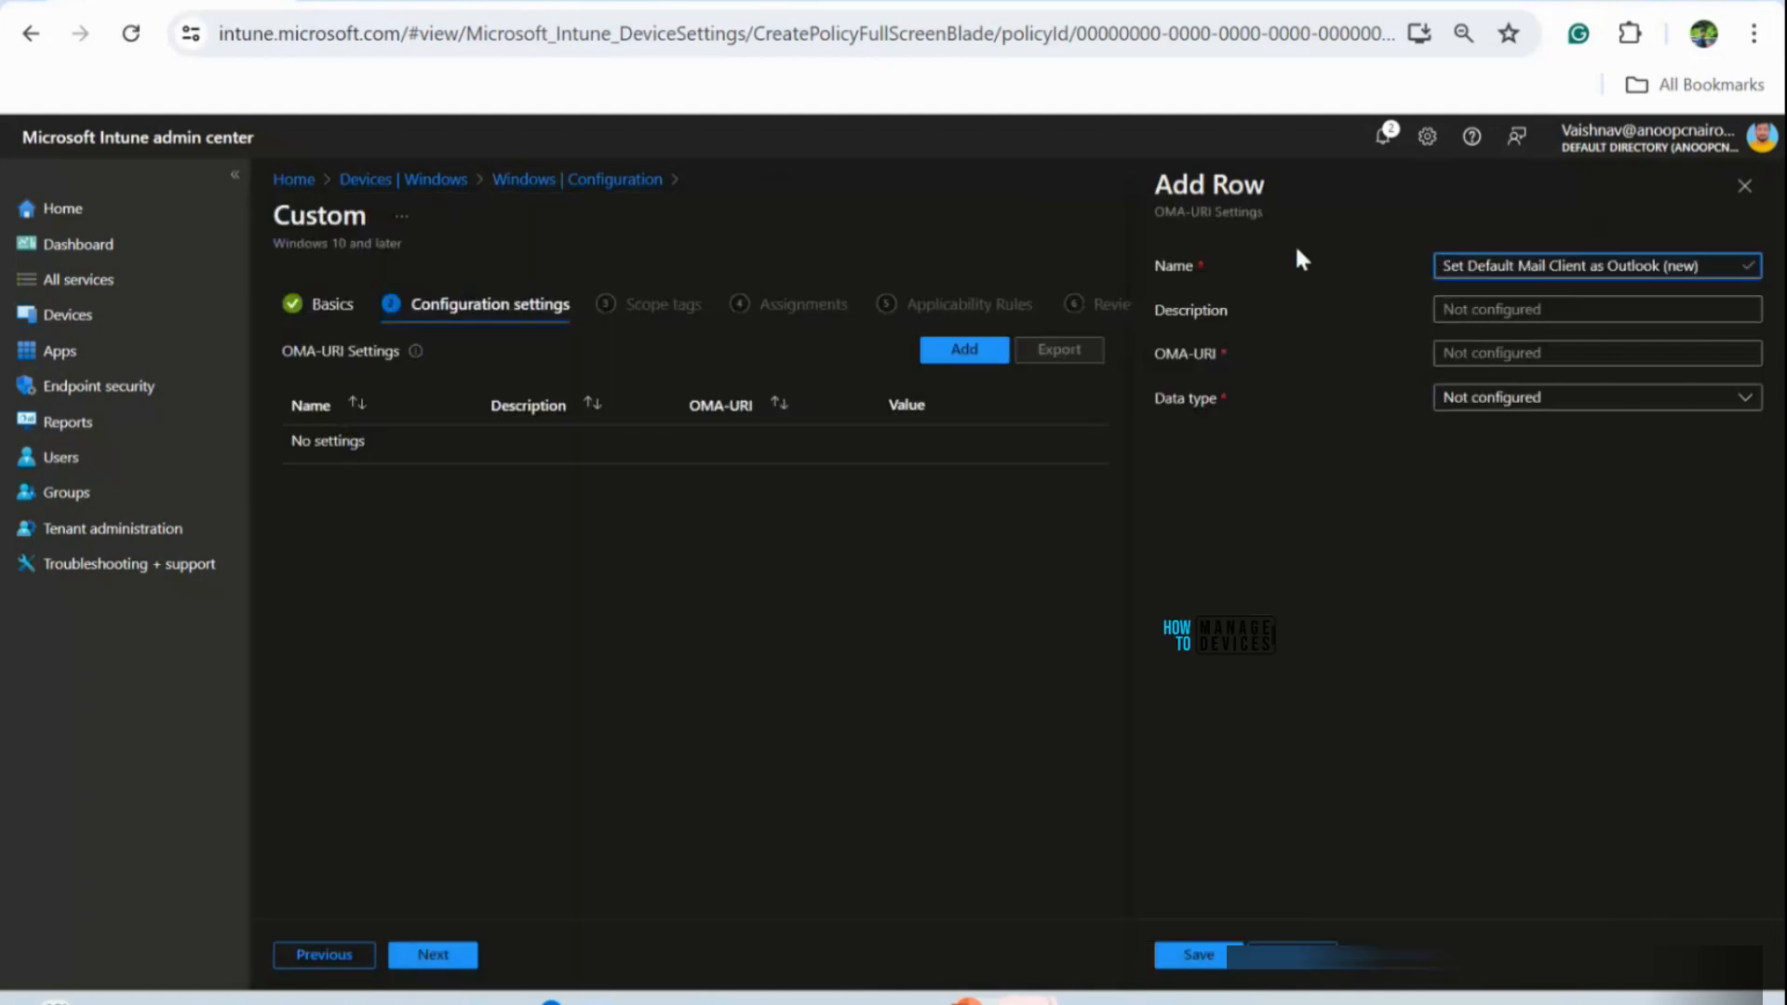
Set the row's OMA-URI to ./Vendor/MSFT/Policy/Config/ApplicationDefaults/DefaultAssociationsConfiguration, copied from the Notepad notes
click(1480, 354)
key(alt+Tab)
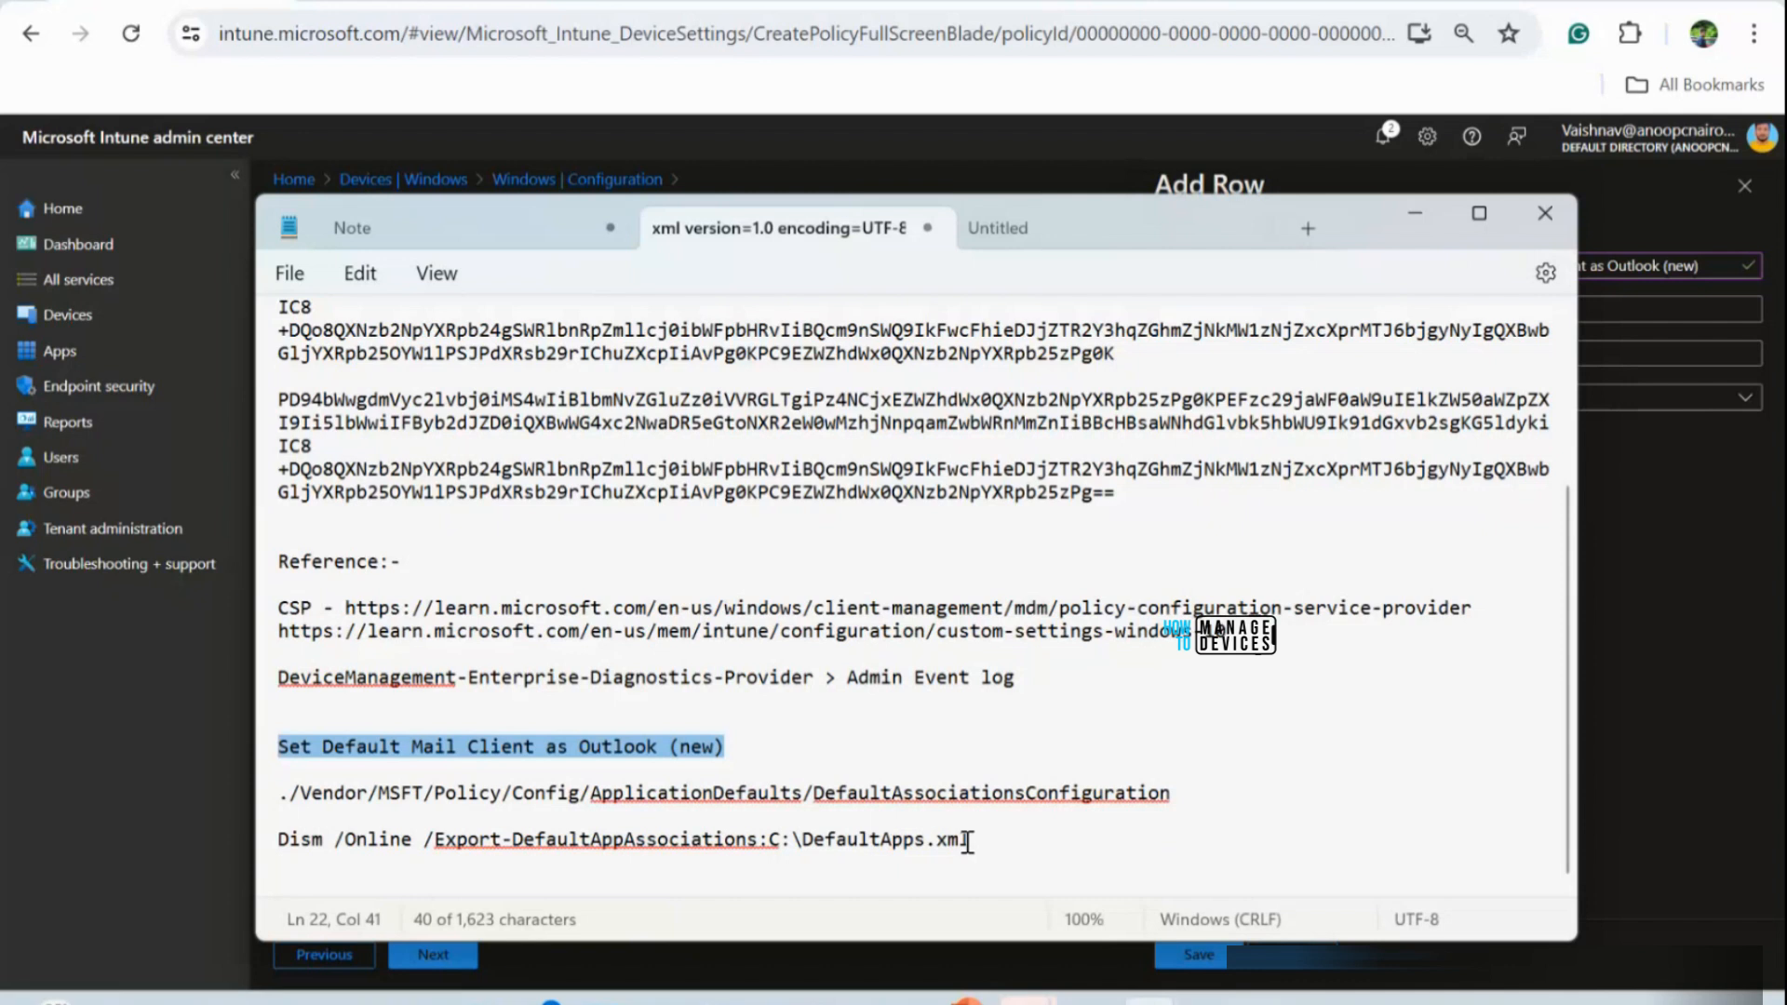
drag(1189, 794, 279, 796)
key(ctrl+c)
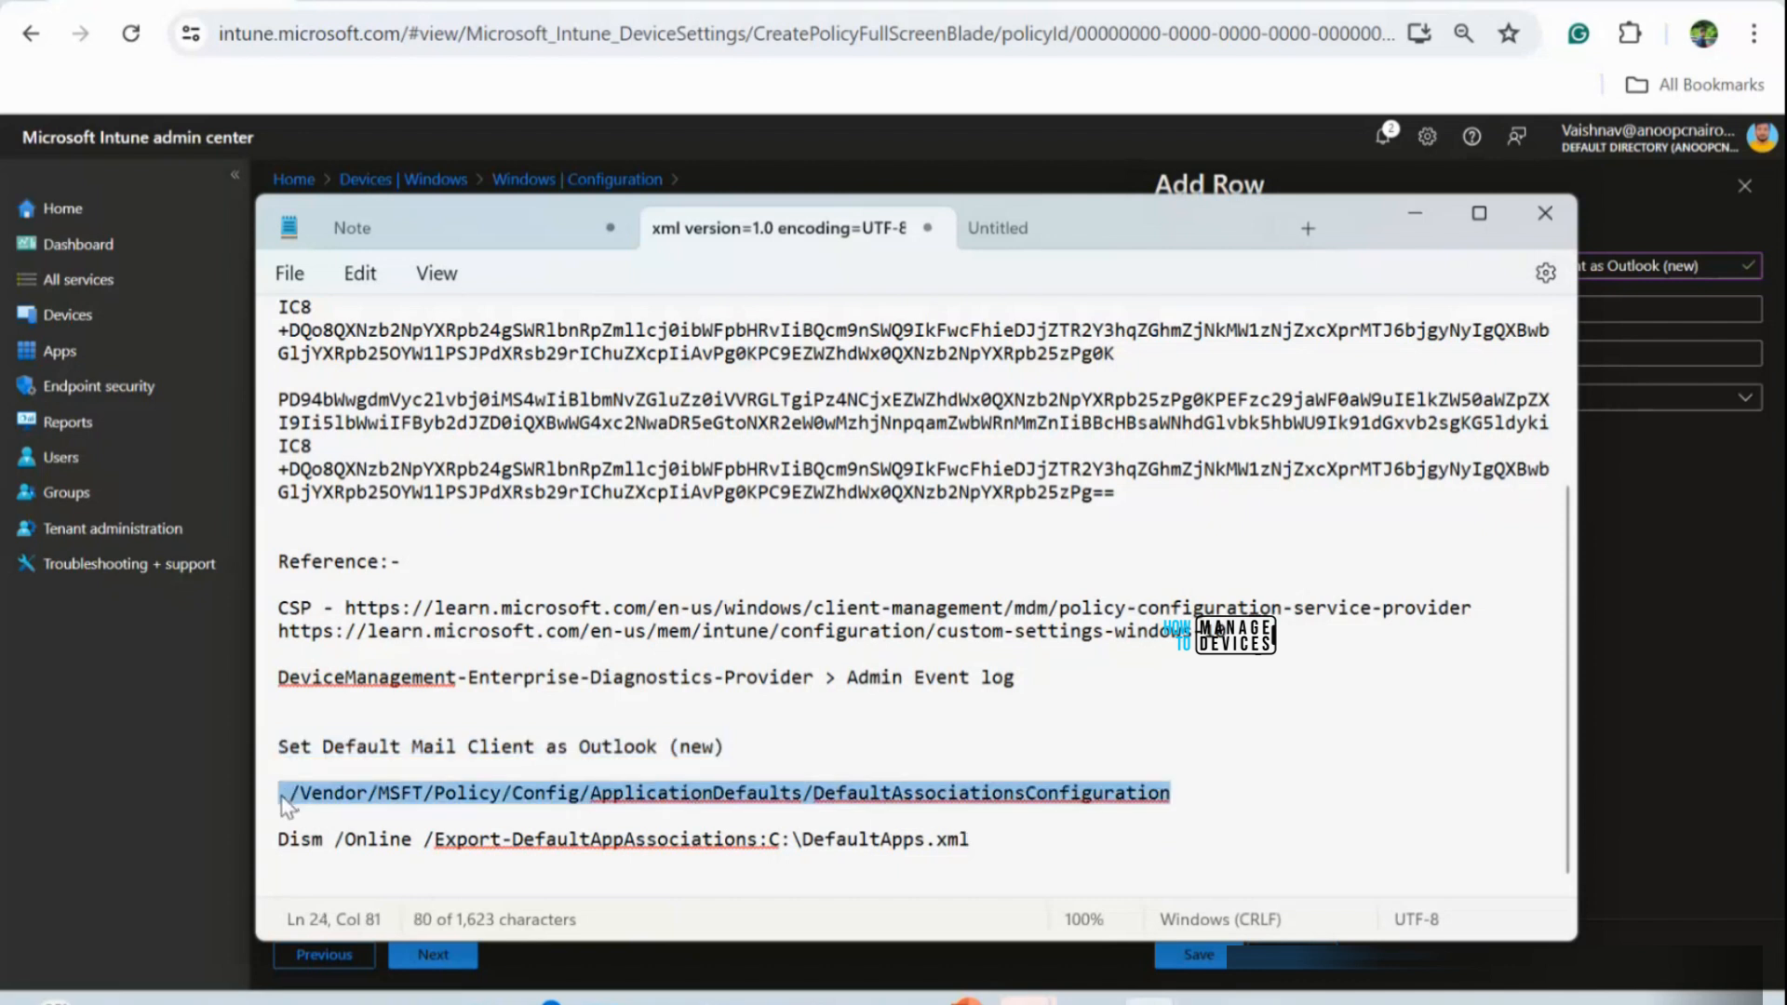
key(alt+Tab)
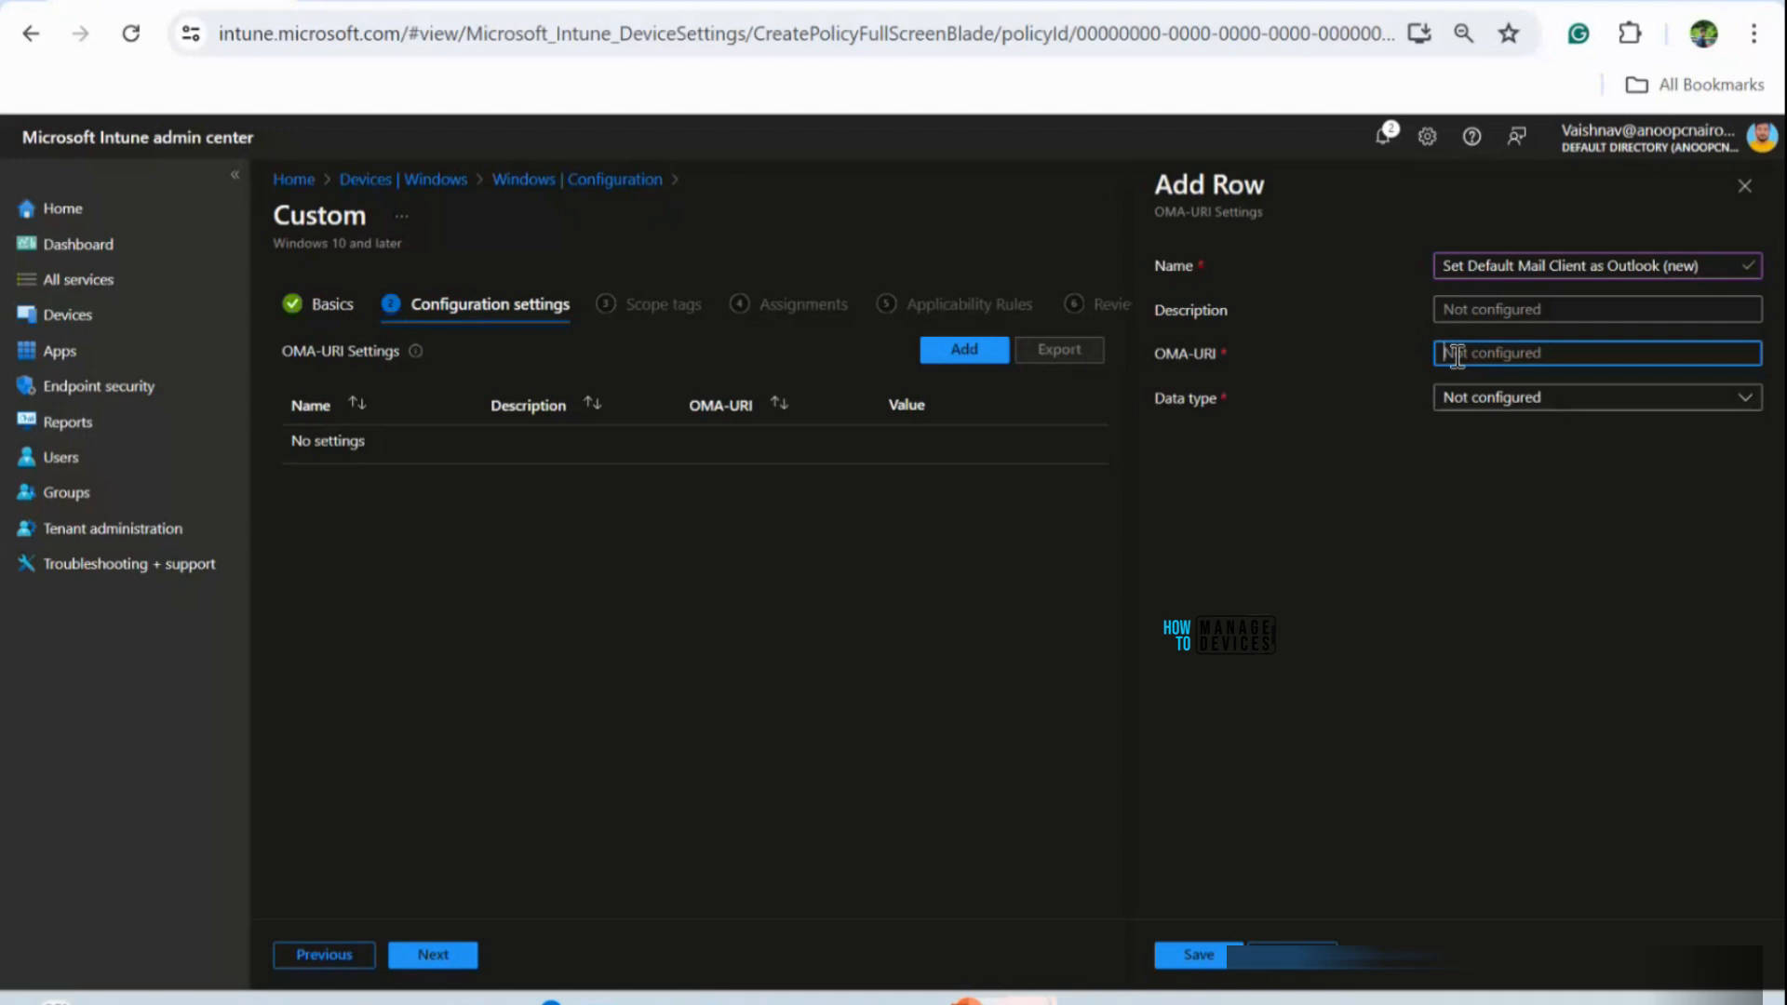
key(ctrl+v)
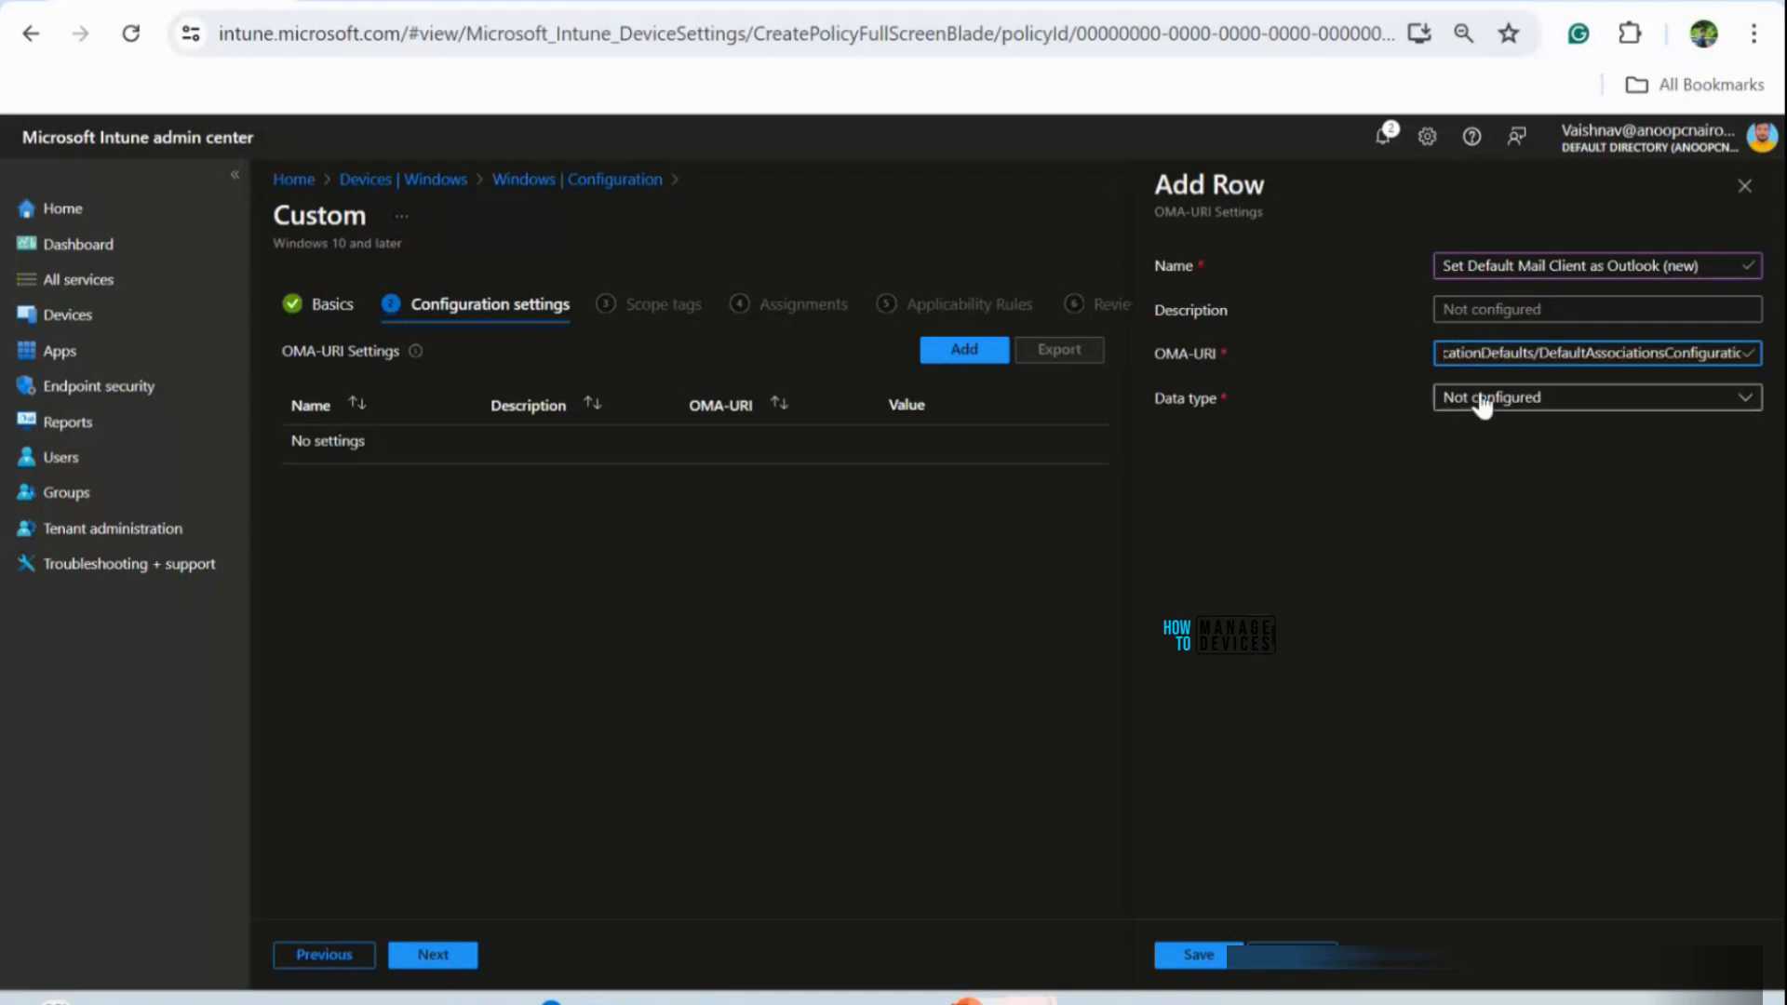
Set the OMA-URI row's data type to String
key(alt+Tab)
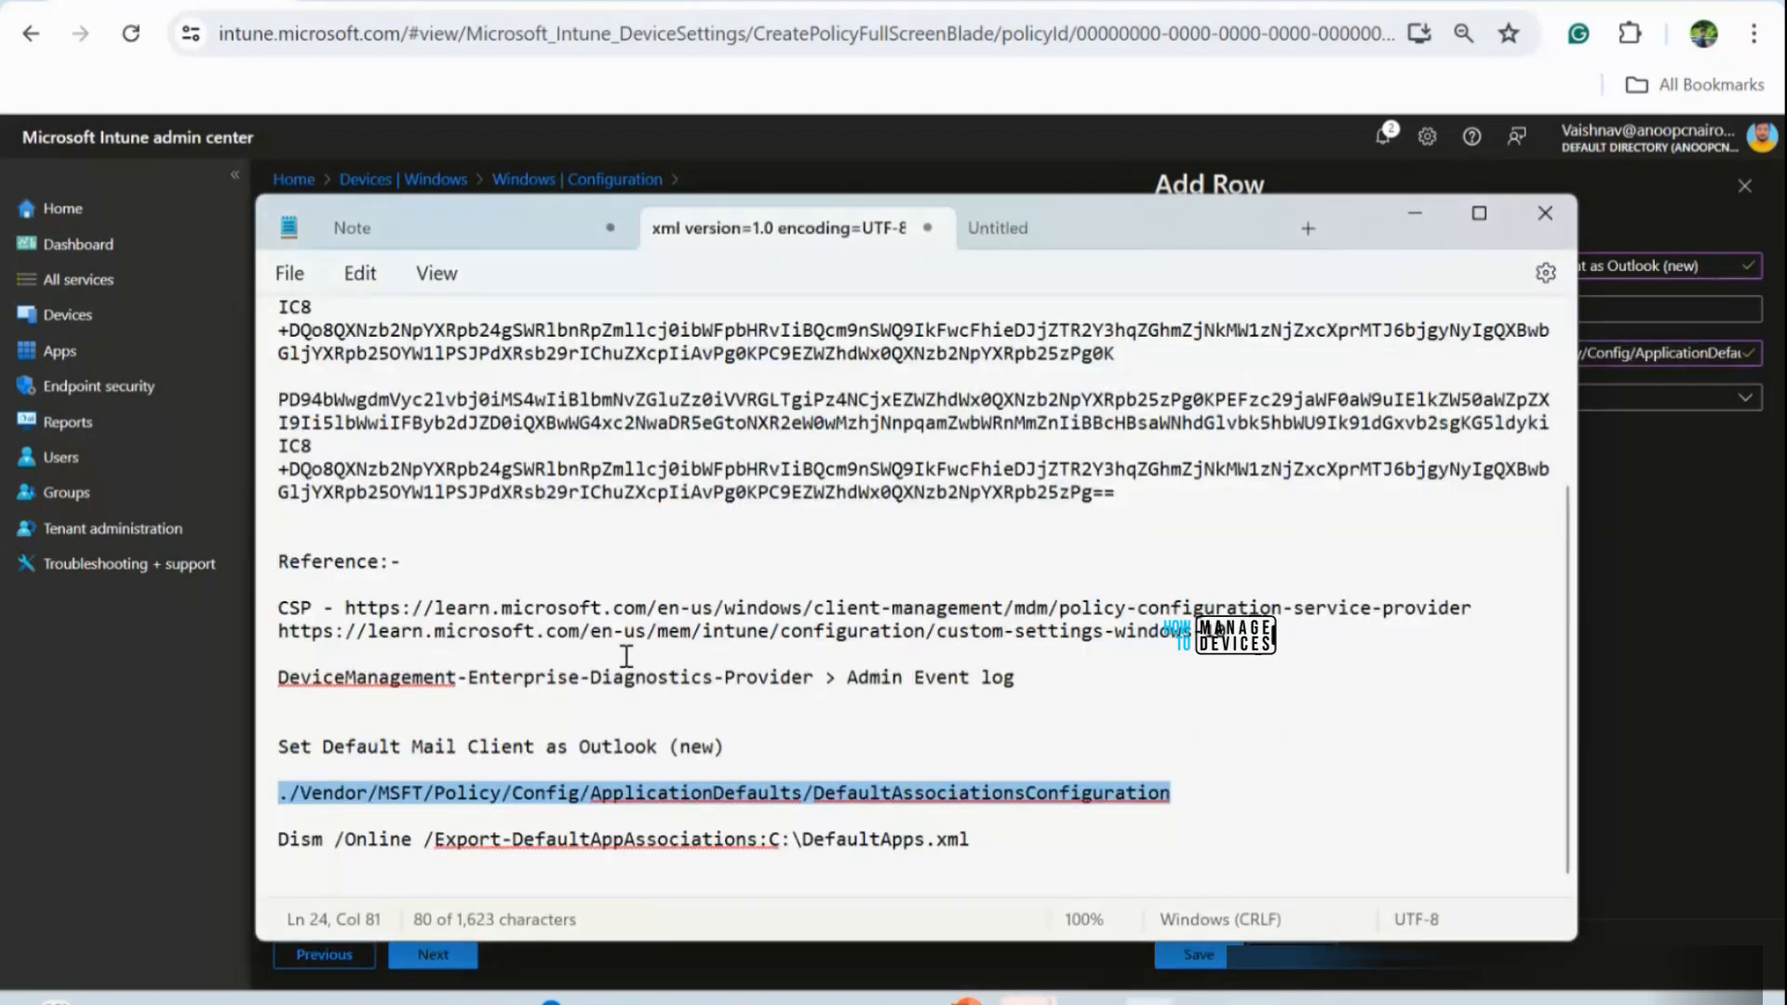
click(1675, 603)
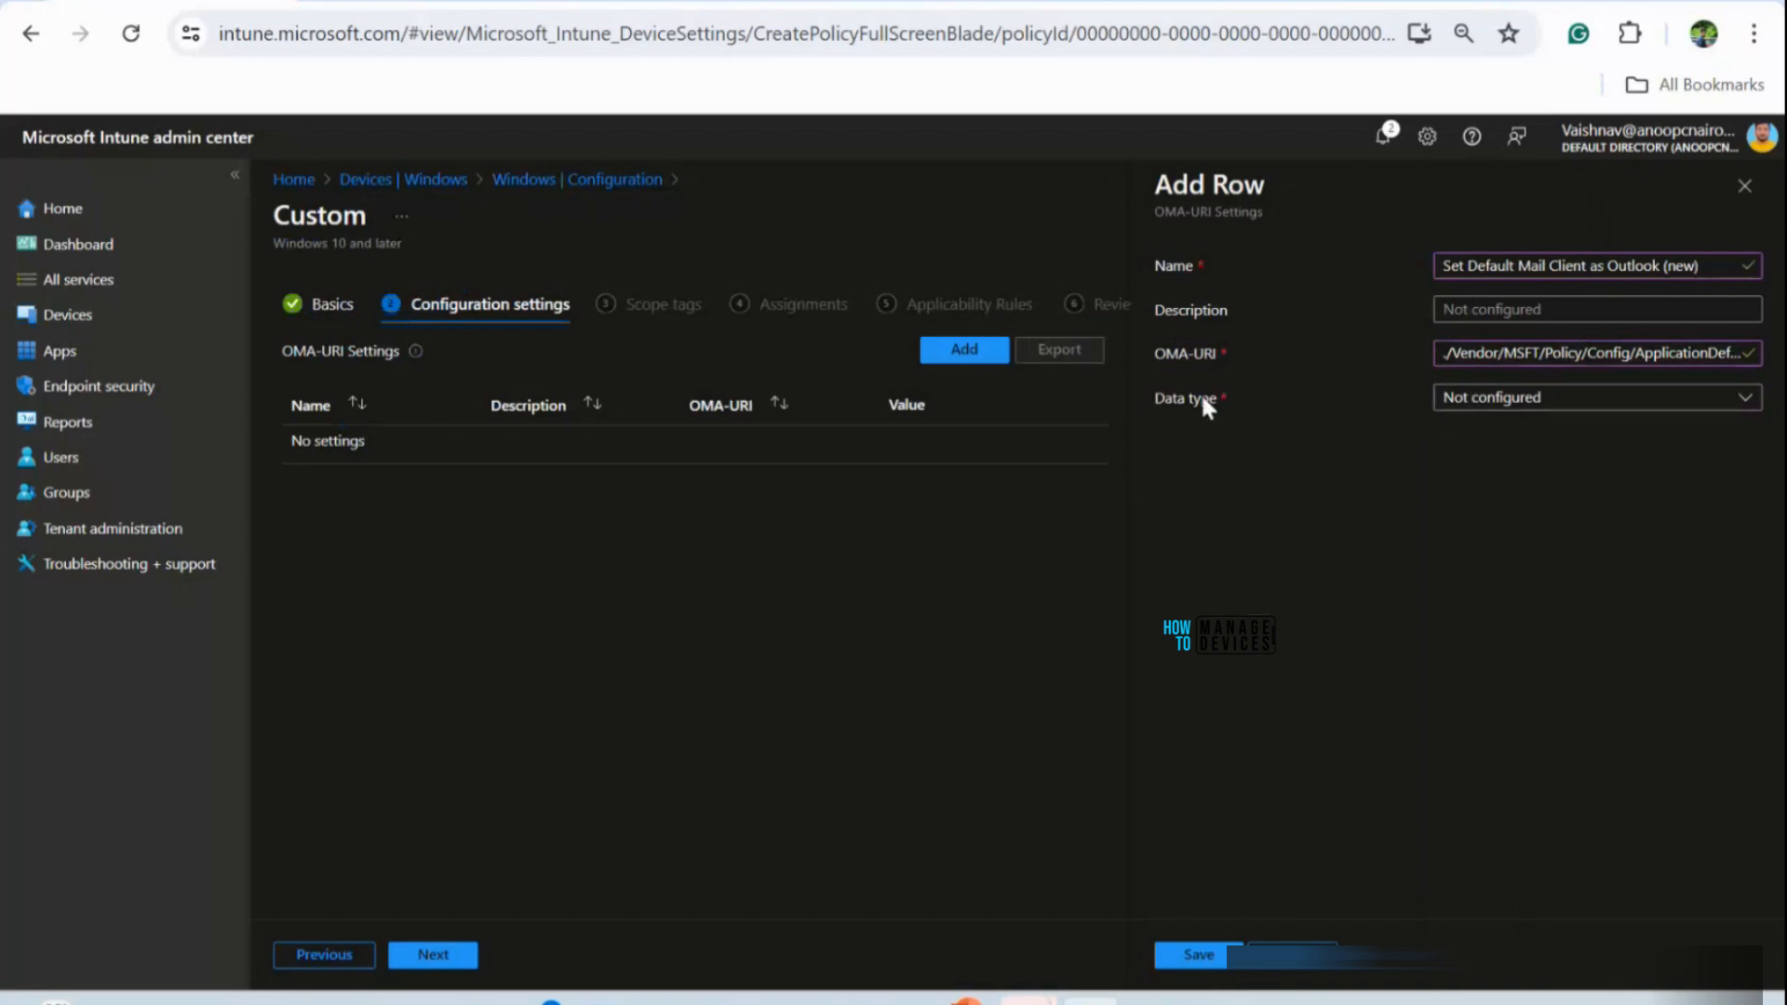
click(1484, 407)
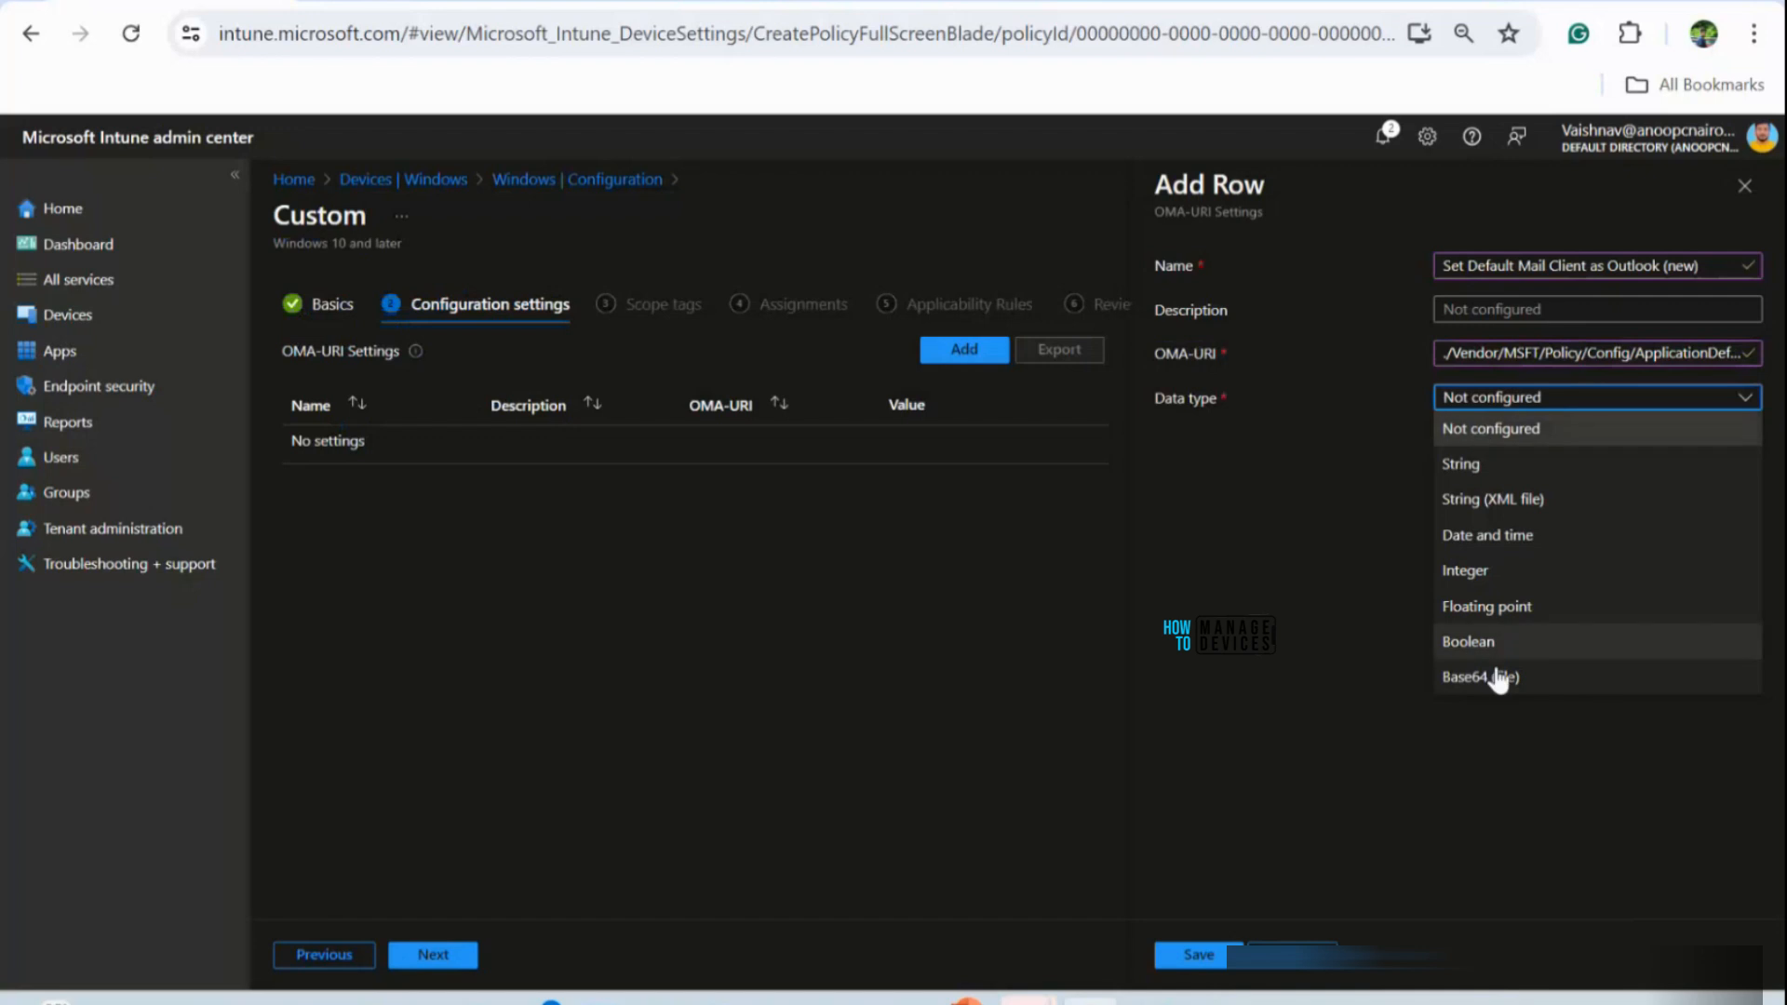
click(1464, 469)
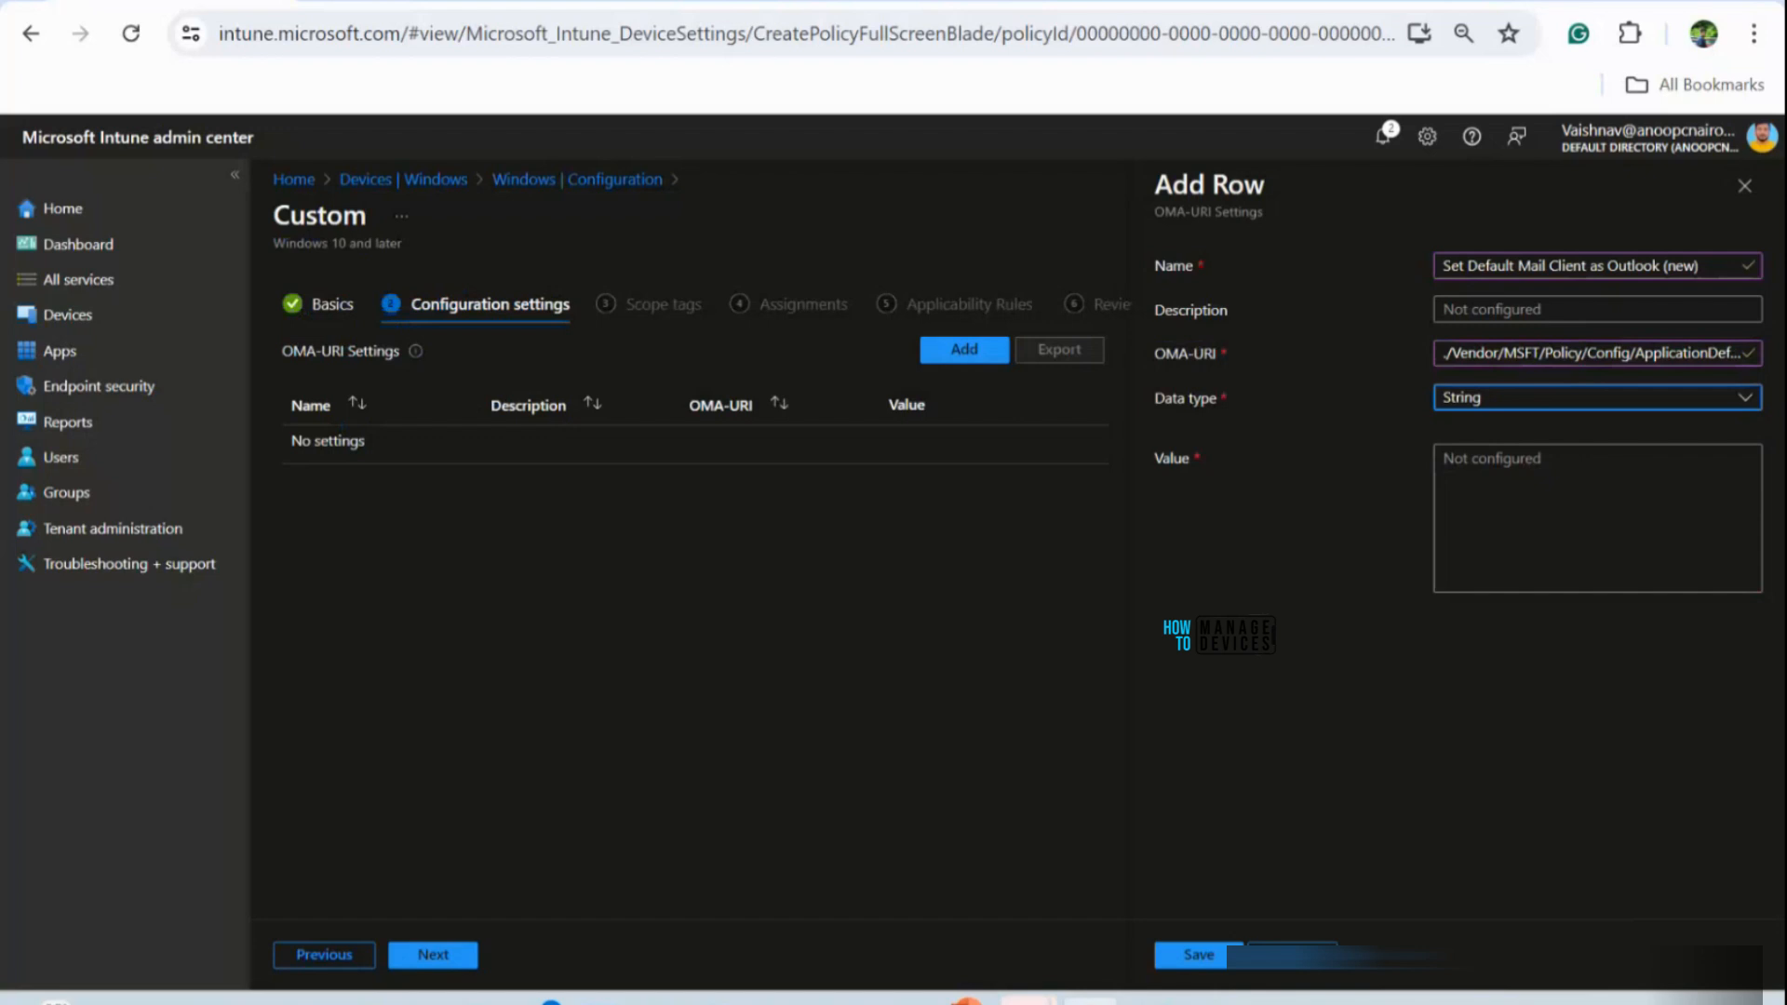
Switch to the Windows 365 Cloud PC session, reload it, leave full screen and dismiss the keyboard shortcuts notice
click(884, 2)
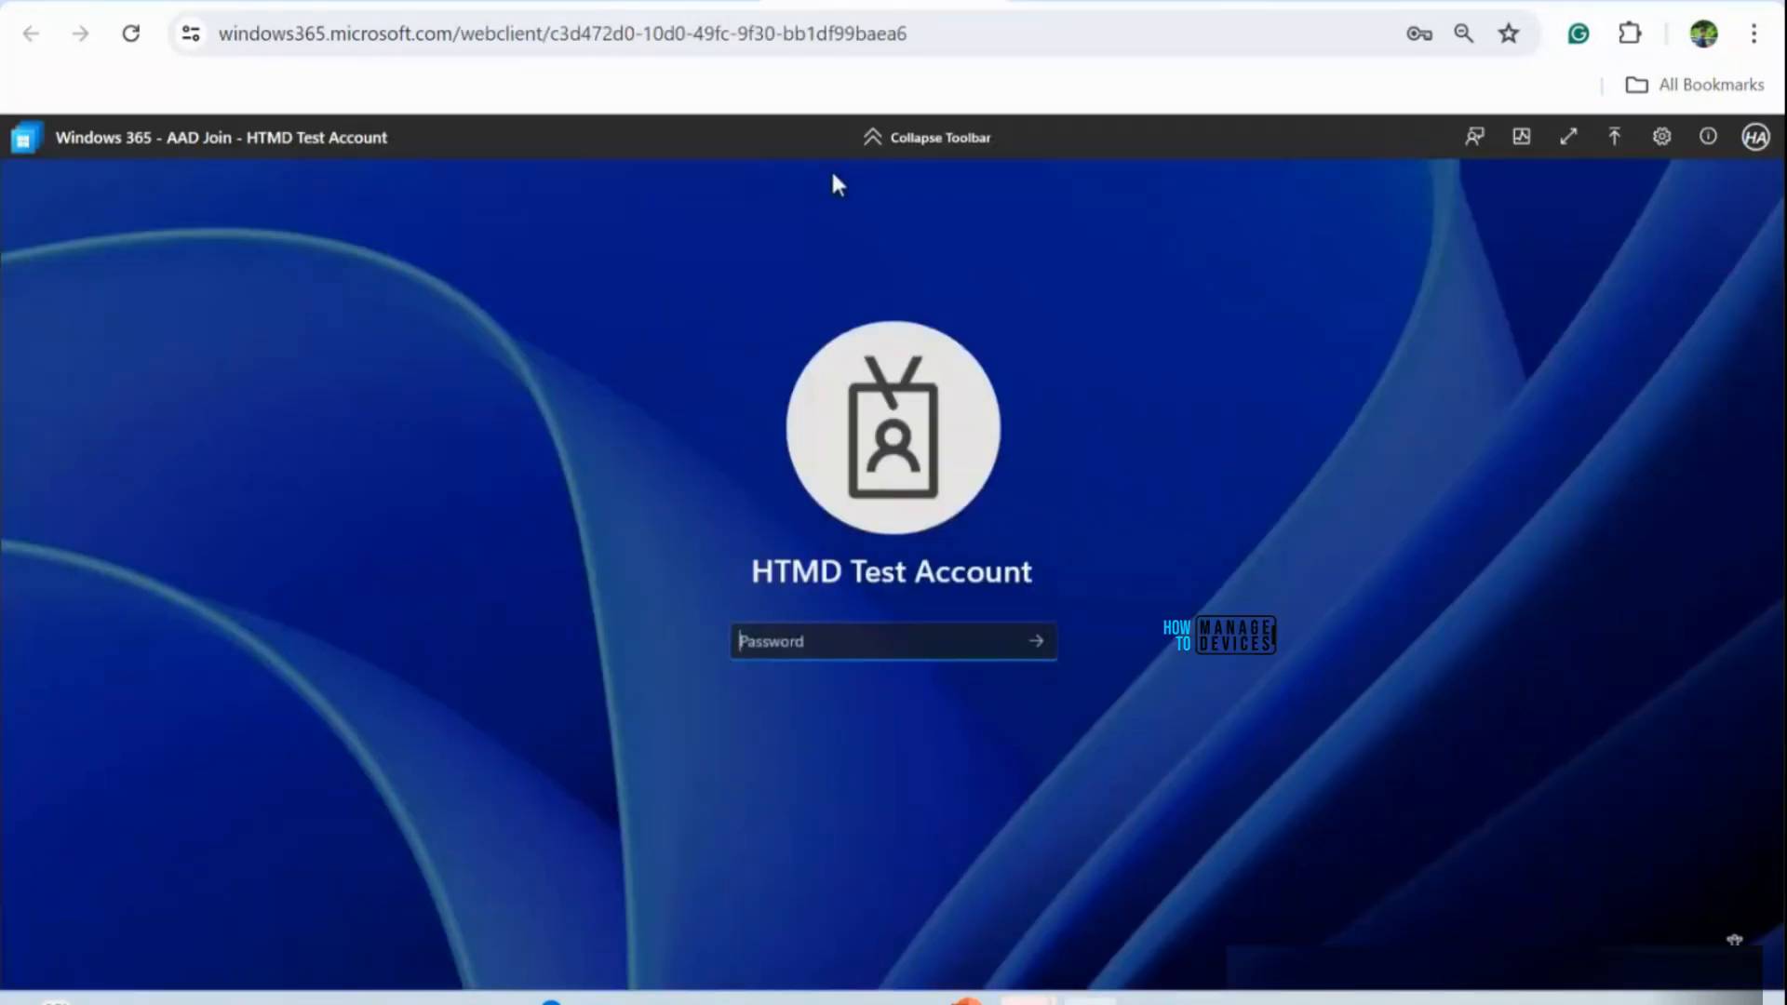
click(702, 42)
key(Return)
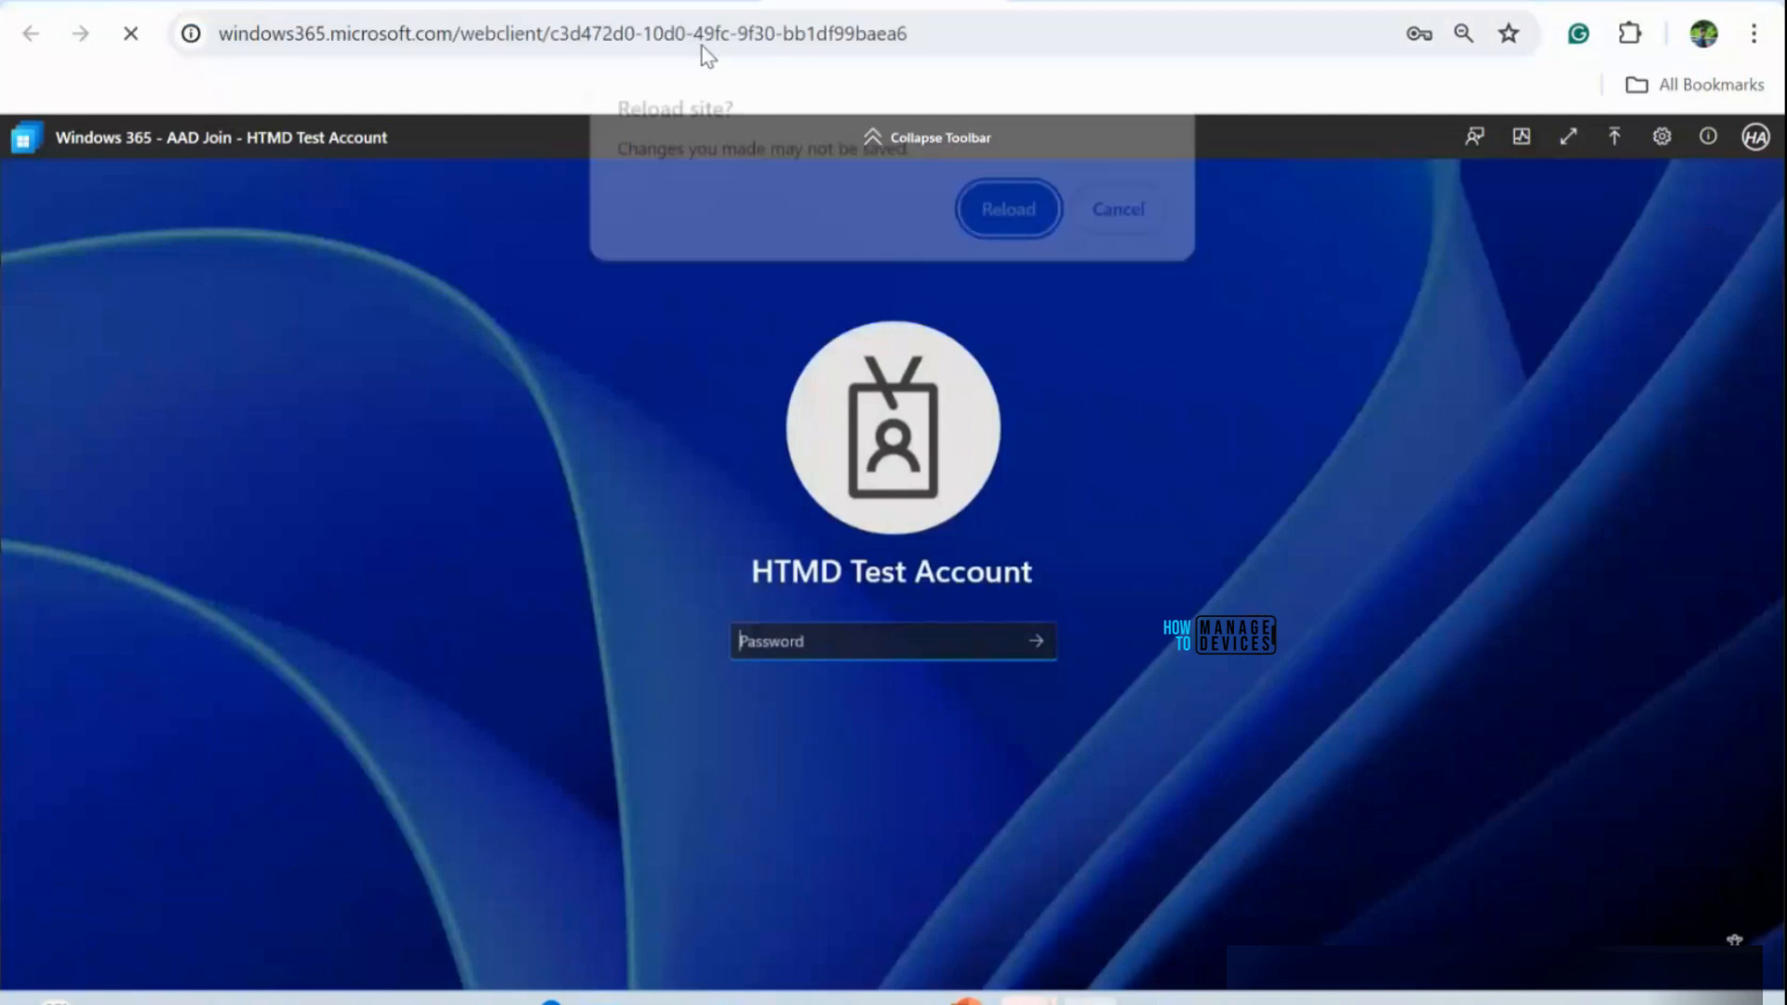
click(1031, 209)
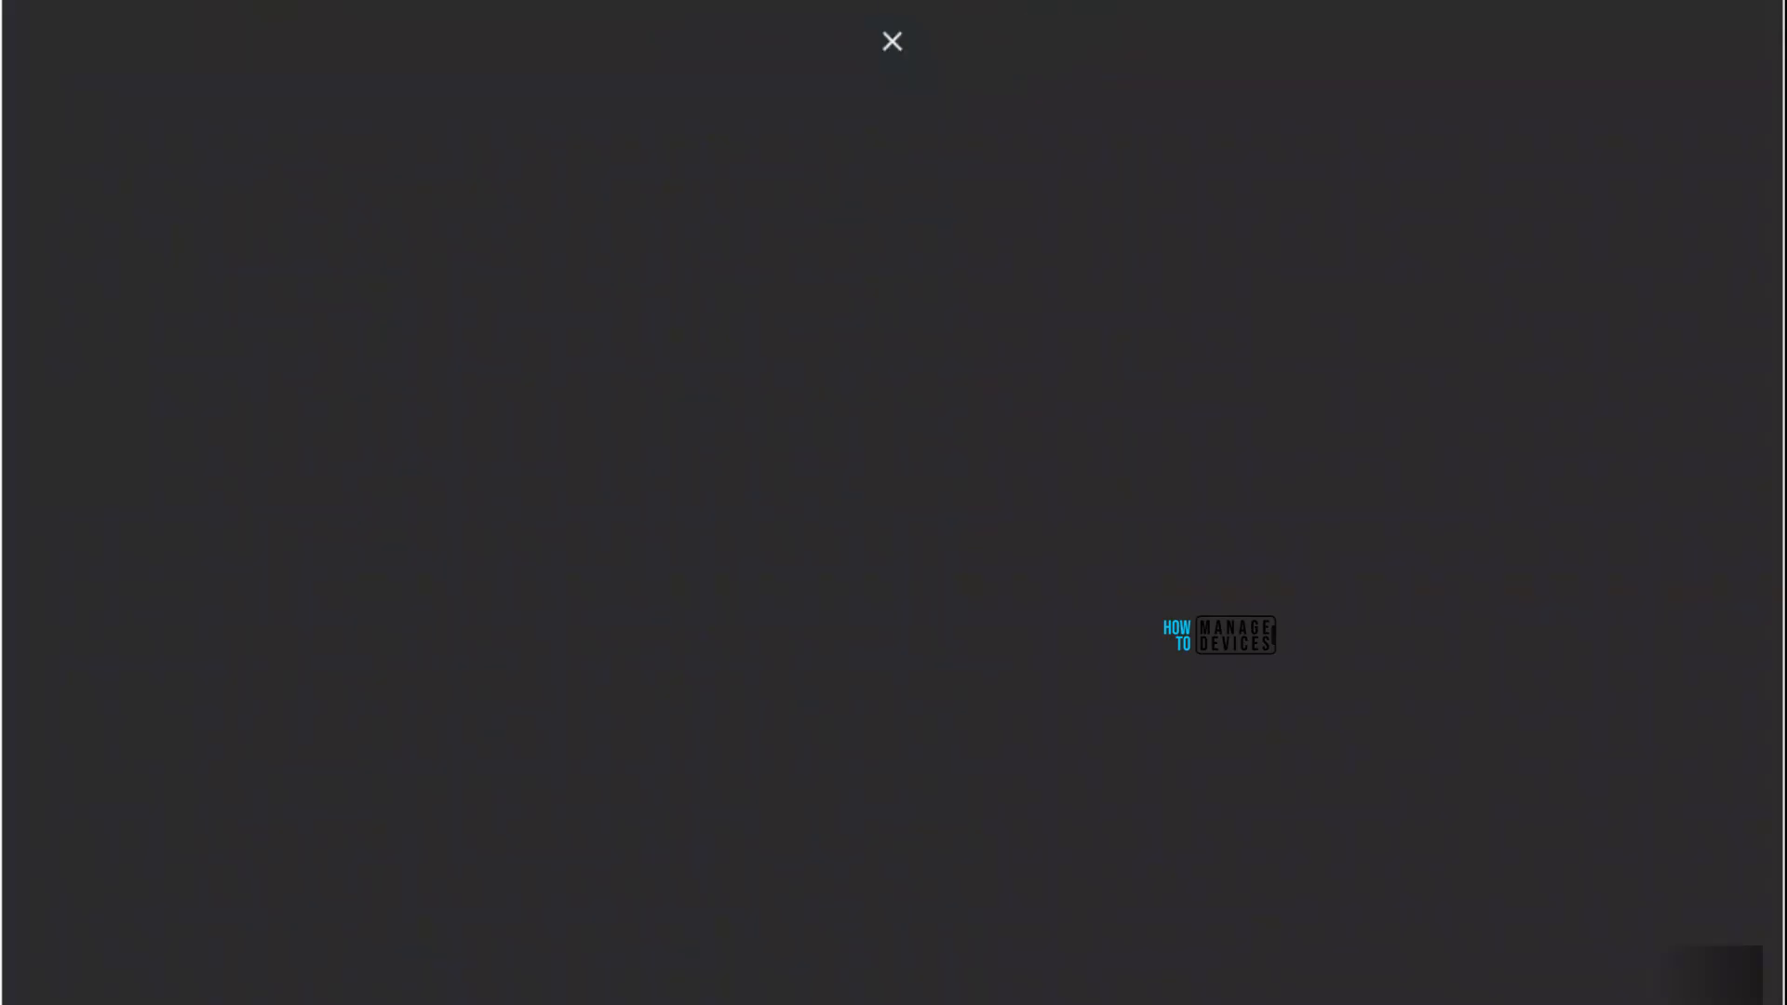
click(884, 42)
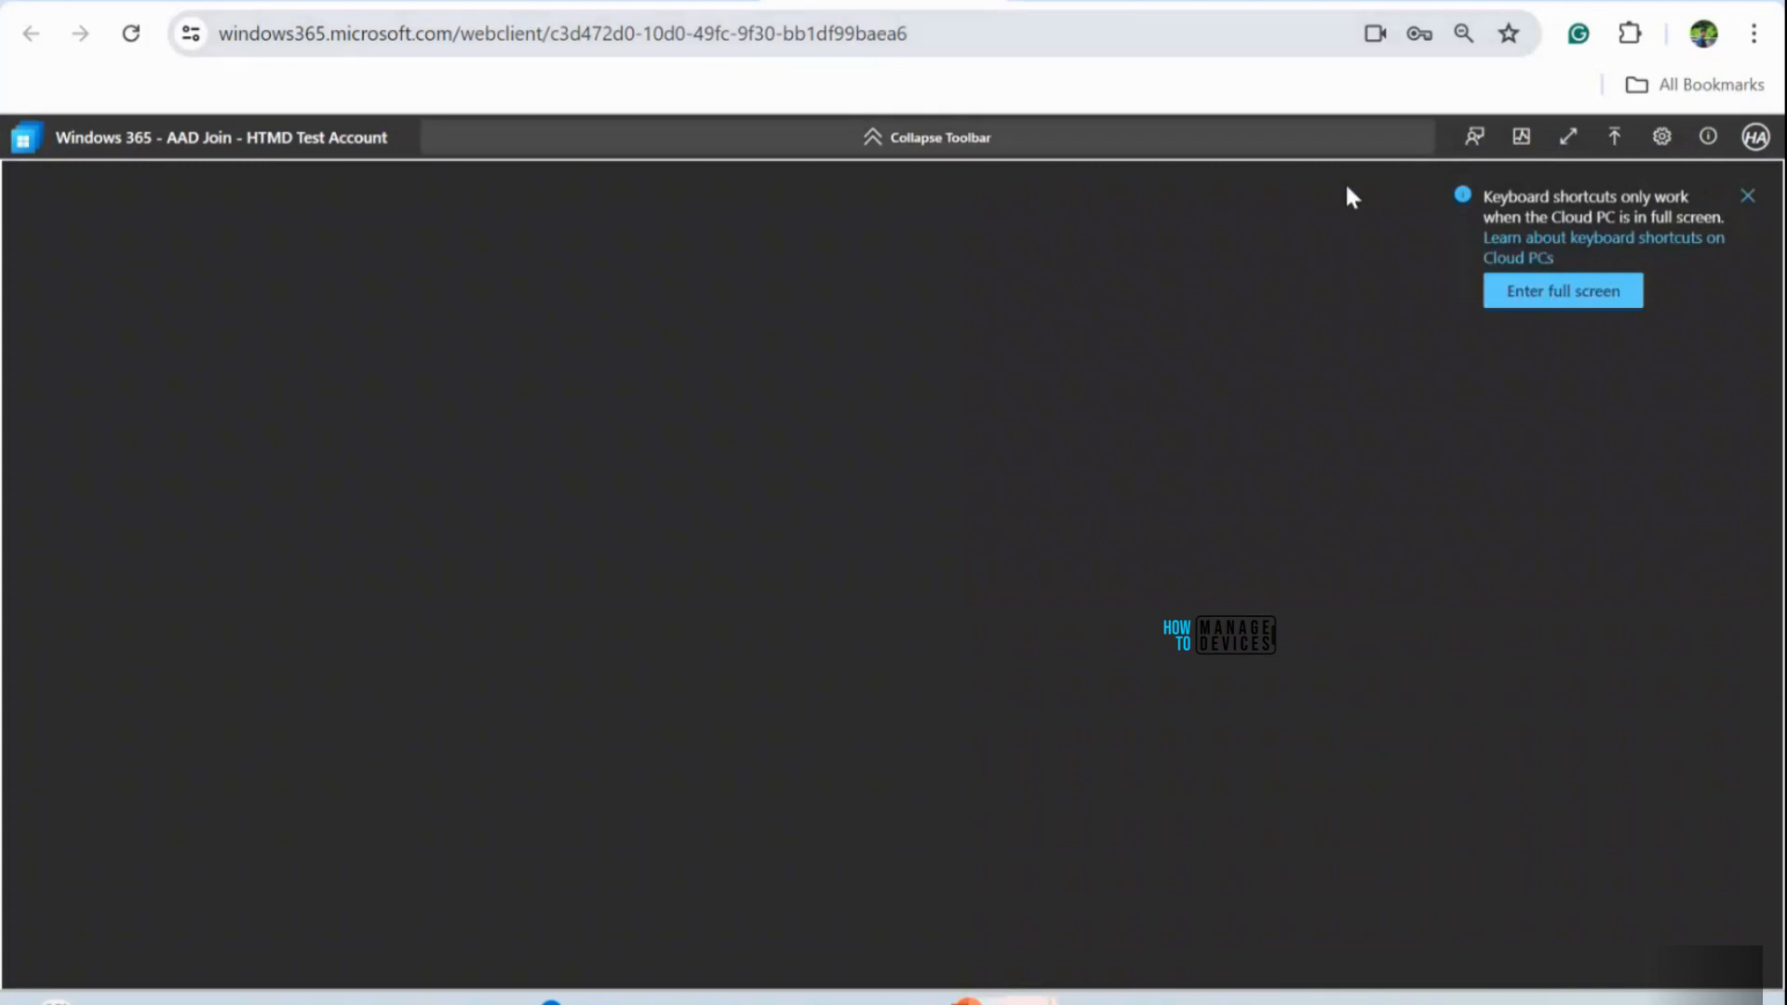
click(1747, 197)
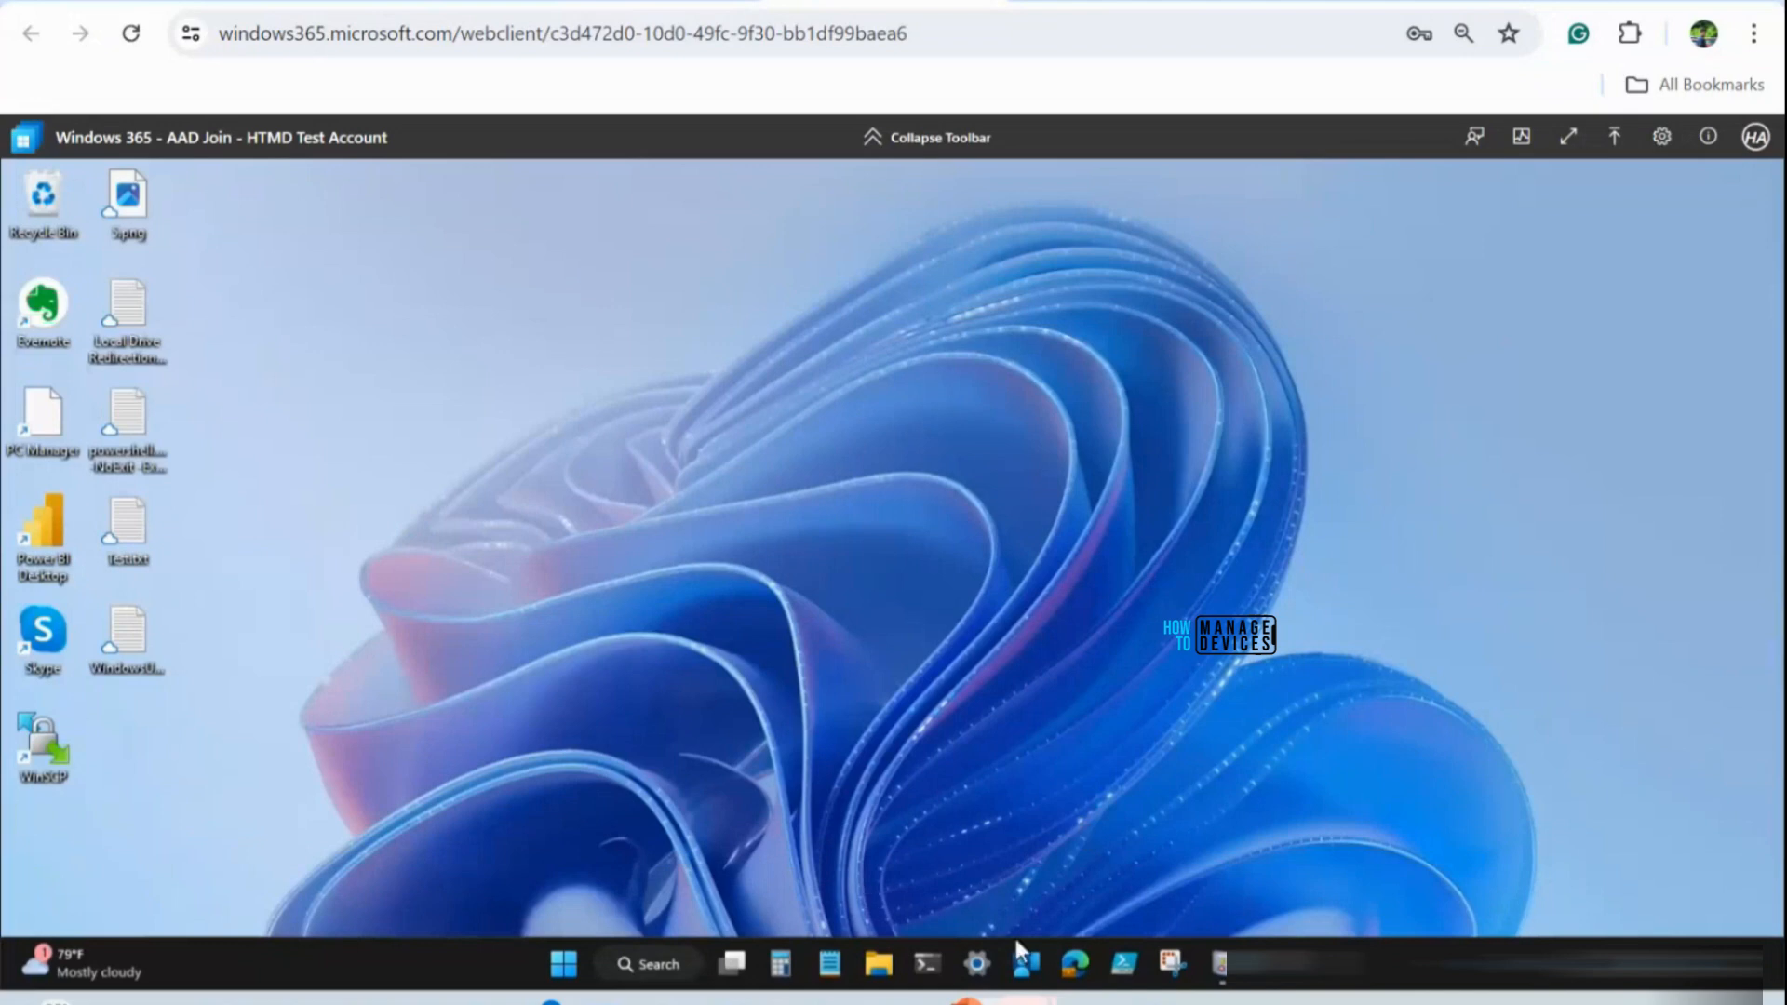
Copy the command "Dism /Online /Export-DefaultAppAssociations:C:\DefaultApps.xml" from the Notepad notes
mouse_move(1221, 965)
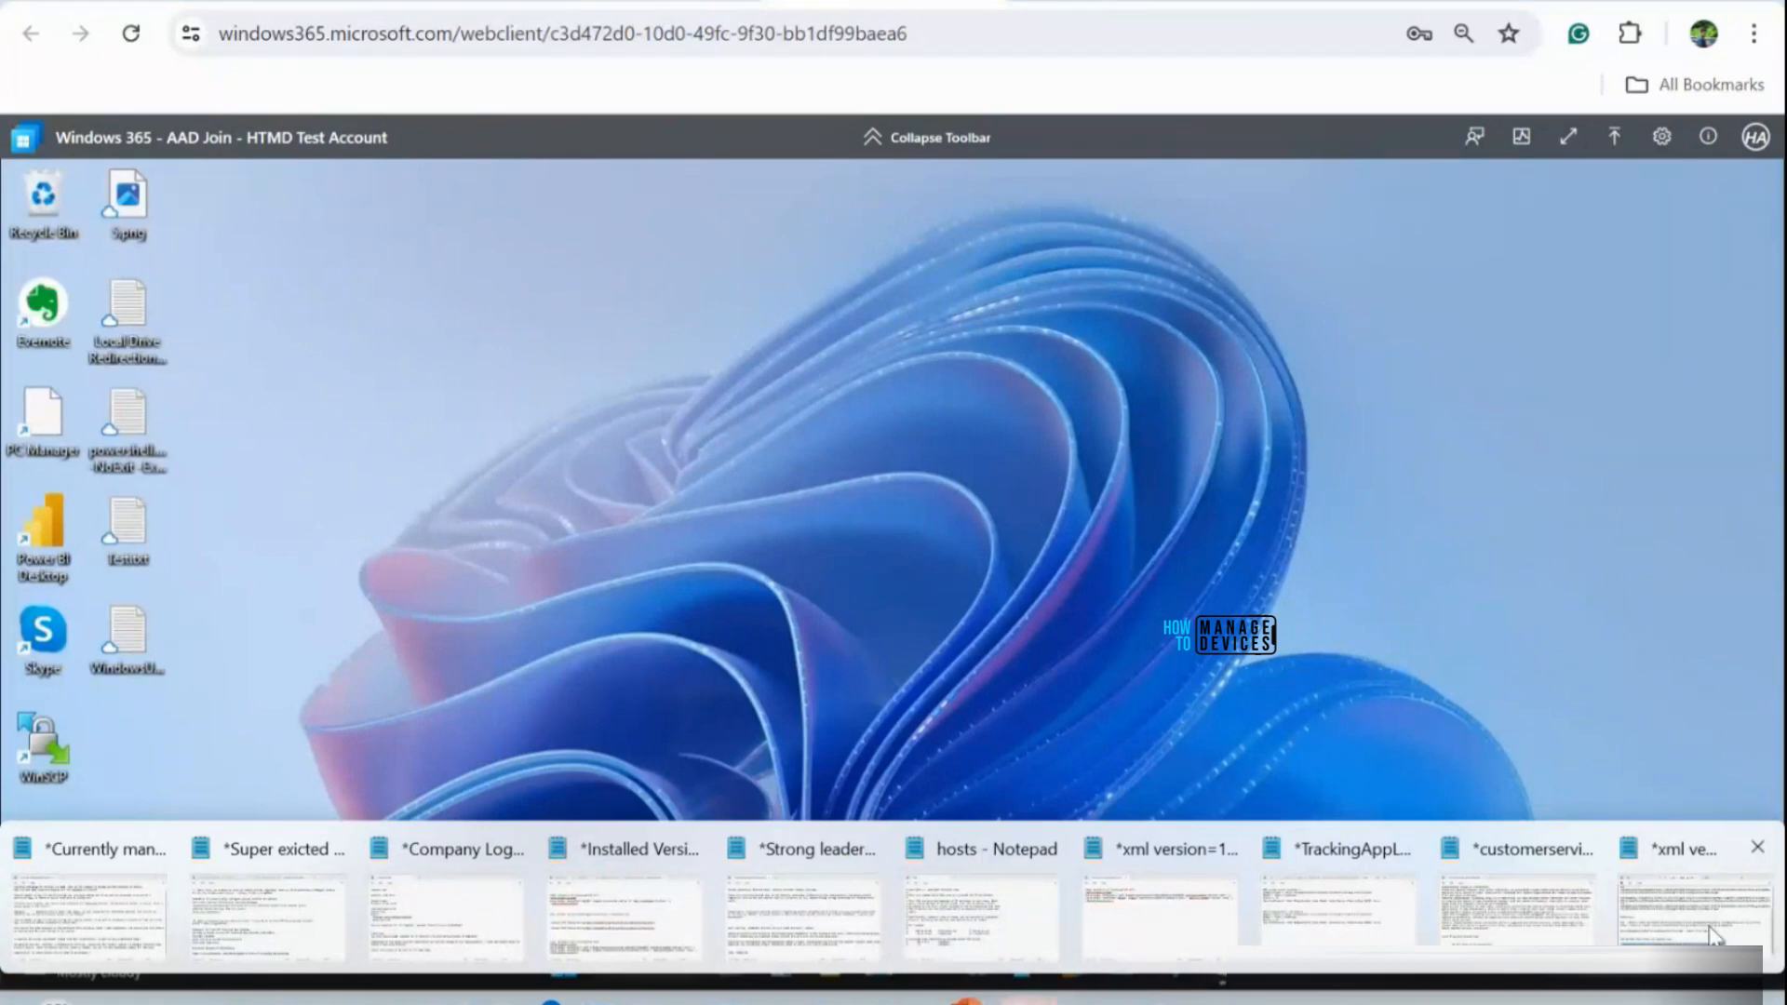
click(1710, 934)
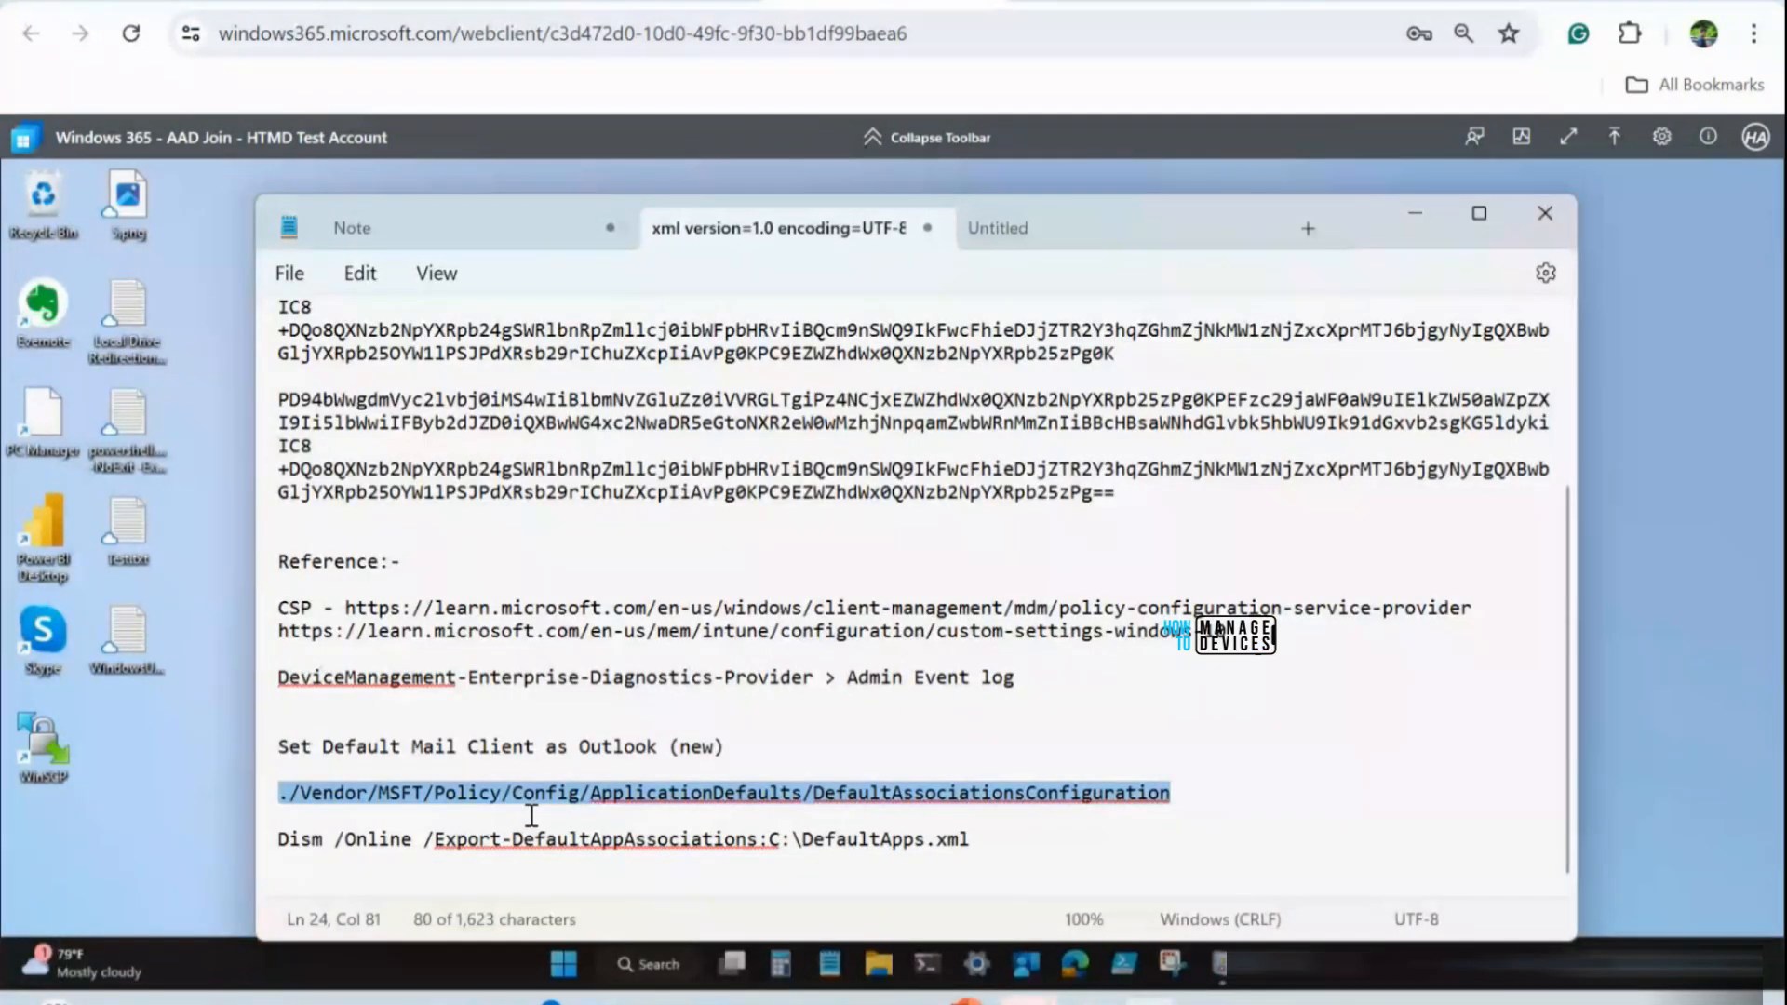
drag(968, 842, 283, 847)
key(ctrl+c)
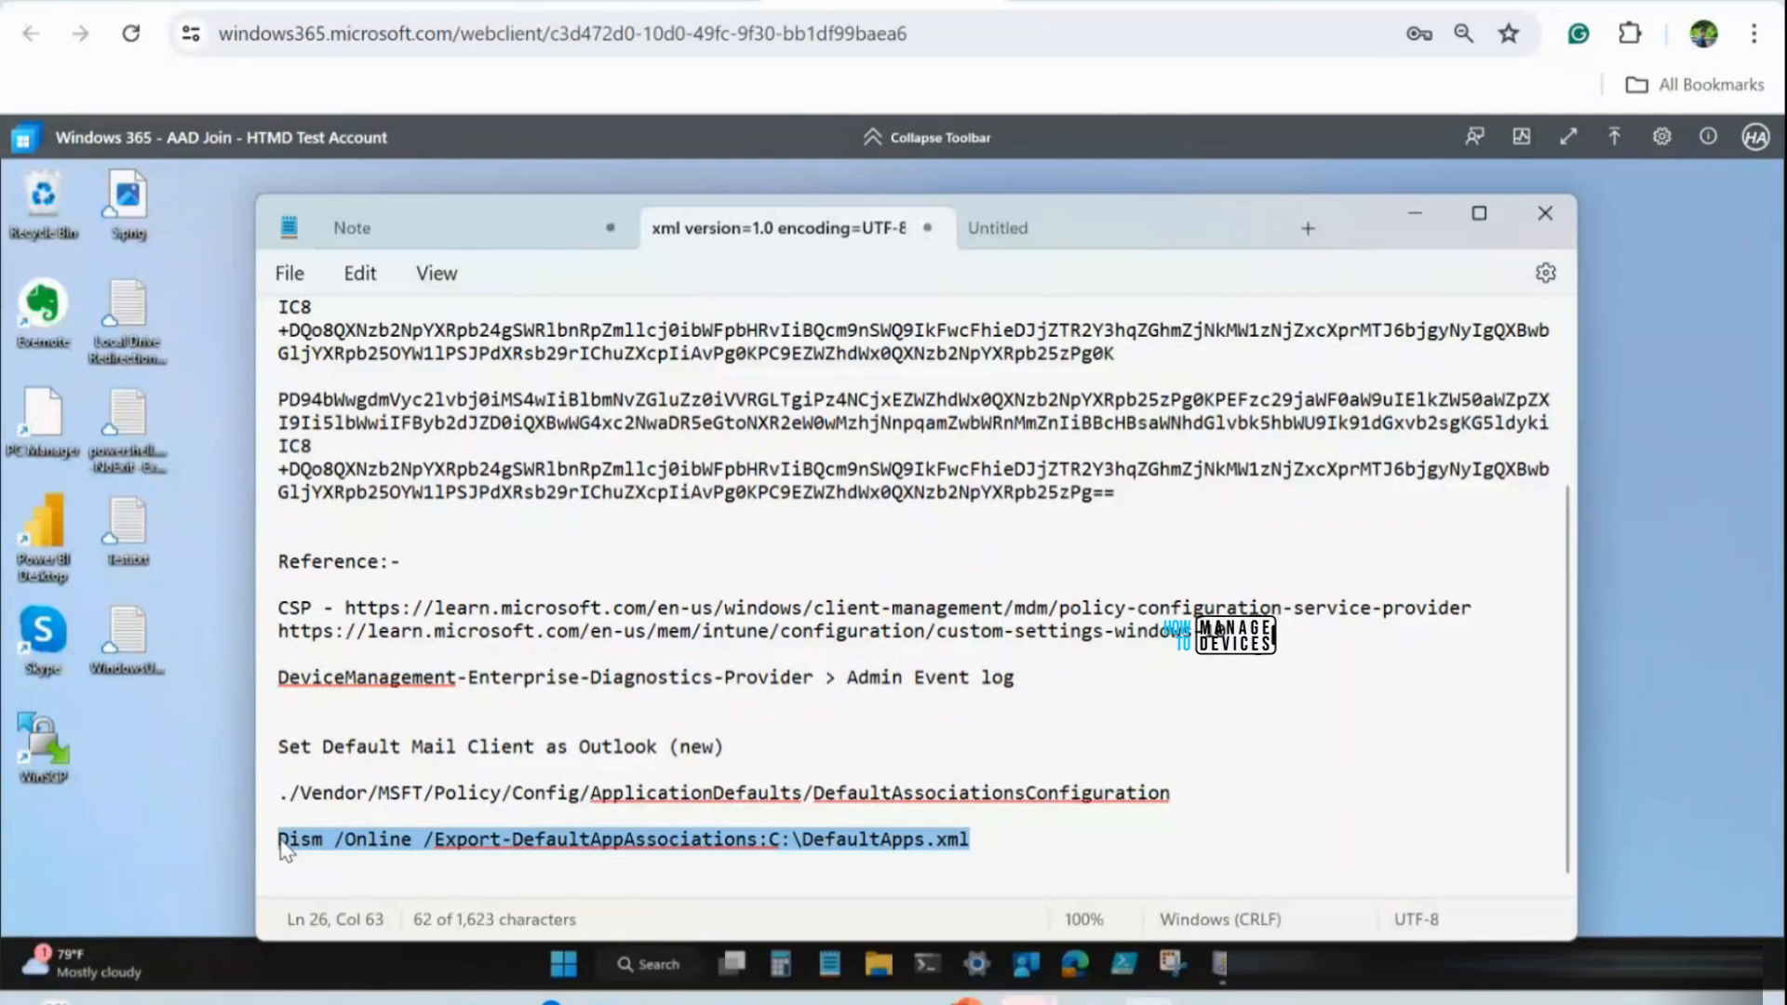
Return to the Cloud PC desktop and open Command Prompt there from the Terminal tasks
click(238, 770)
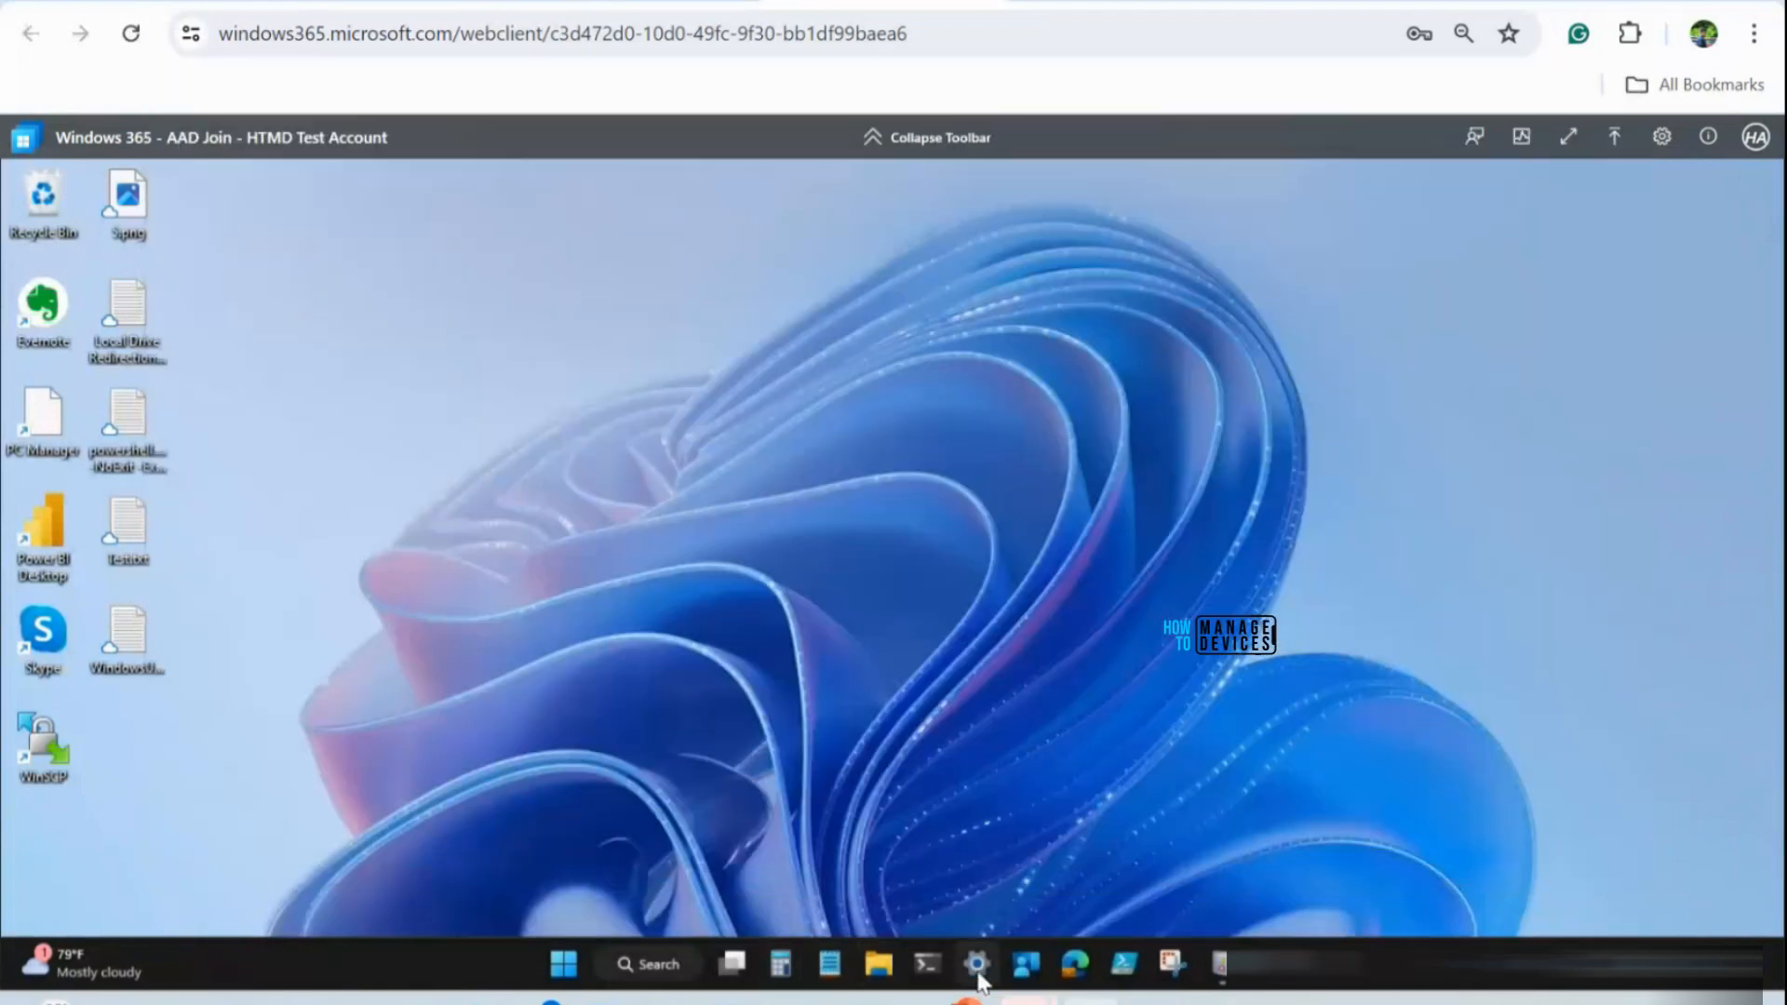
right_click(928, 962)
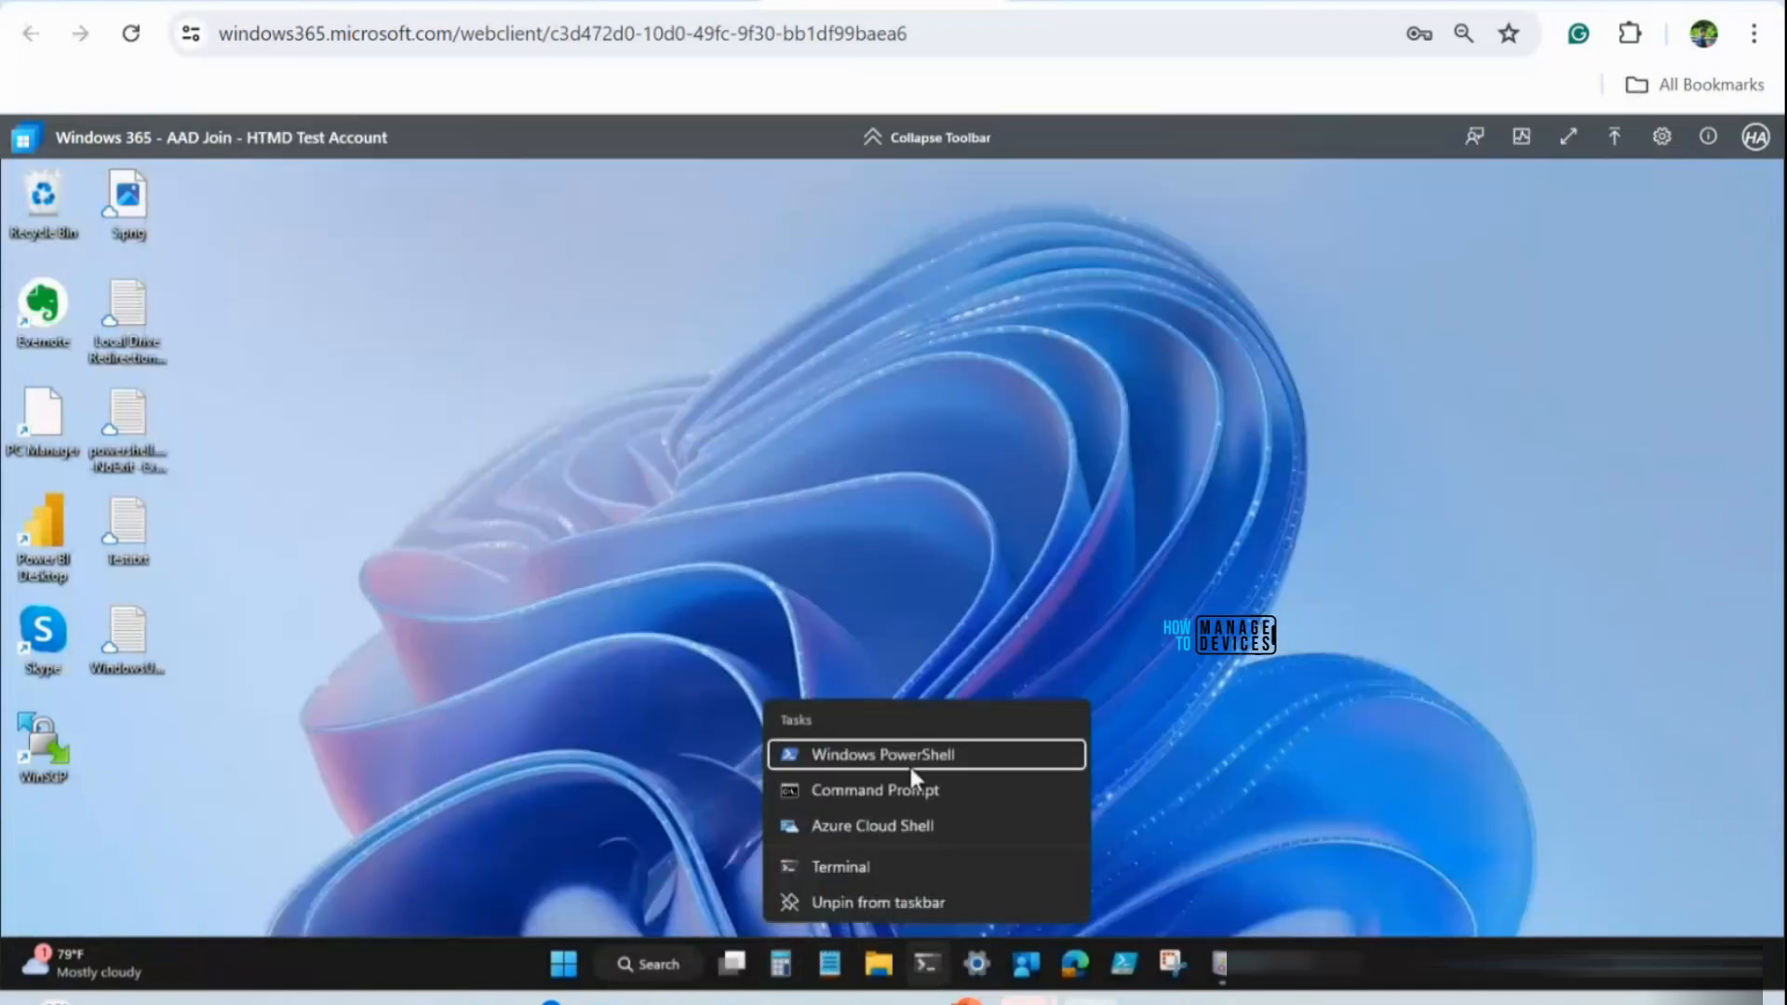
right_click(884, 785)
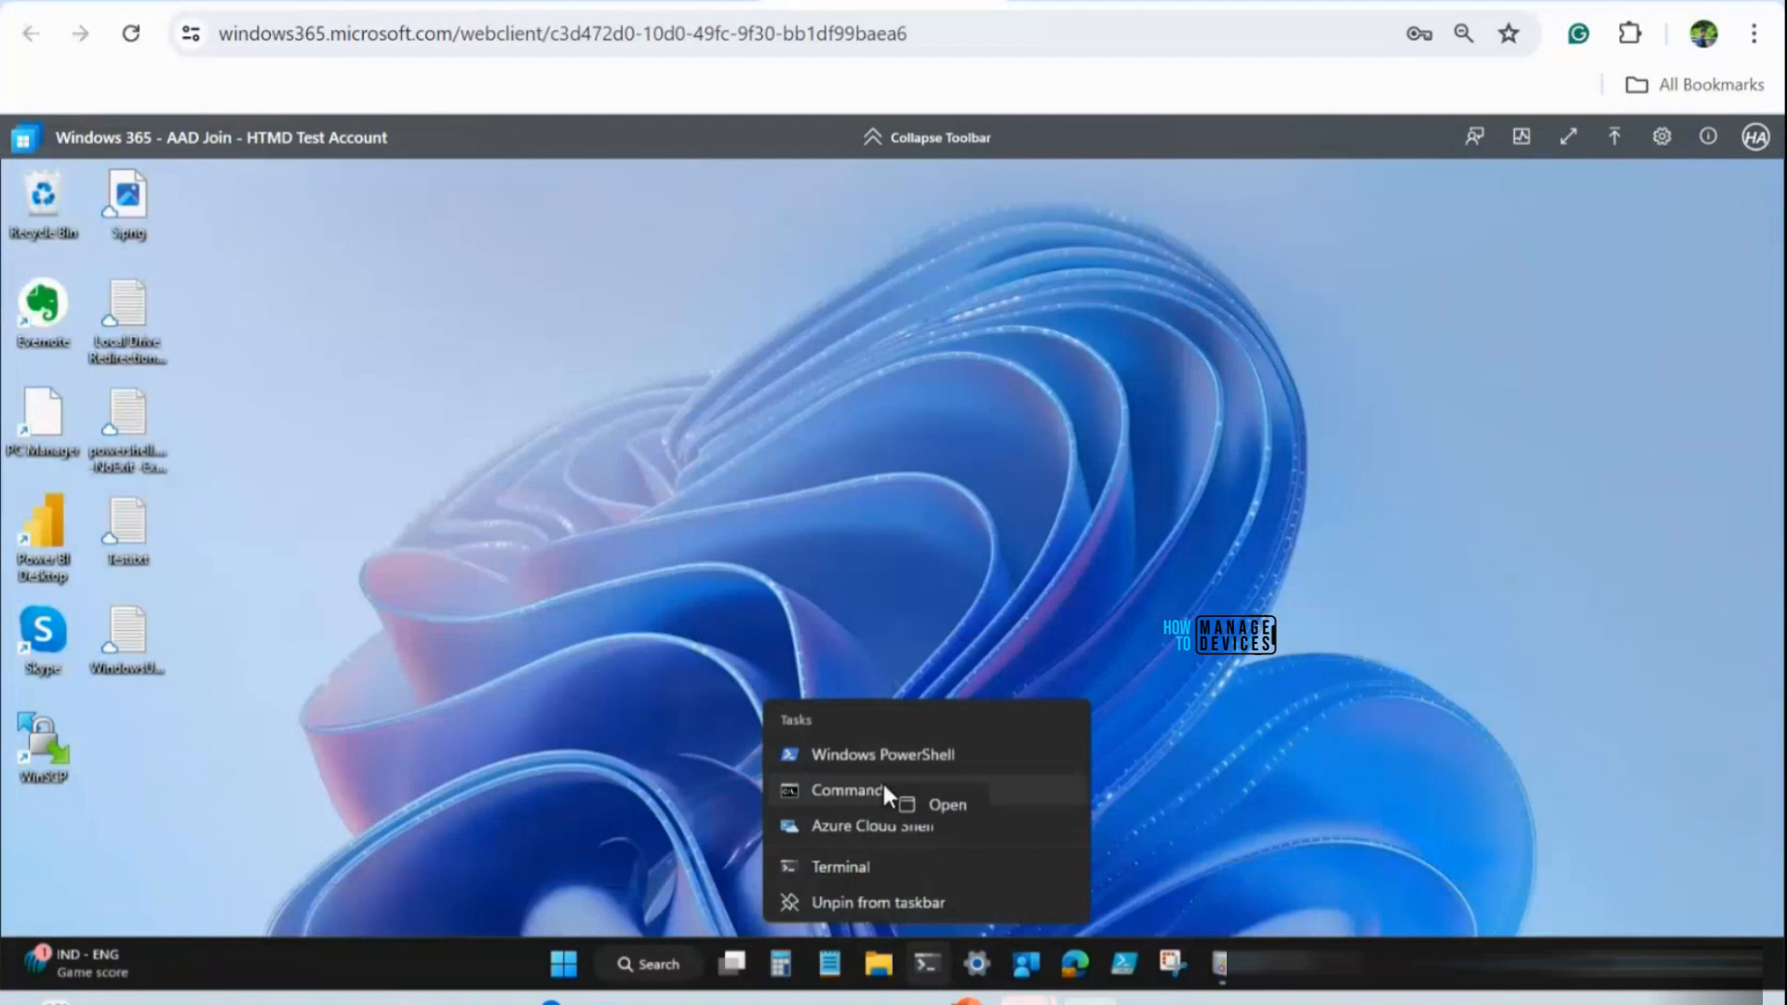
click(934, 803)
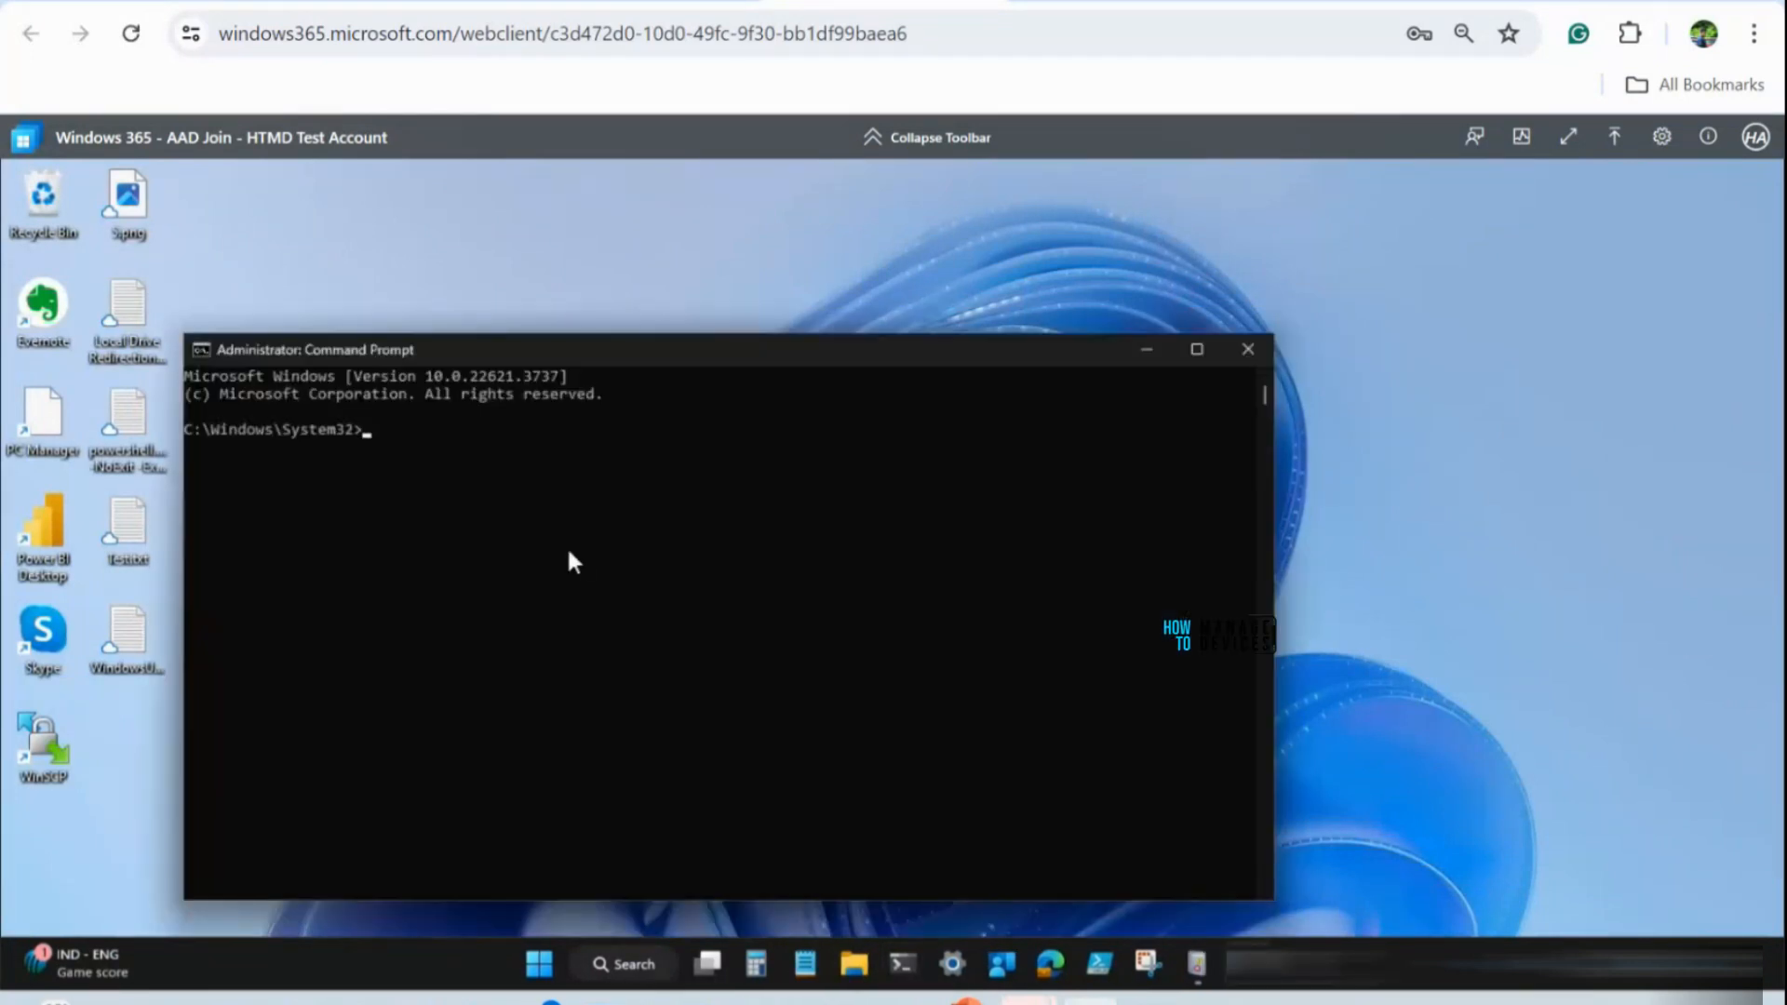
Run the copied command "Dism /Online /Export-DefaultAppAssociations:C:\DefaultApps.xml" in the Cloud PC's Command Prompt
key(ctrl+v)
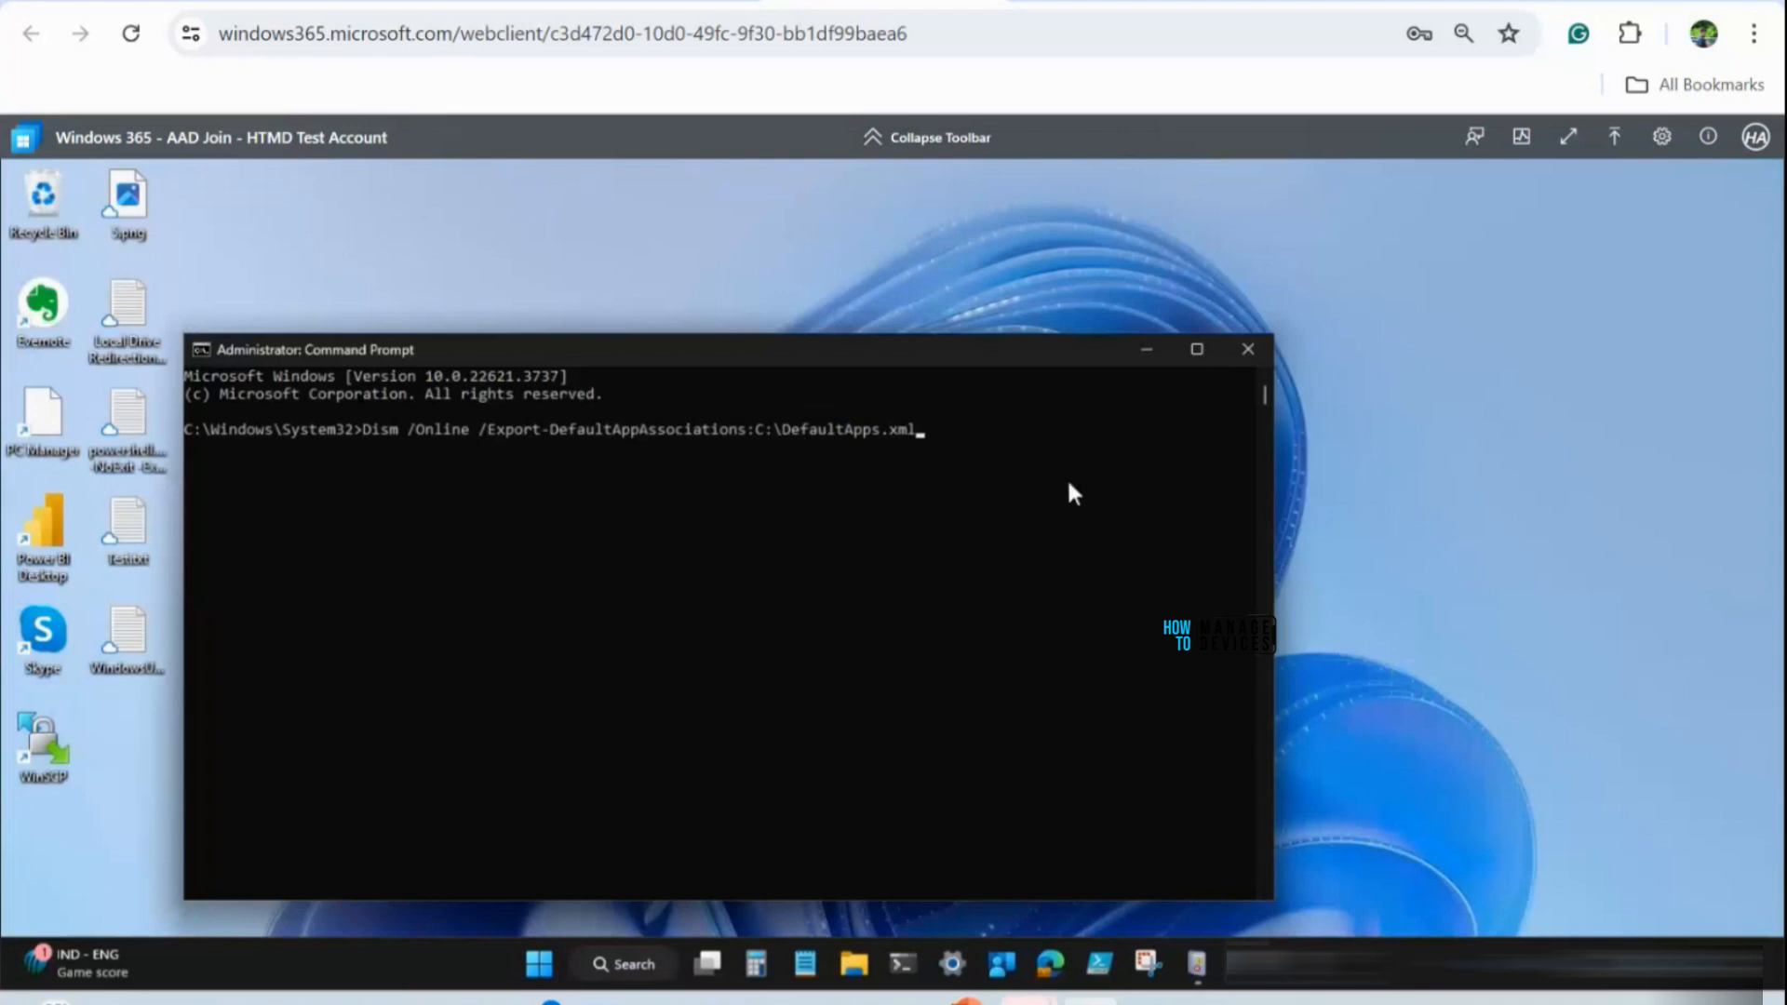
key(Return)
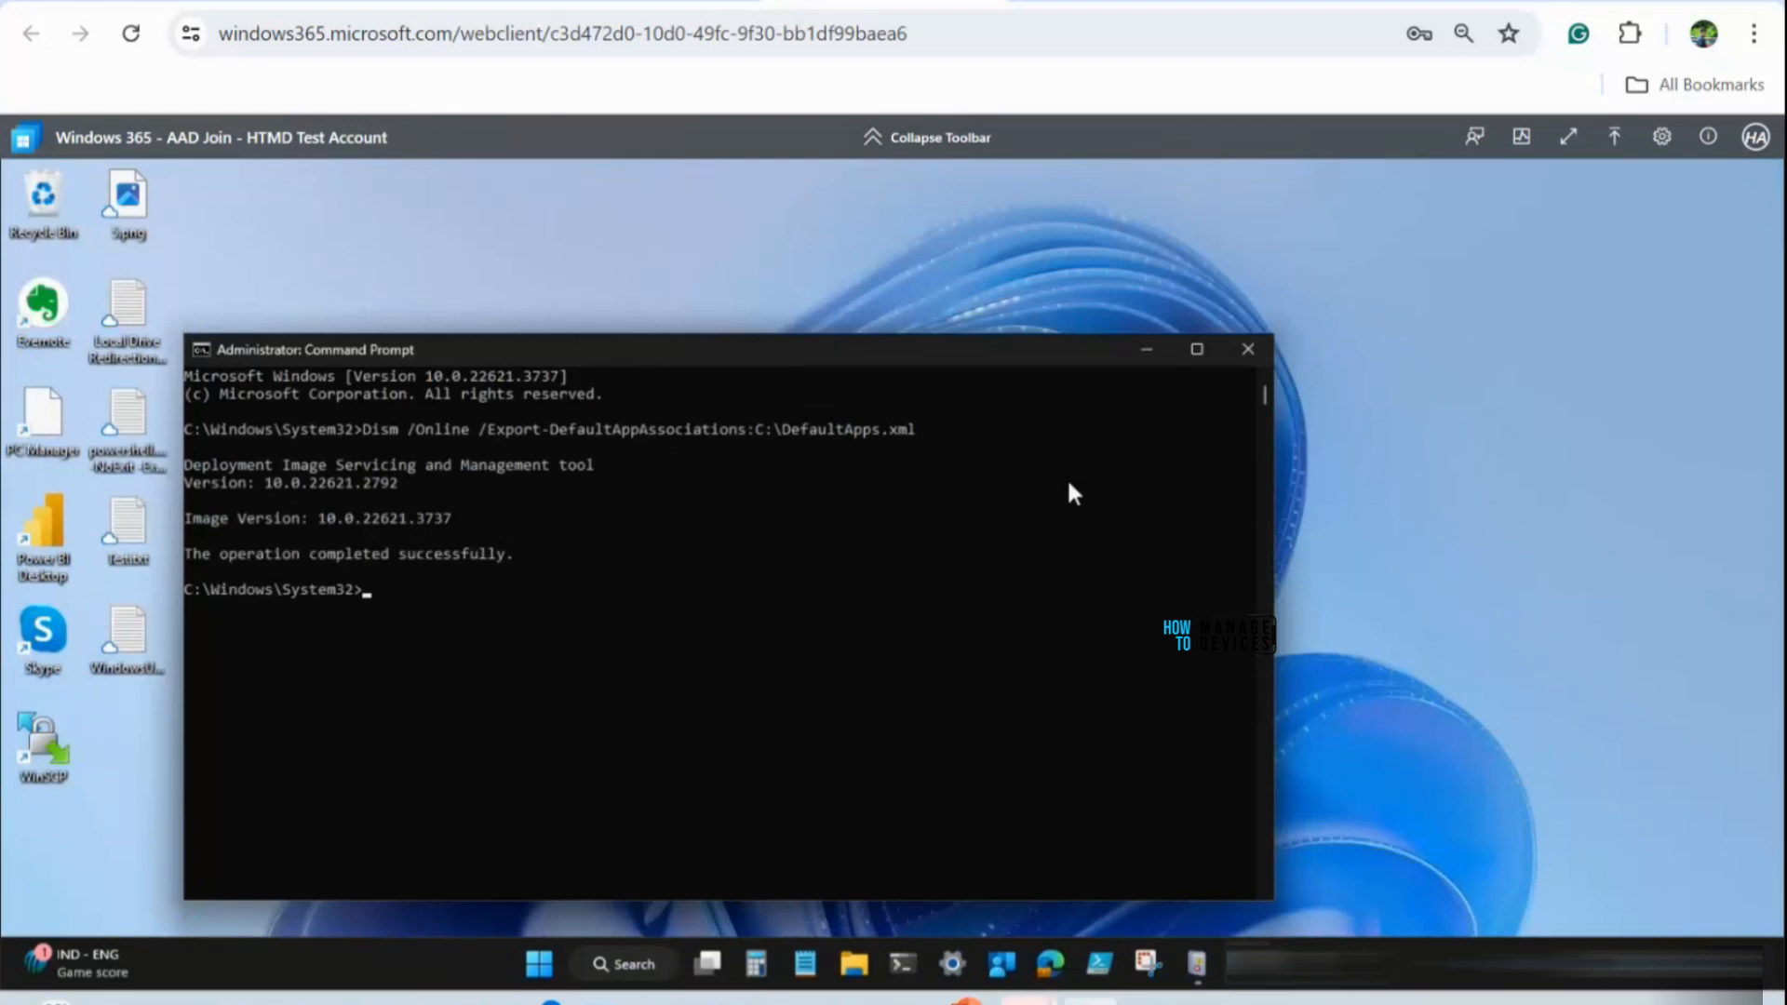
Open the exported DefaultApps.xml from the Cloud PC's Windows (C:) drive in Notepad and maximize the window
click(857, 966)
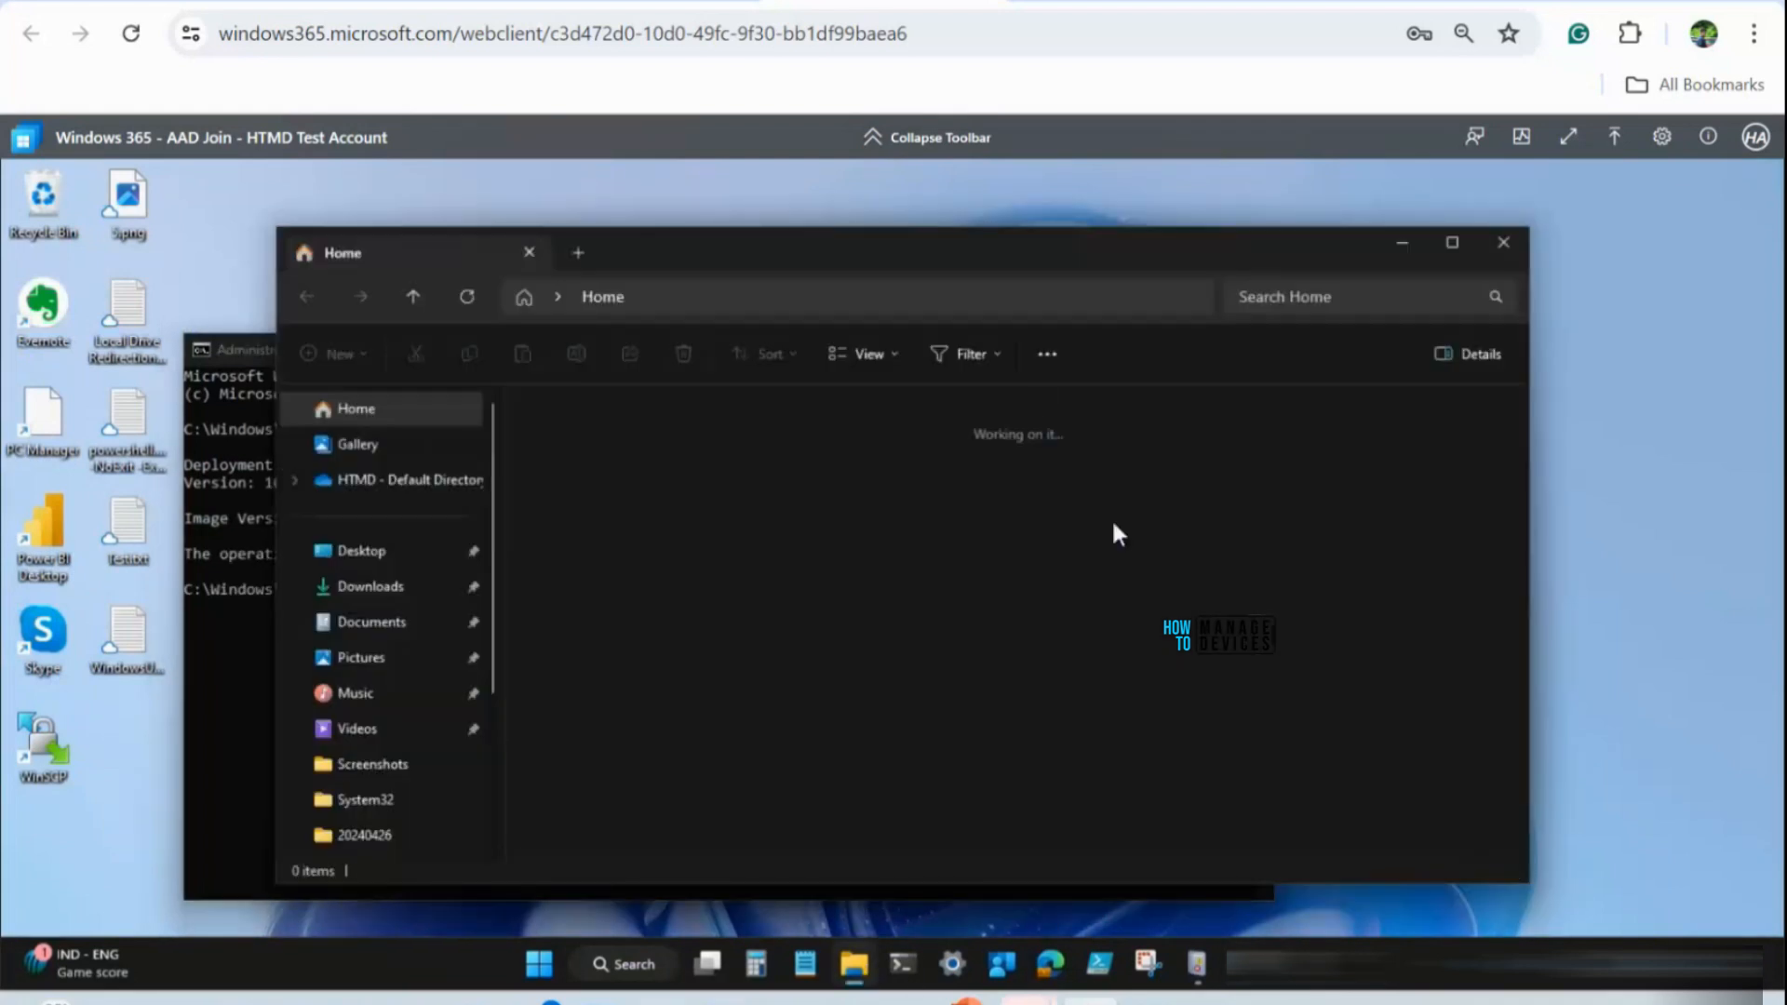
scroll(377, 736, down, 3)
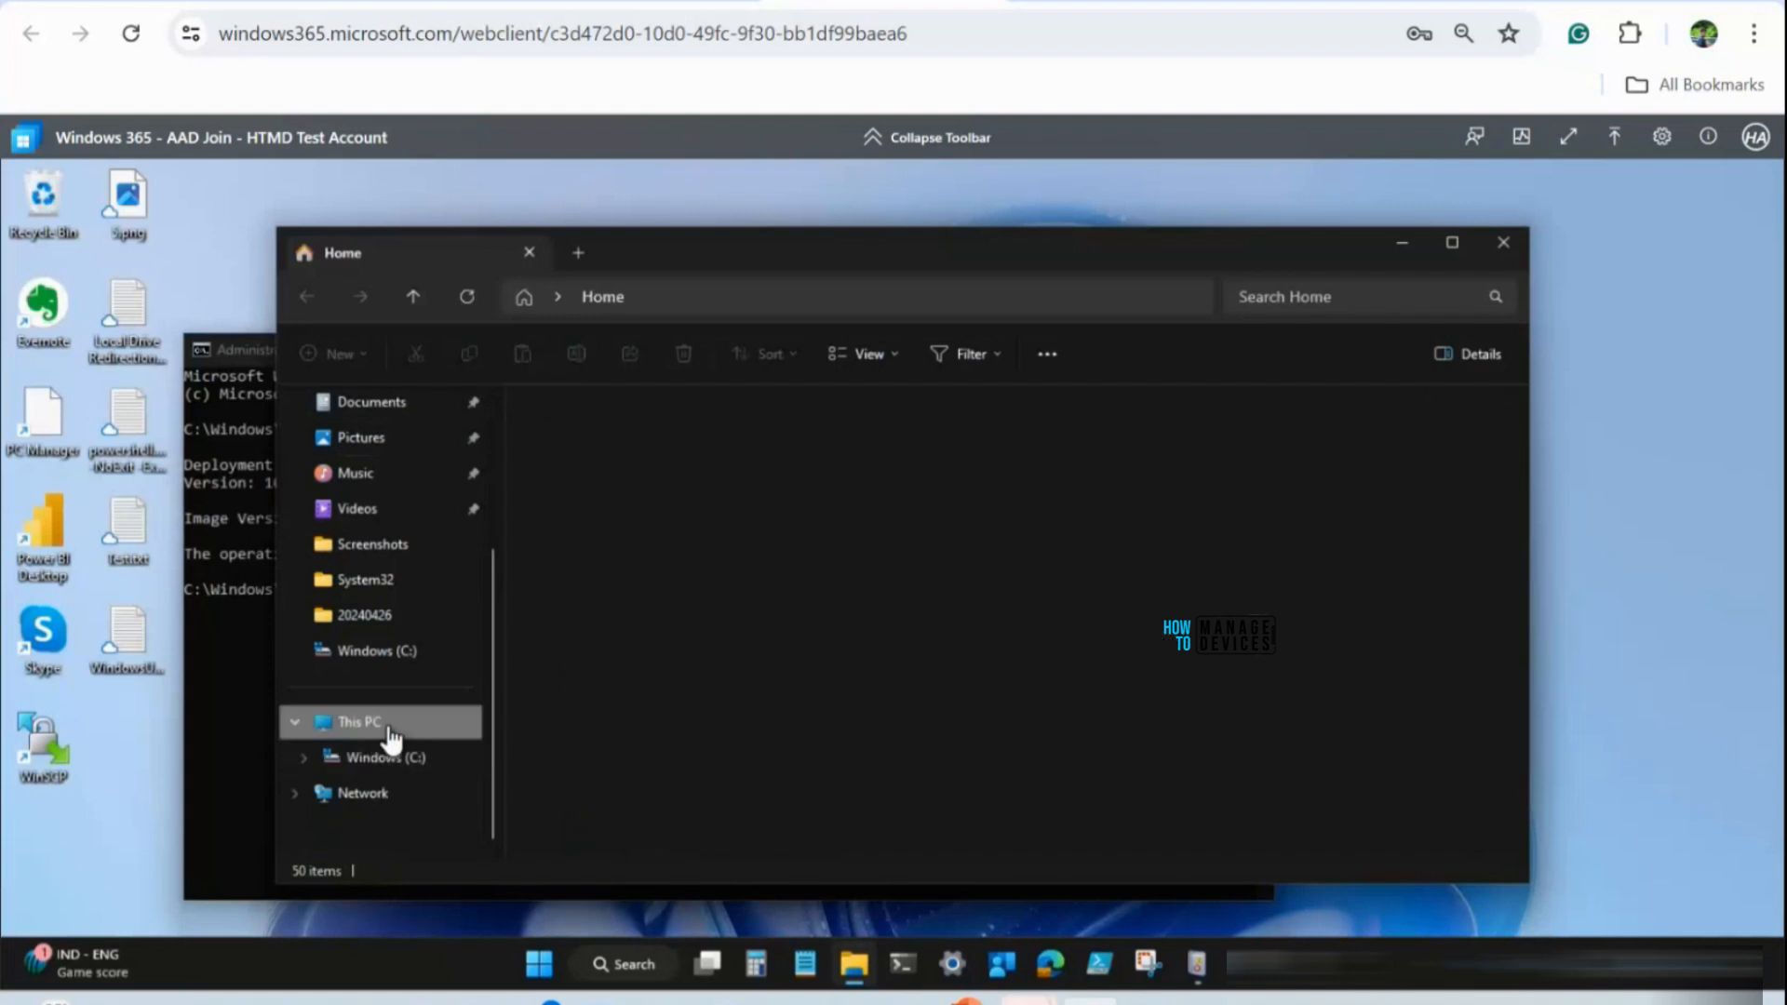
click(388, 730)
double_click(649, 461)
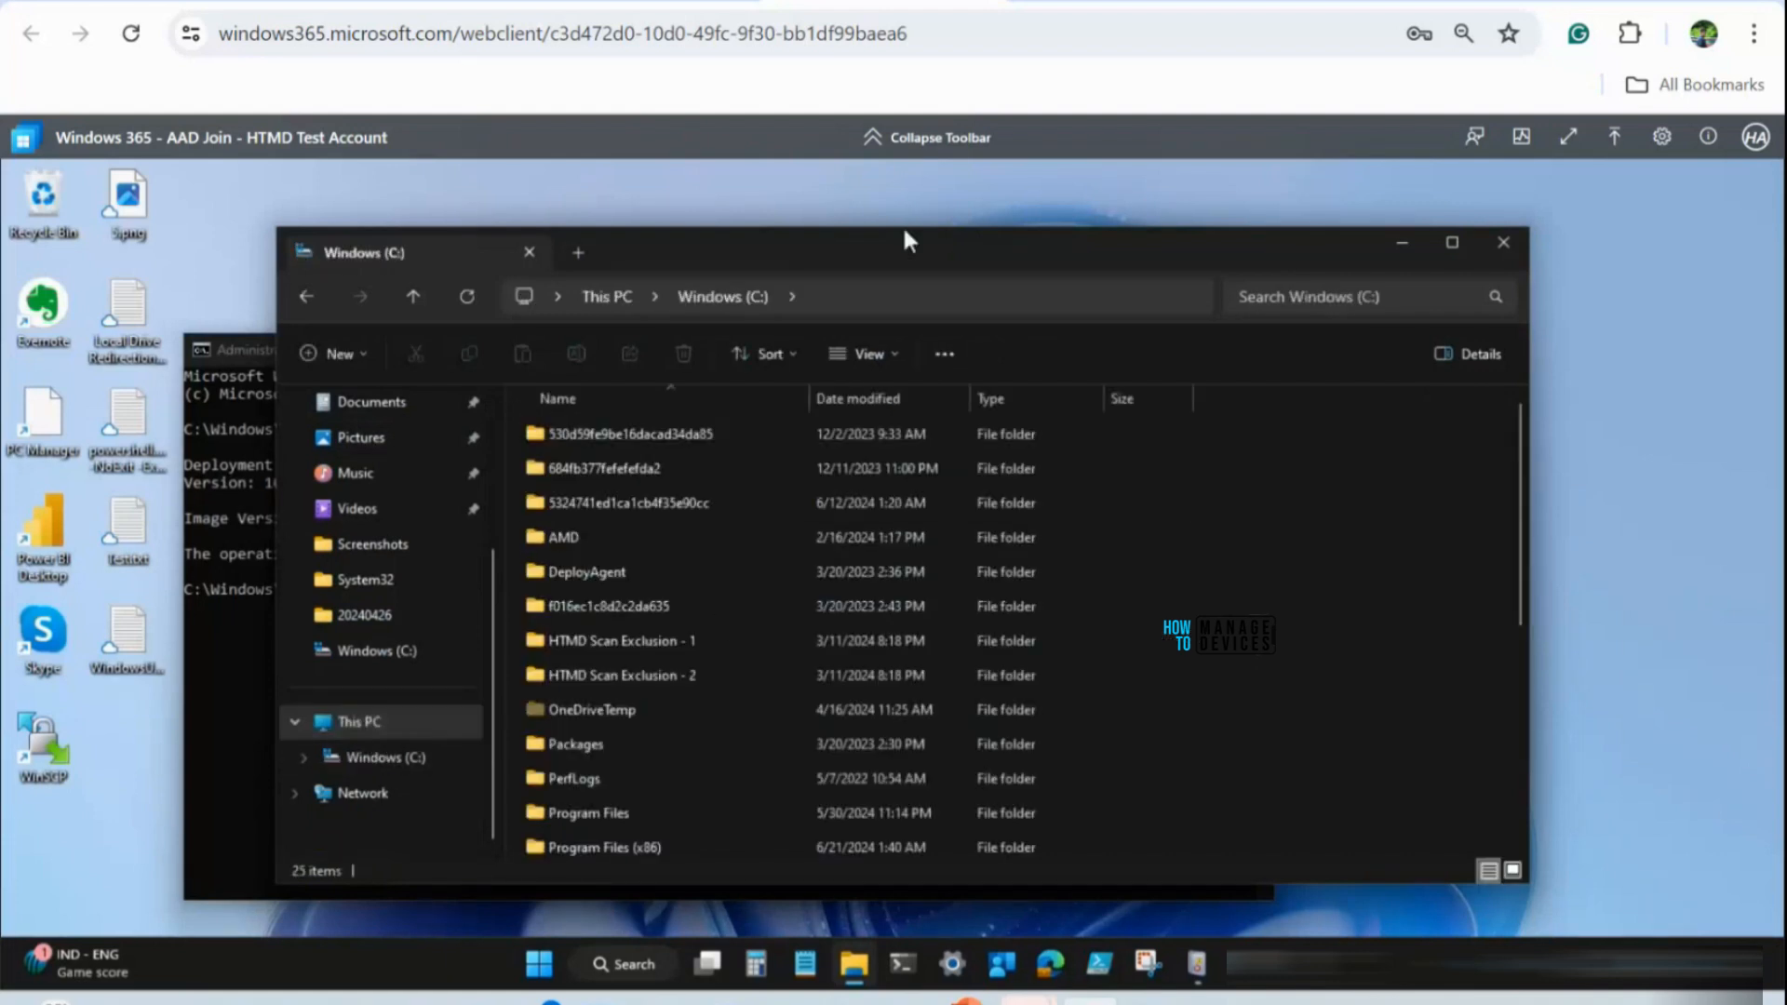
drag(912, 273, 1011, 618)
drag(1041, 771, 924, 286)
scroll(703, 816, down, 5)
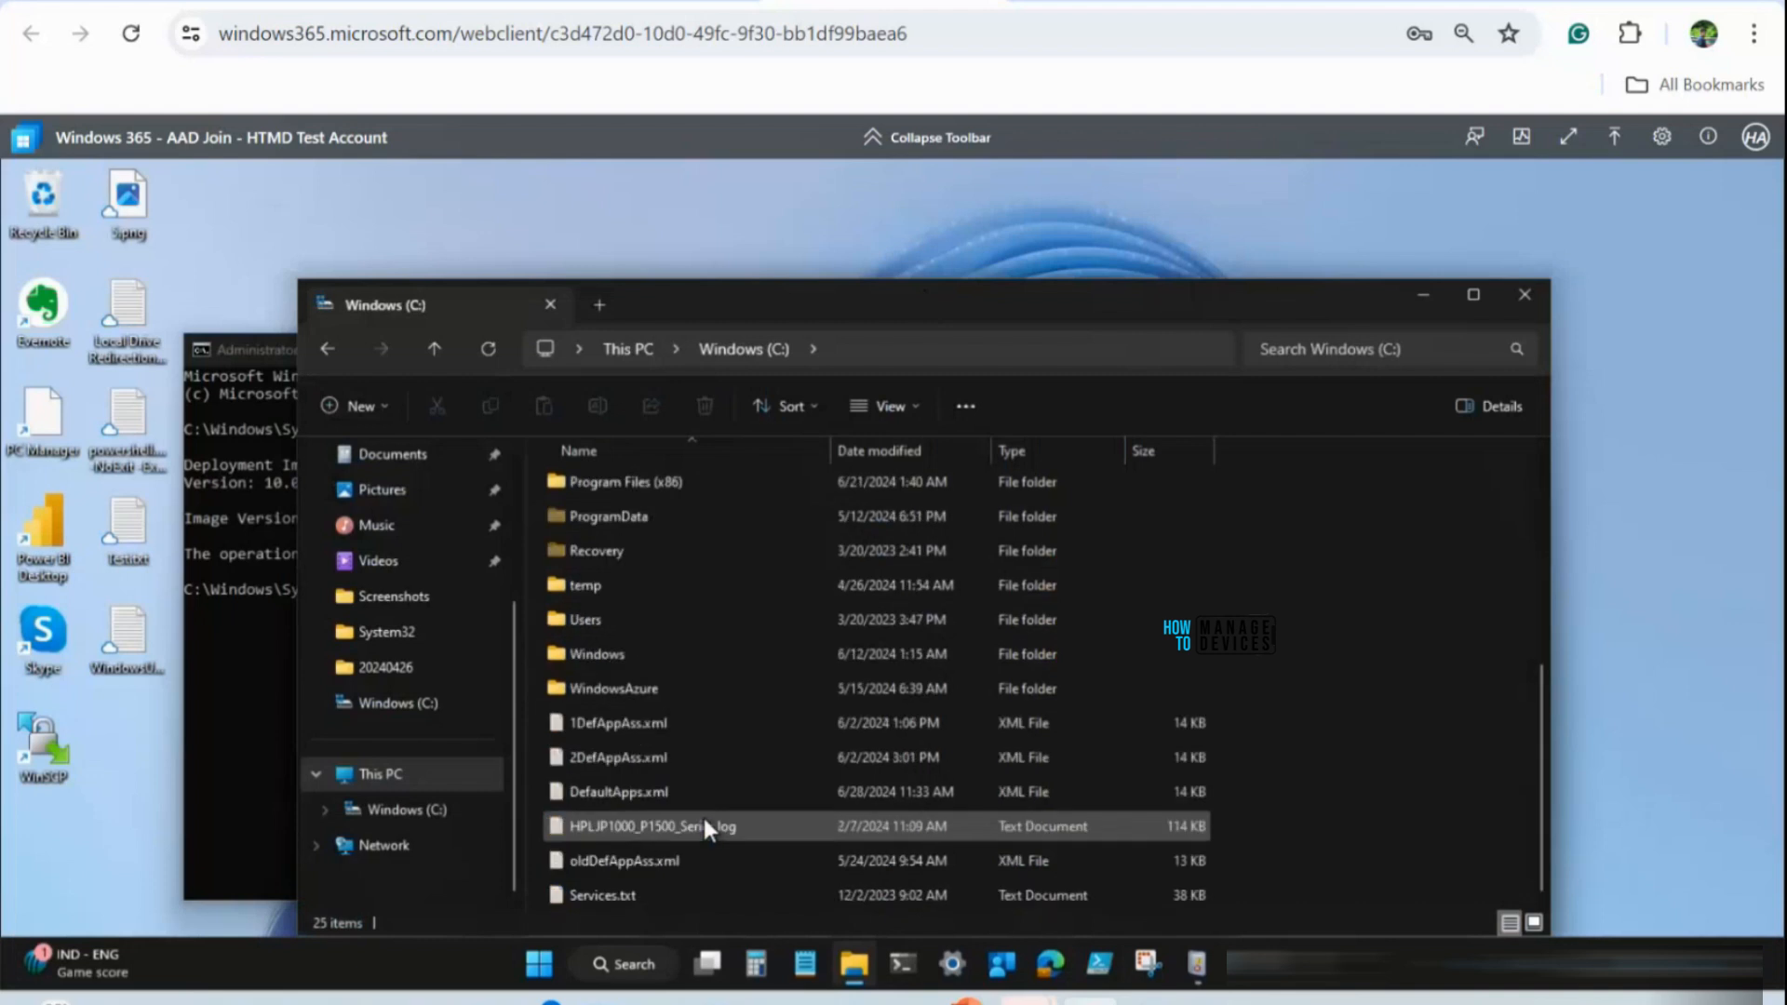
click(600, 793)
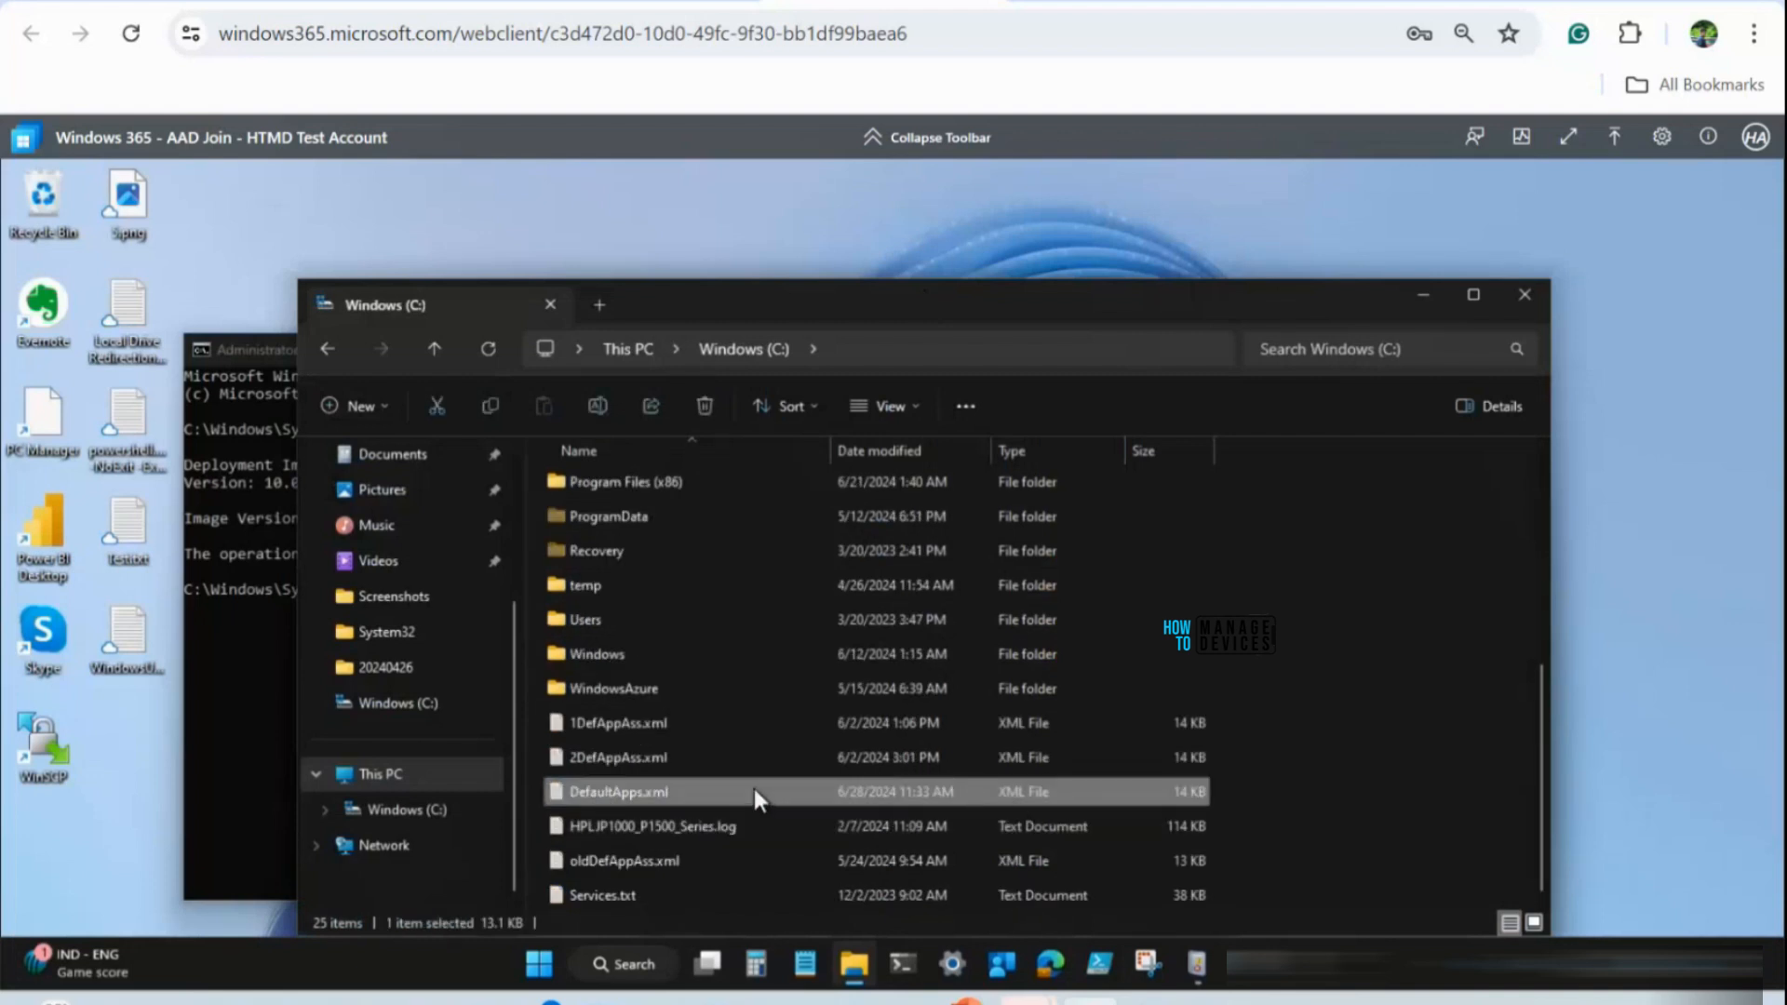
key(Return)
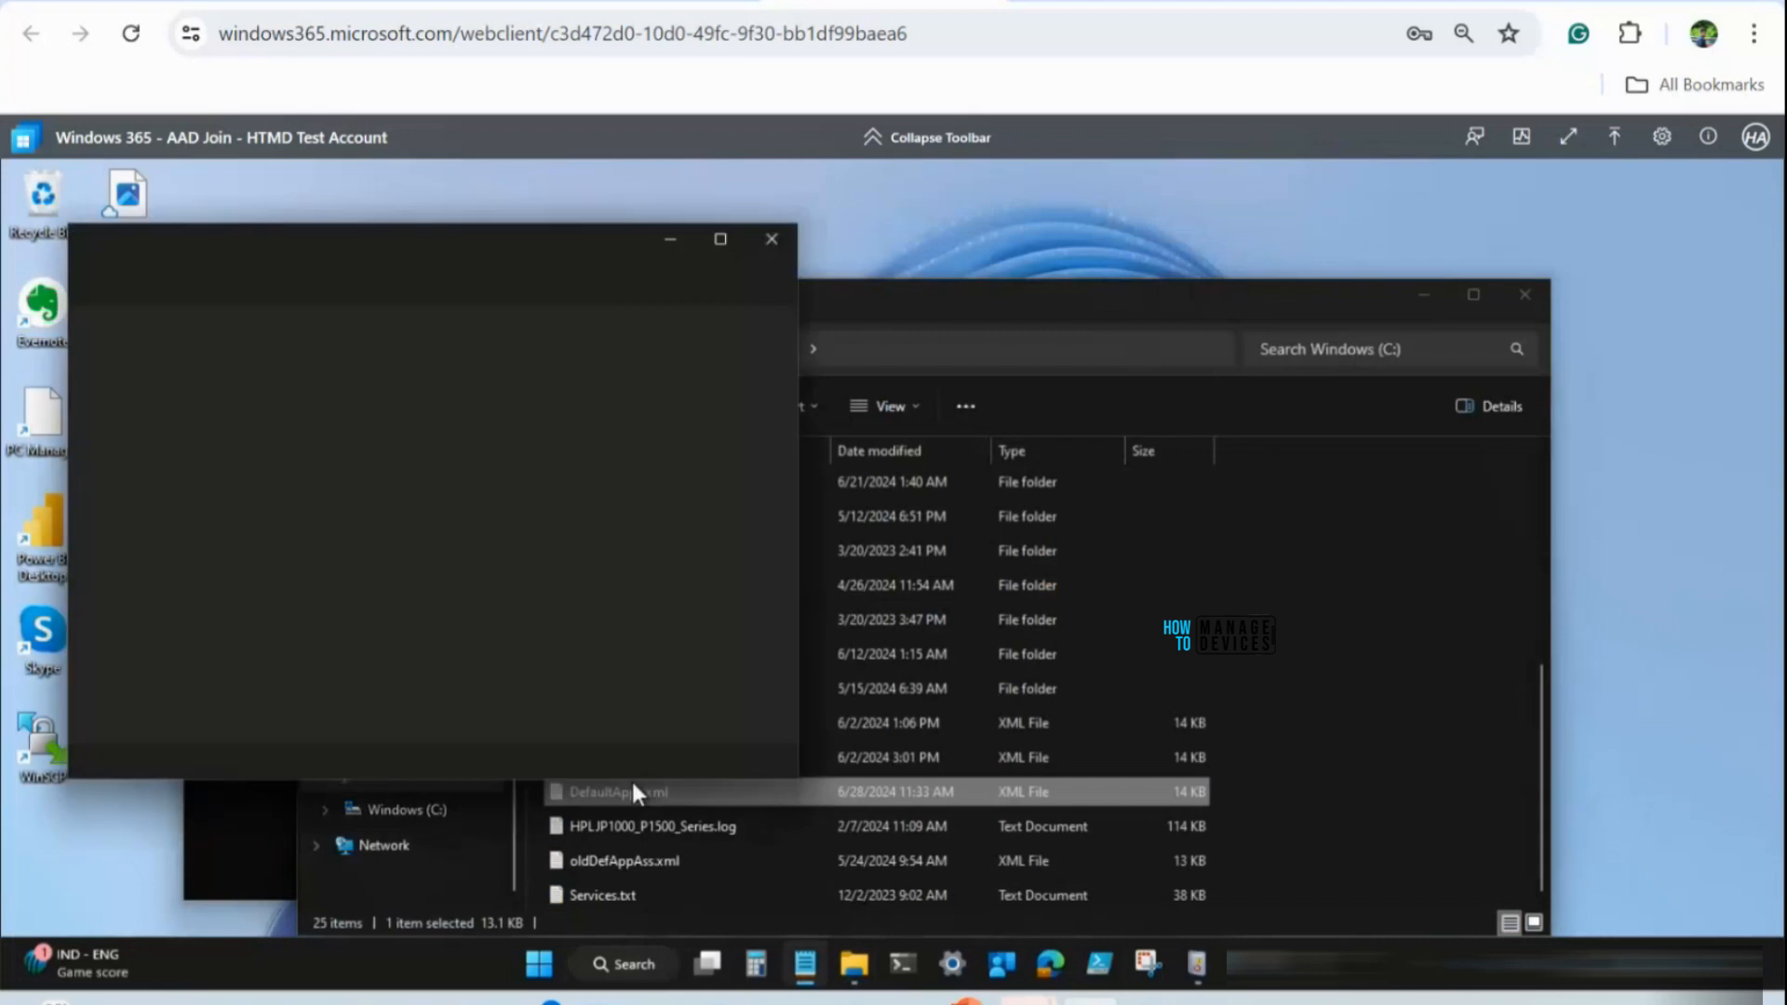
mouse_move(722, 239)
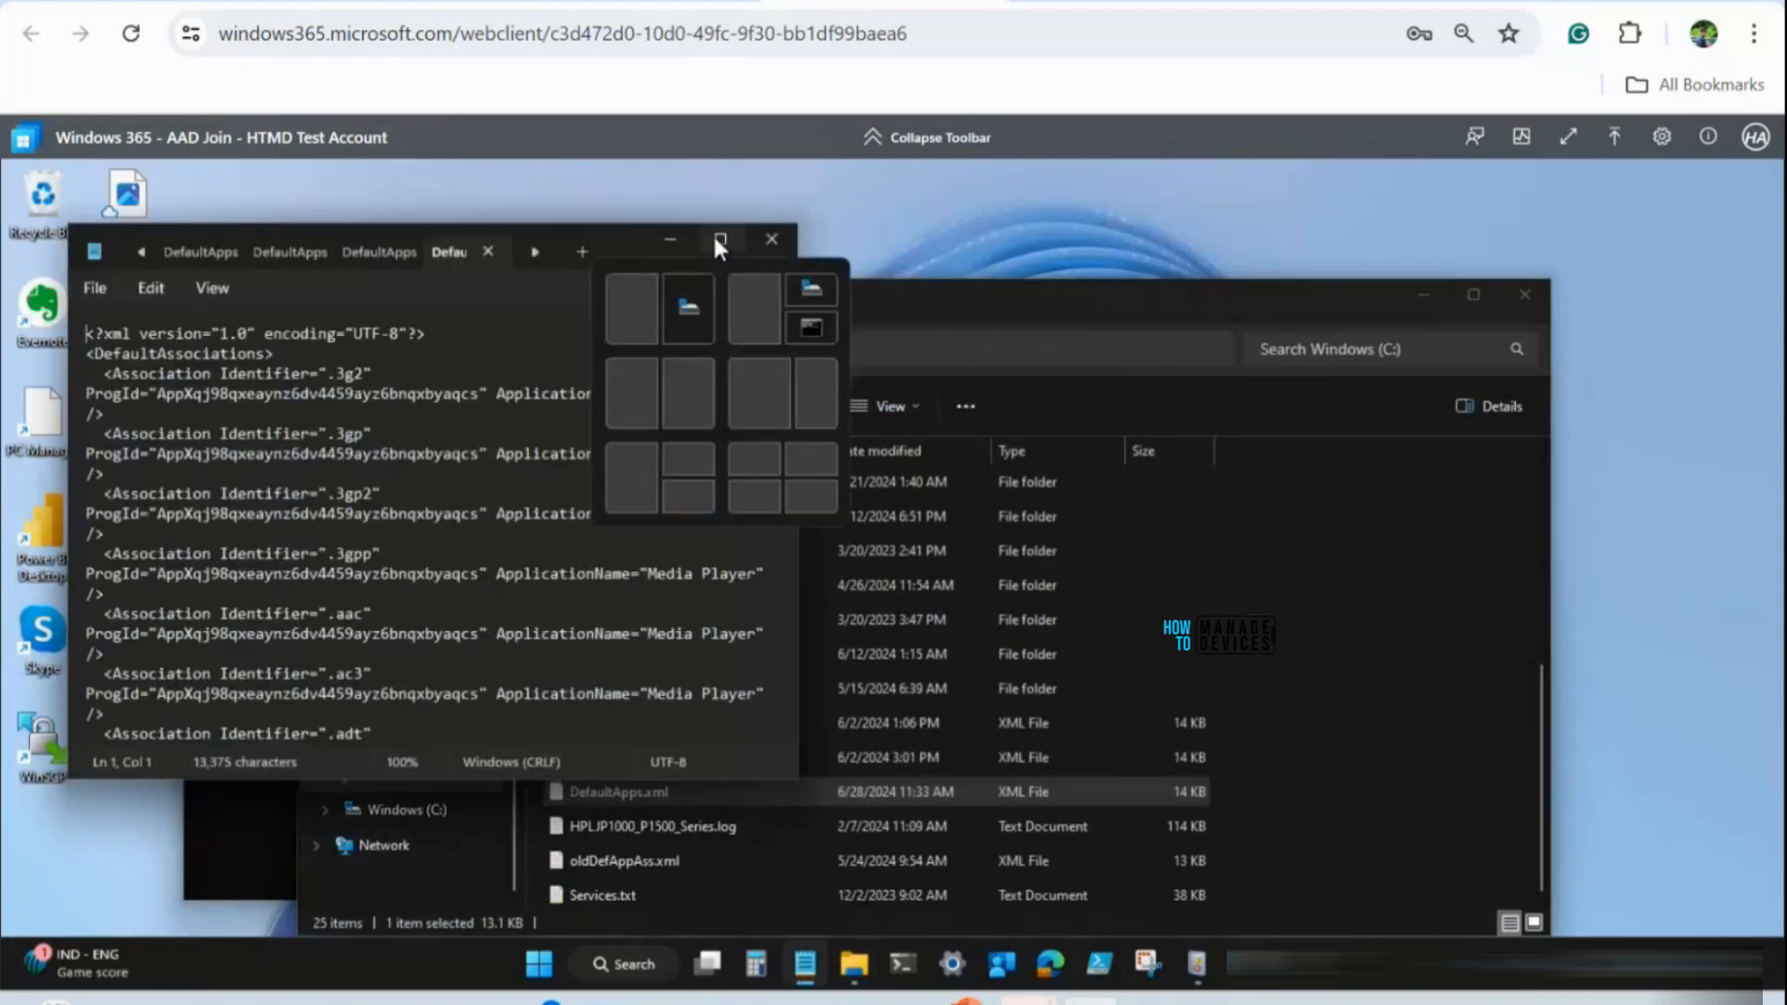
click(718, 241)
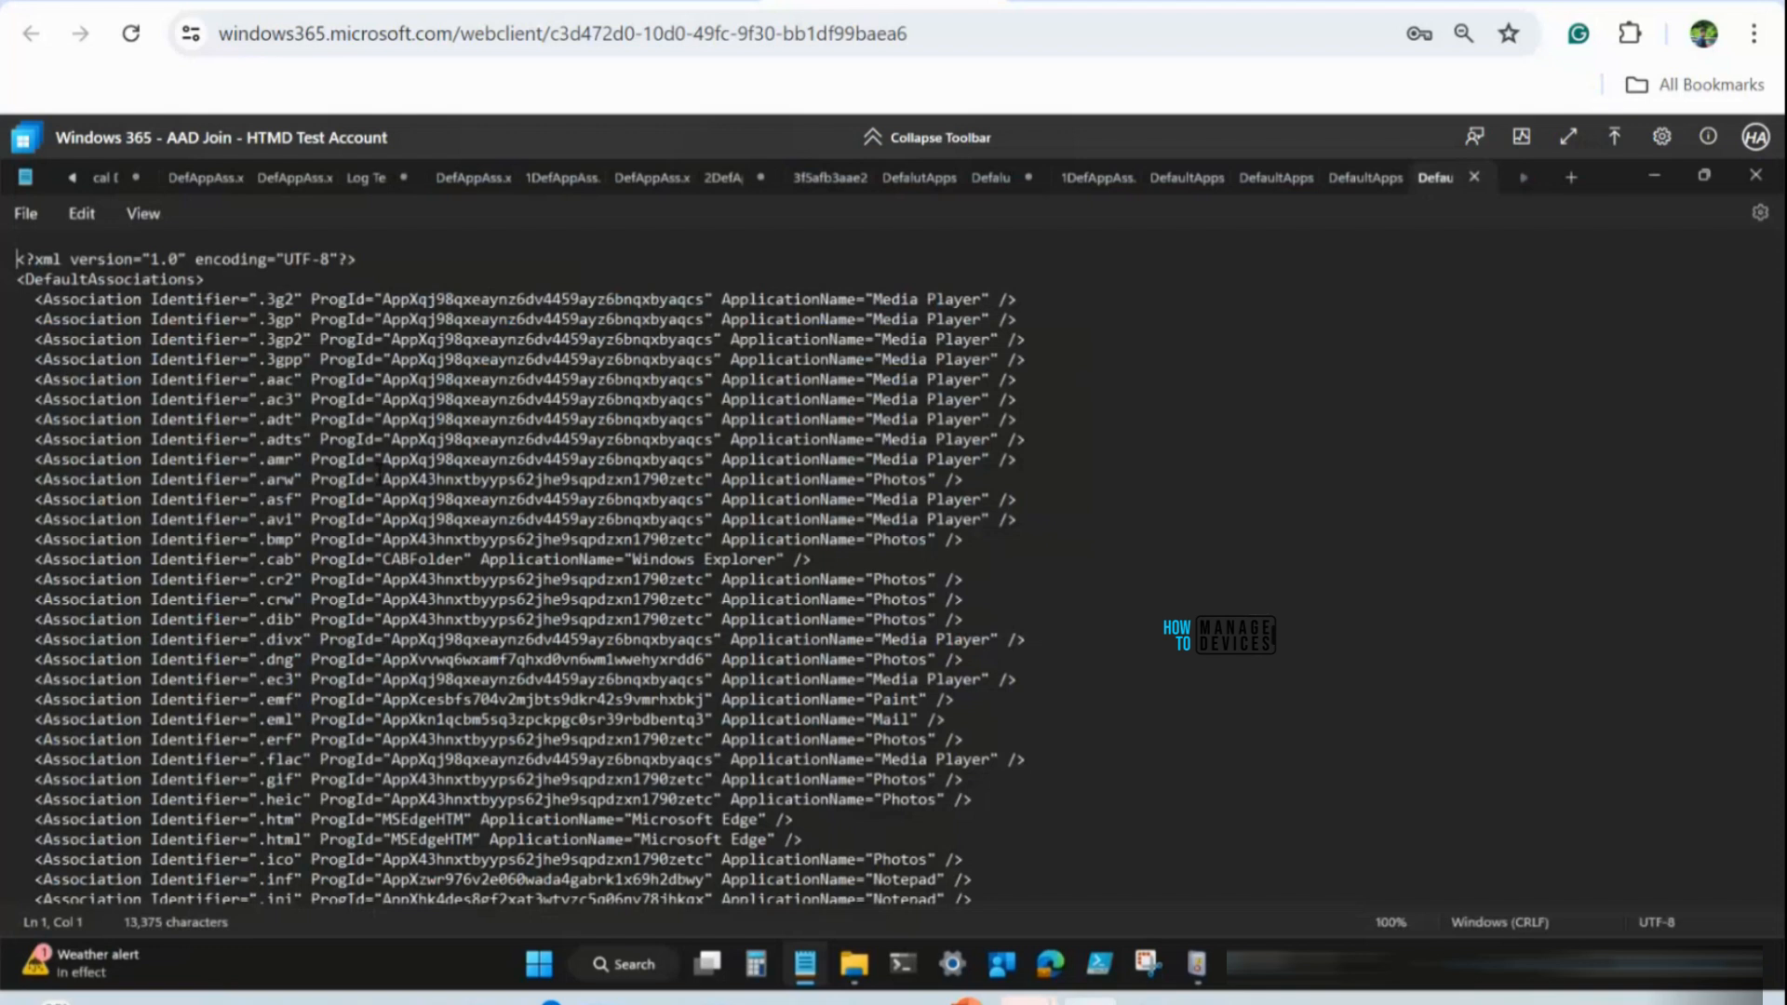
Find the .eml association in DefaultApps.xml and copy its whole line into the local Notepad's blank Untitled tab, below two empty lines
key(ctrl+f)
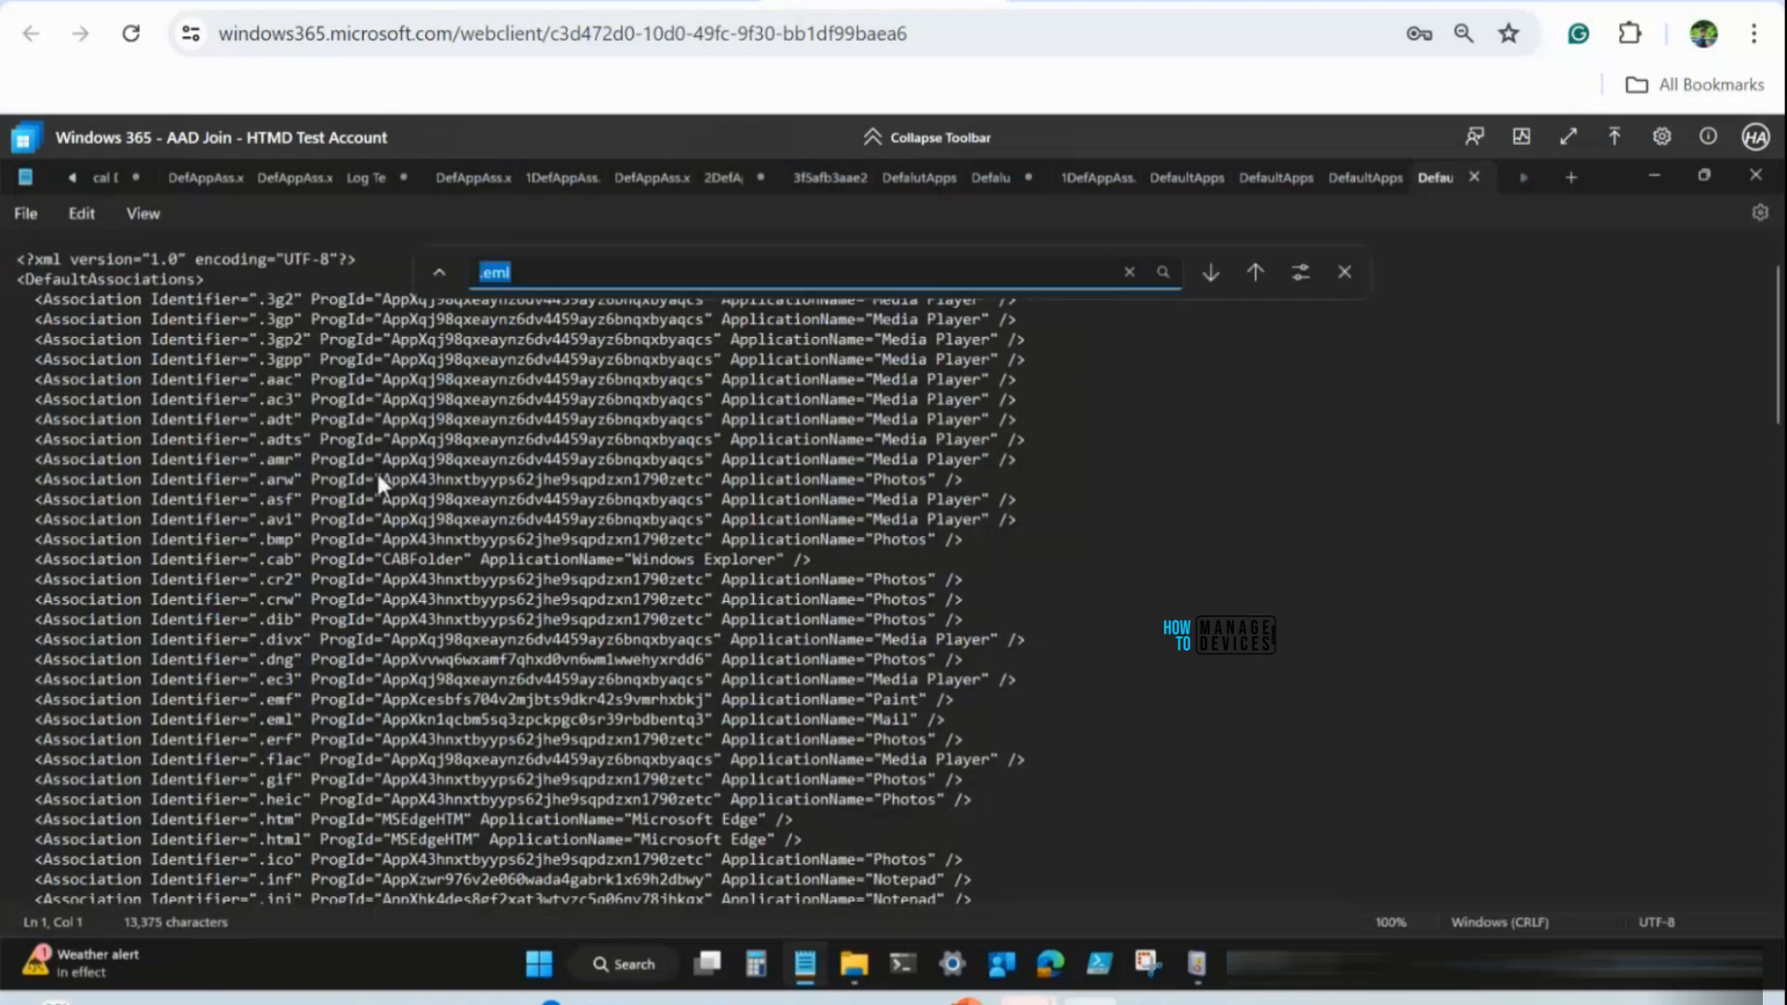
key(Return)
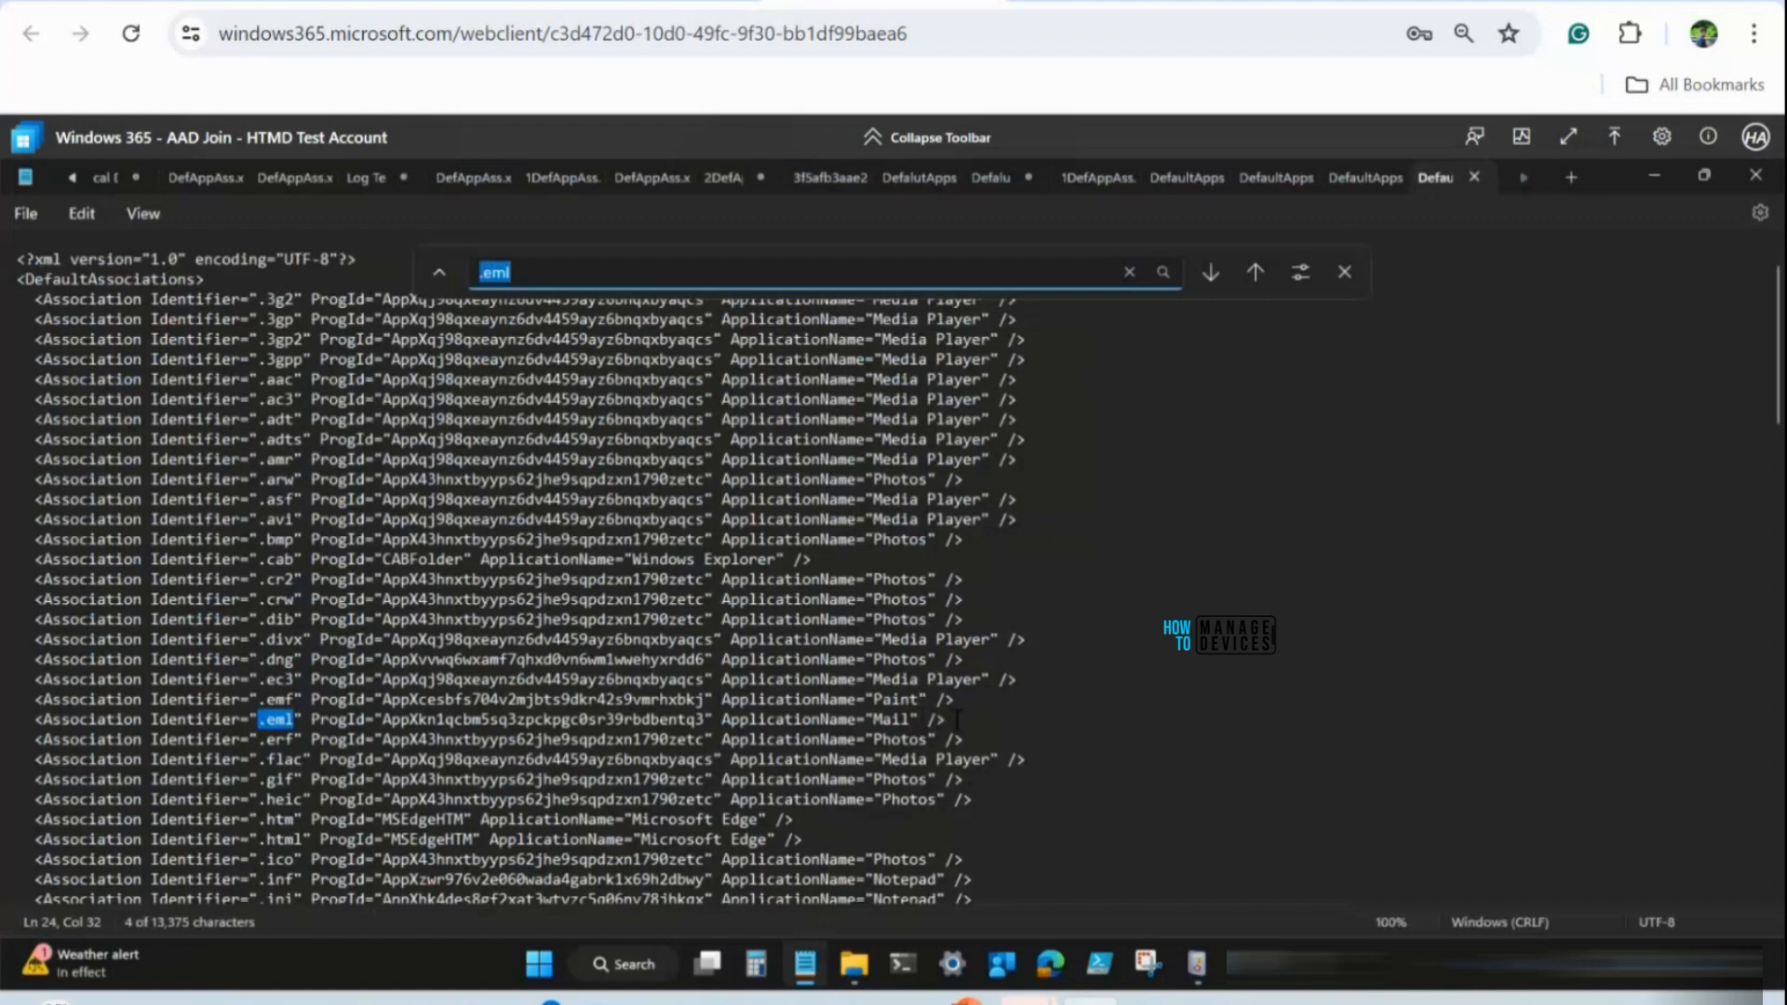
drag(954, 718, 28, 720)
key(ctrl+c)
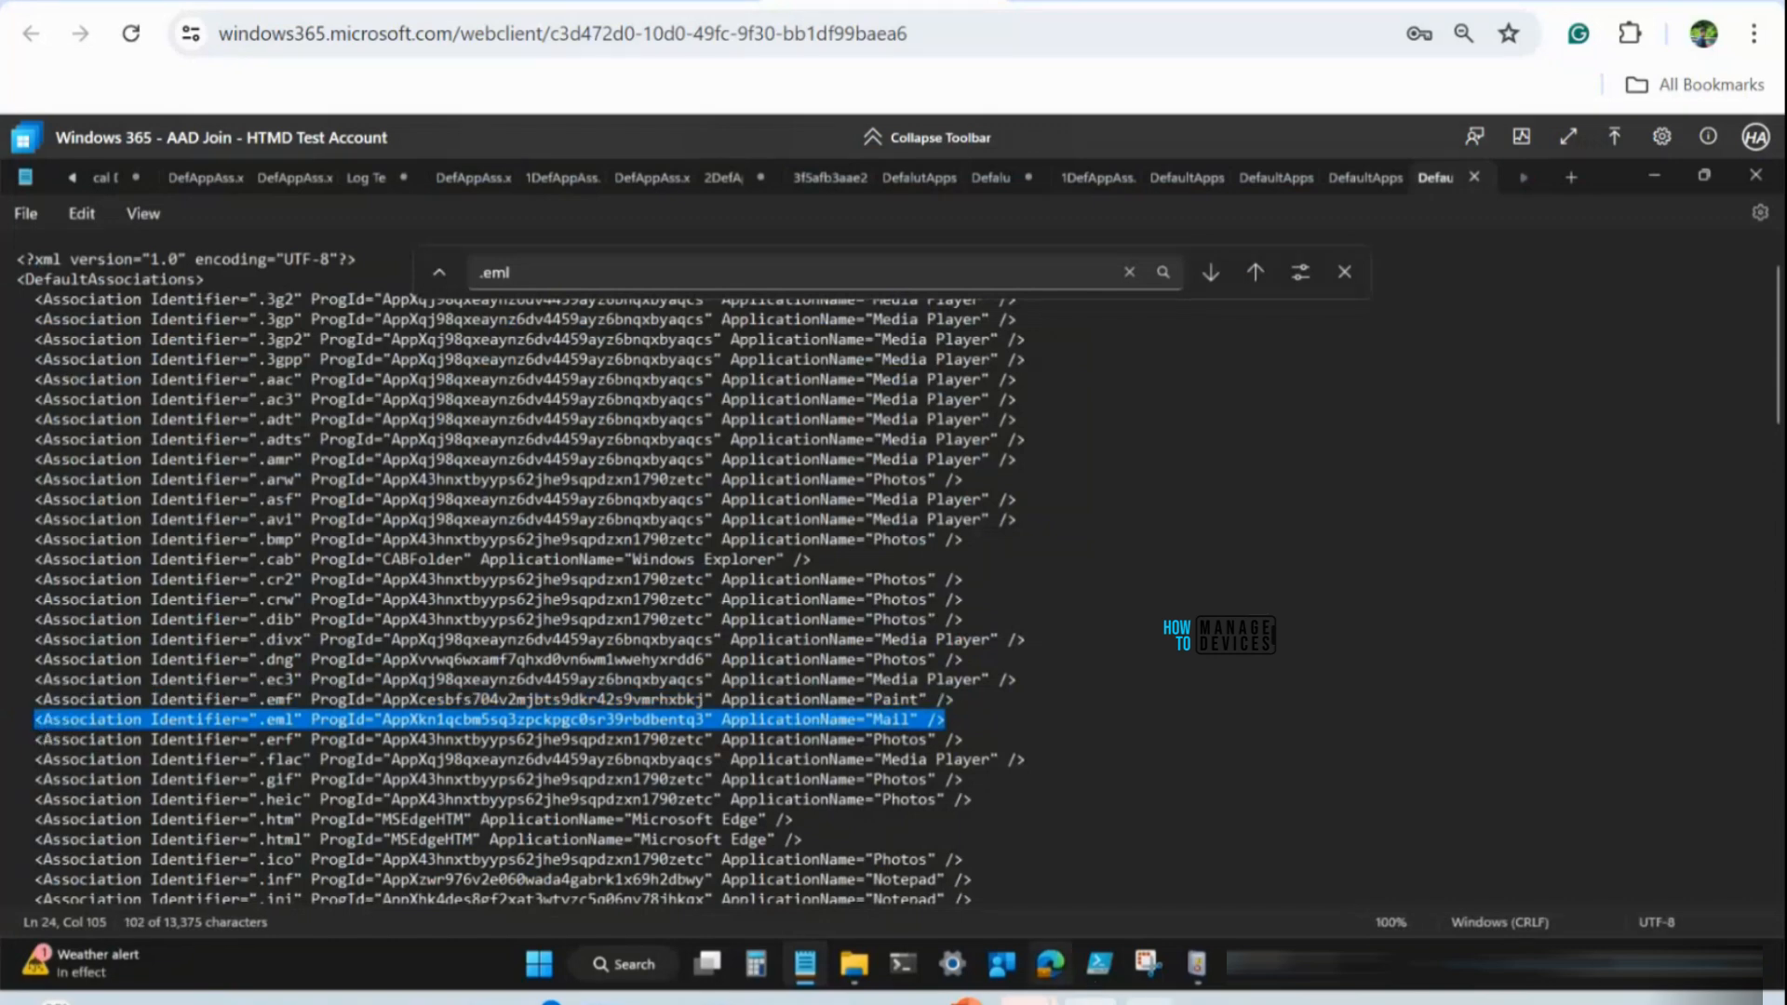
mouse_move(1091, 1003)
click(1242, 912)
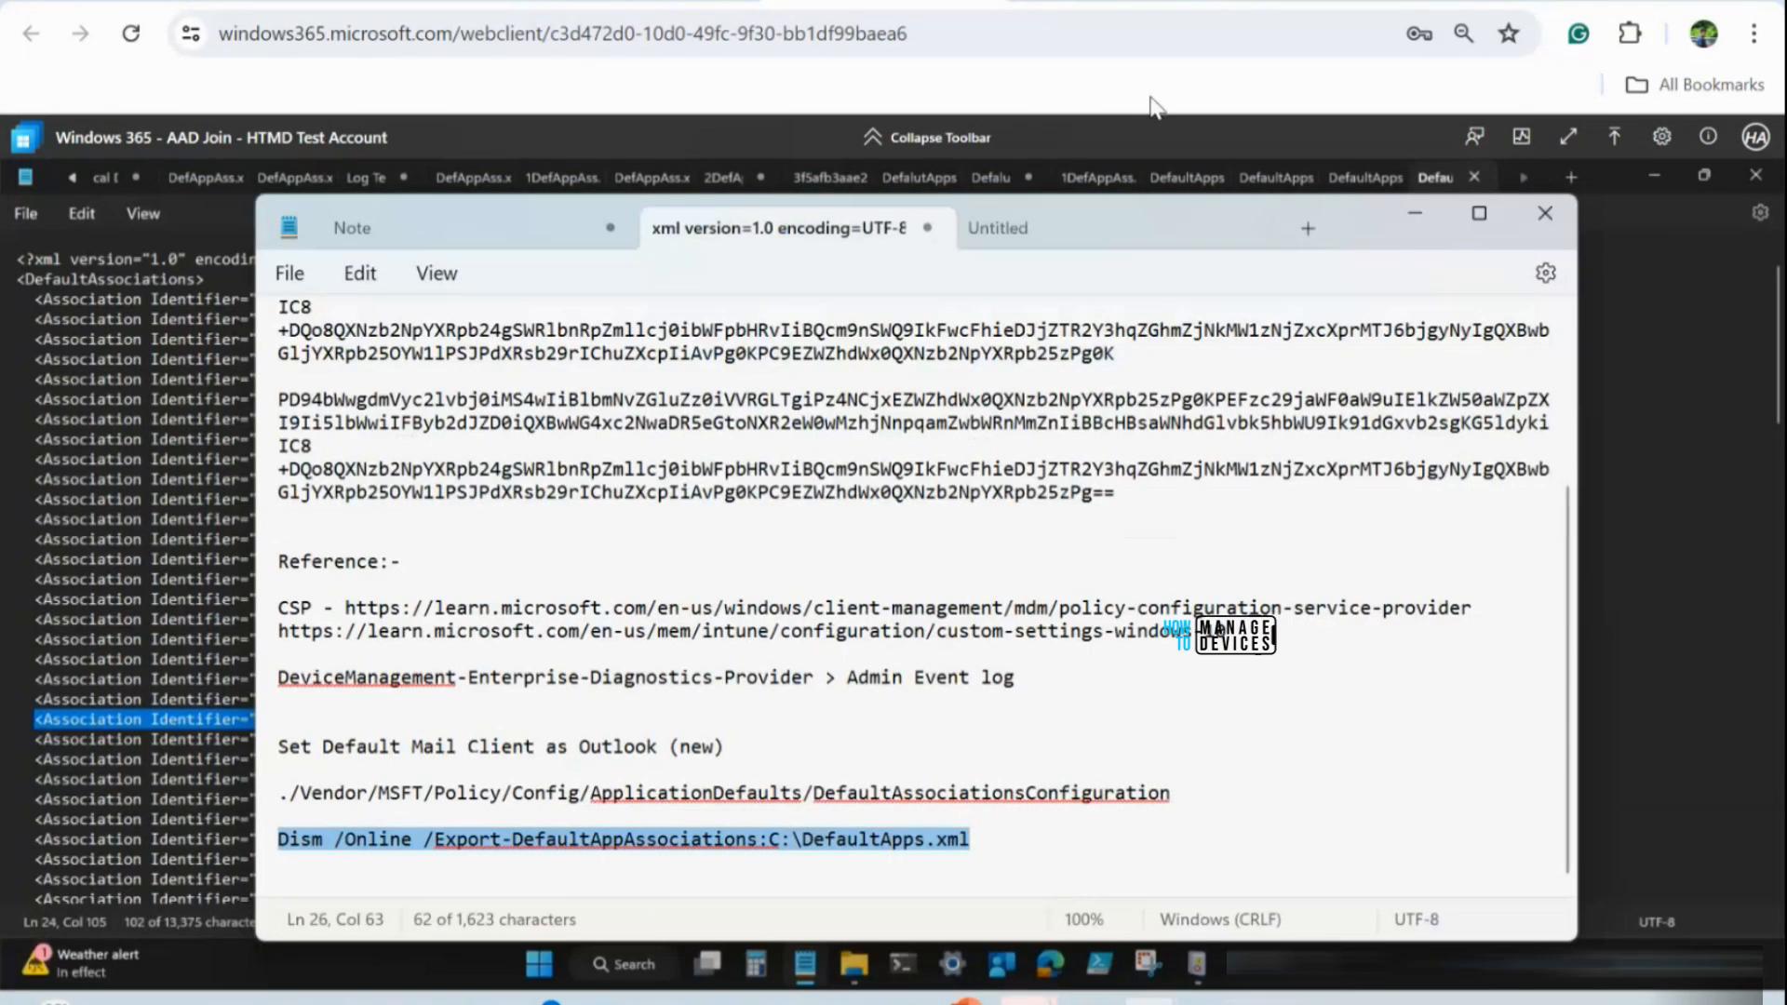
click(1010, 226)
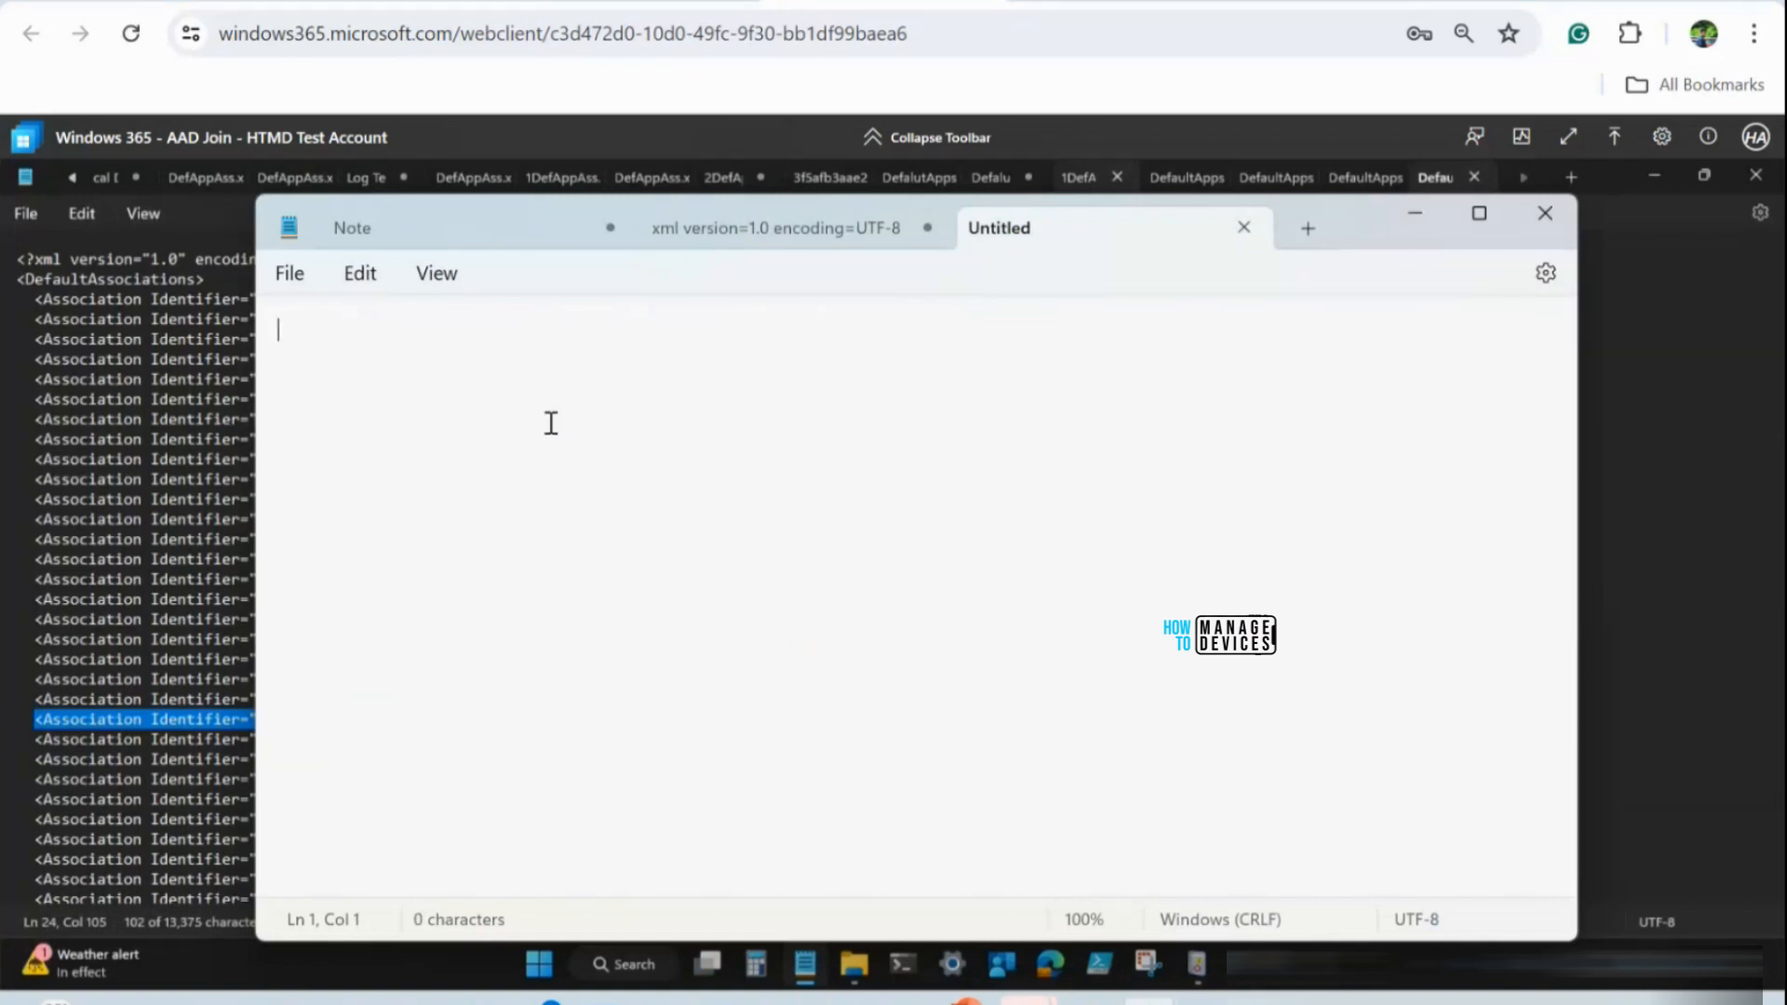
key(Return)
key(Return)
key(ctrl+v)
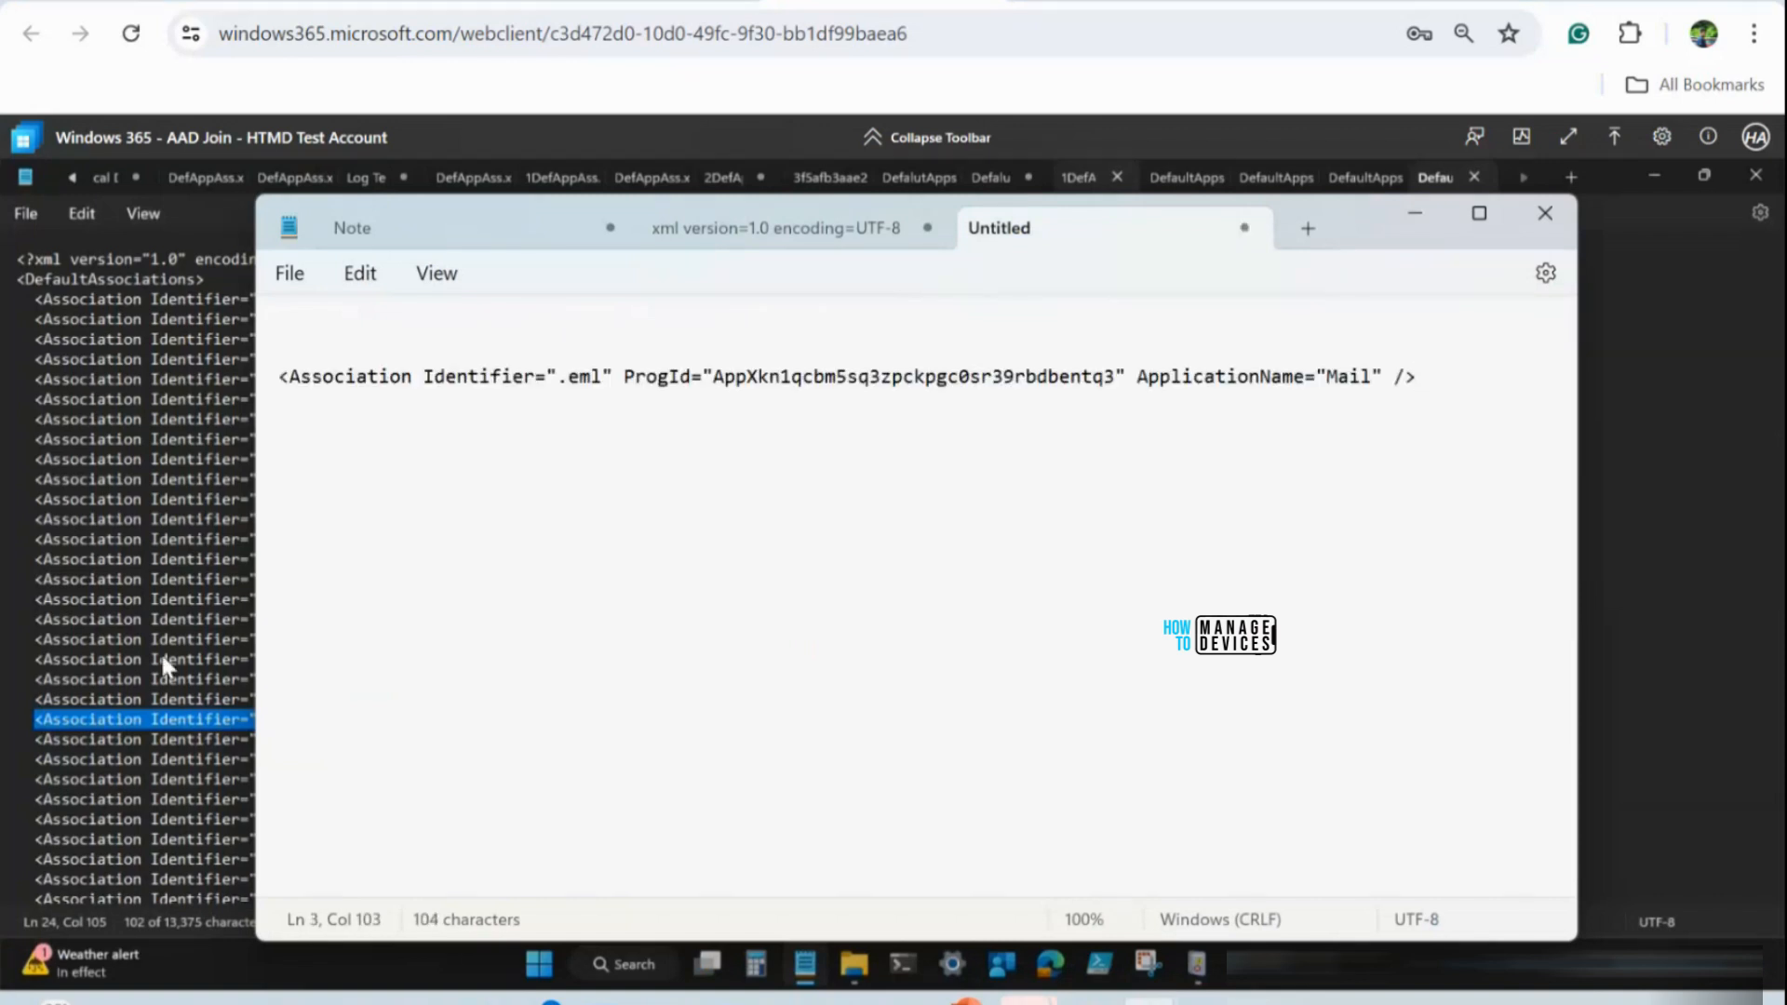
Search DefaultApps.xml for "MAILto" and copy the mailto association line beneath the .eml line in the local Notepad tab
click(177, 721)
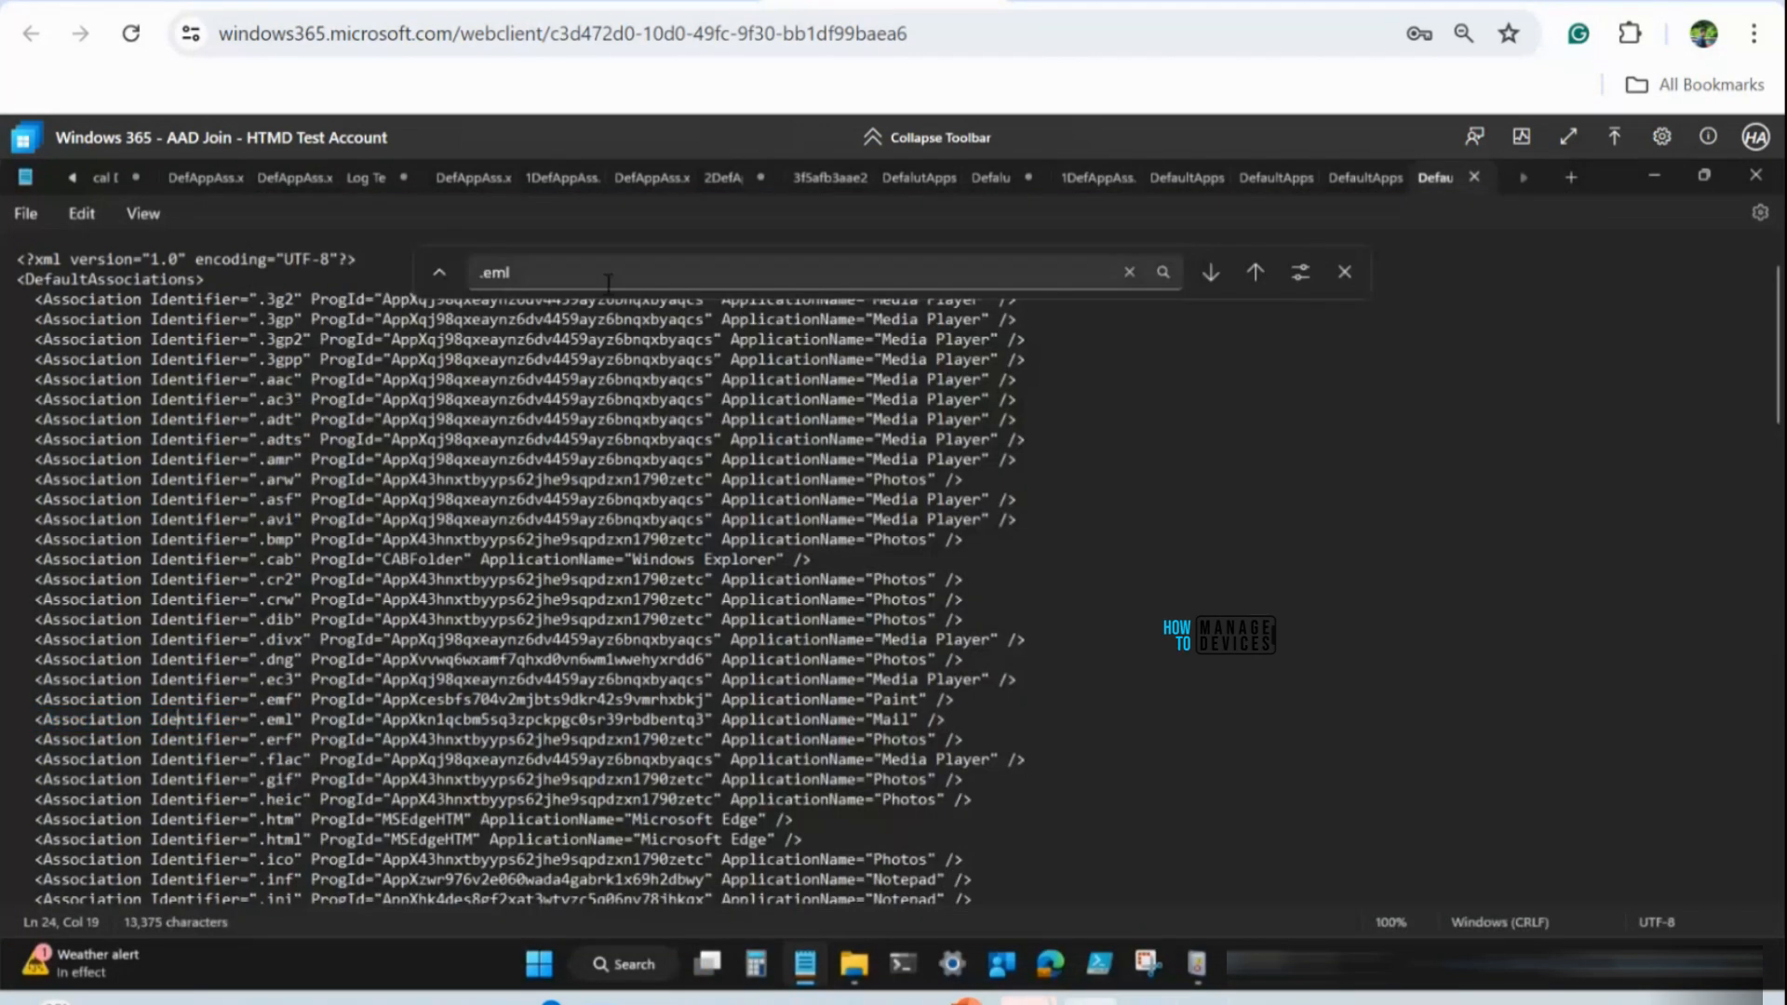
drag(607, 283, 394, 267)
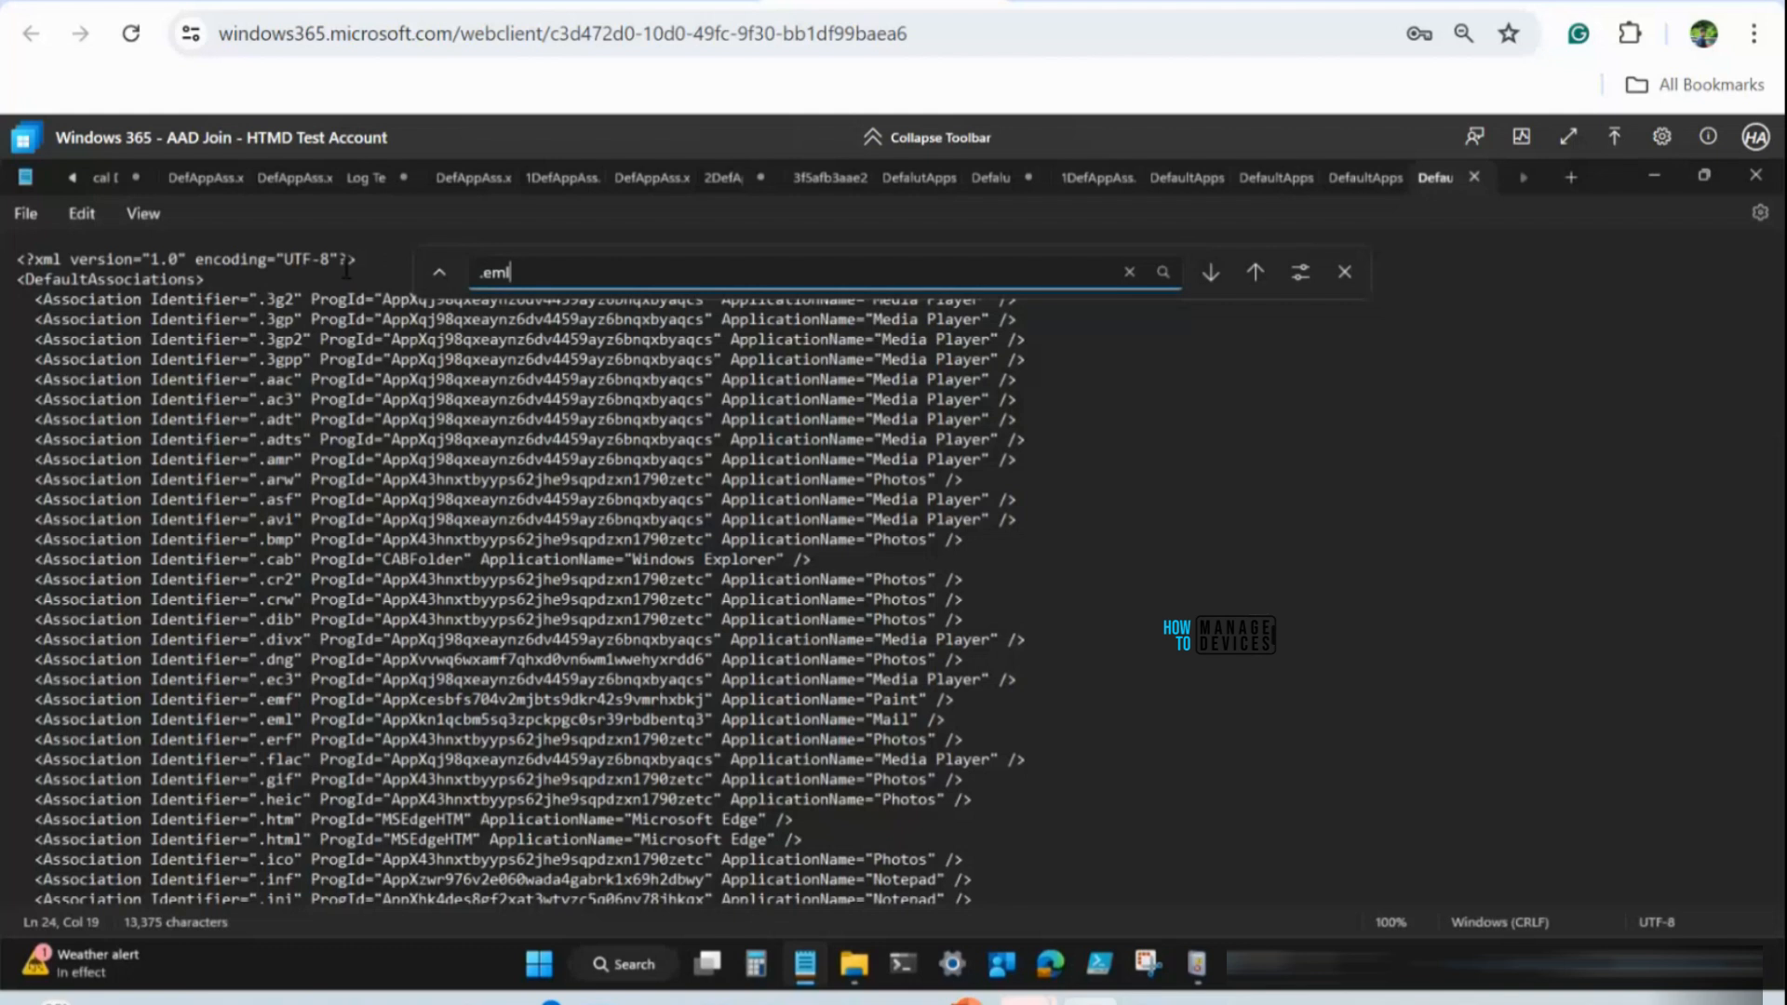
key(BackSpace)
key(BackSpace)
key(BackSpace)
key(BackSpace)
text(MAILto)
key(Return)
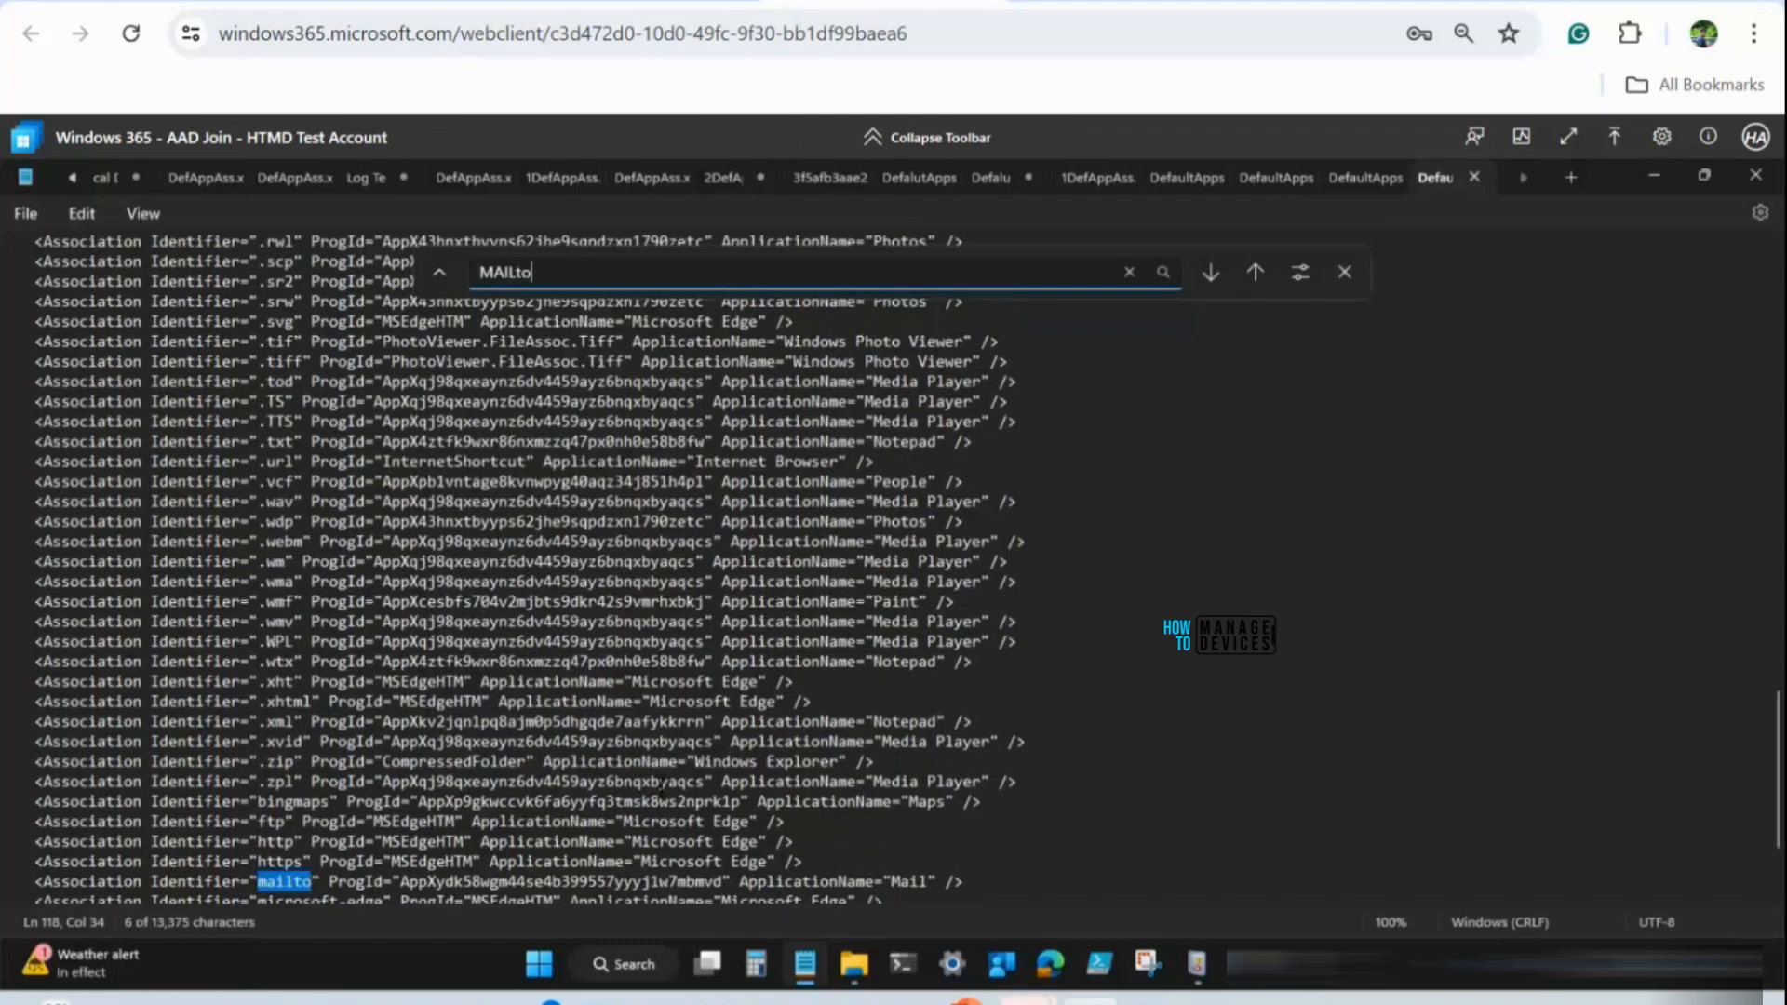
scroll(661, 784, down, 3)
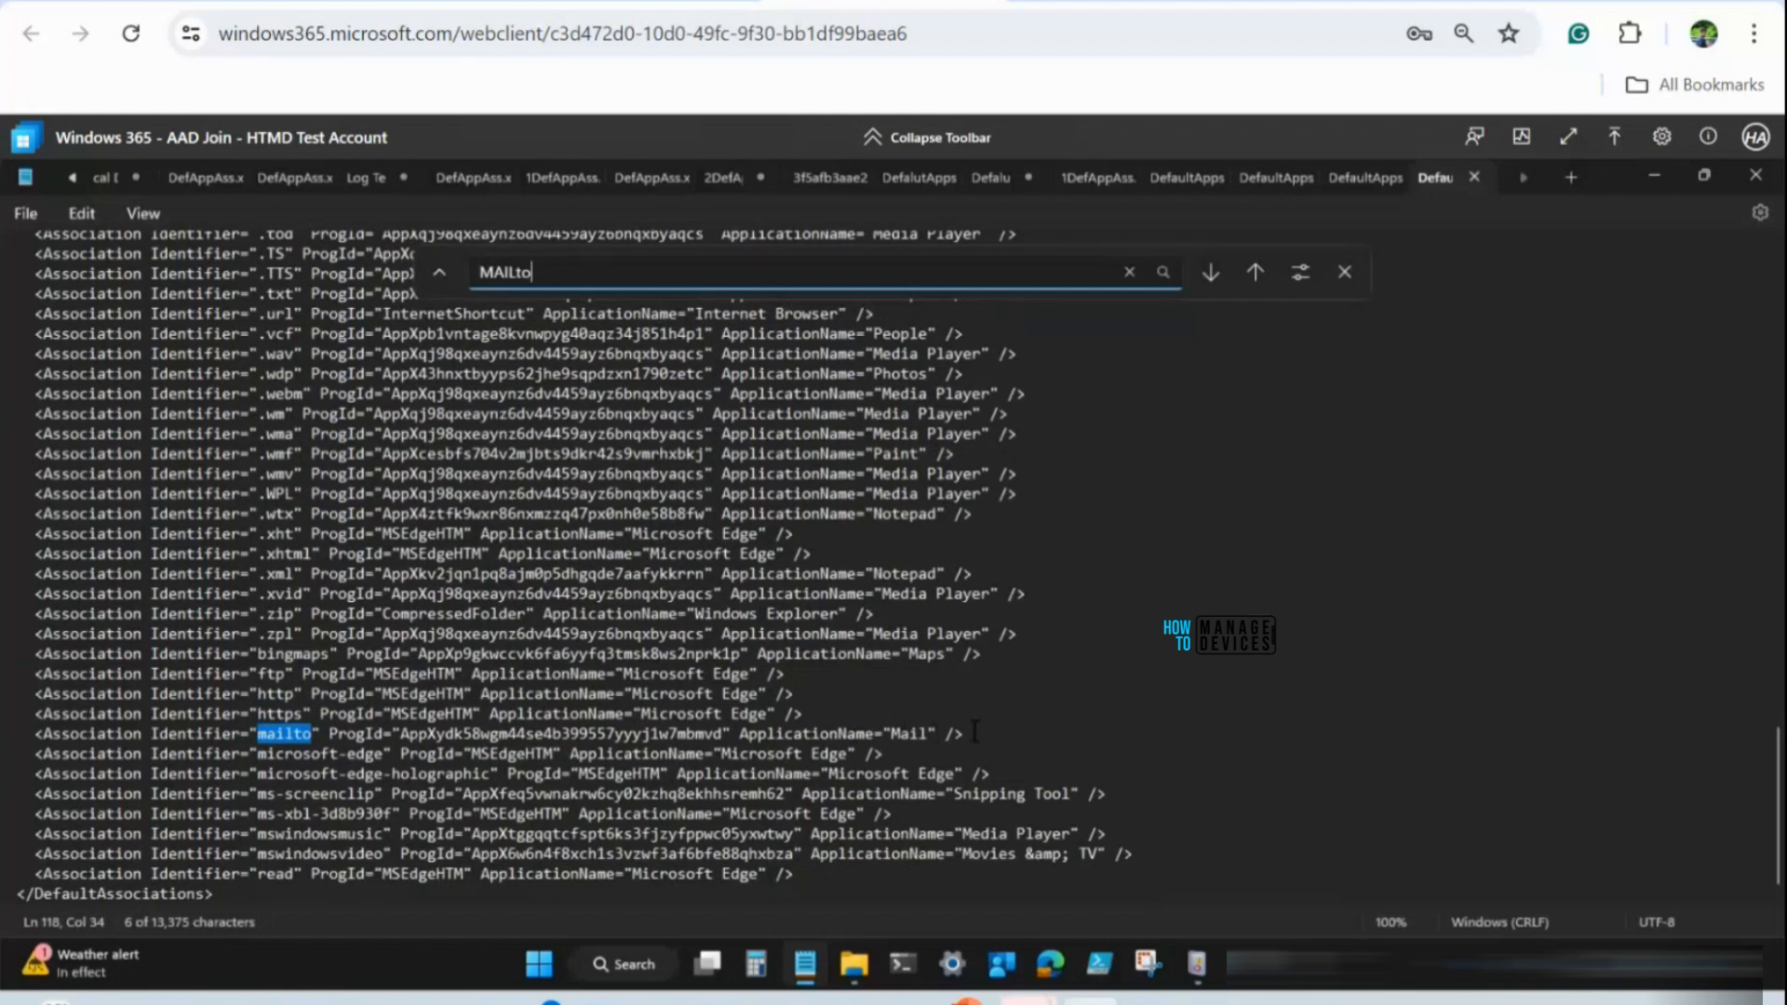
drag(975, 731, 49, 742)
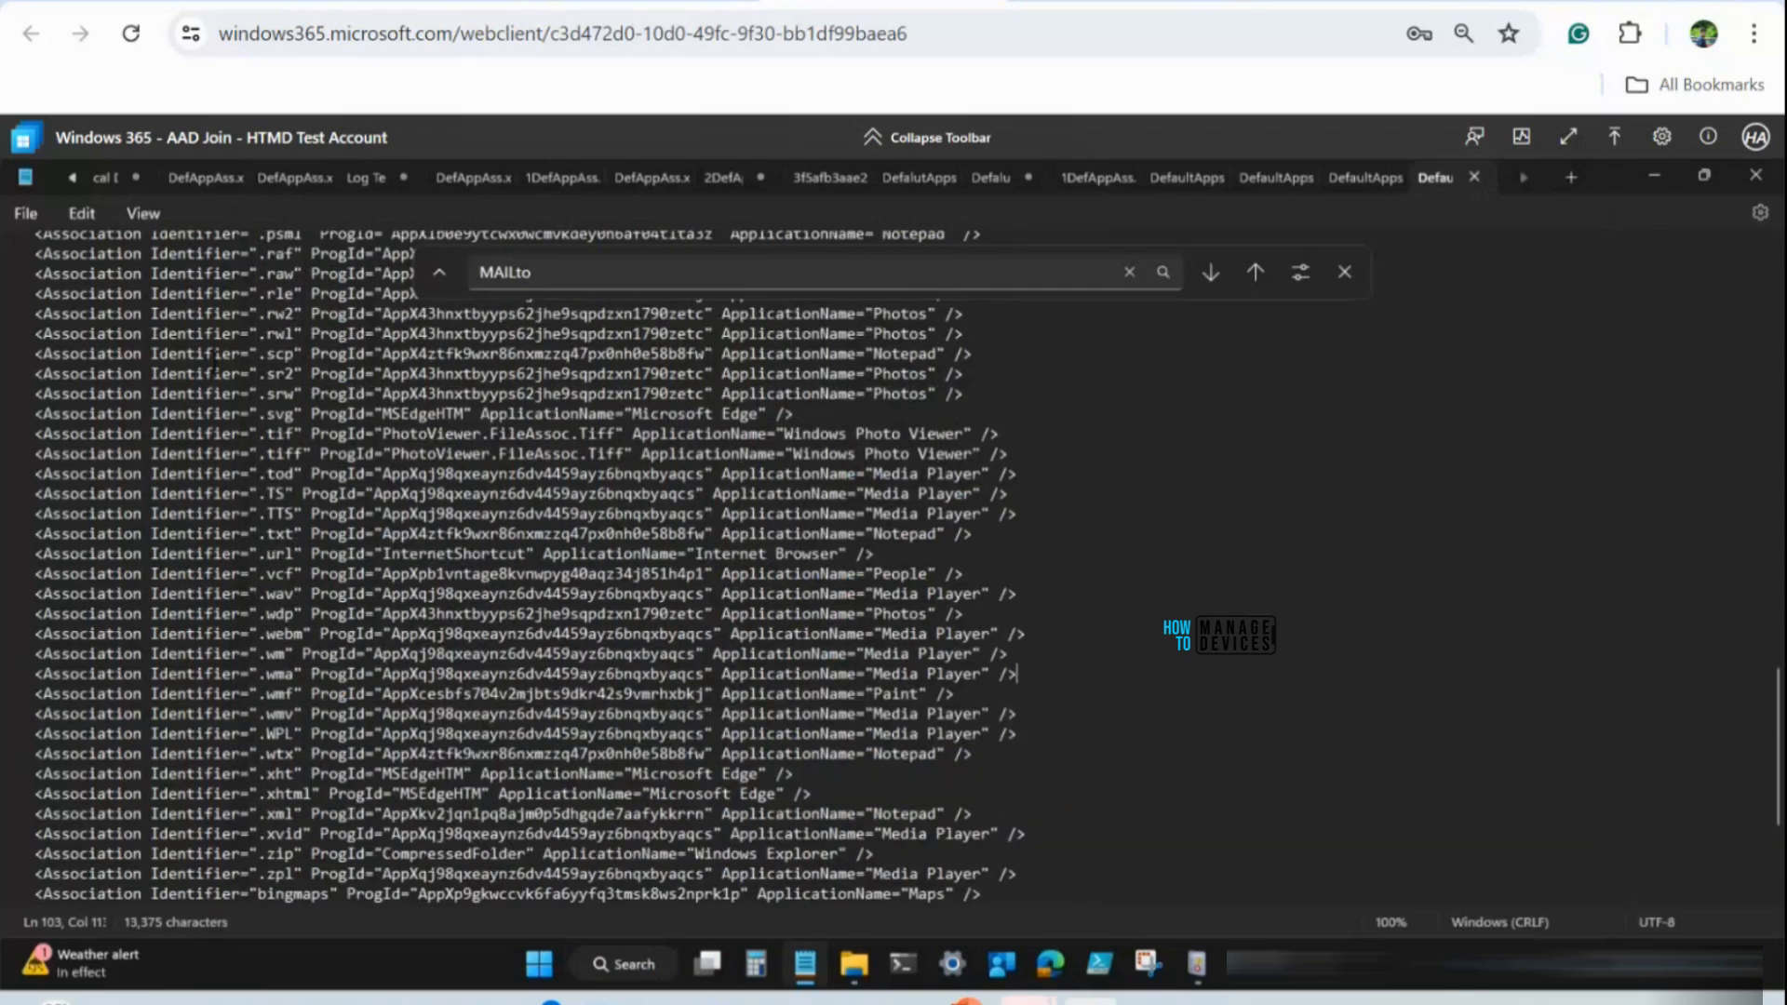
Close the search in DefaultApps.xml and return to the beginning of the file
scroll(1384, 283, up, 15)
click(1344, 272)
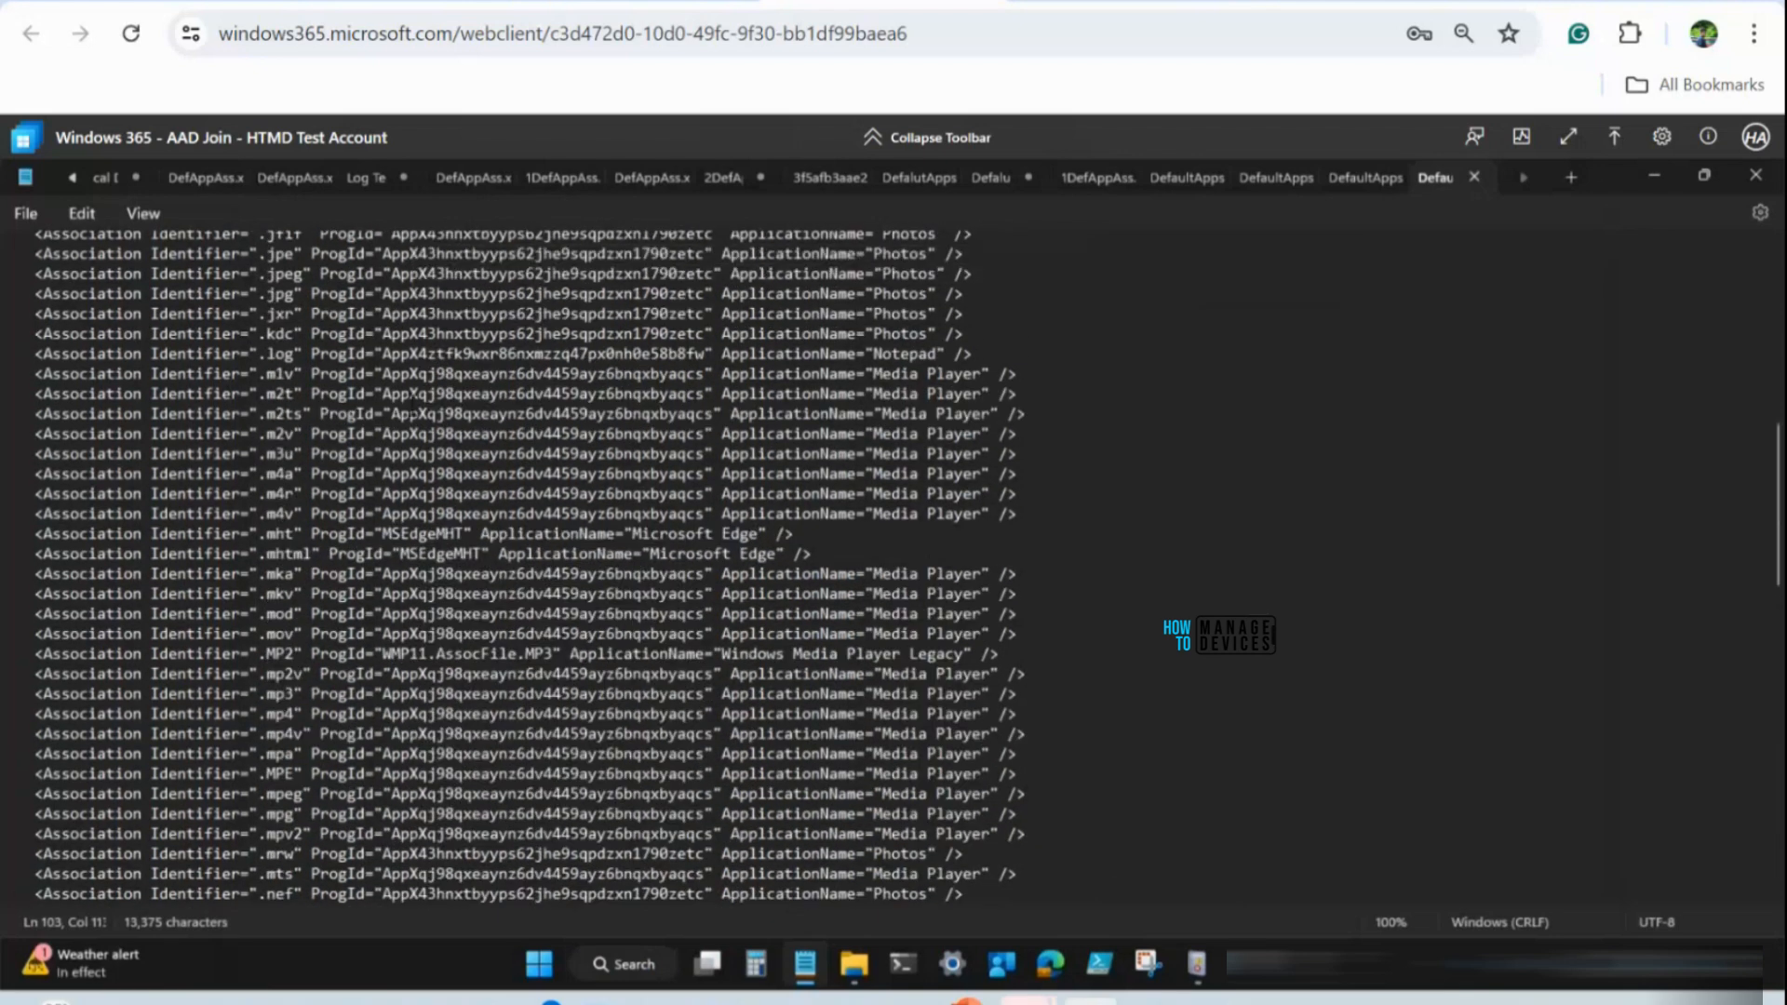
scroll(413, 413, up, 12)
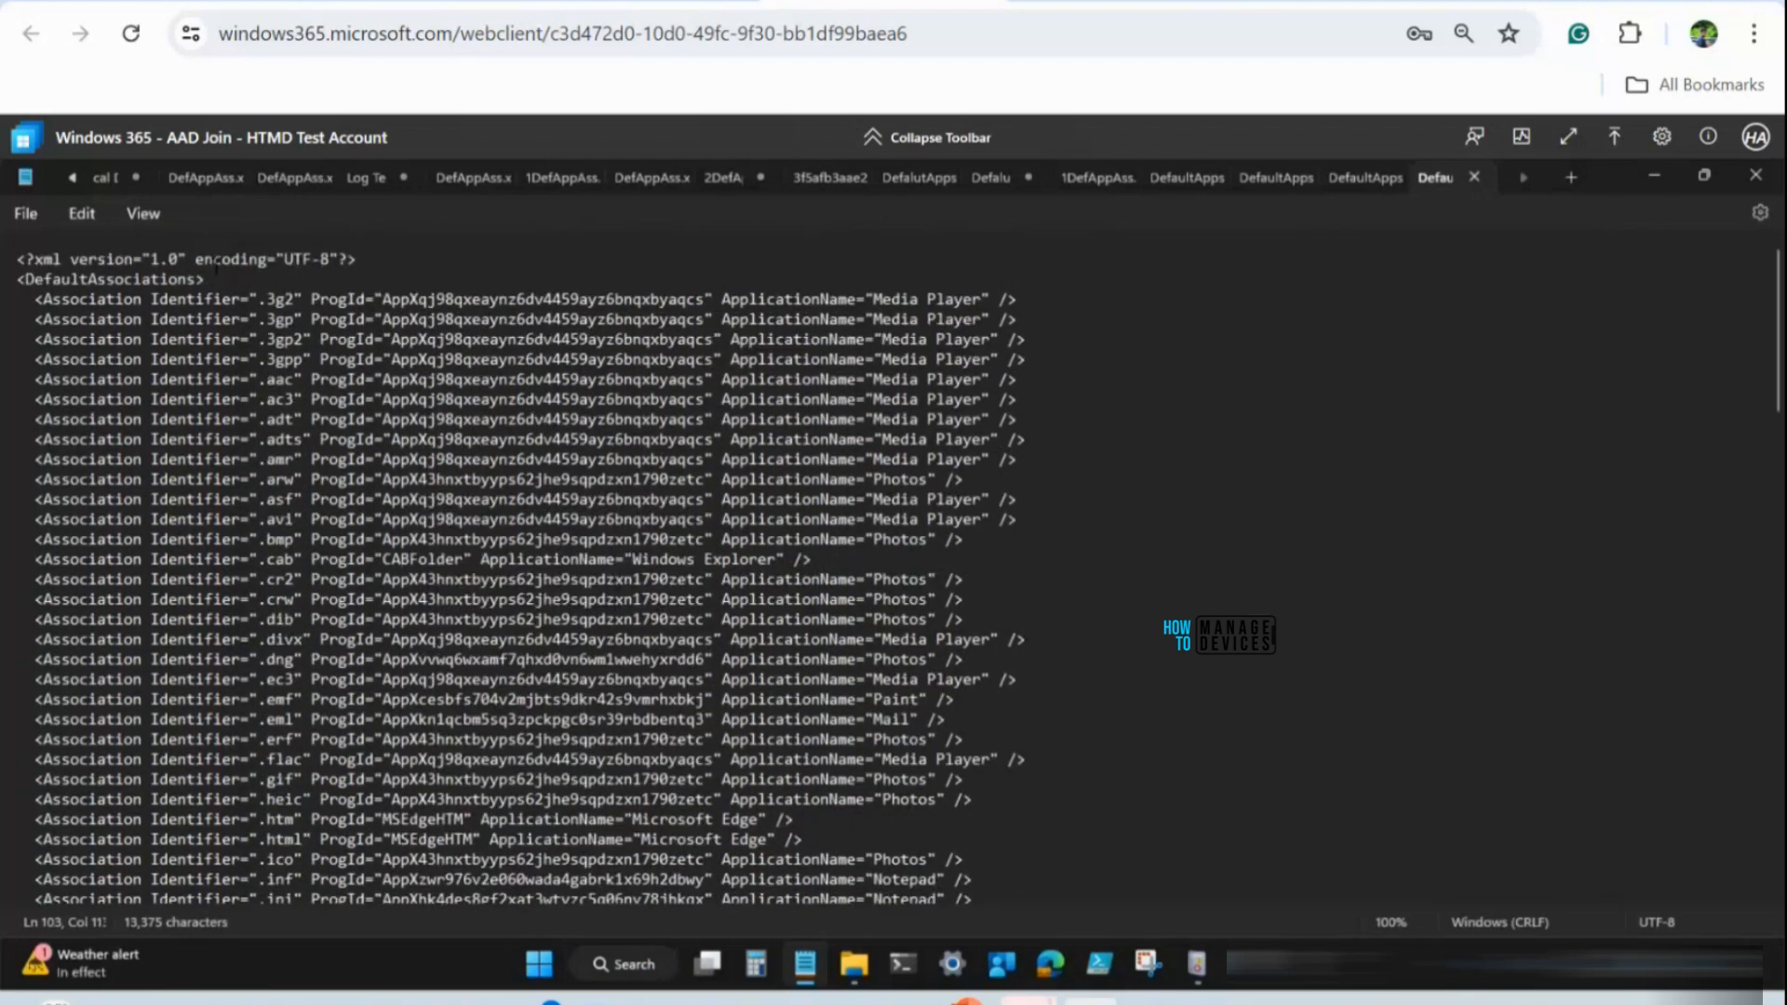
drag(199, 278, 21, 264)
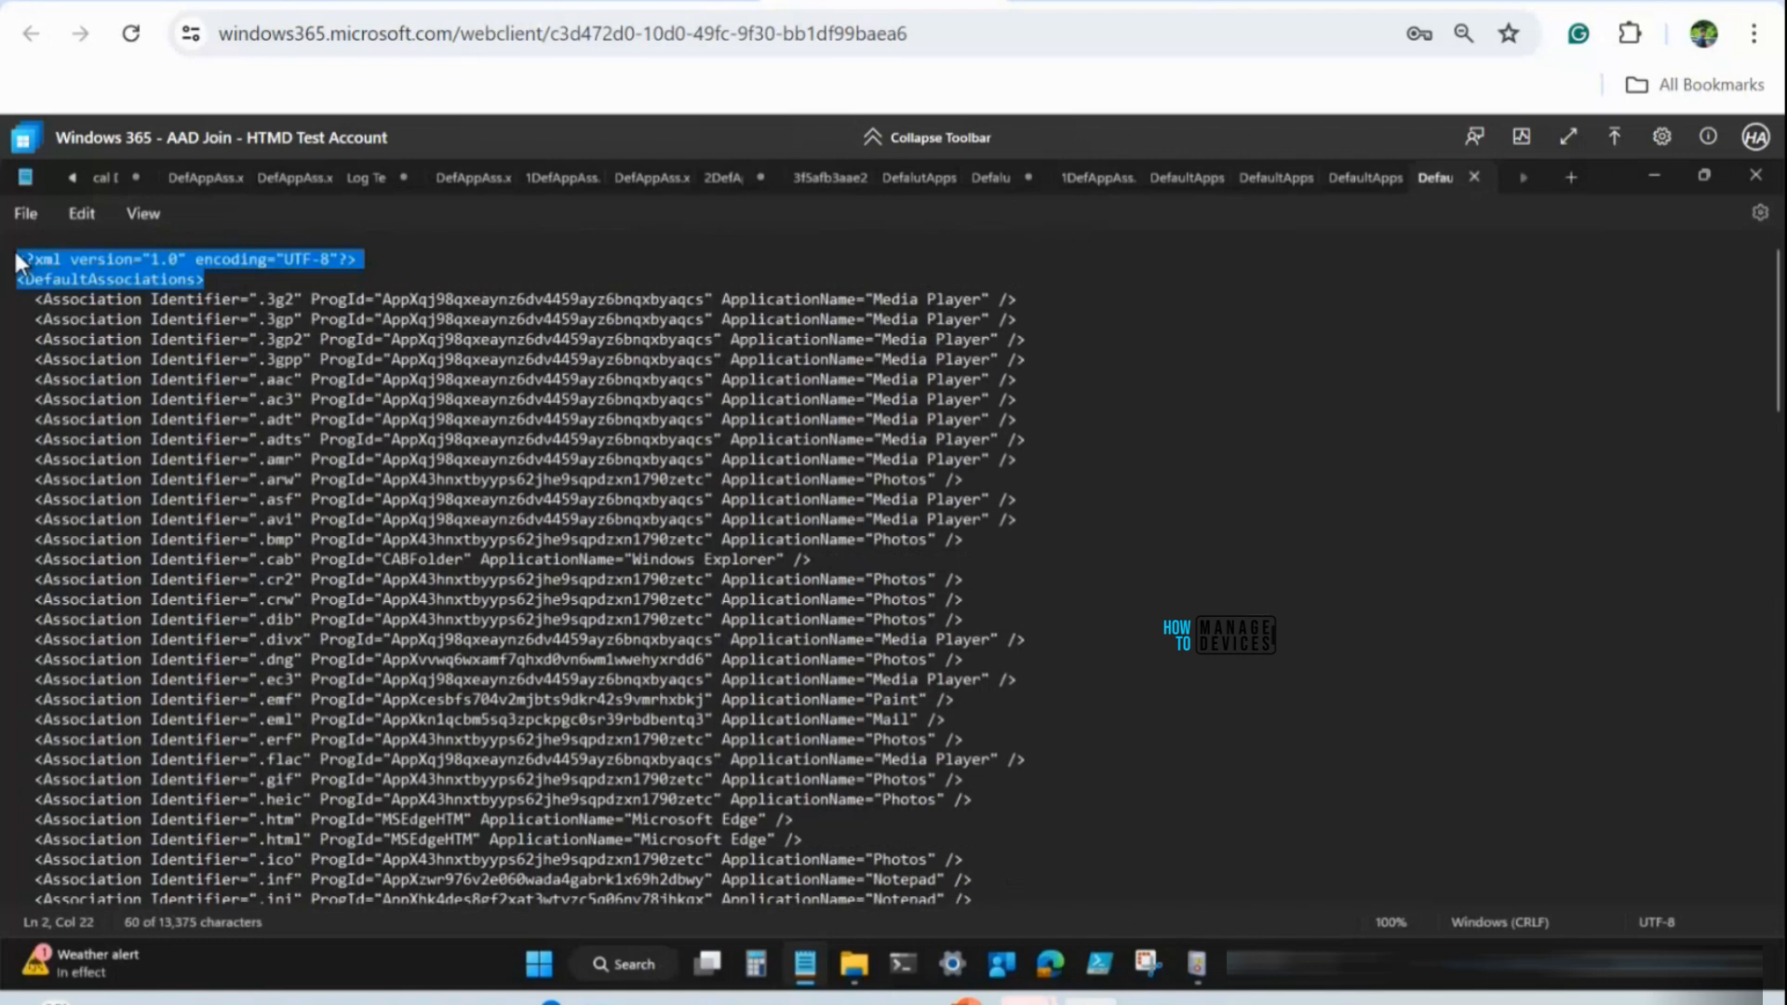
key(alt+Tab)
click(284, 330)
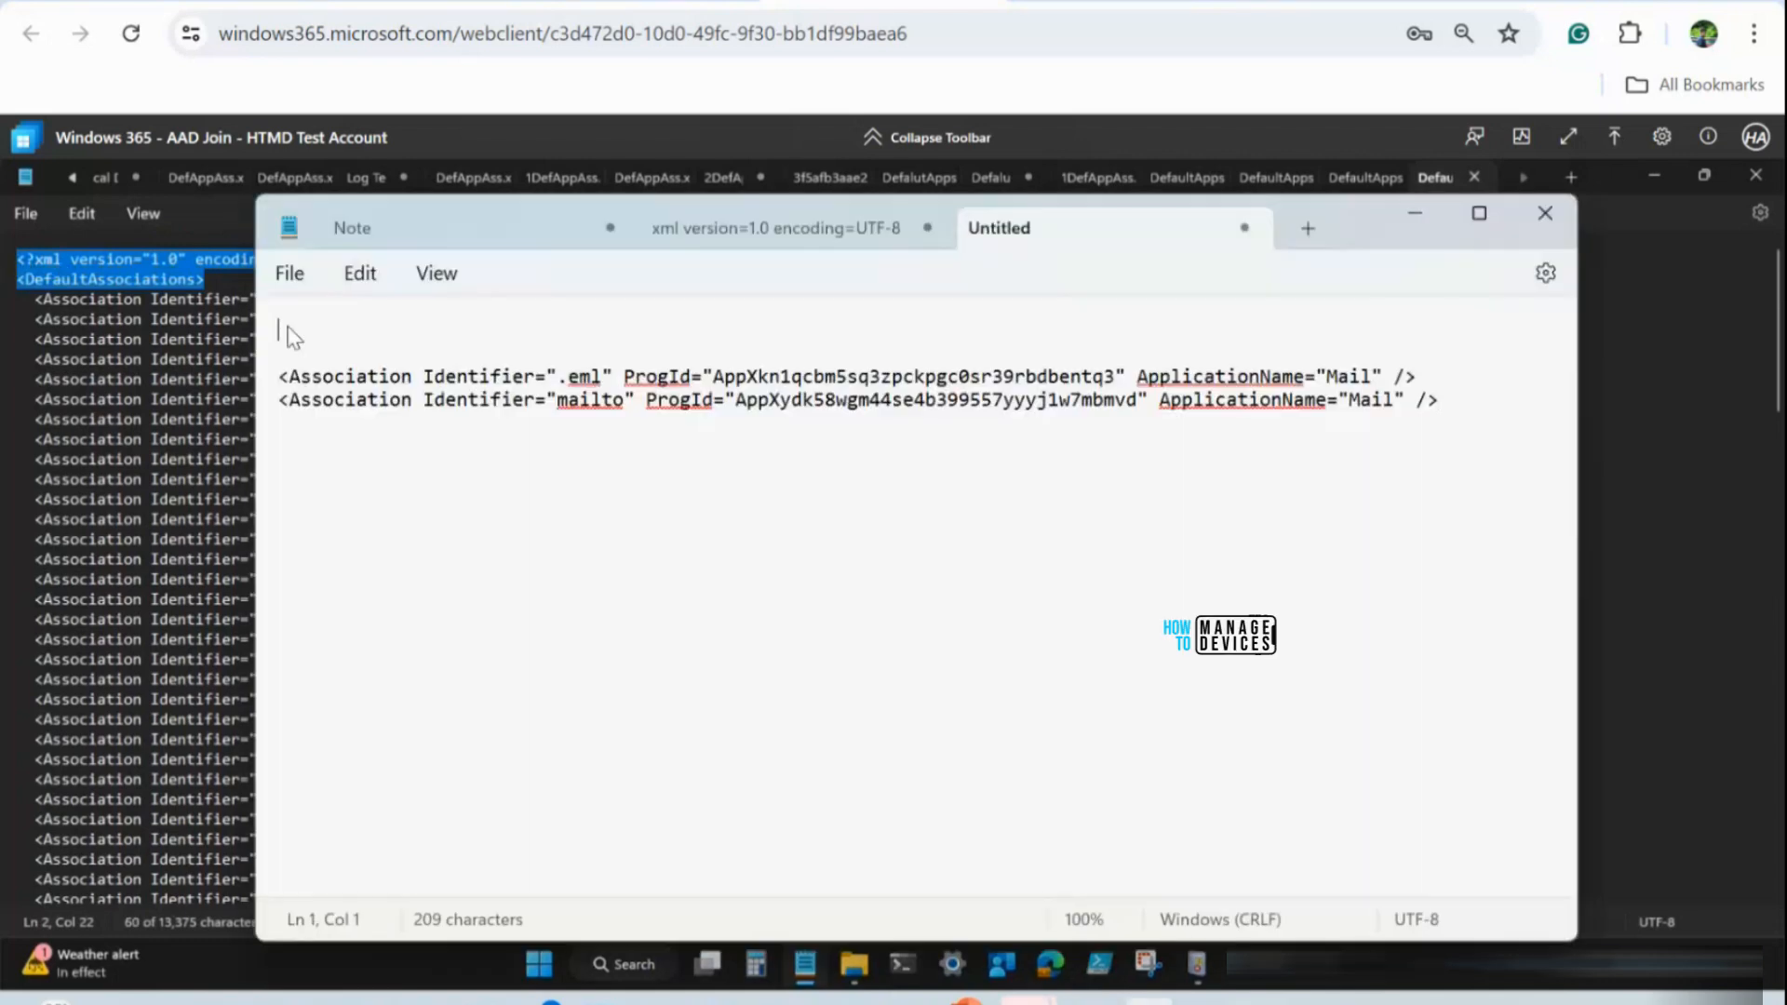
text(<Association Identifier="mailto" ProgId="AppXydk58wgm44se4b399557yyyj1w7mbmvd" ApplicationName="Mail" />)
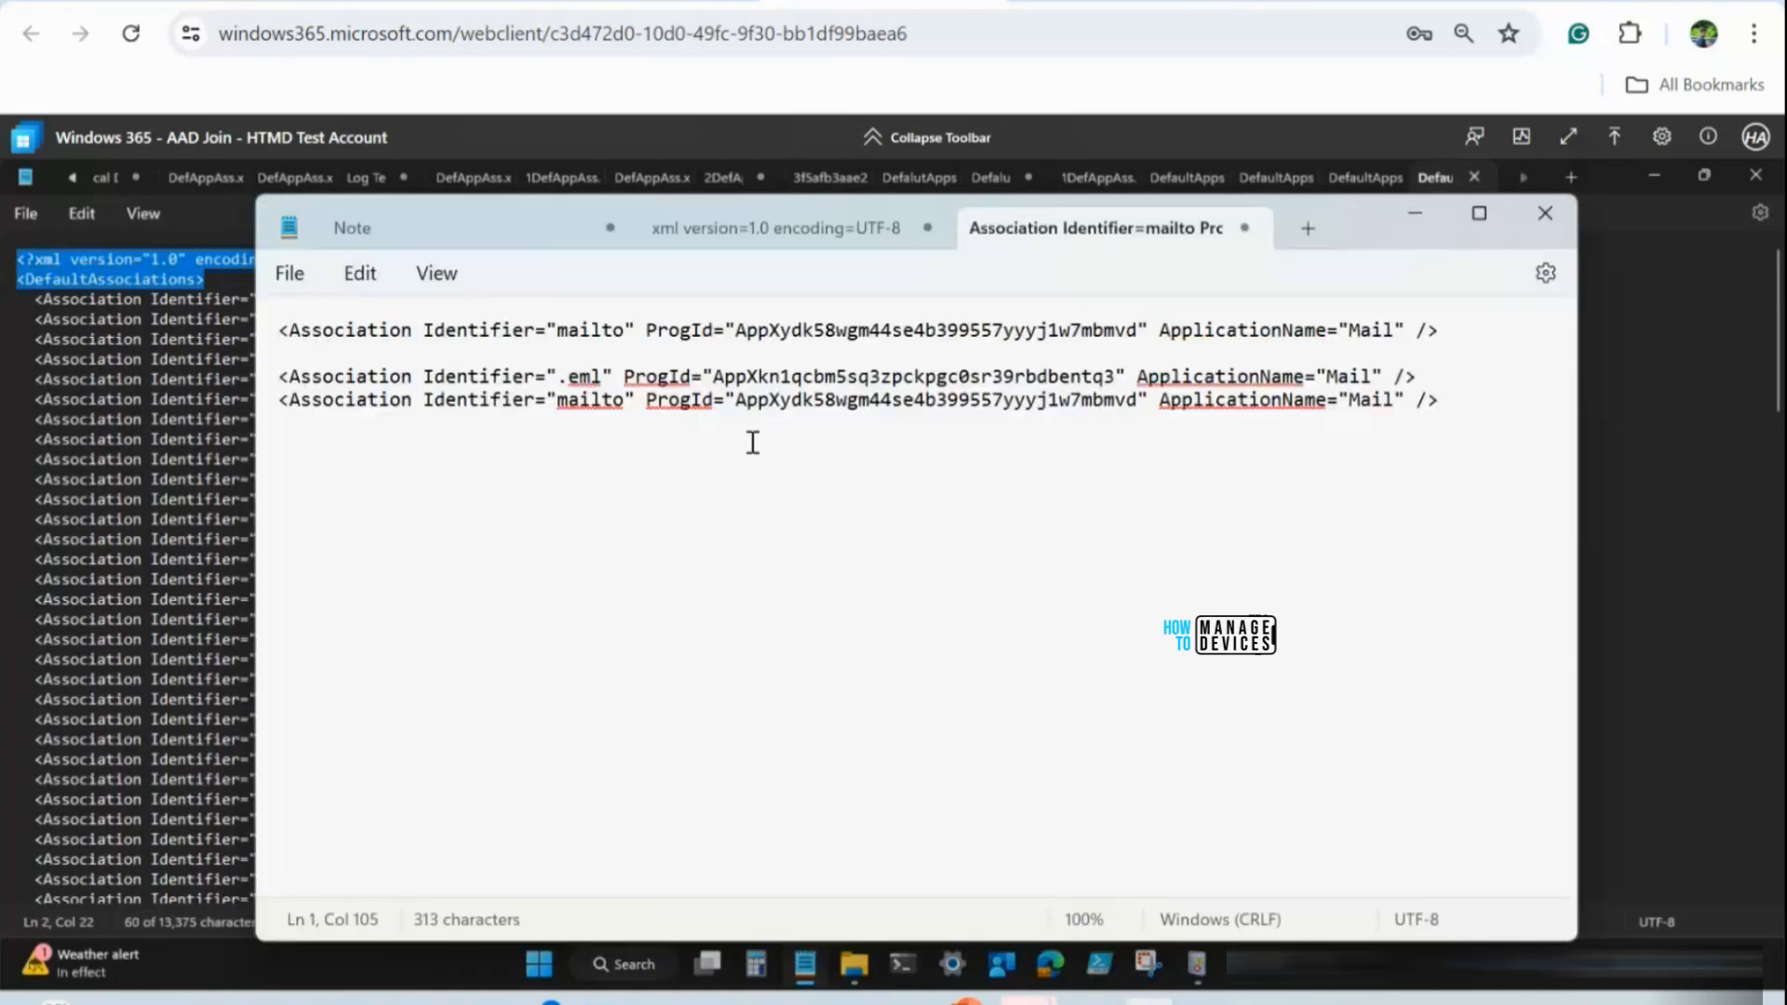
key(ctrl+z)
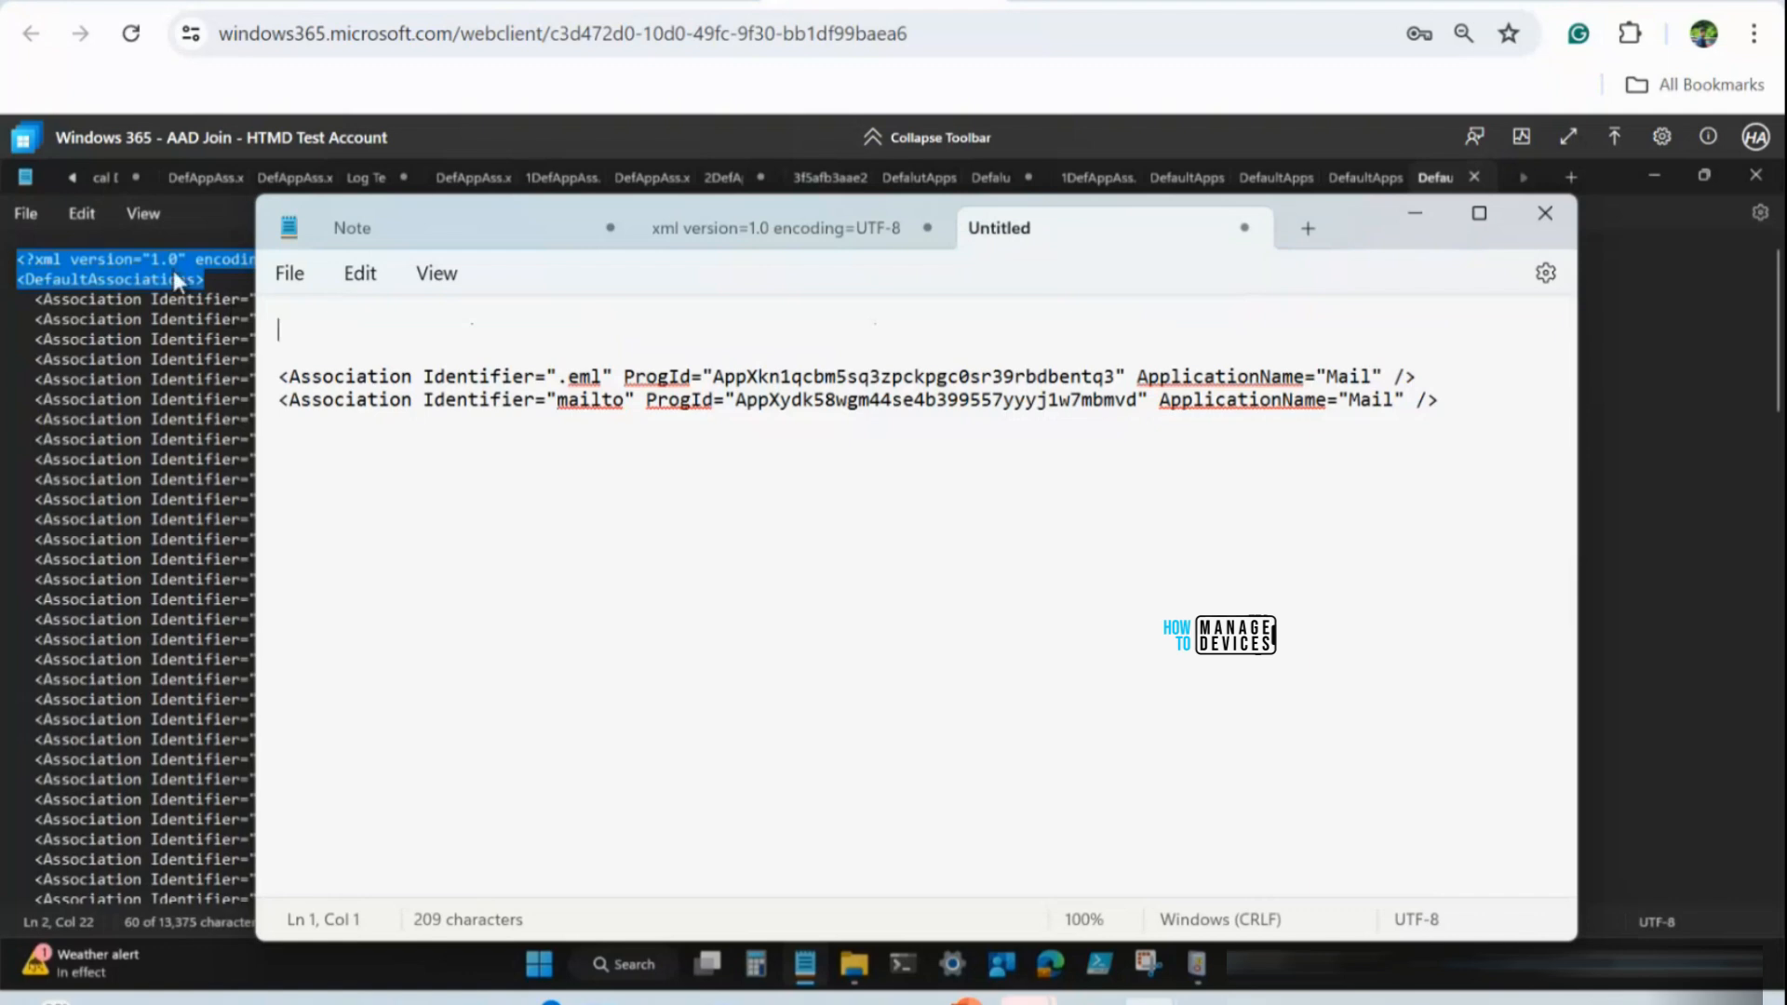
Copy the XML declaration and opening <DefaultAssociations> tag above the two association lines in the local Notepad, removing the blank line between them
drag(206, 280, 39, 253)
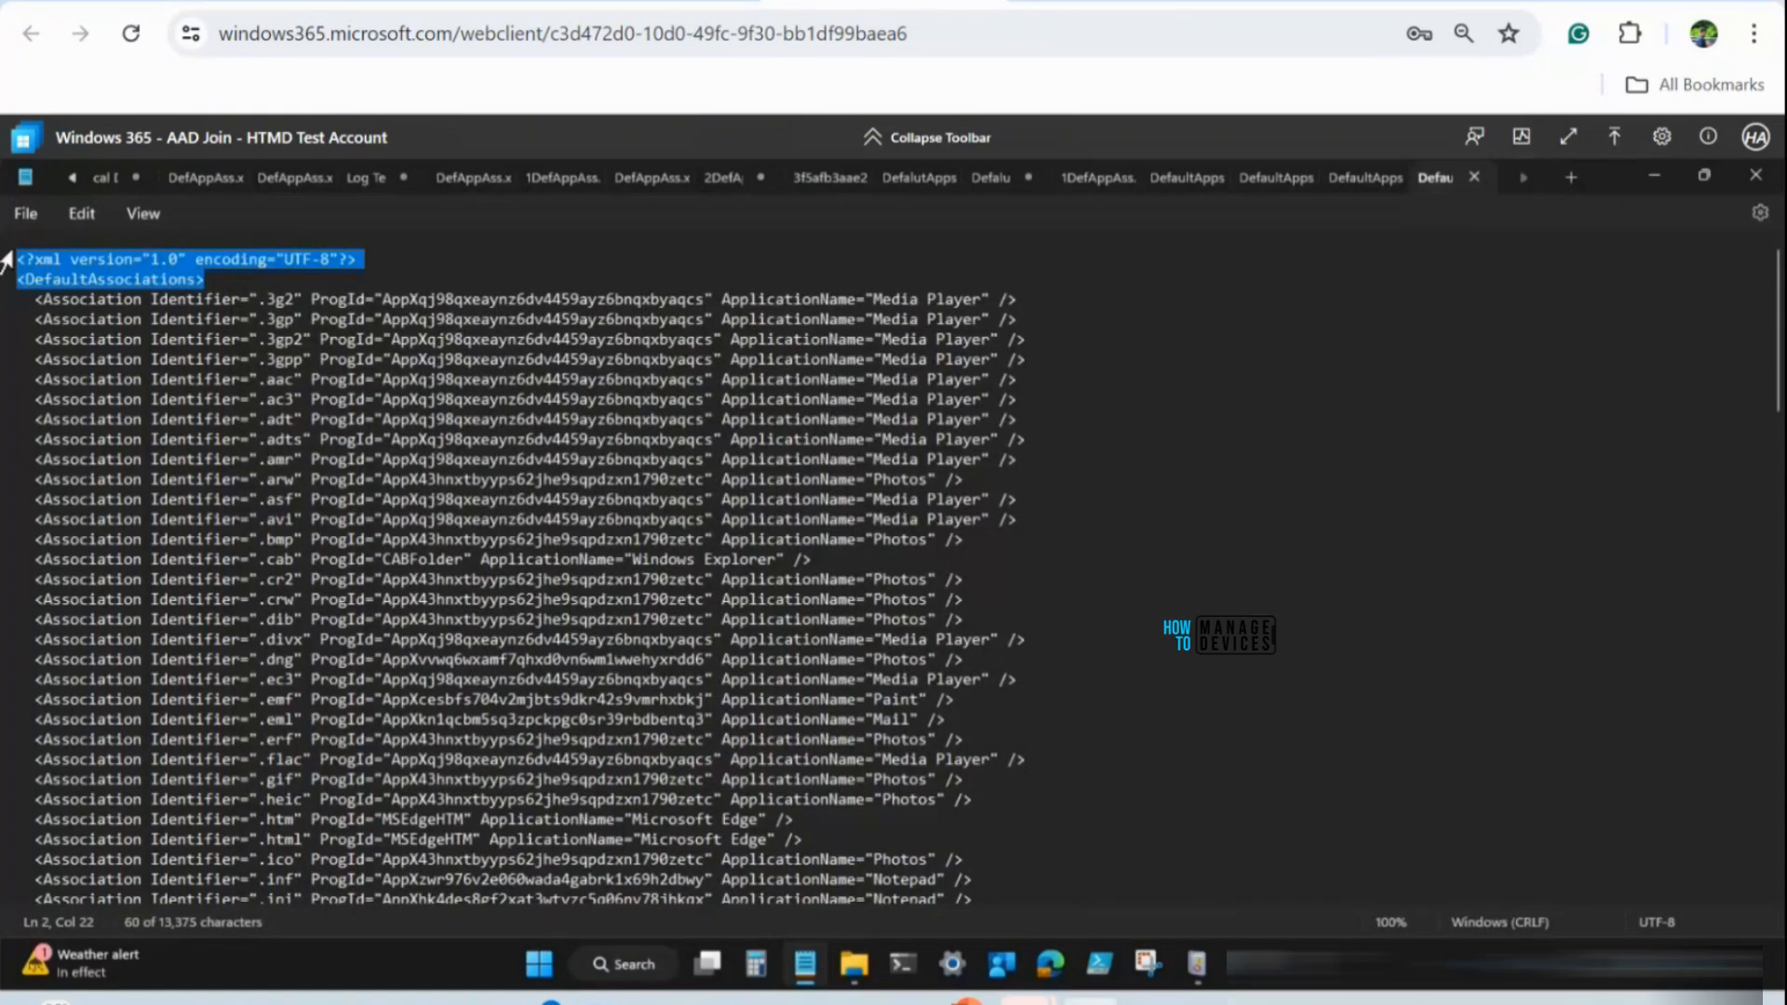
key(ctrl+c)
key(alt+Tab)
key(ctrl+v)
click(394, 376)
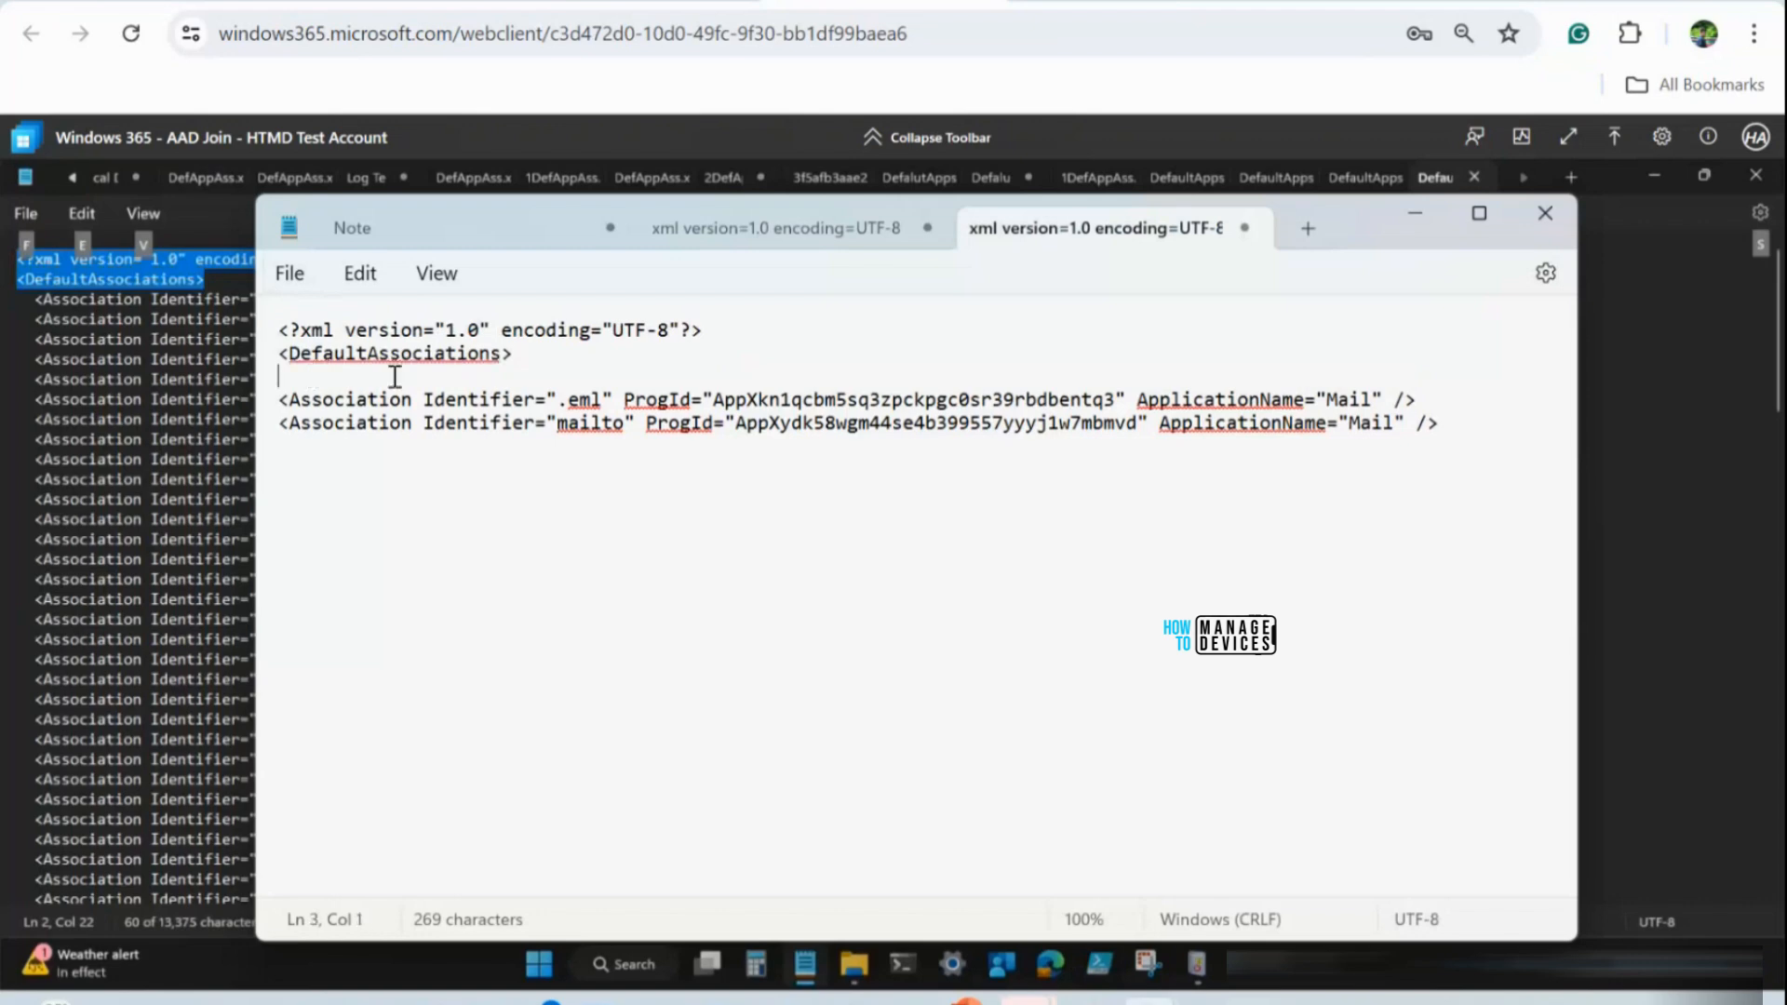
key(BackSpace)
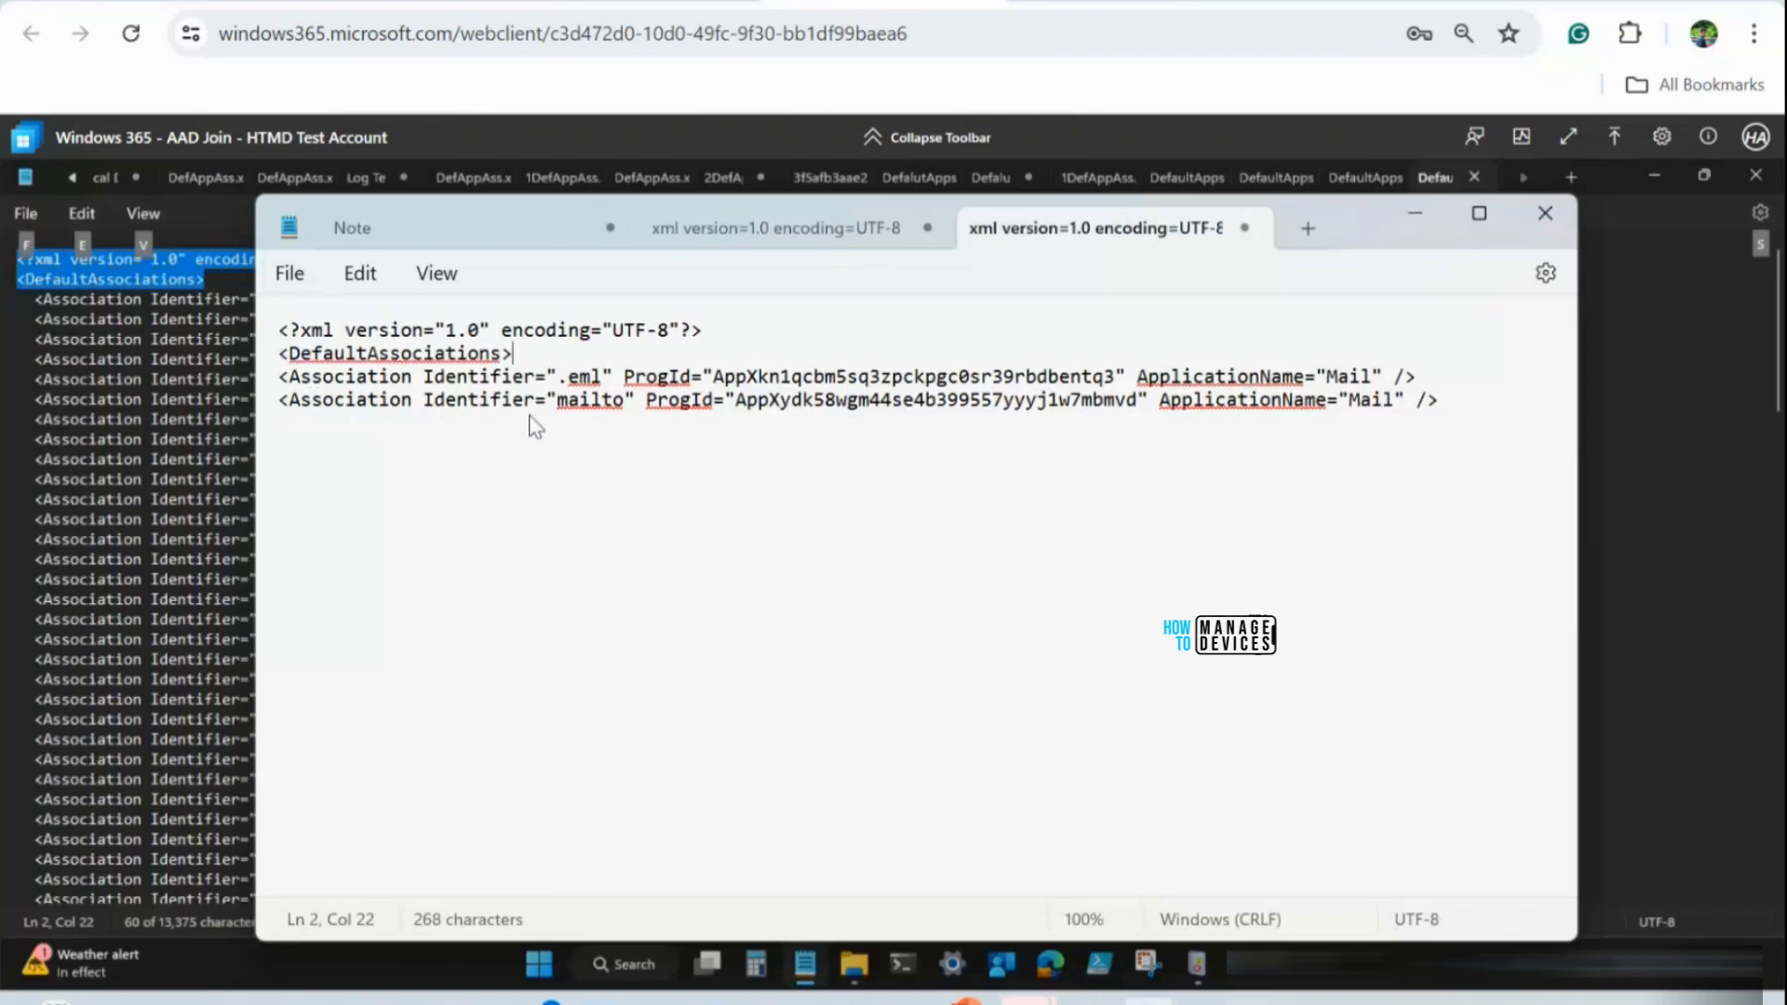
Copy the closing </DefaultAssociations> tag from the end of DefaultApps.xml to below the mailto line in the local Notepad
key(alt+Tab)
scroll(433, 623, down, 15)
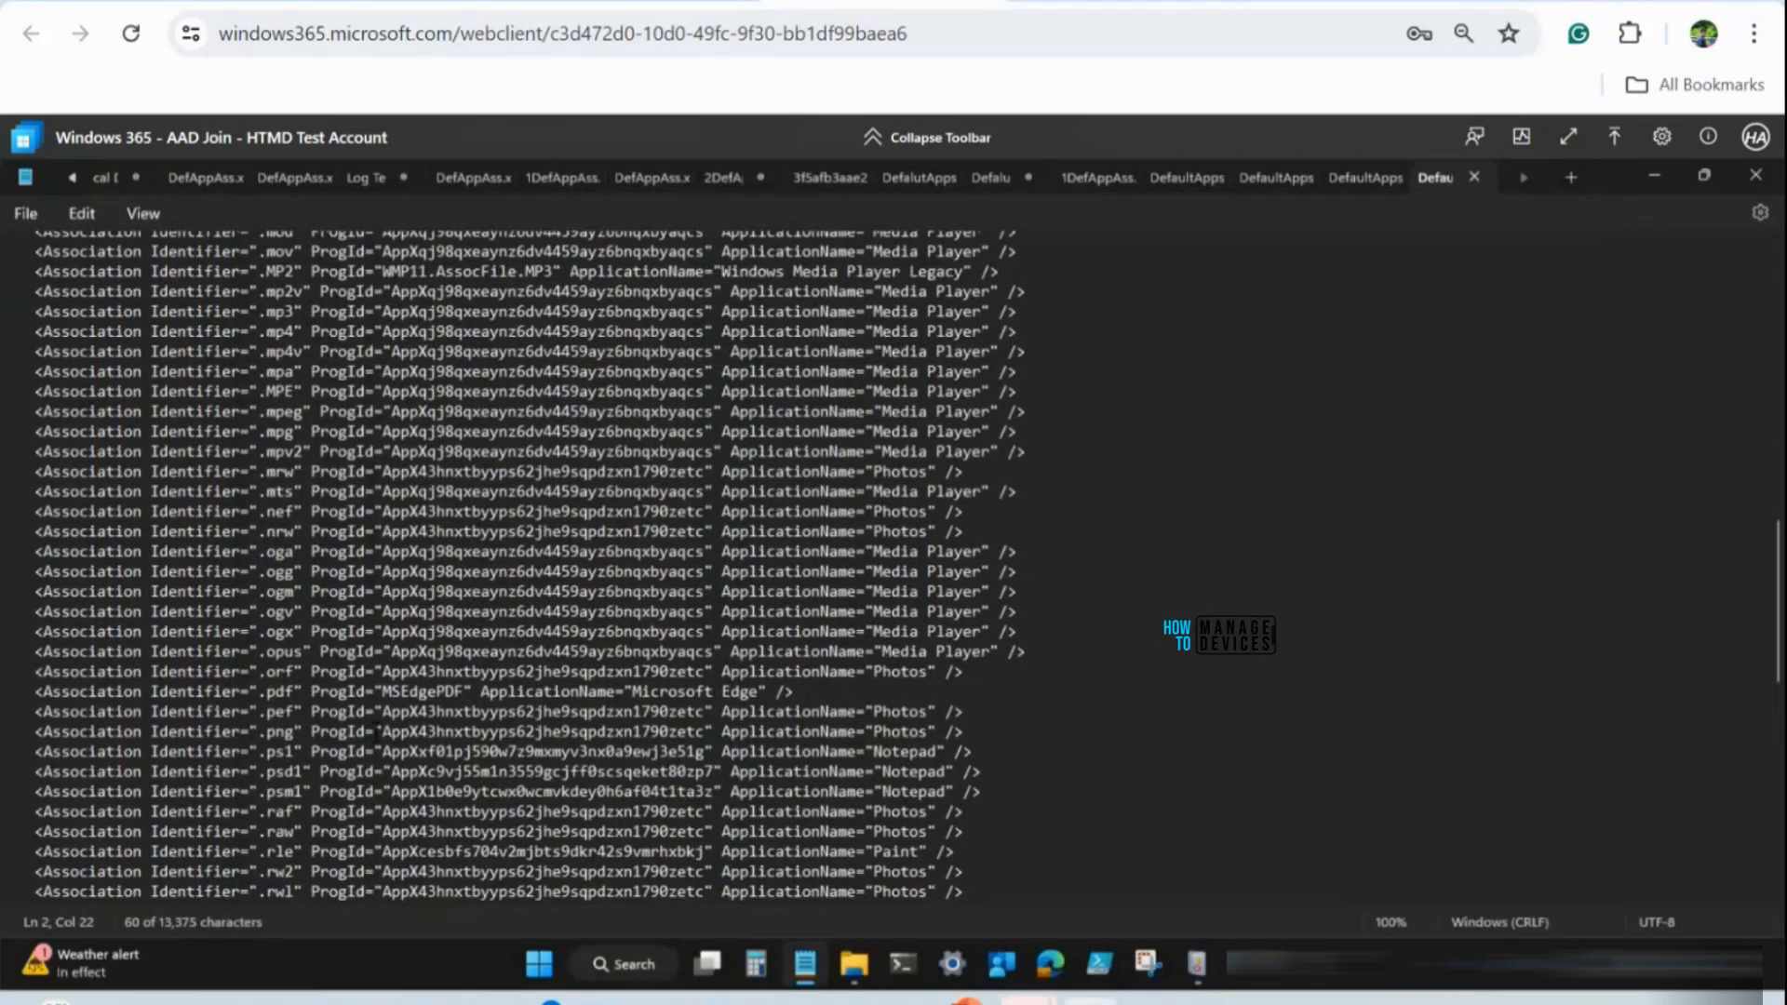
scroll(376, 730, down, 8)
drag(220, 893, 17, 891)
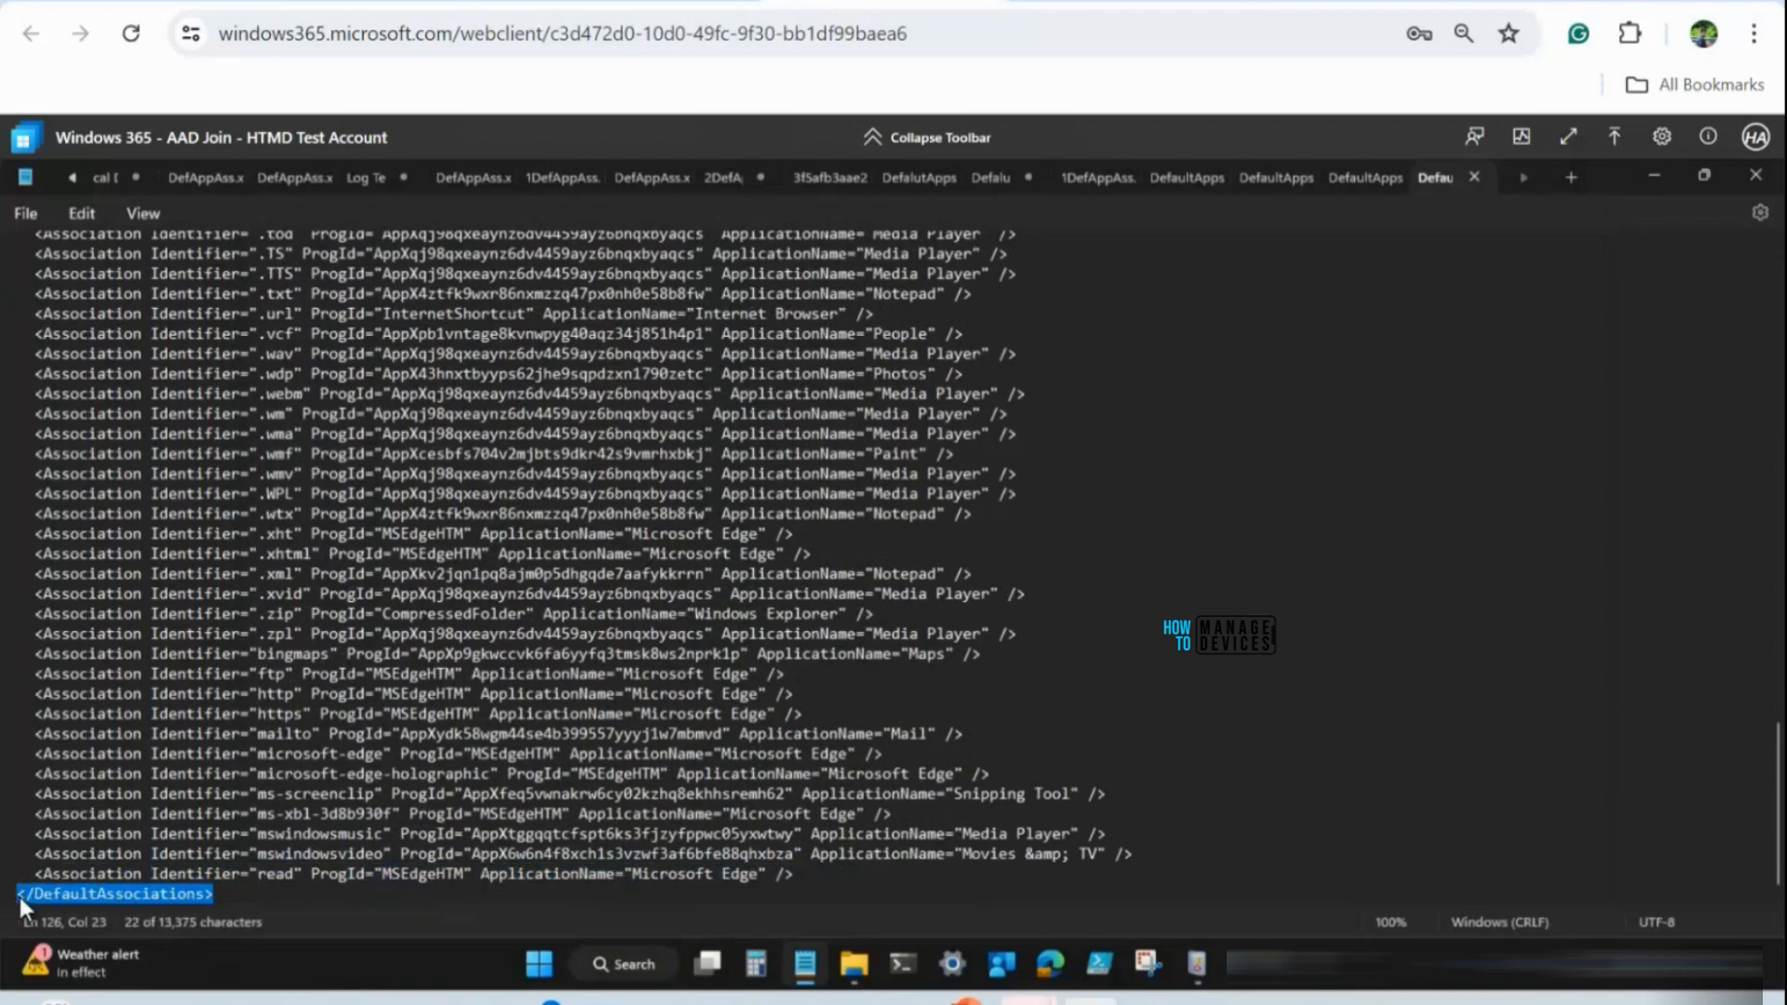
key(ctrl+c)
key(alt+Tab)
key(ctrl+v)
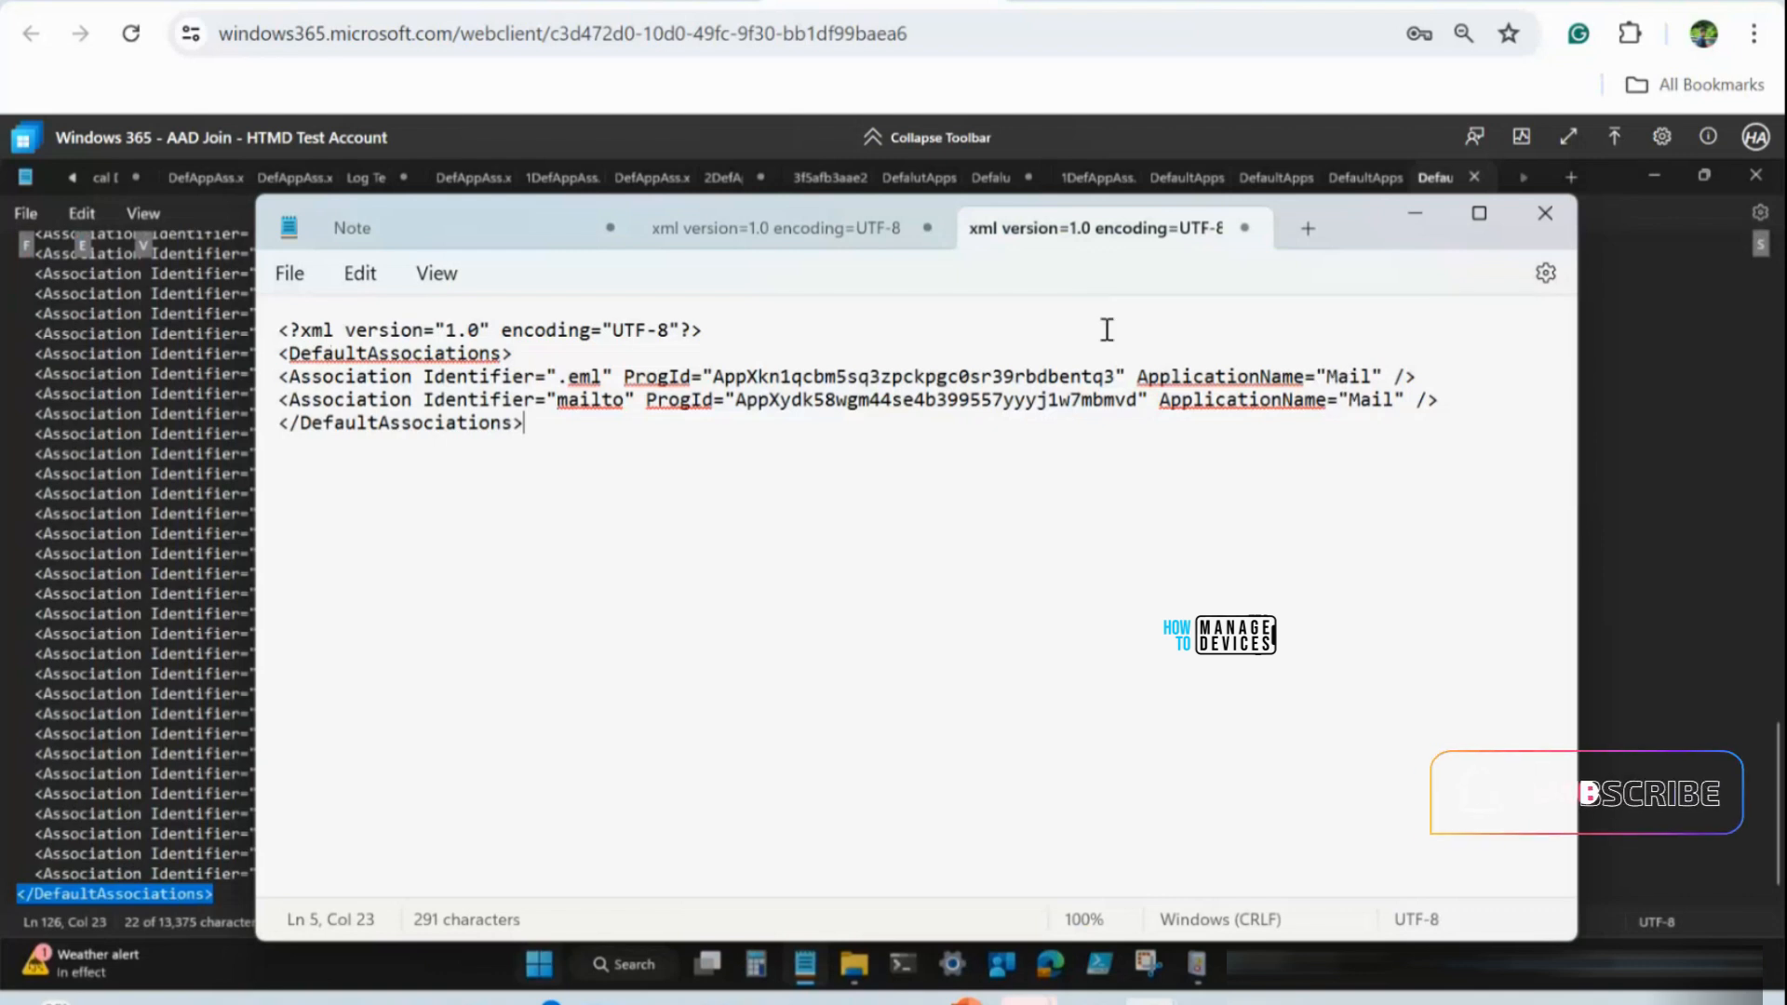
Copy "Outlook (new)" from the other local Notepad tab and replace "Mail" with it as ApplicationName in the .eml and mailto lines
click(855, 227)
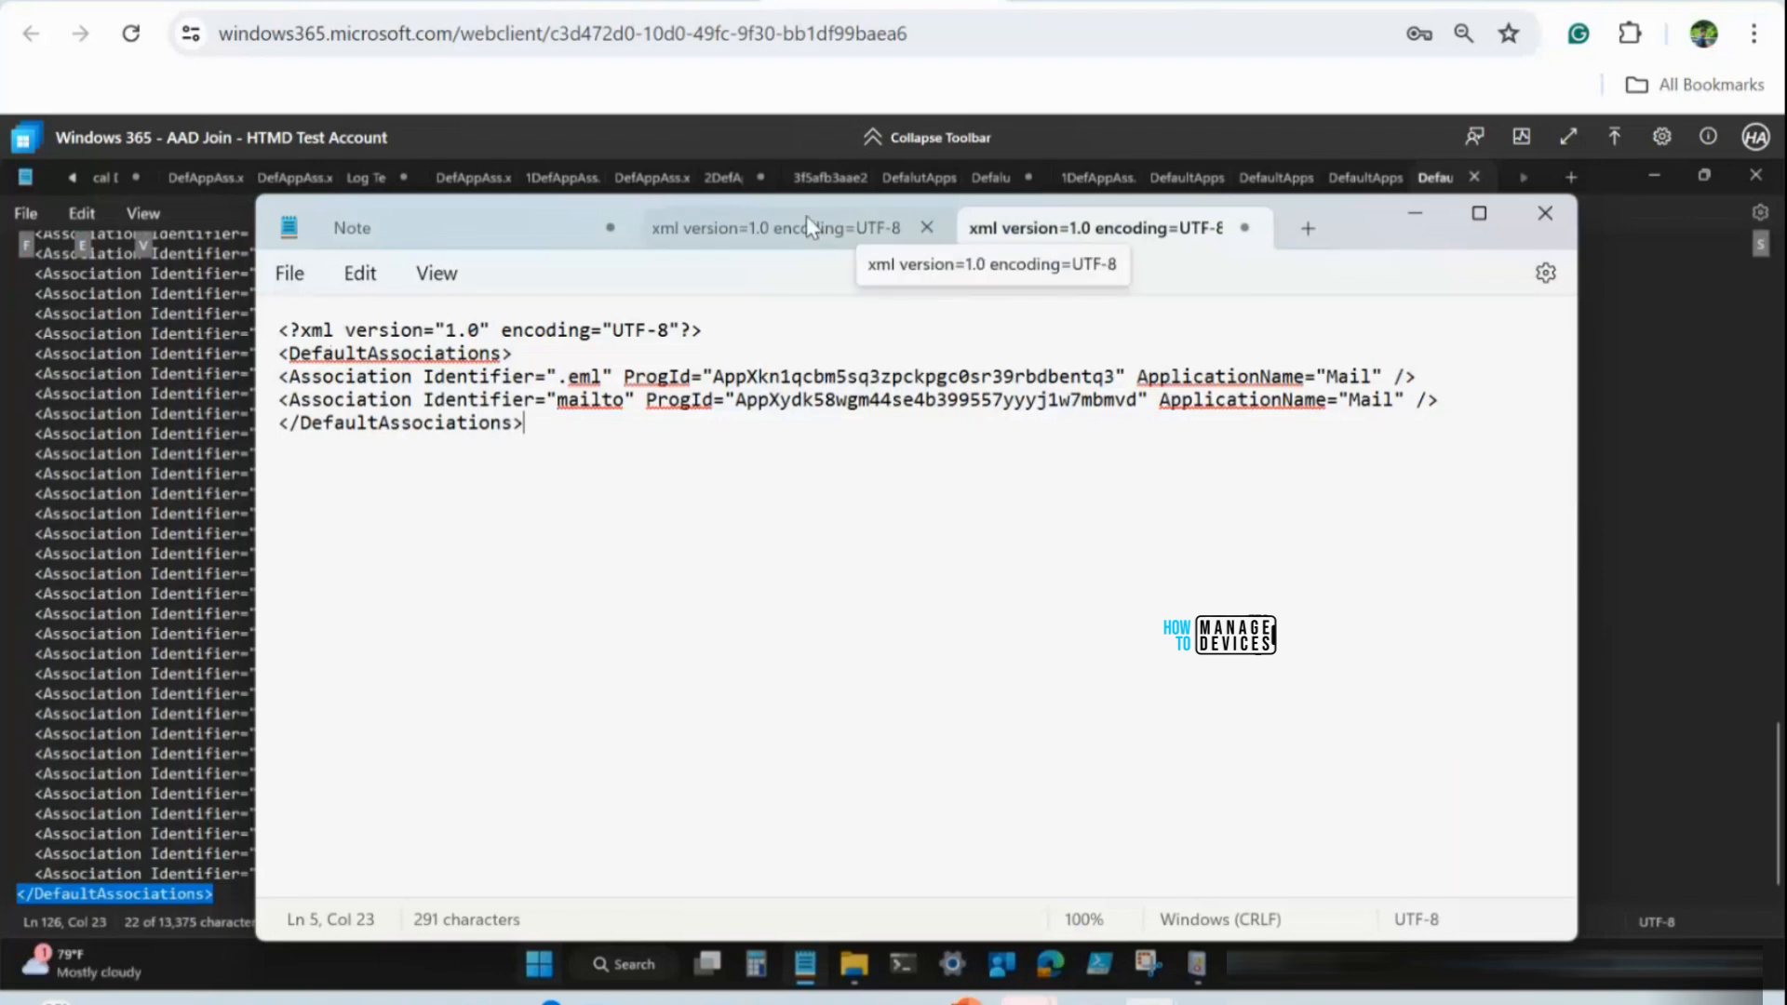
scroll(1205, 453, up, 4)
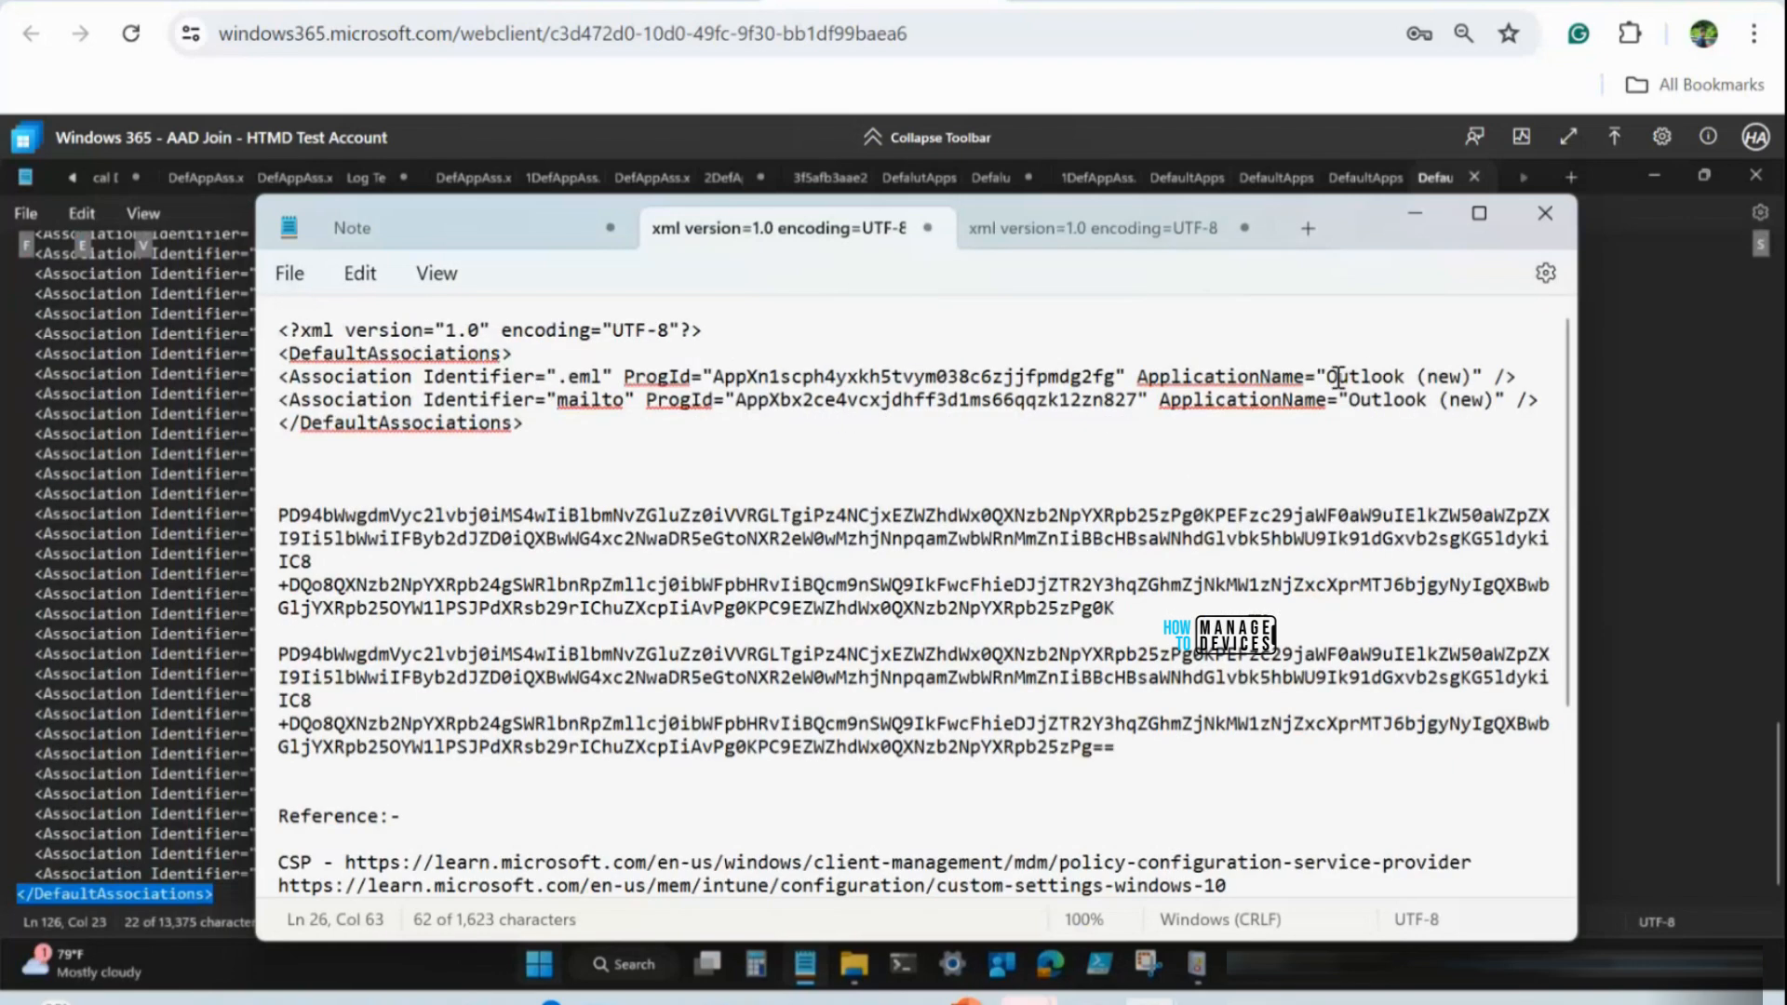
click(1329, 377)
drag(1329, 377, 1470, 384)
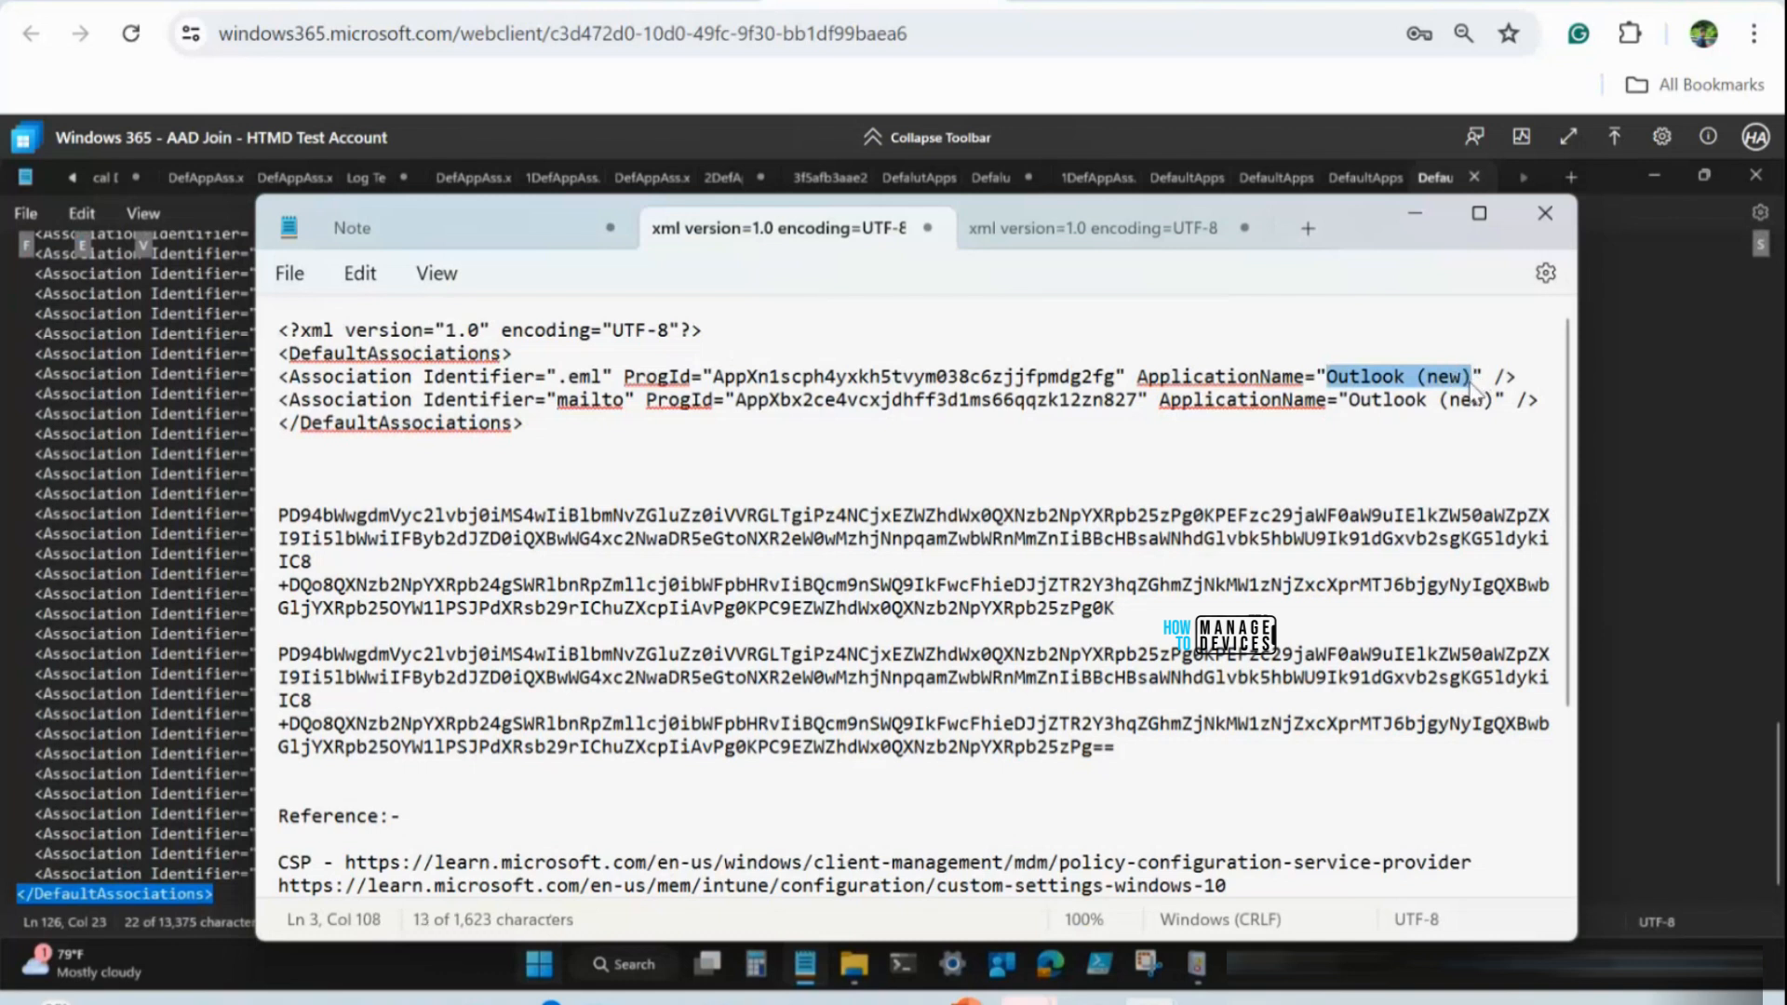
click(1126, 237)
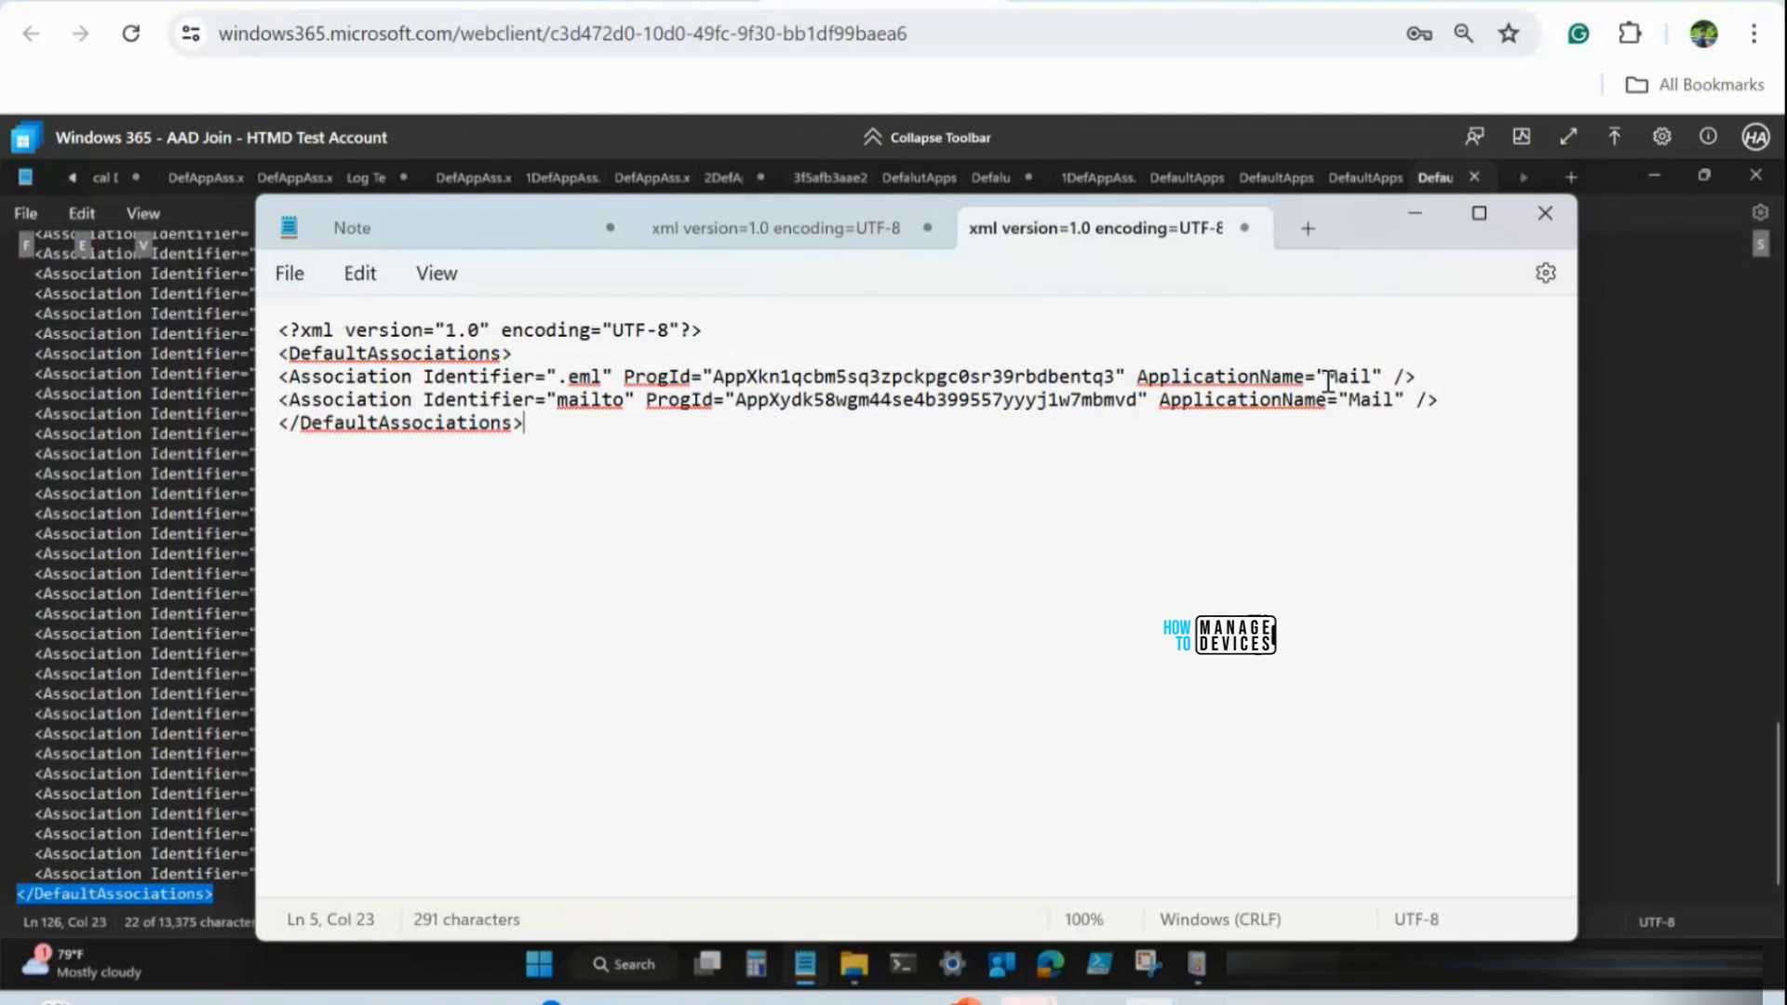
drag(1327, 381, 1379, 384)
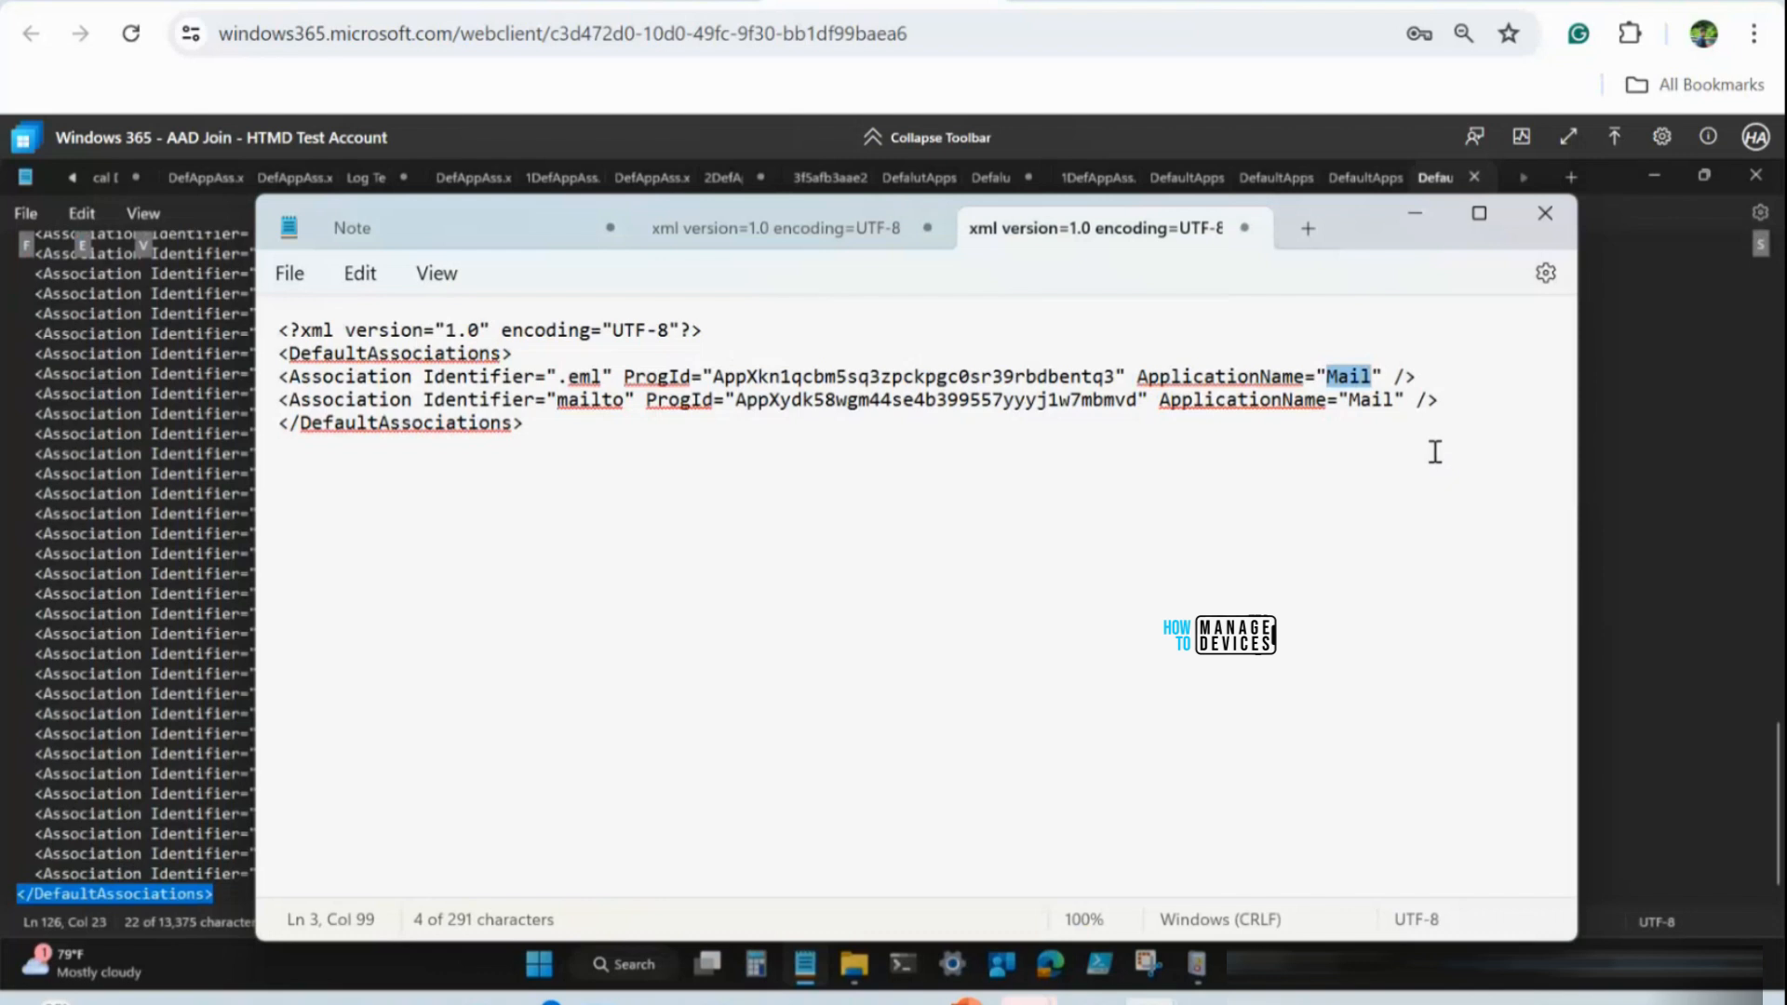
key(ctrl+v)
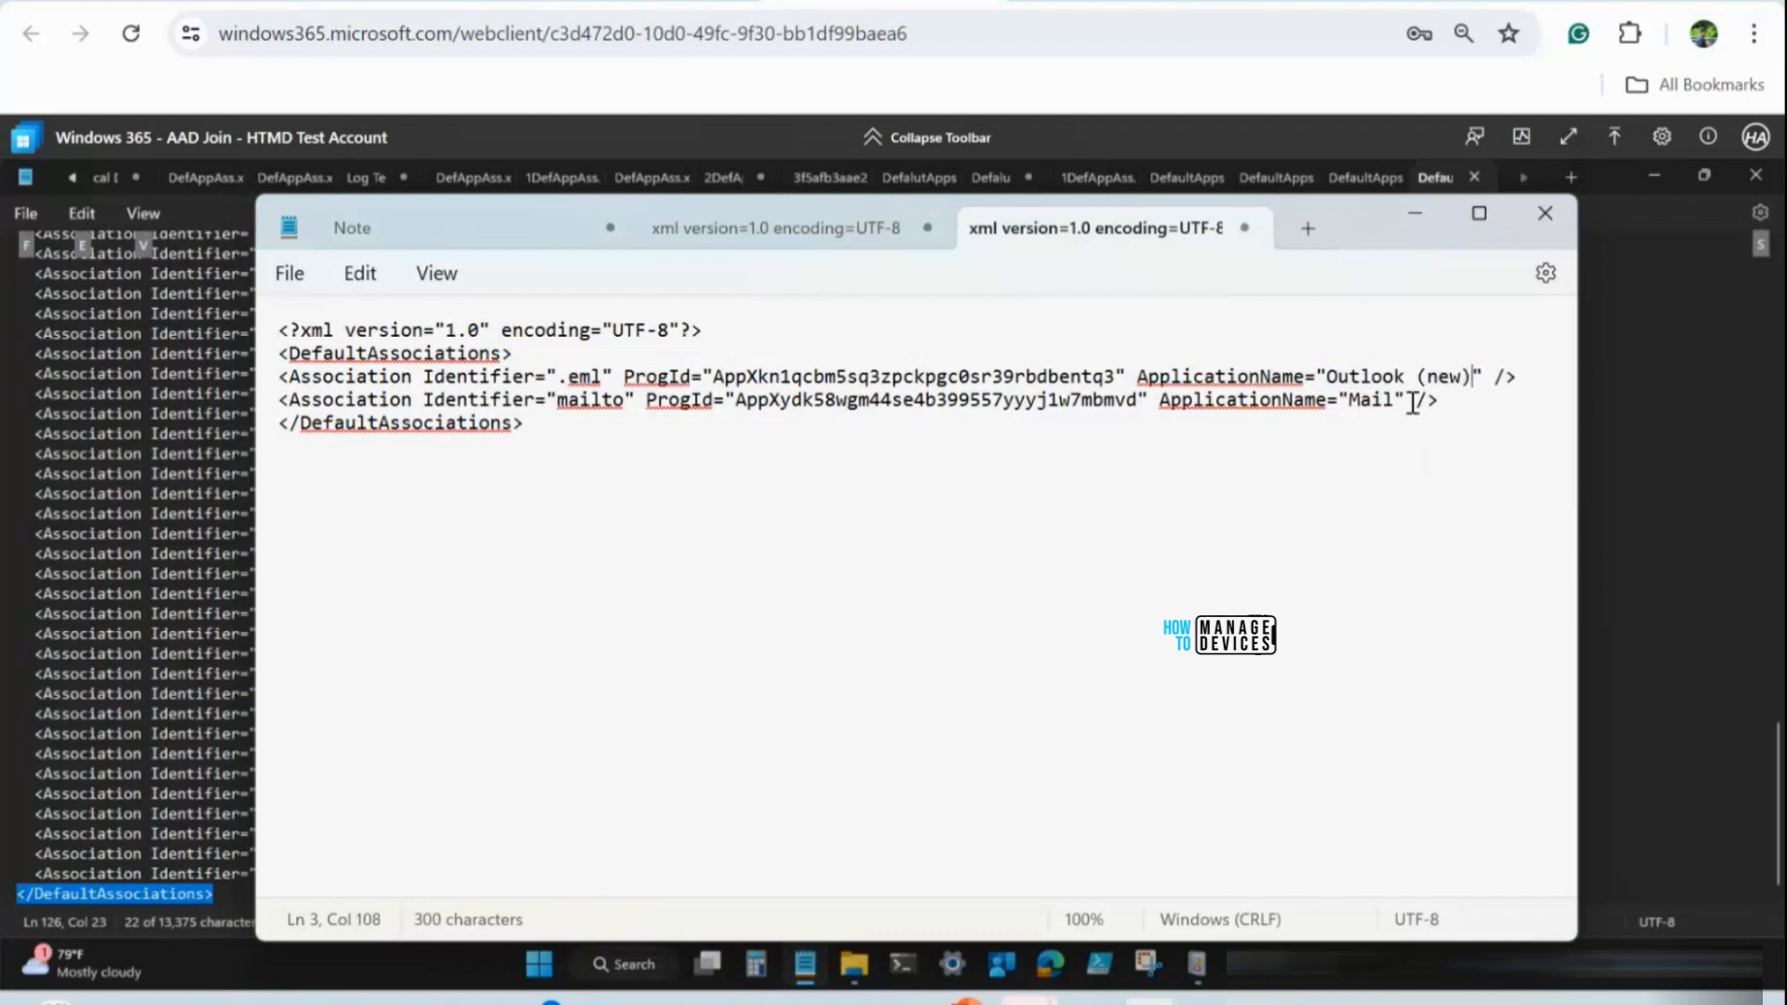
click(1351, 403)
drag(1352, 405, 1395, 405)
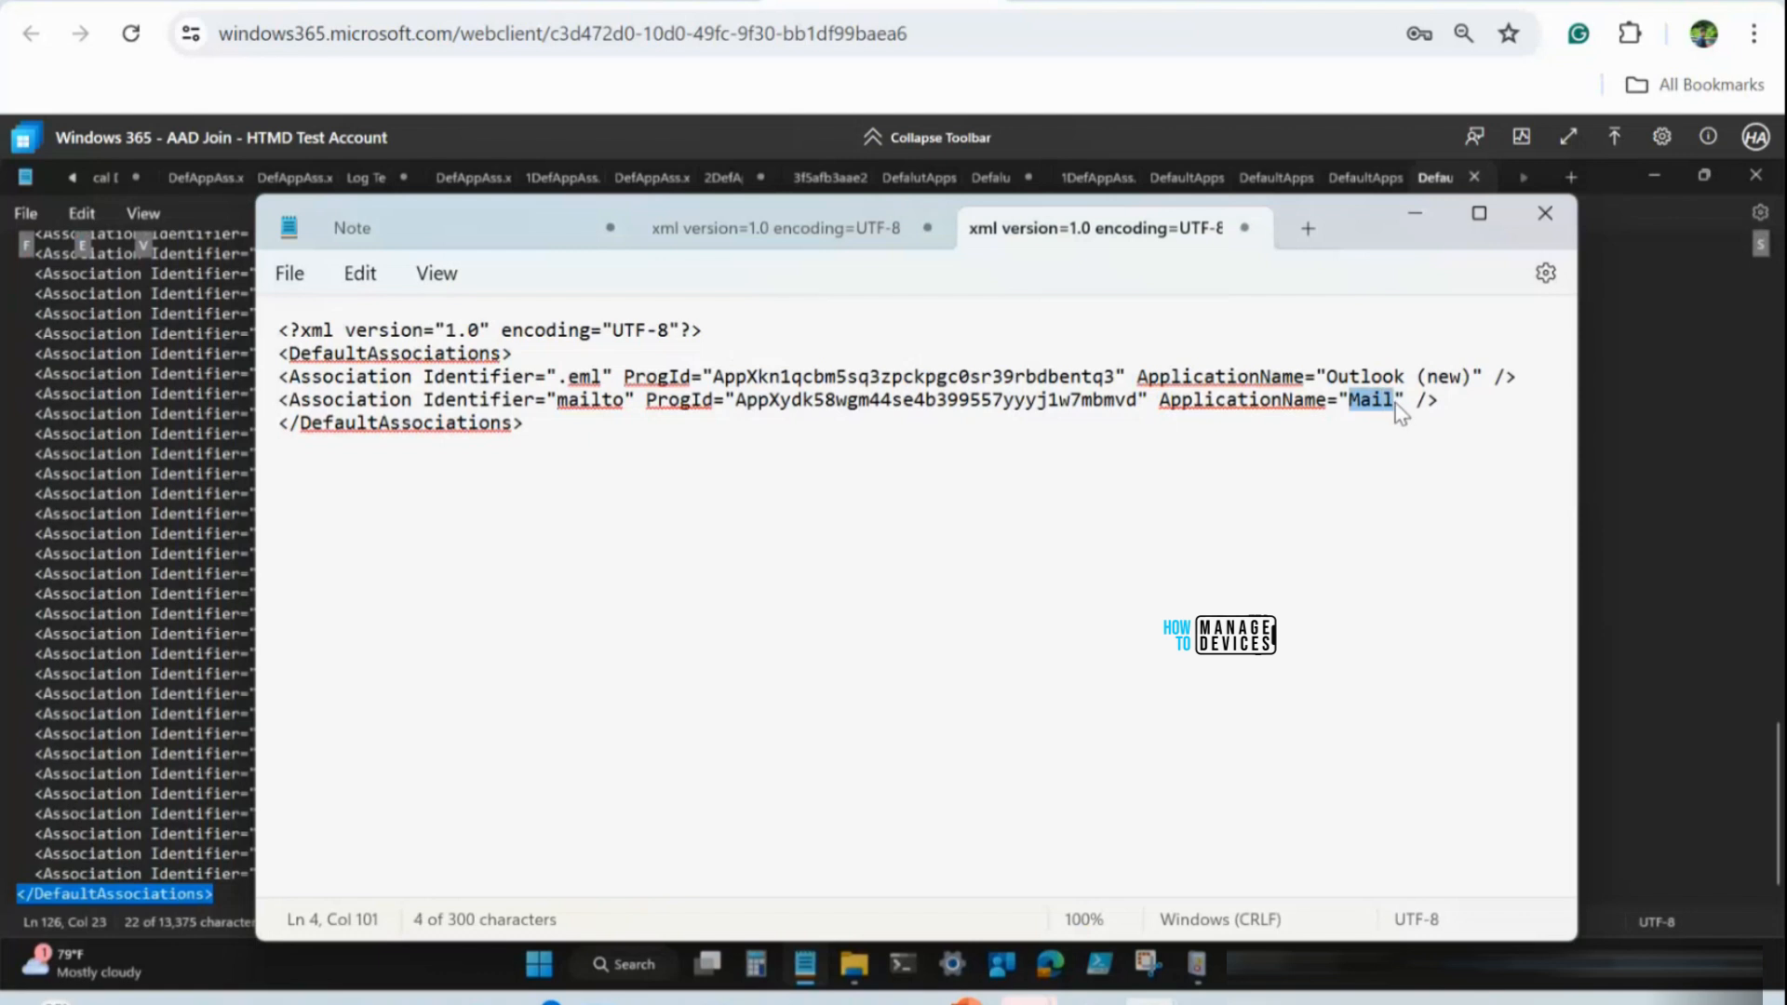
key(ctrl+v)
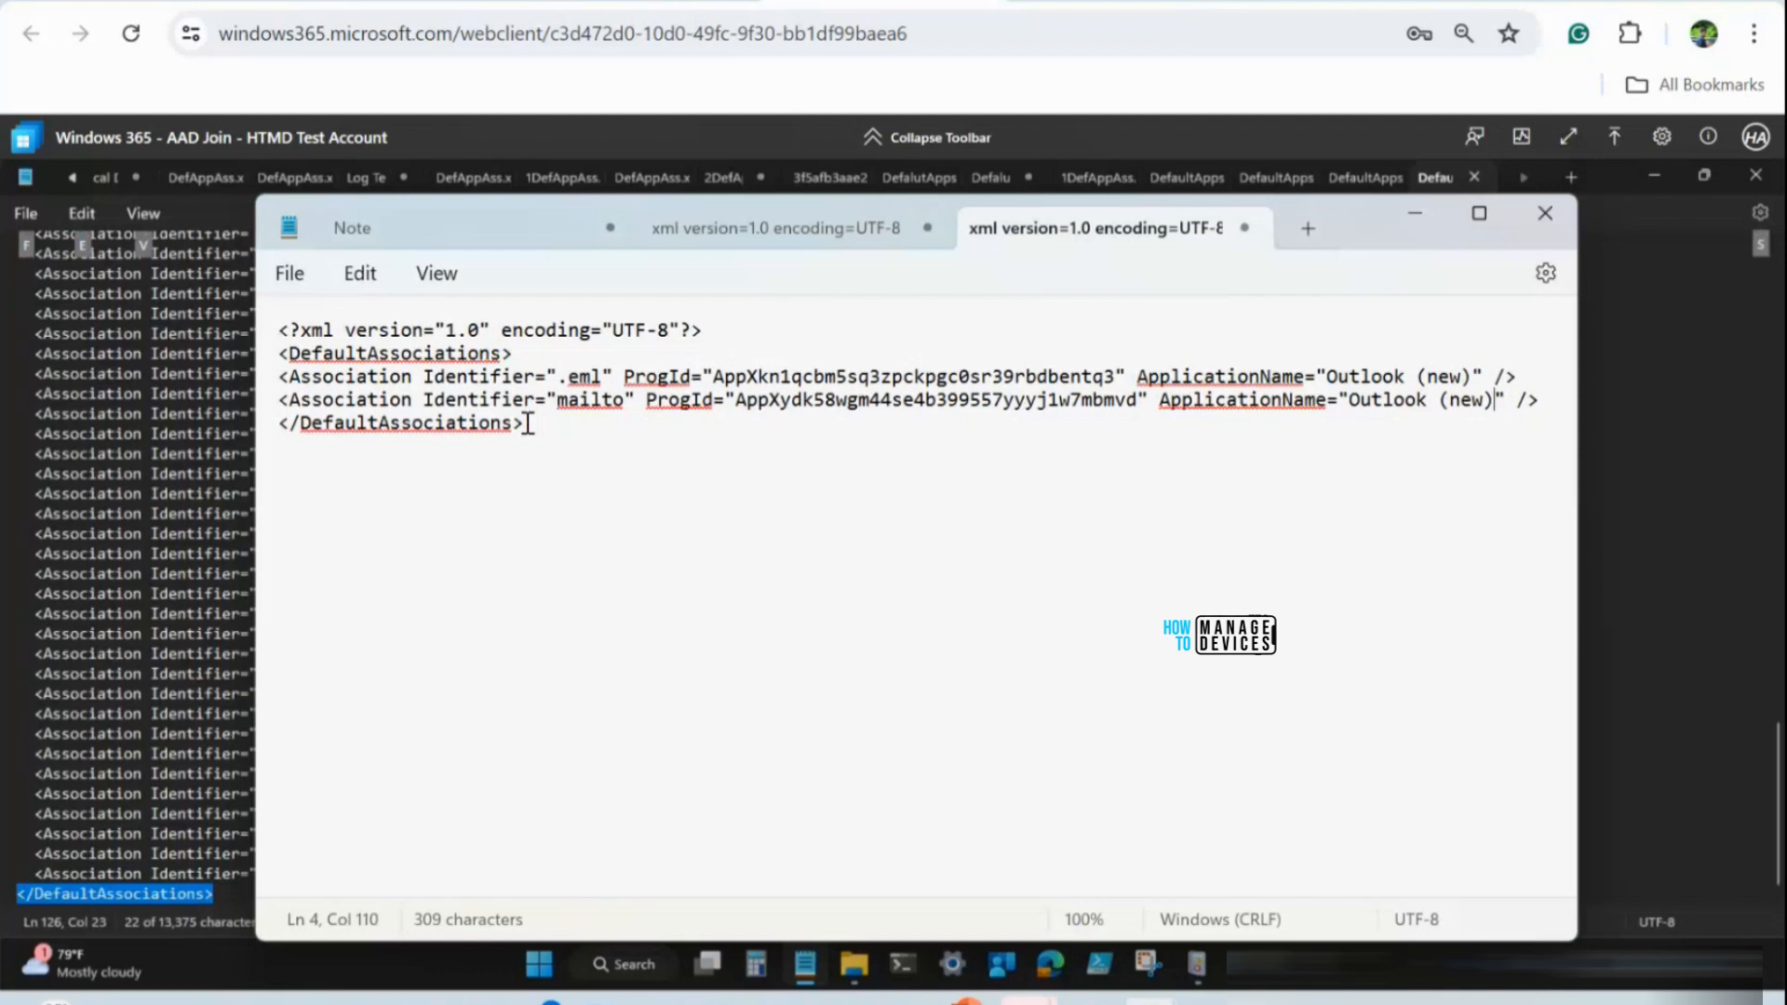
Copy the complete association XML from Notepad into the Base64 encoder on base64encode.net and encode it
drag(527, 424, 271, 300)
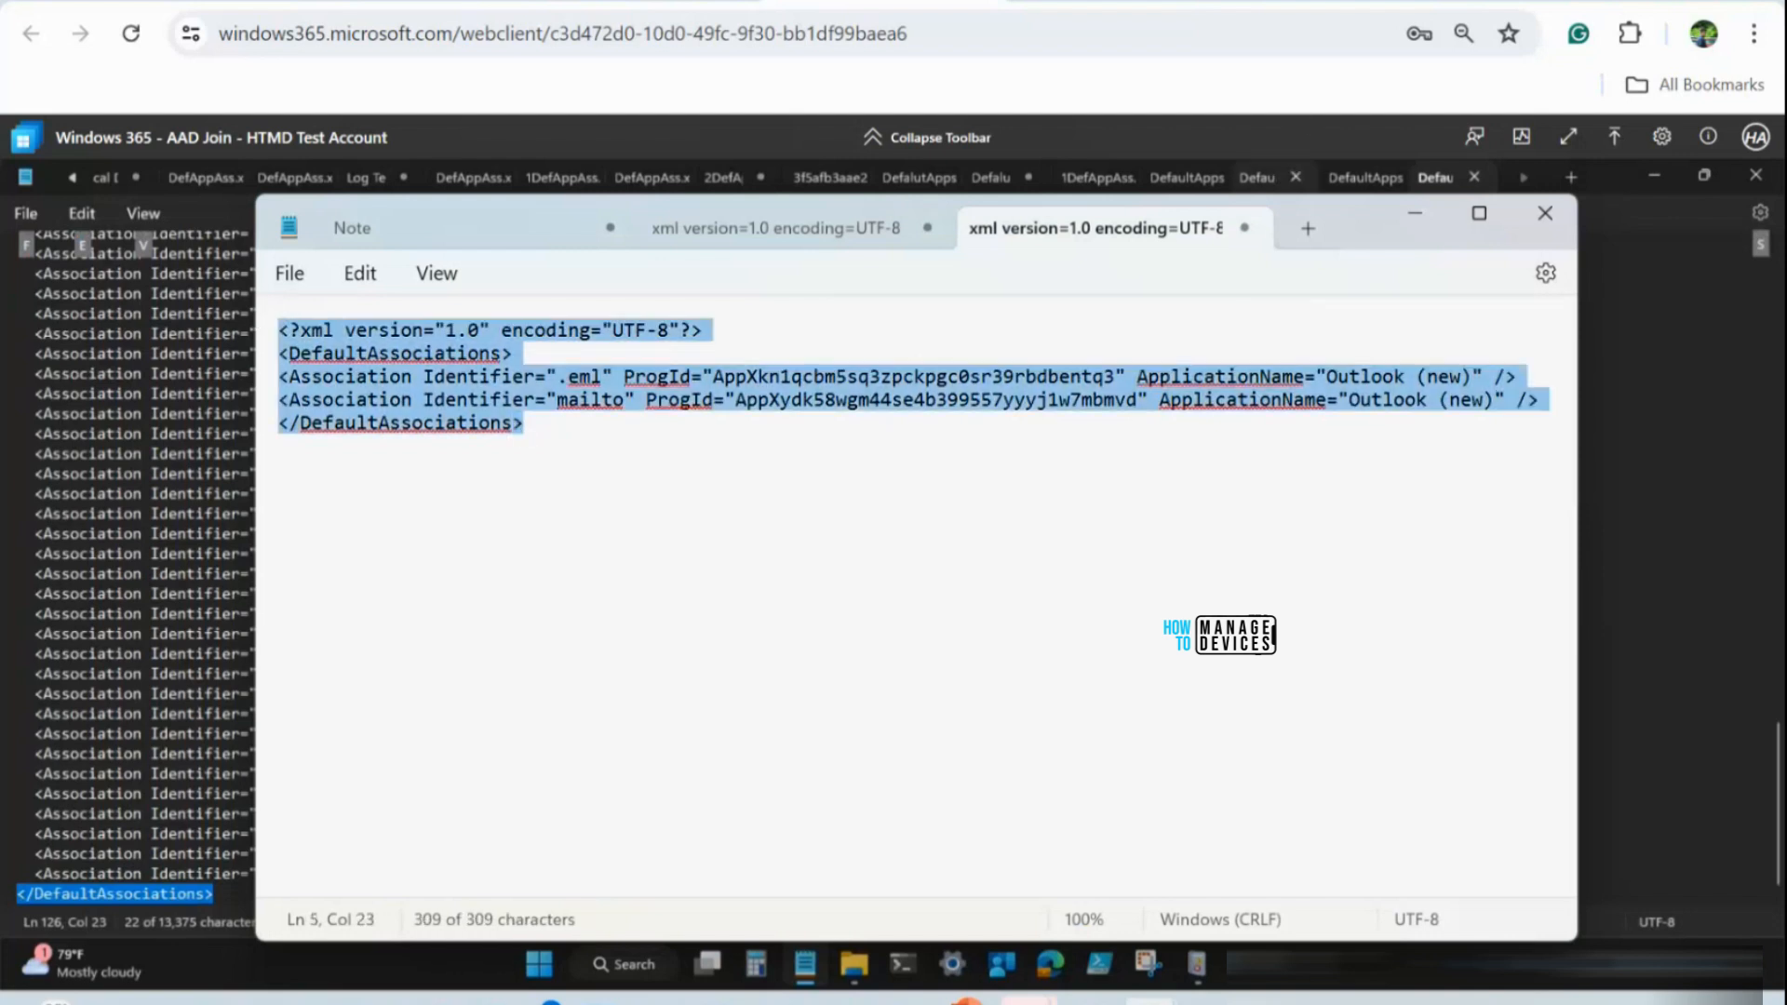
click(1355, 2)
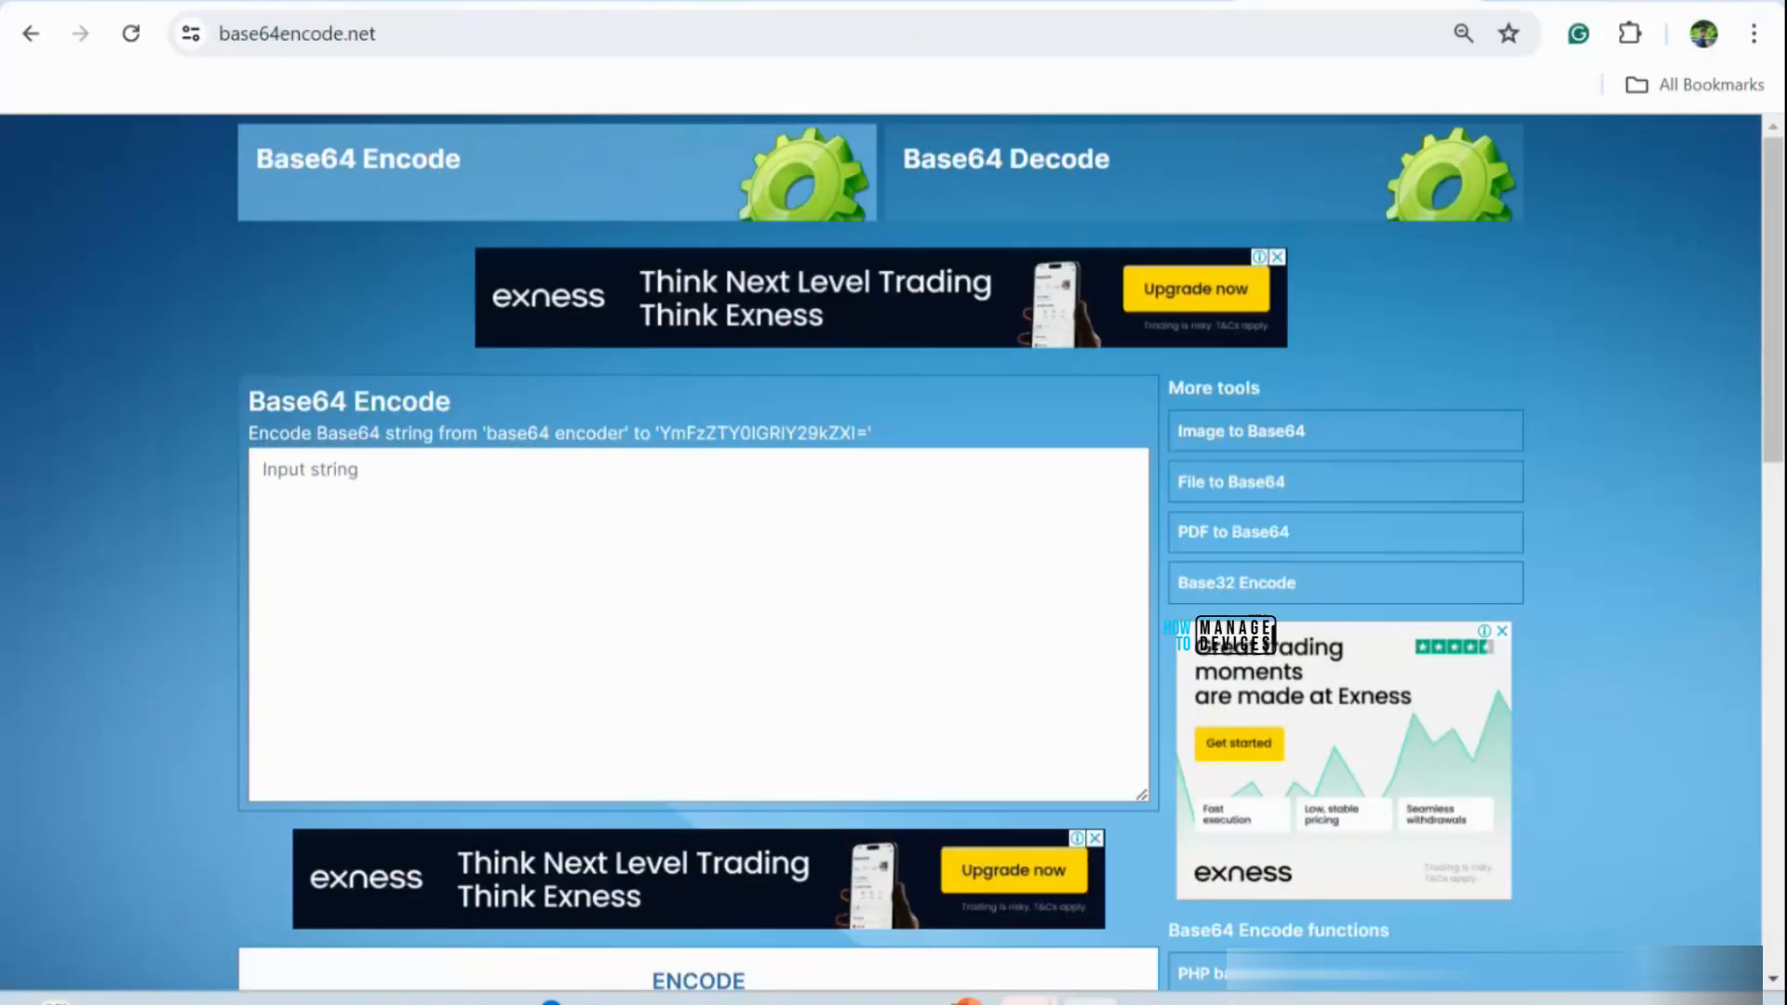
click(387, 40)
key(ctrl+a)
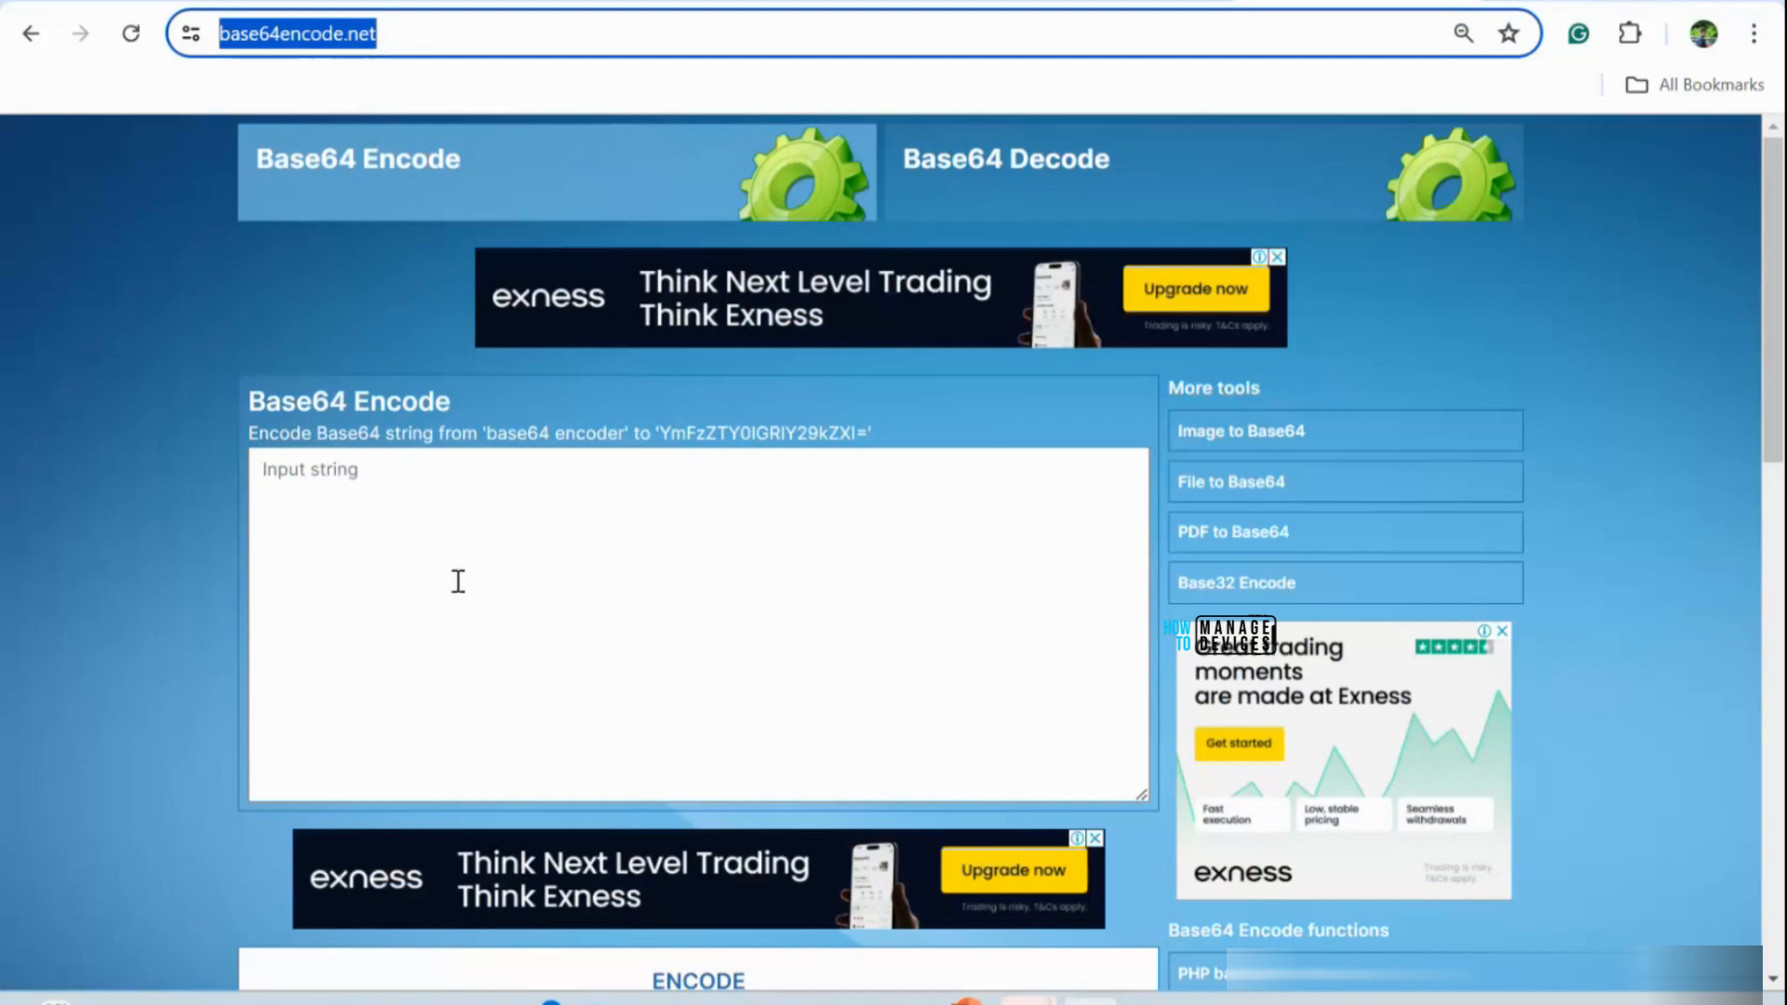
click(362, 487)
key(ctrl+v)
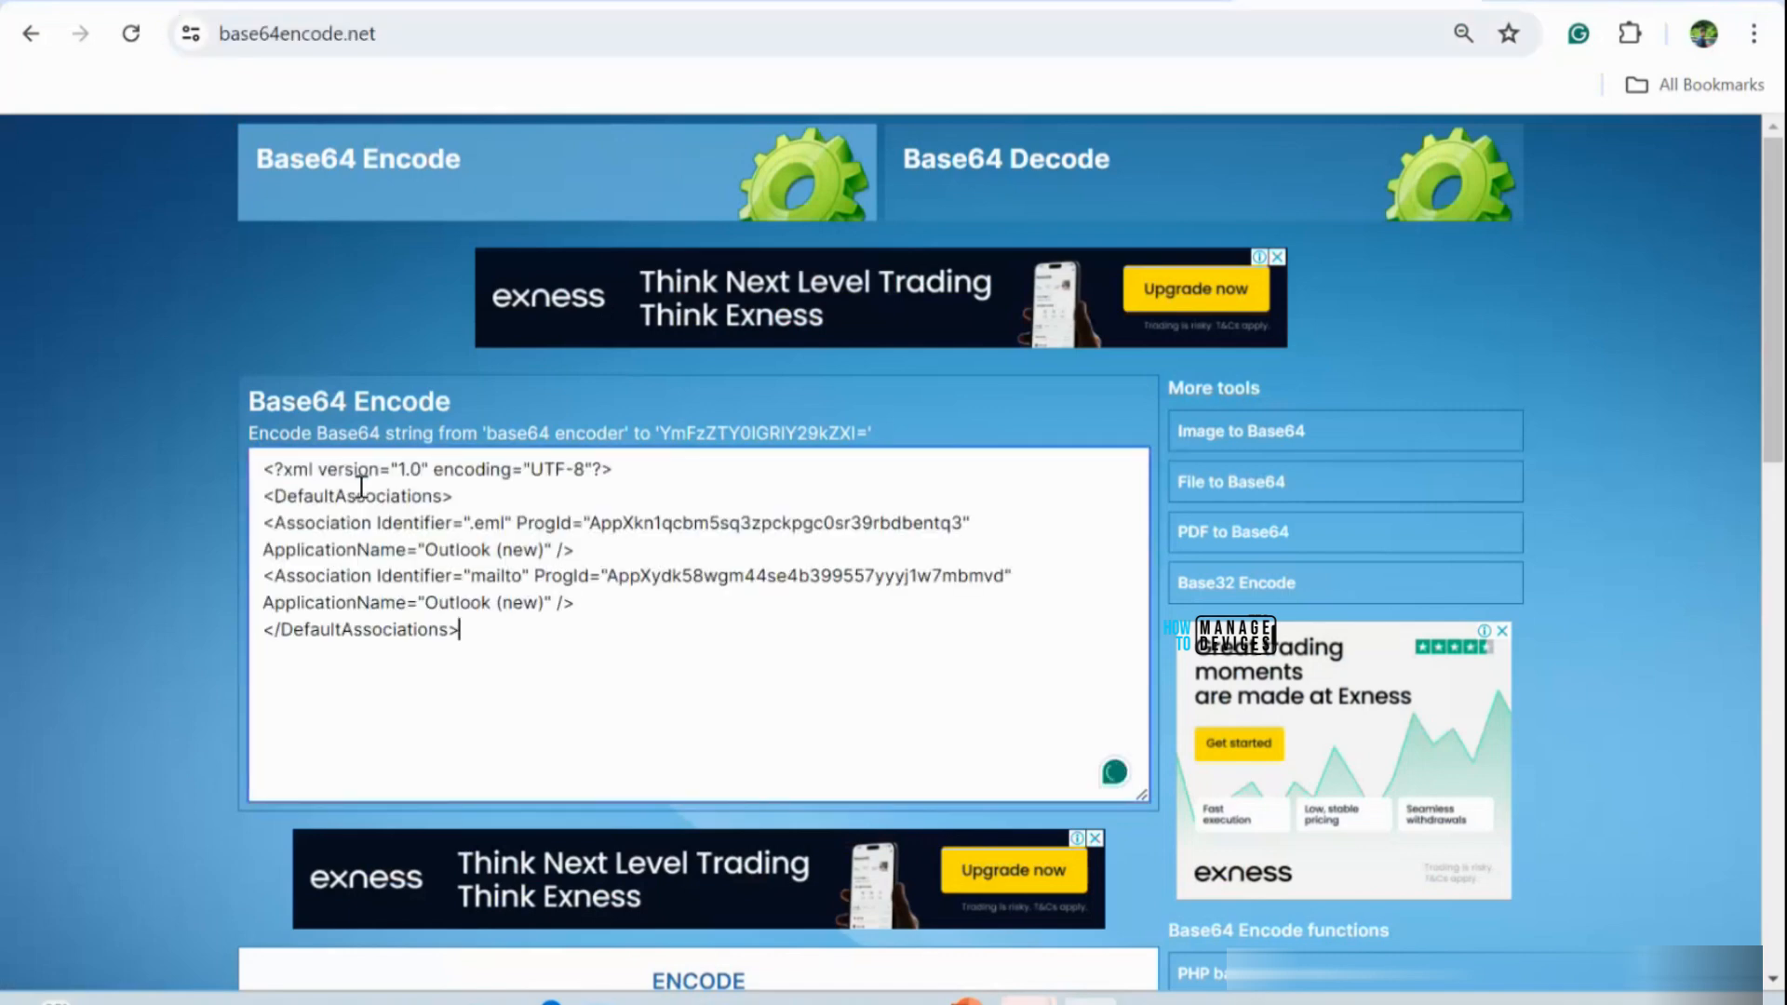
scroll(544, 631, down, 4)
click(644, 572)
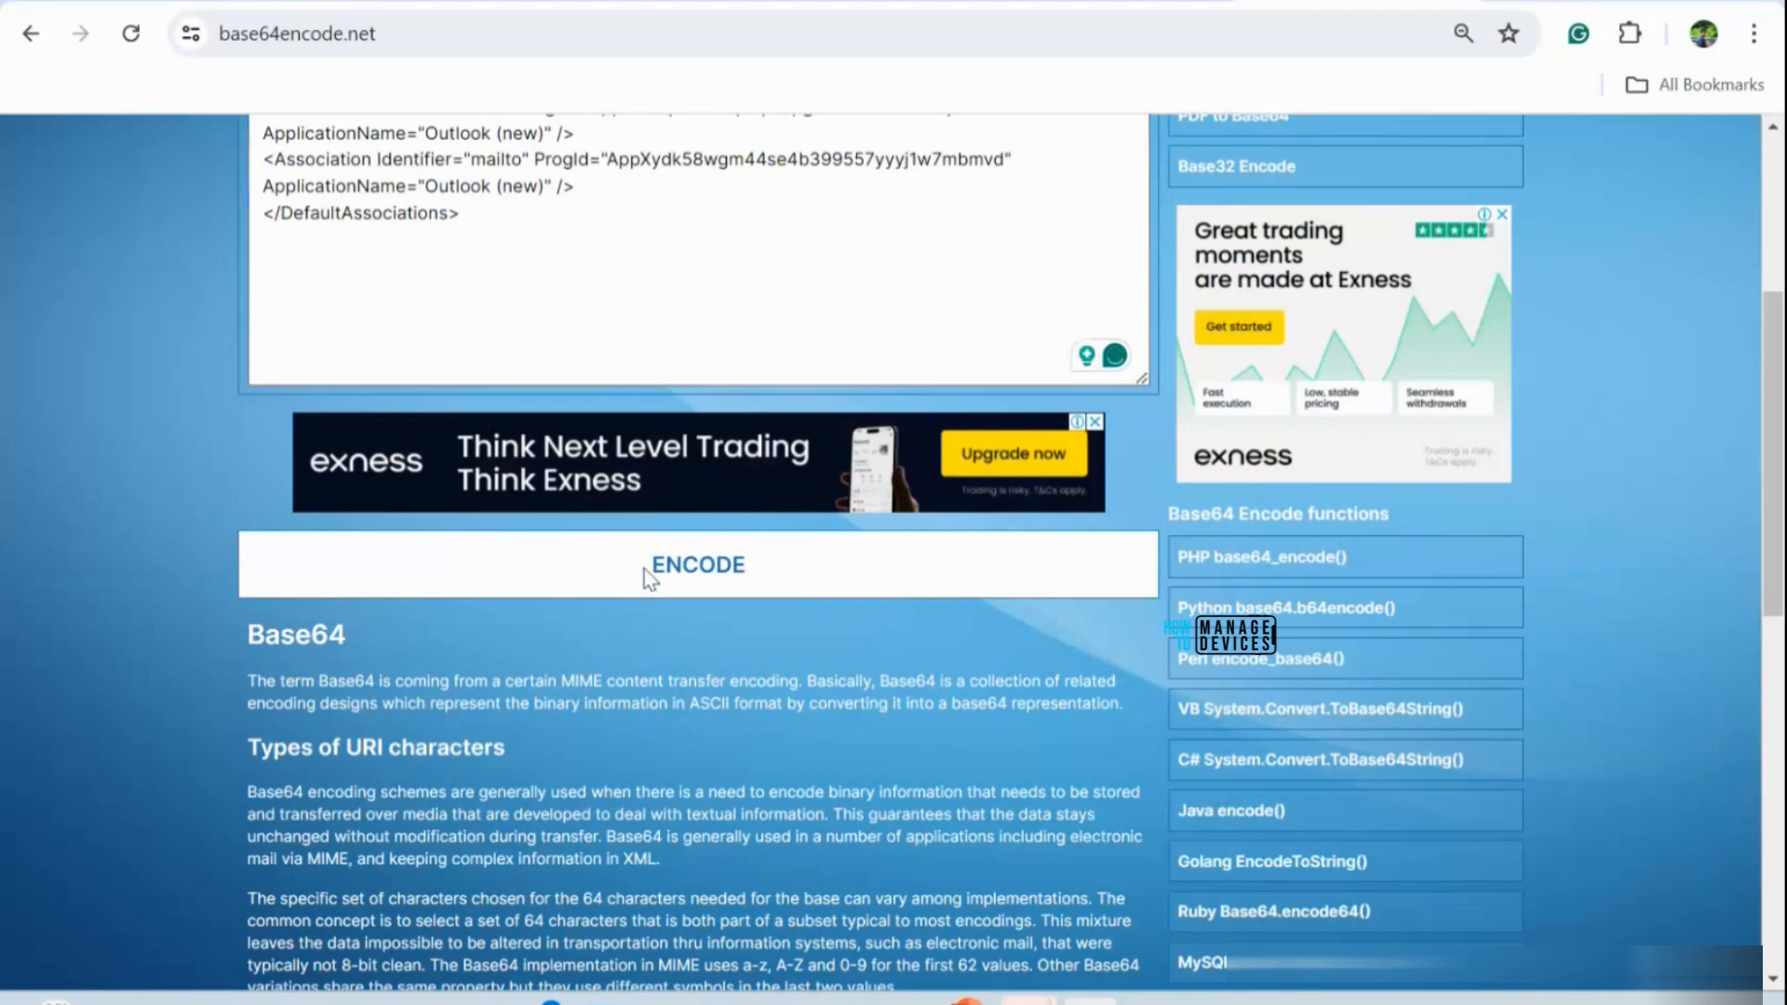
Copy the complete Base64 output into the Value of the OMA-URI row in the Intune admin center and save the row
scroll(646, 565, down, 4)
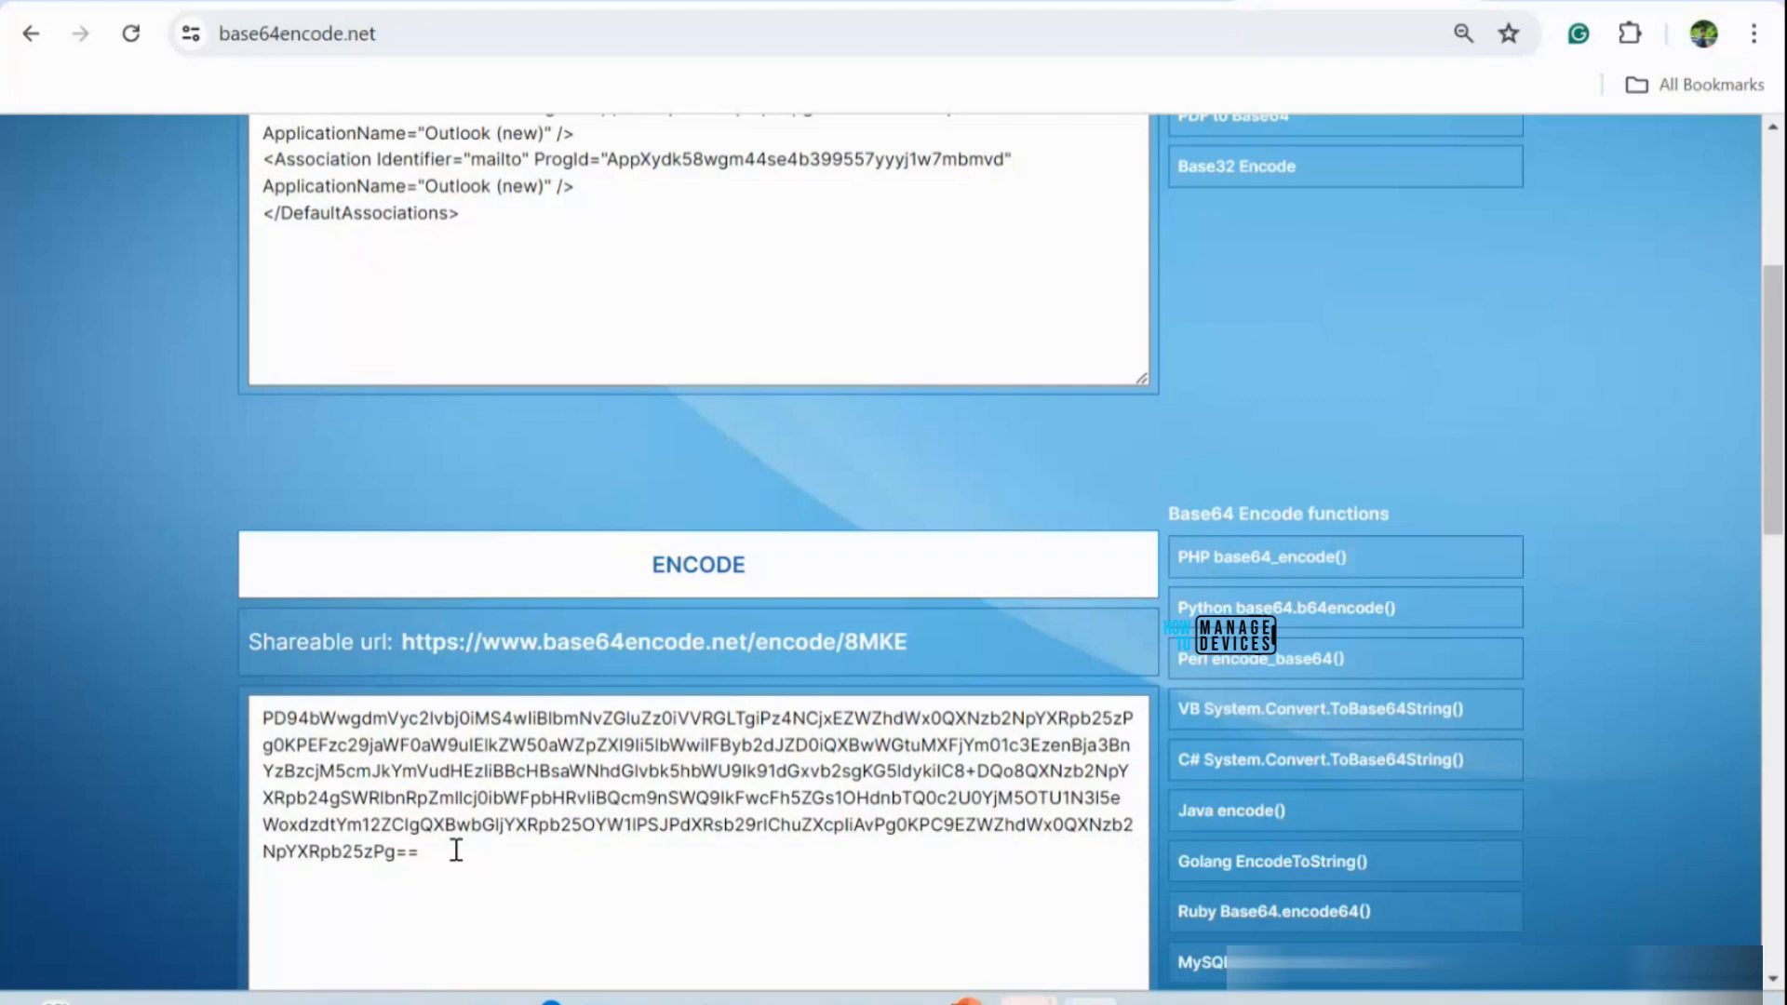
scroll(454, 850, down, 3)
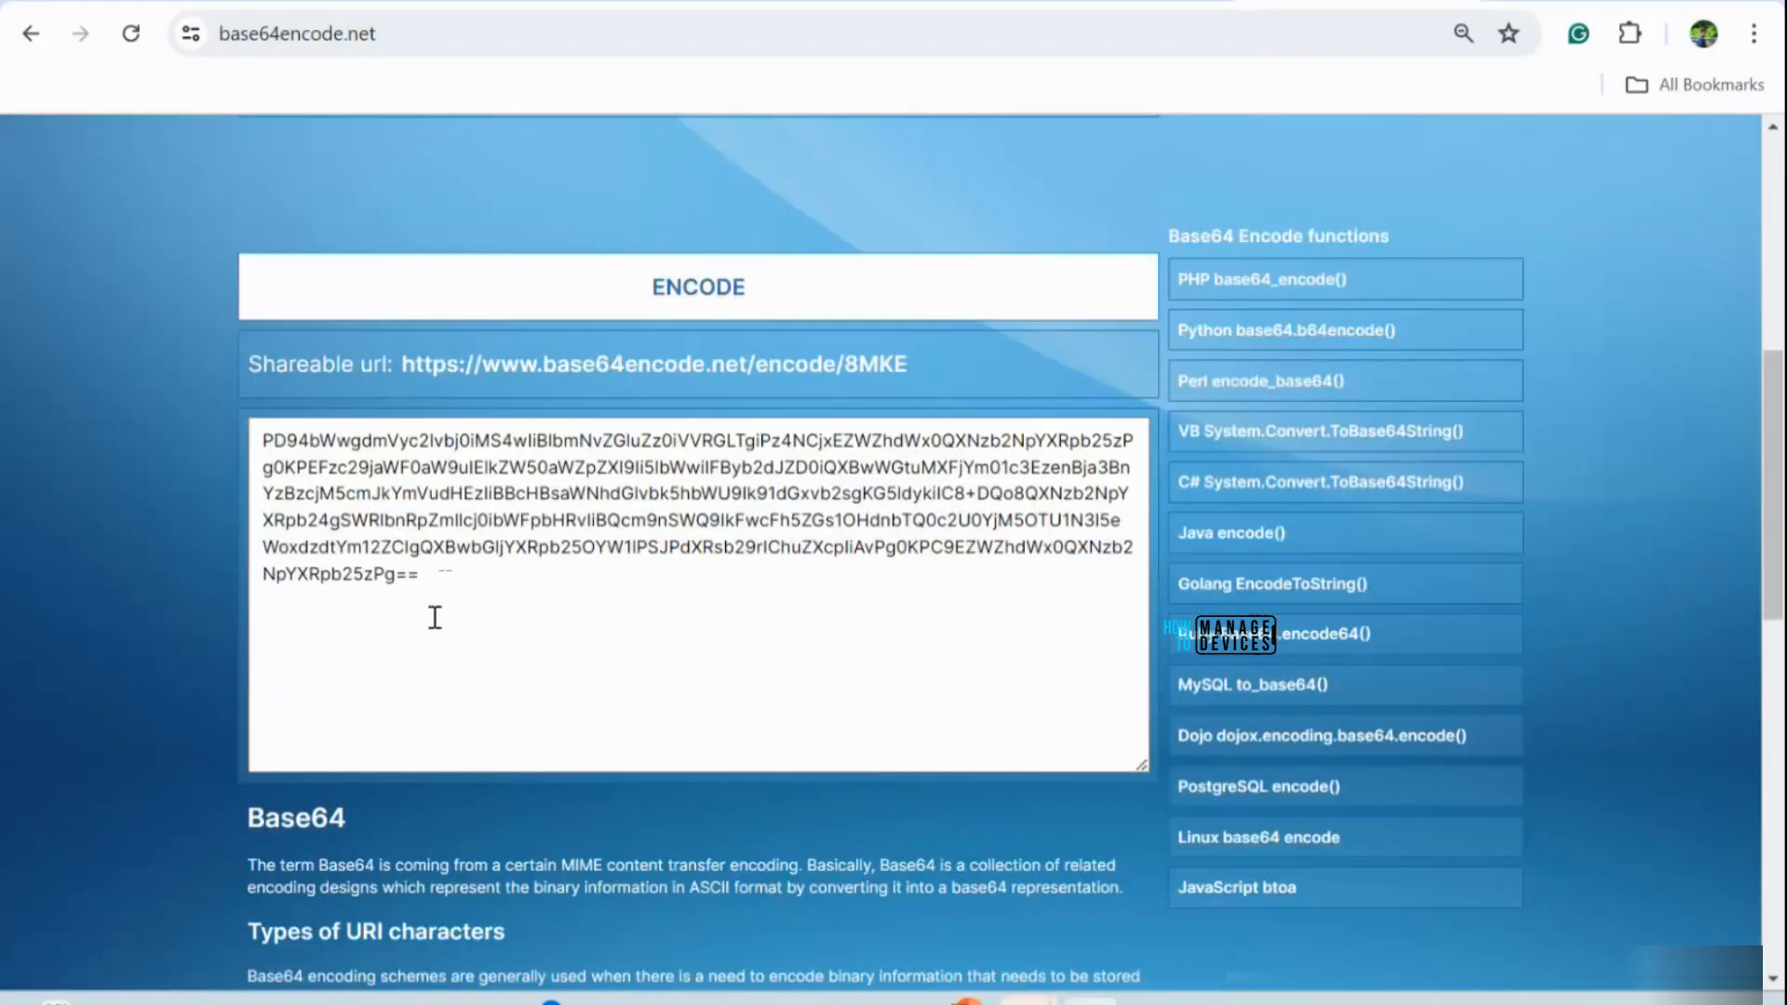
drag(421, 576, 261, 437)
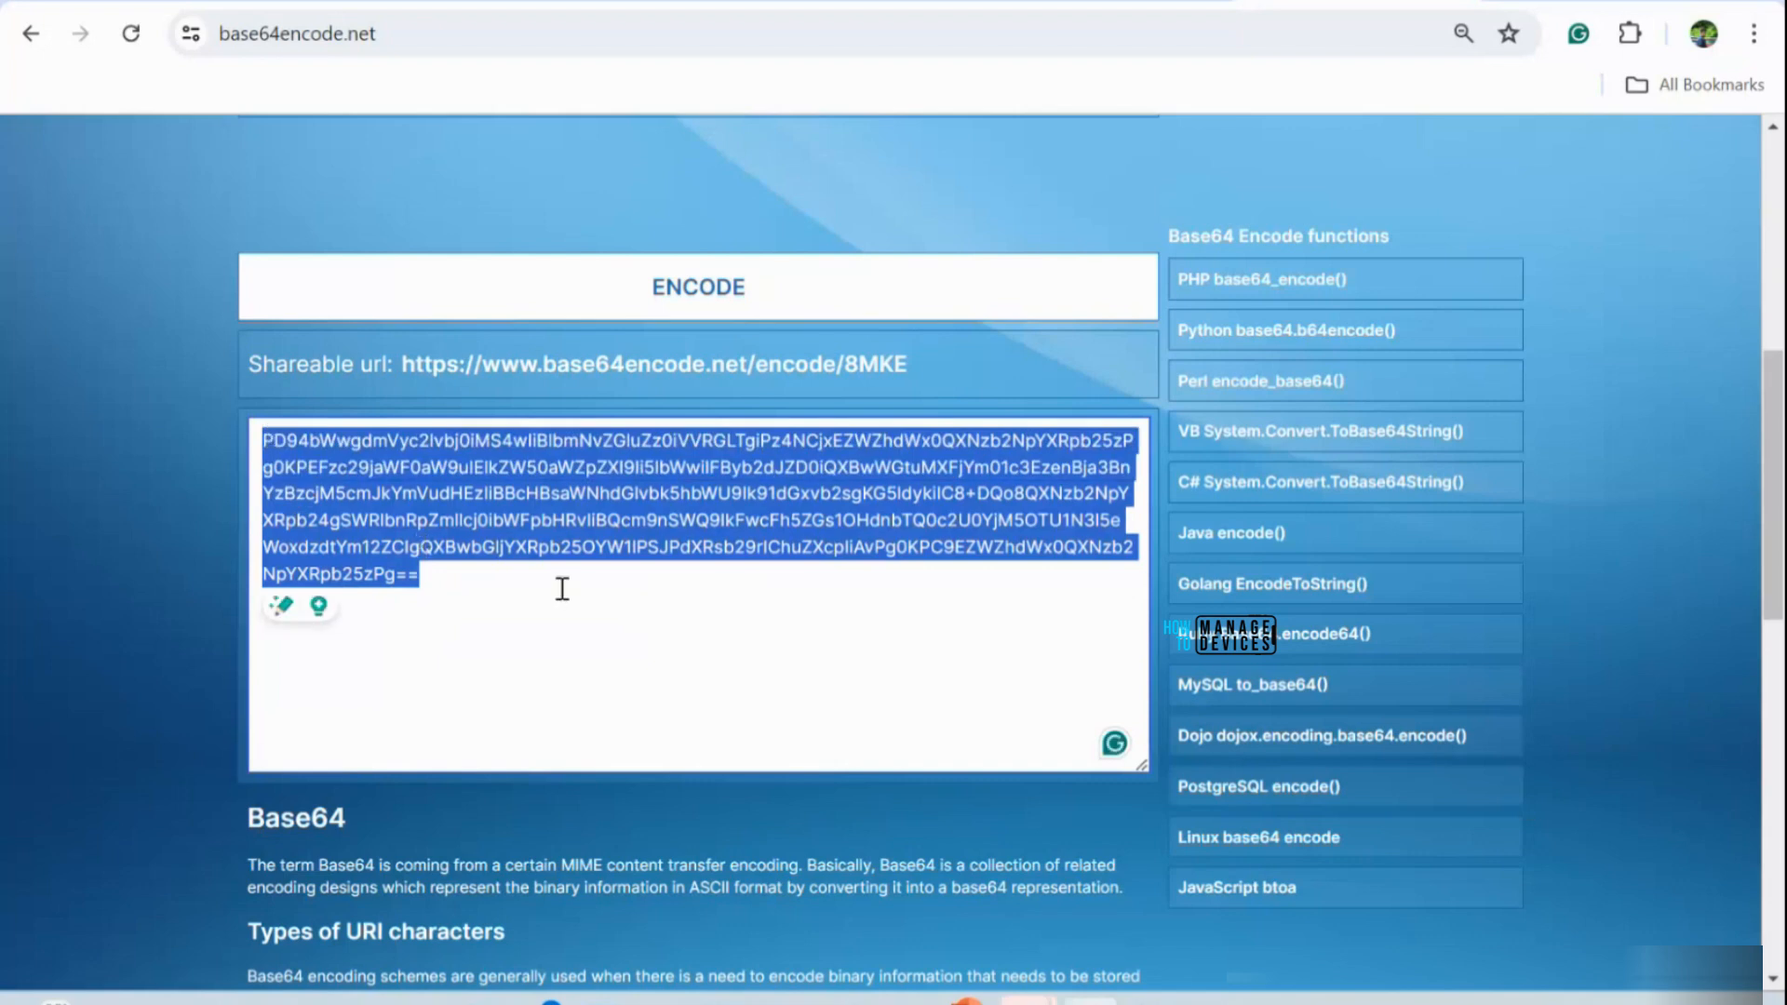
key(alt+Tab)
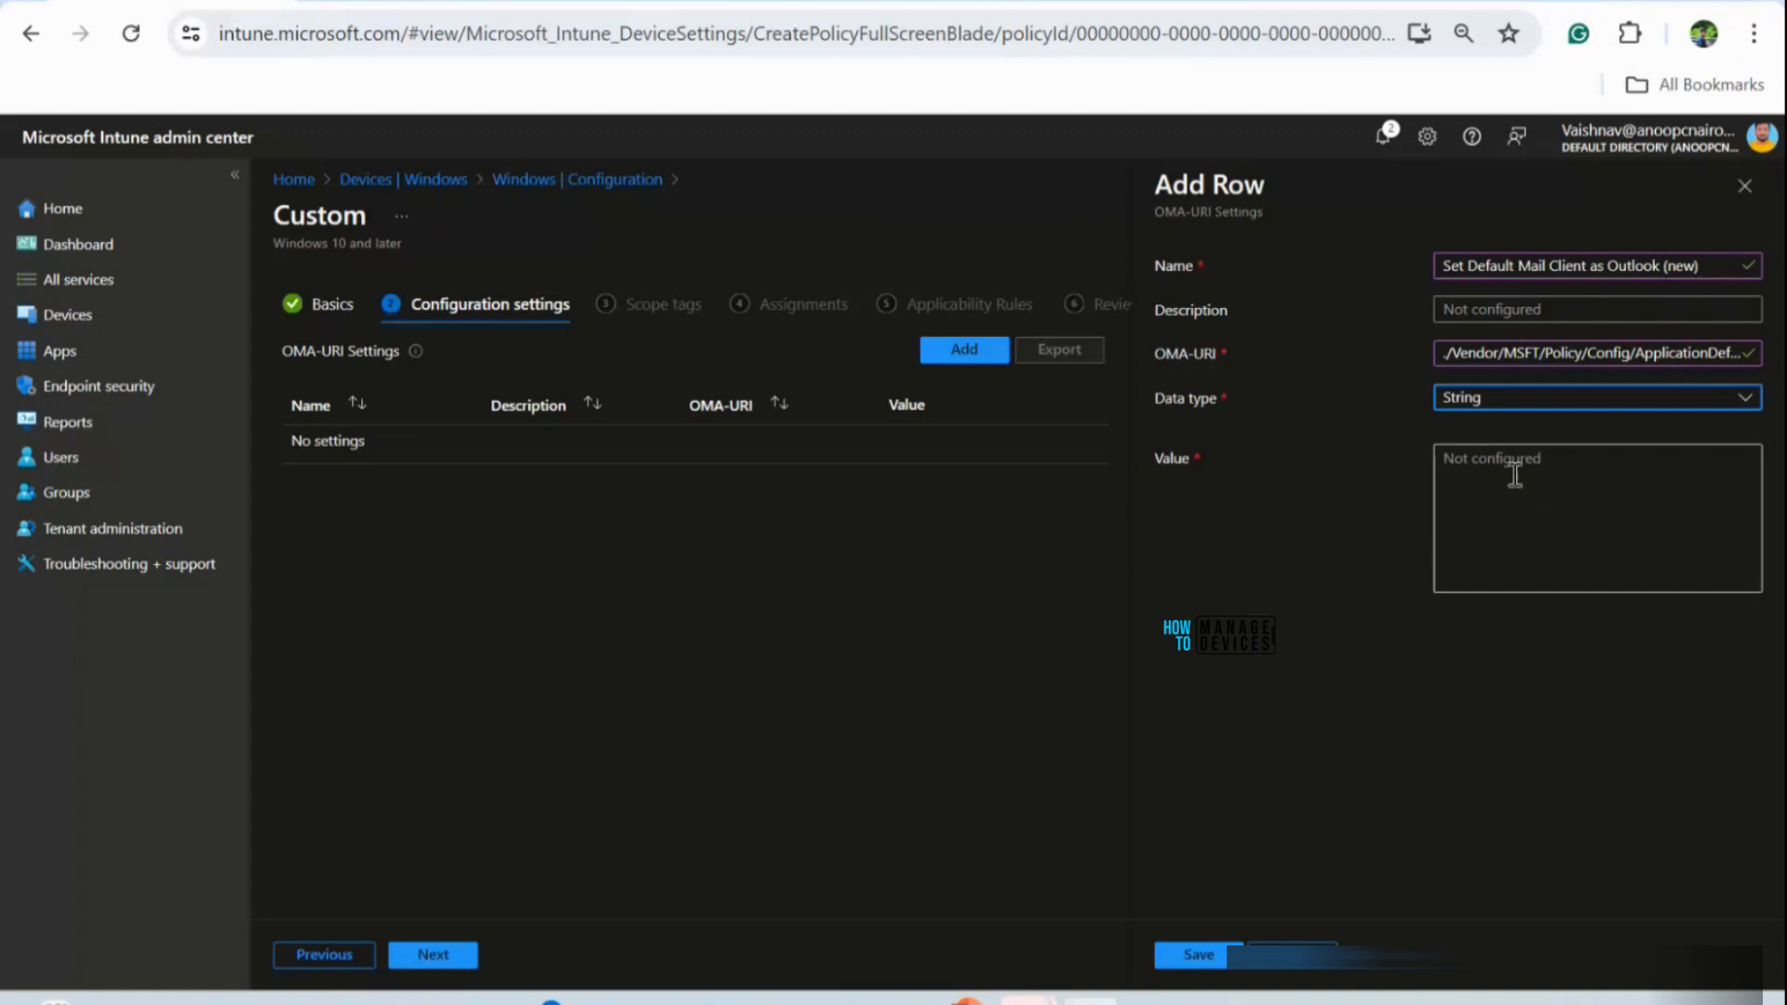
click(1513, 473)
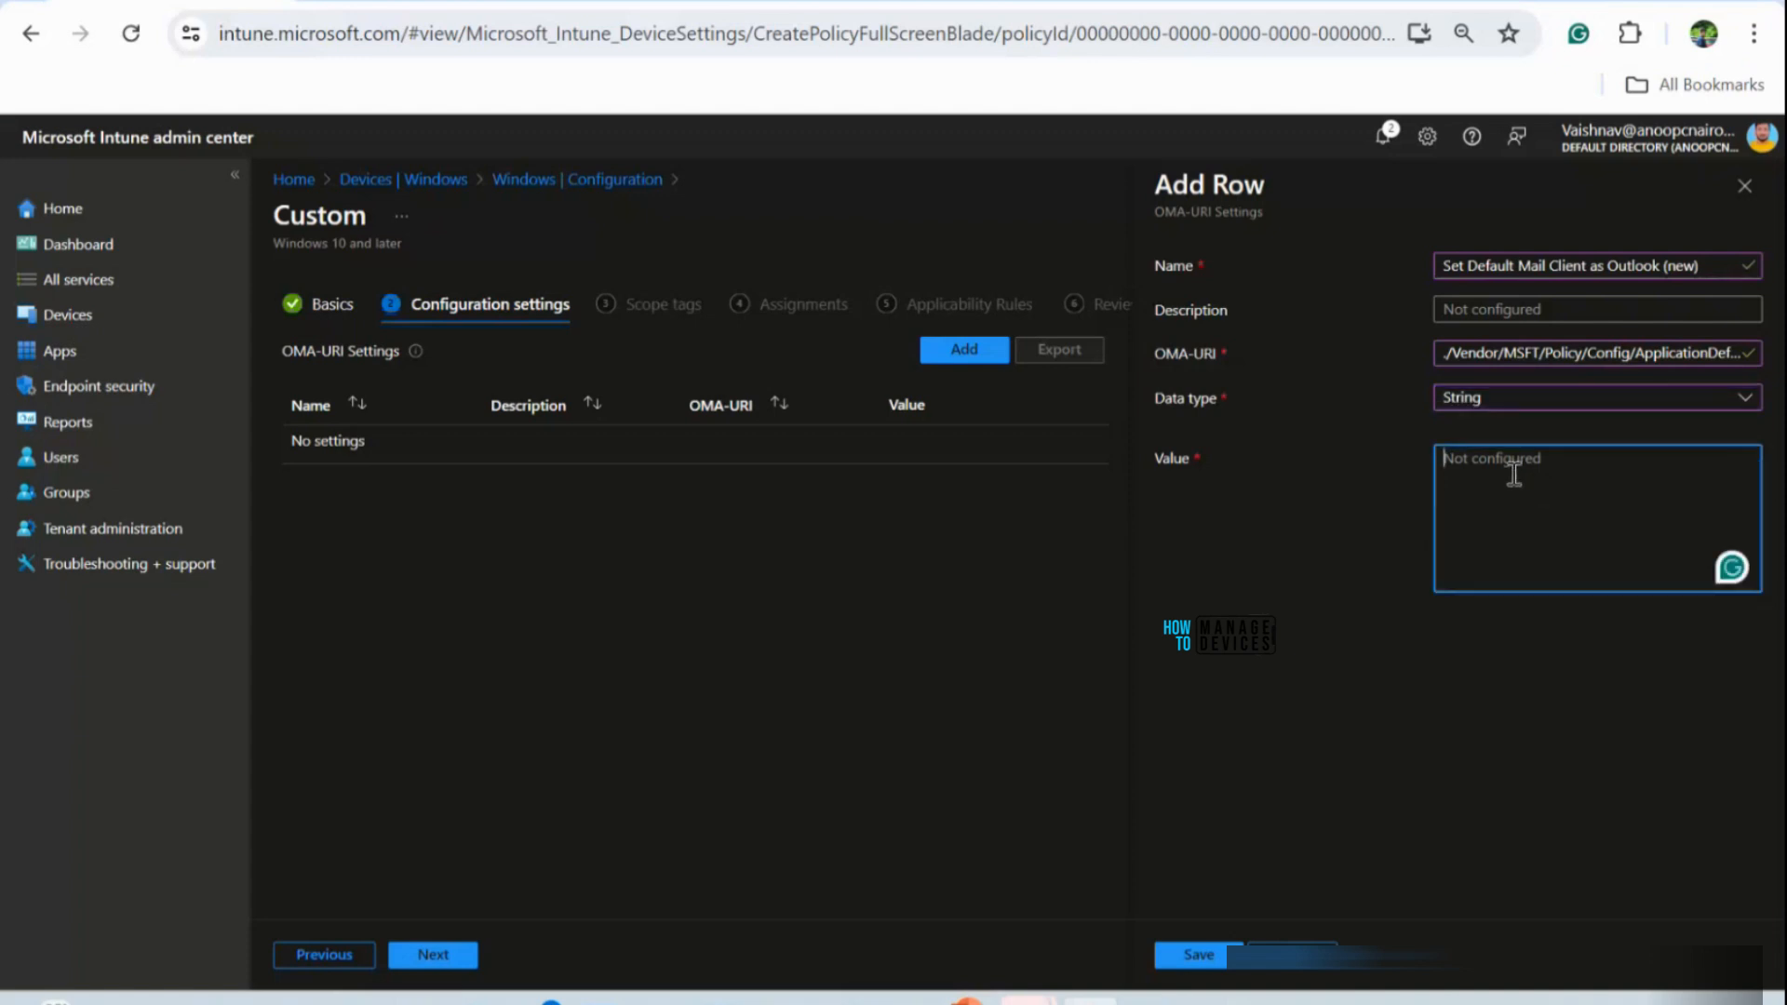
key(ctrl+v)
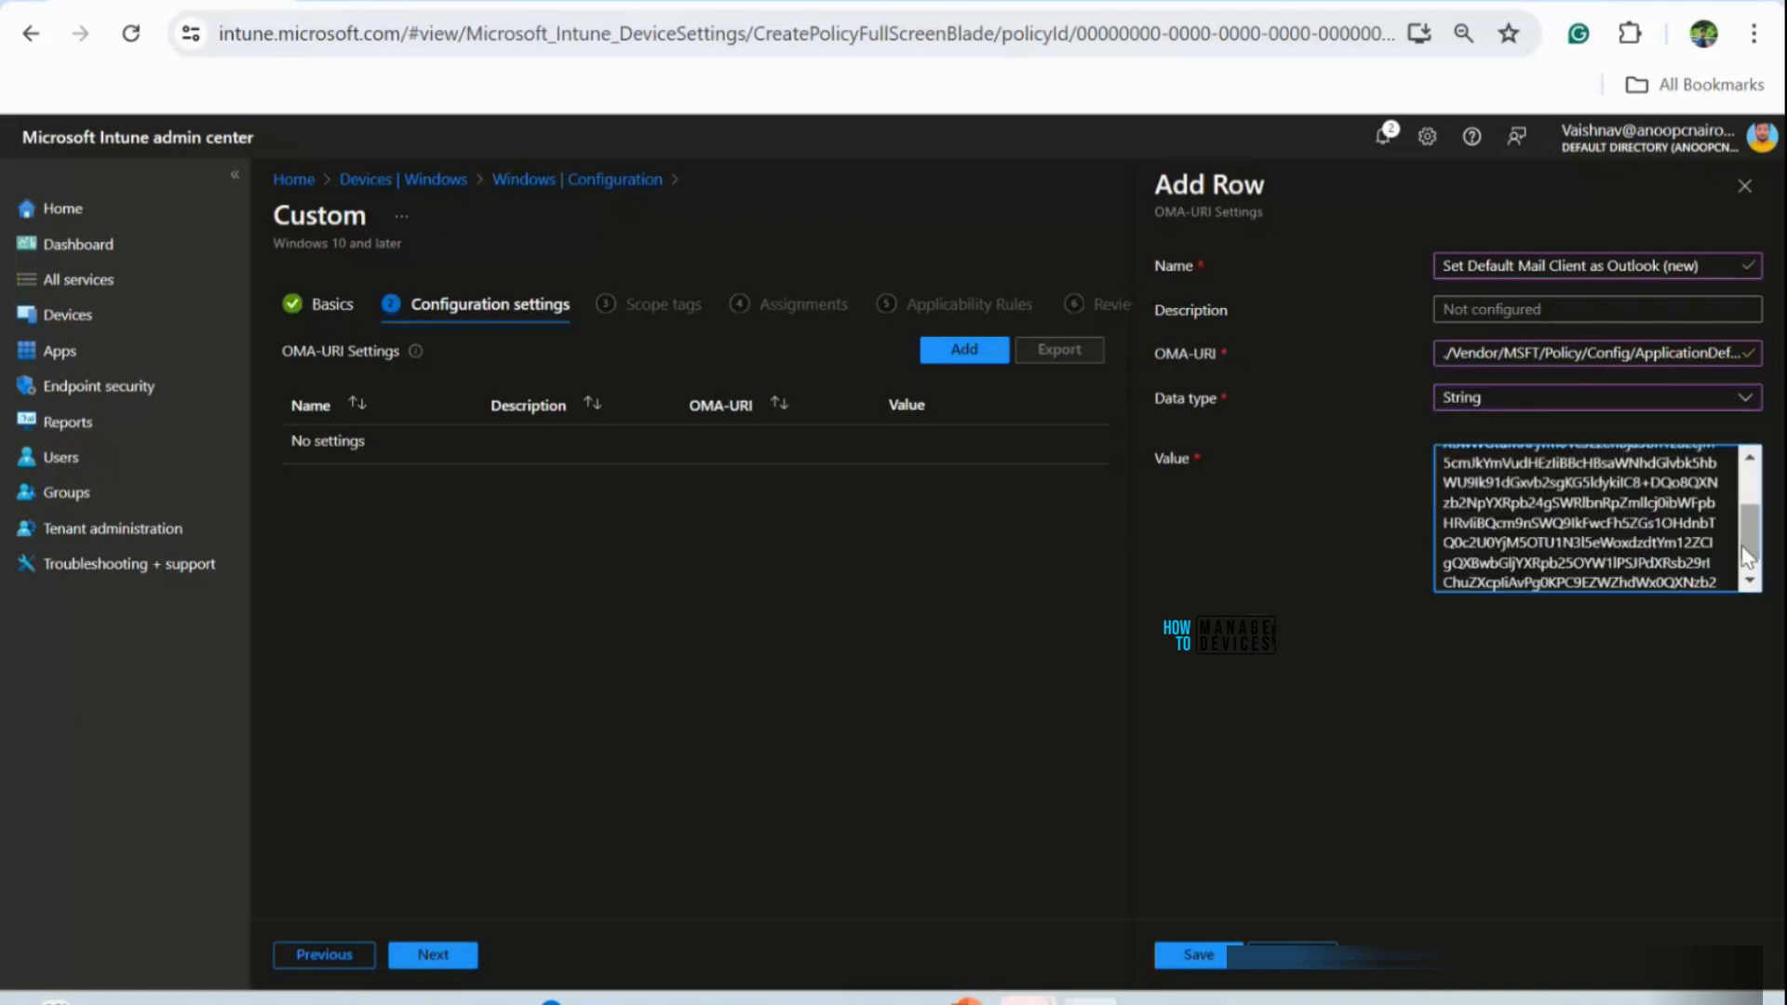
drag(1747, 557, 1746, 512)
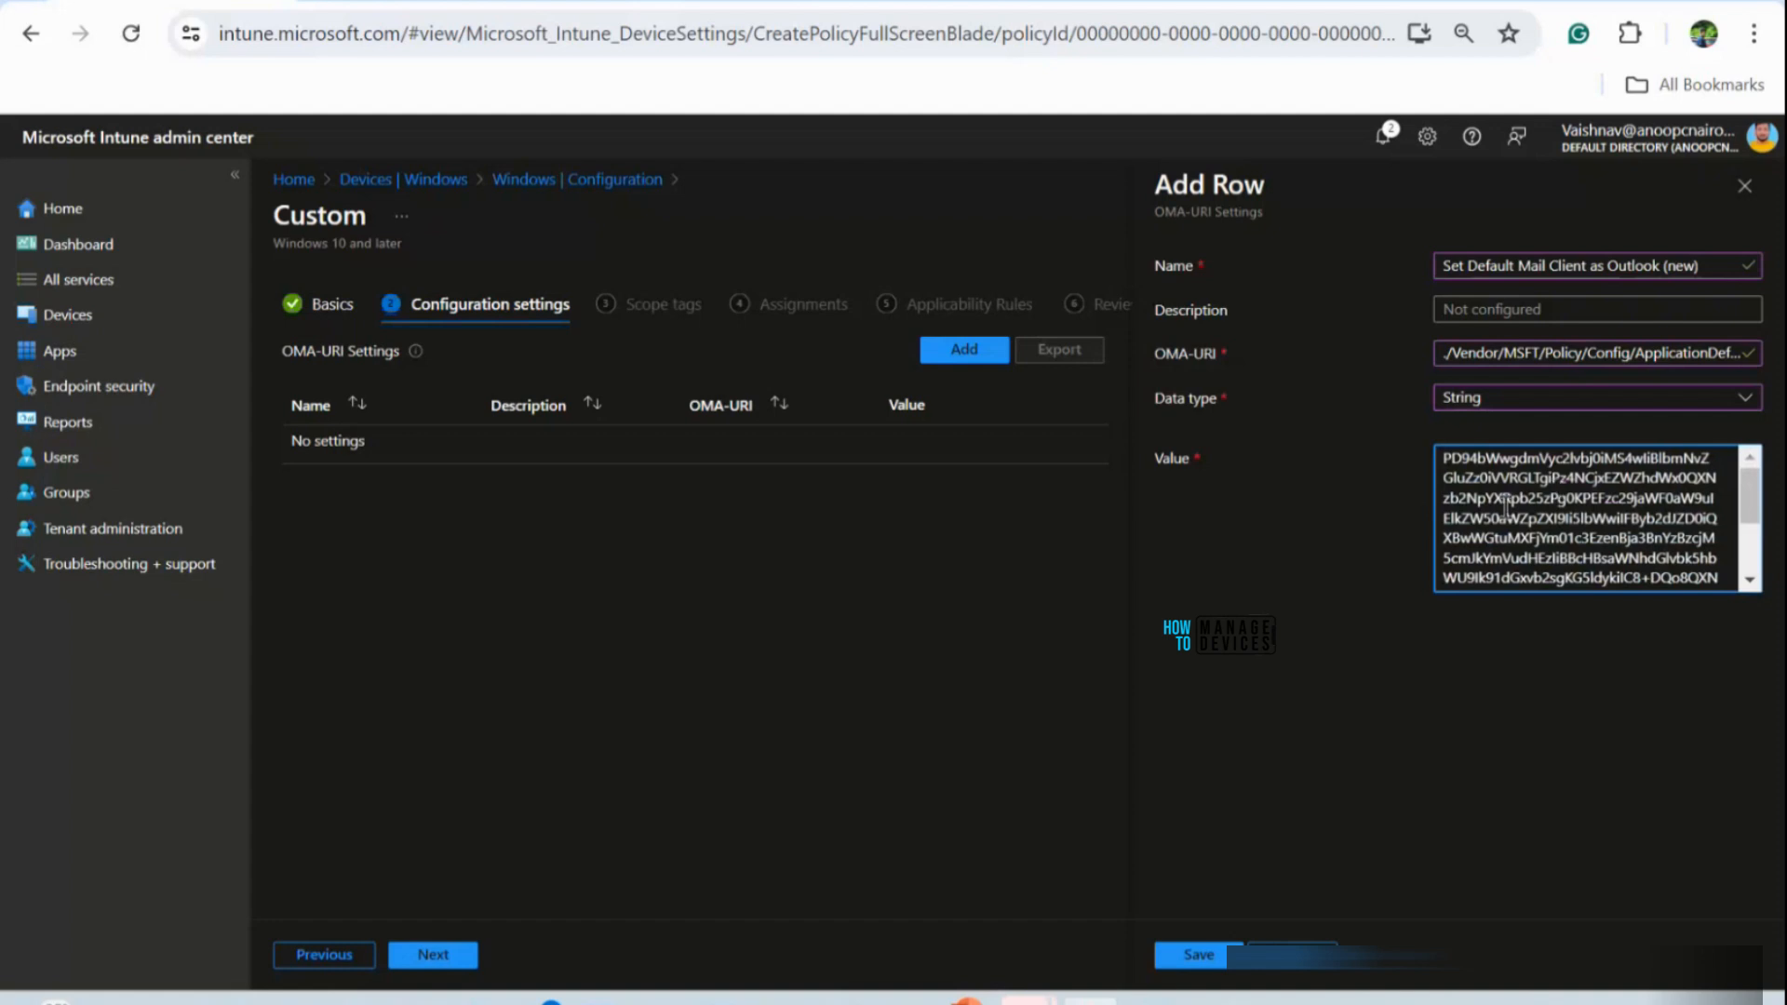
scroll(1504, 505, down, 2)
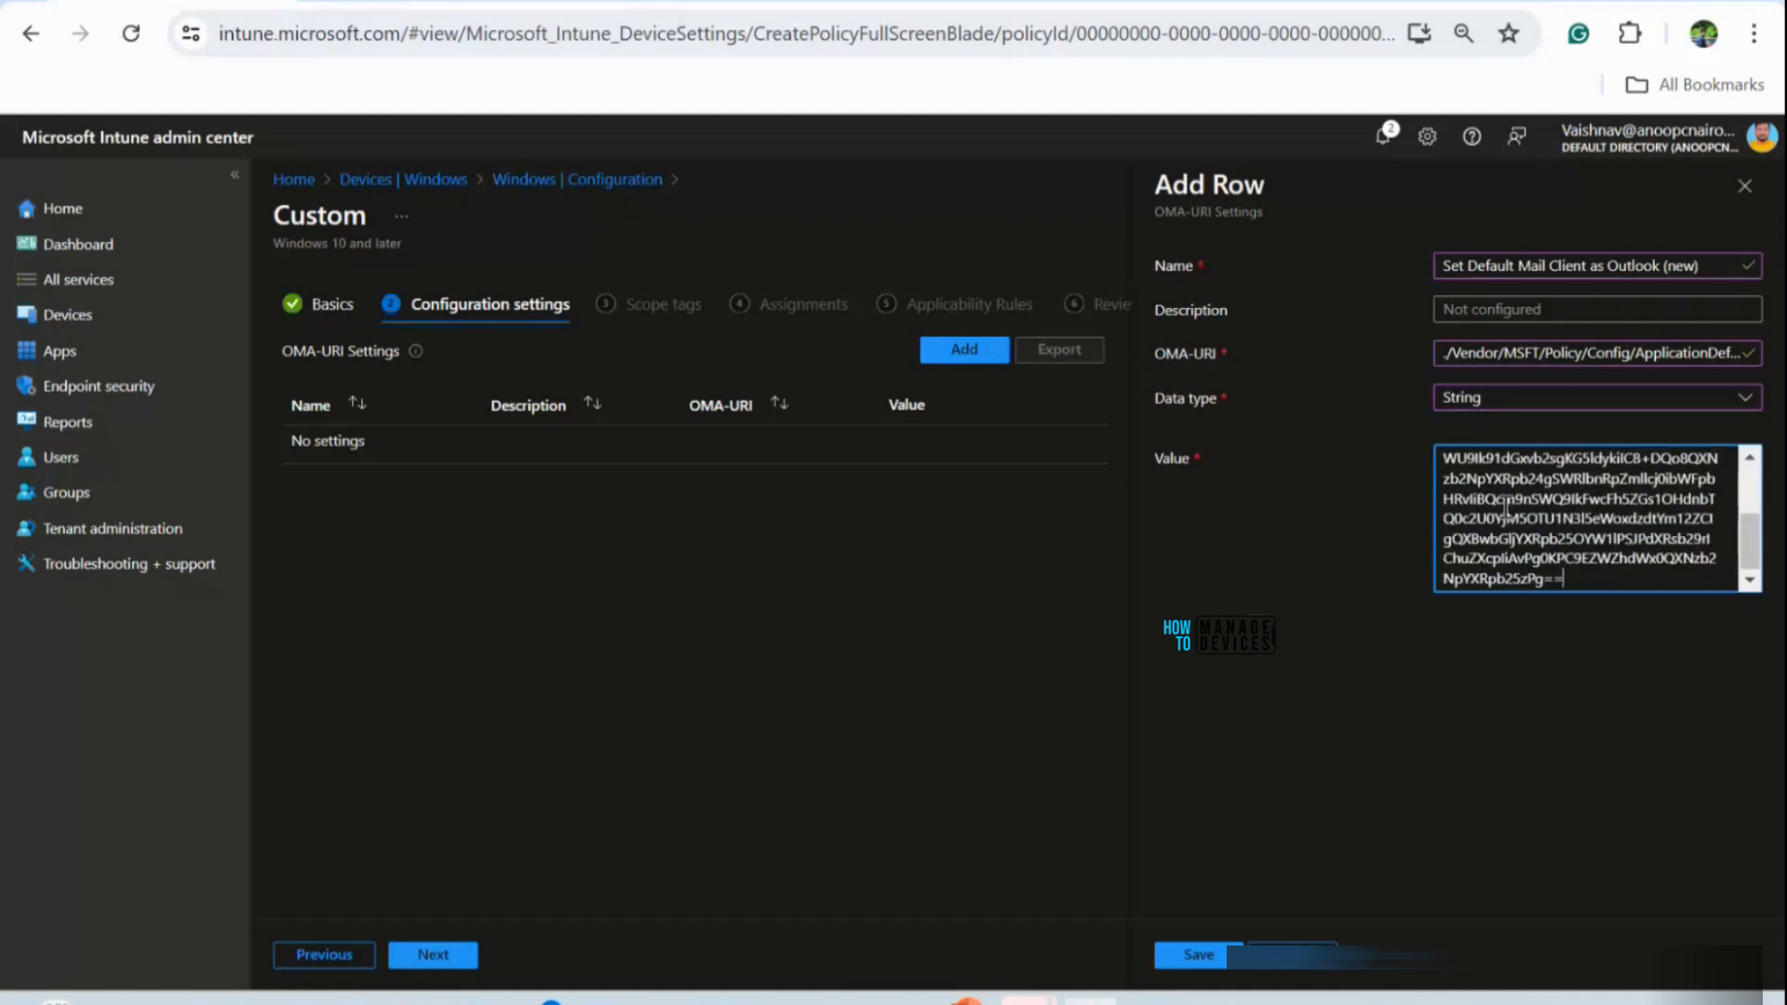
click(1201, 957)
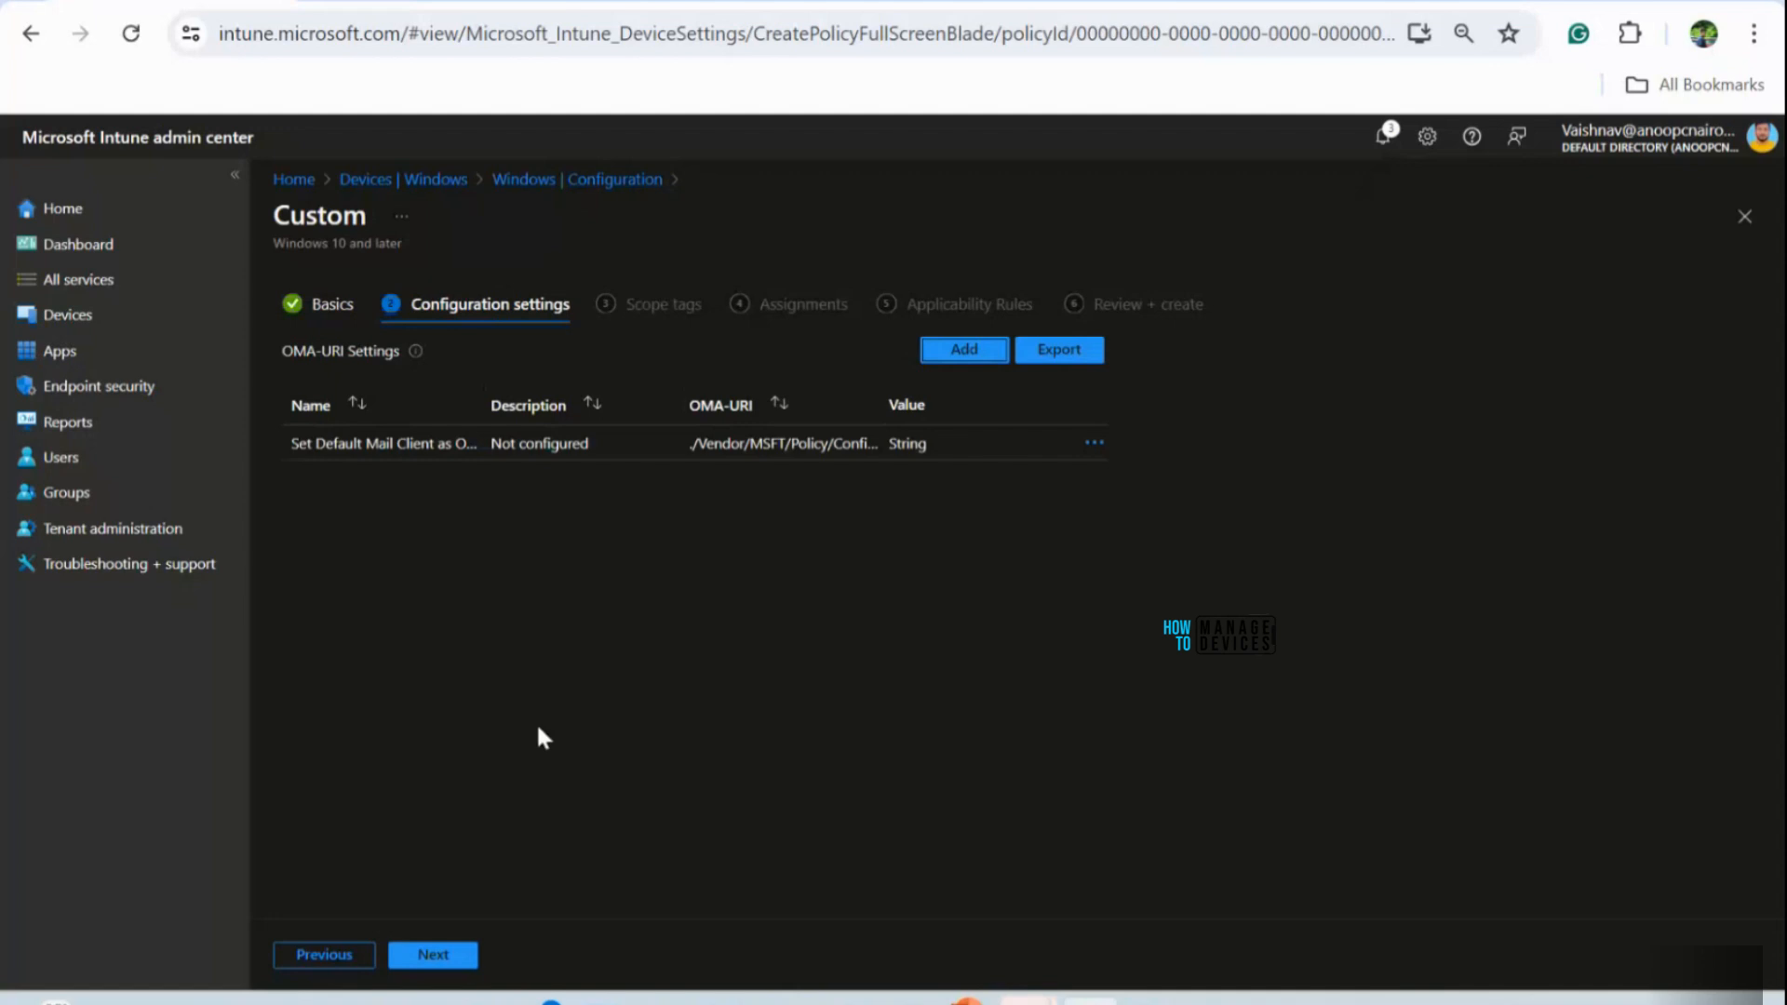
Keep the Default scope tag and add the HTMD - Test Computers group to the policy's included groups, searching for "HTMD"
click(458, 957)
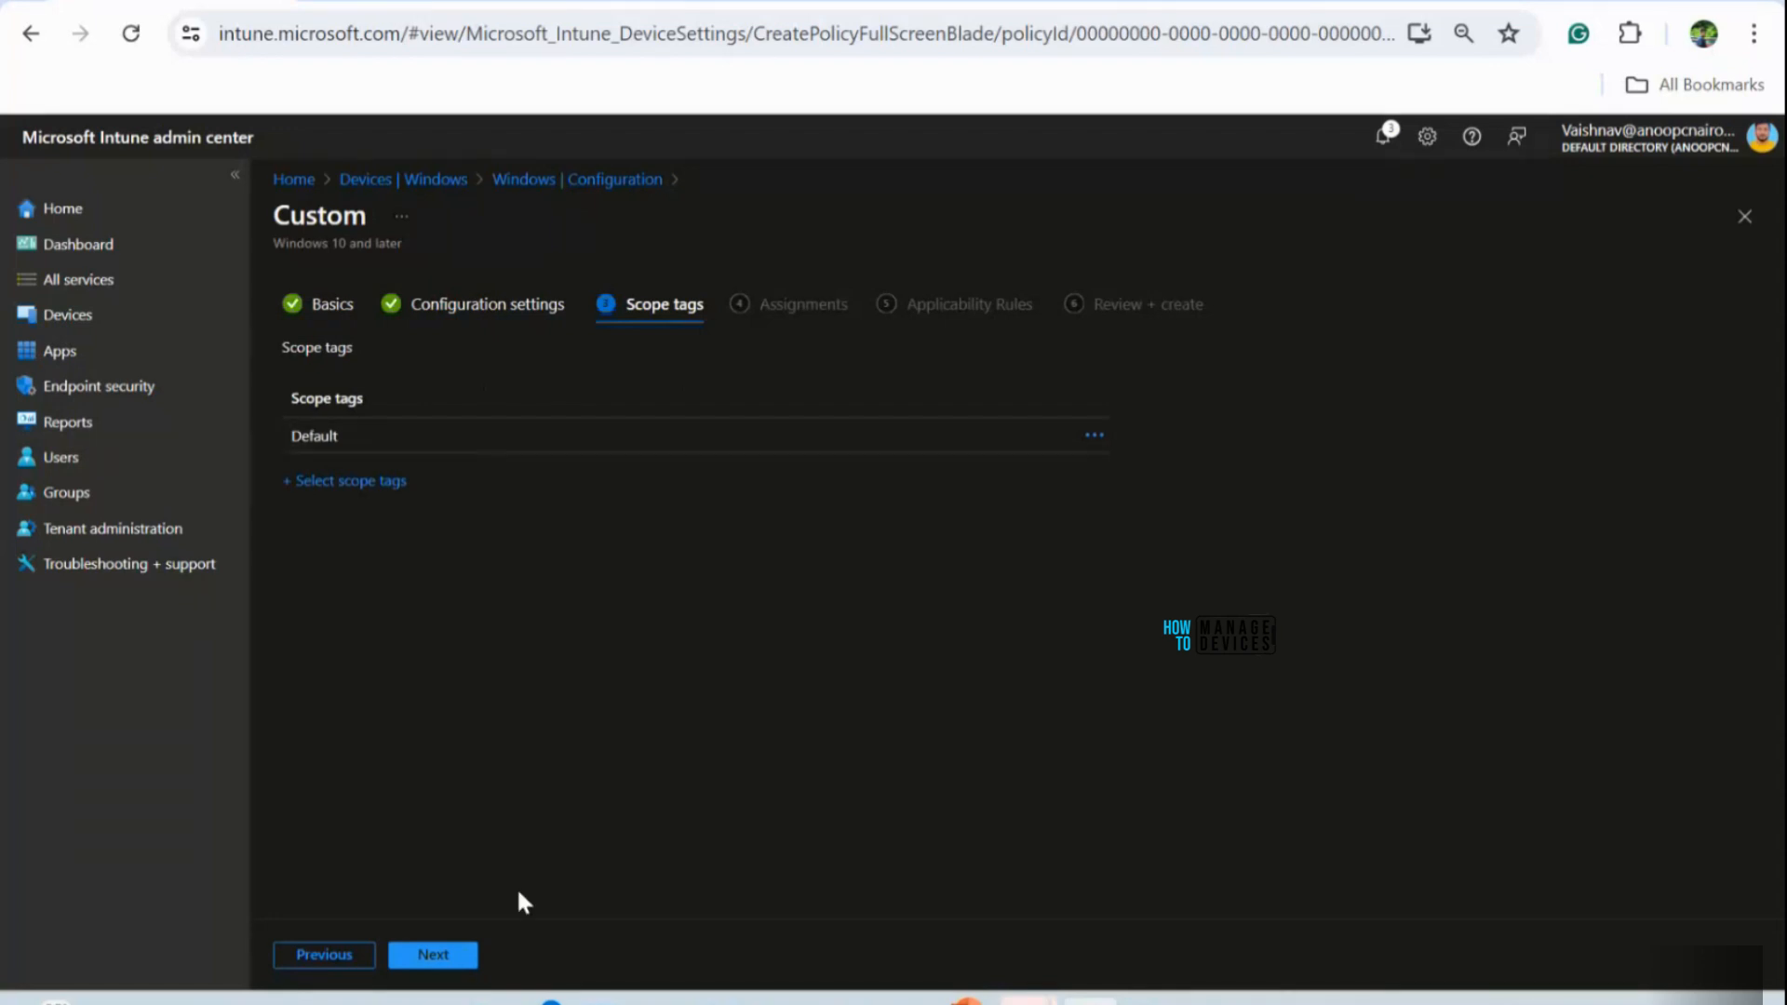
click(448, 948)
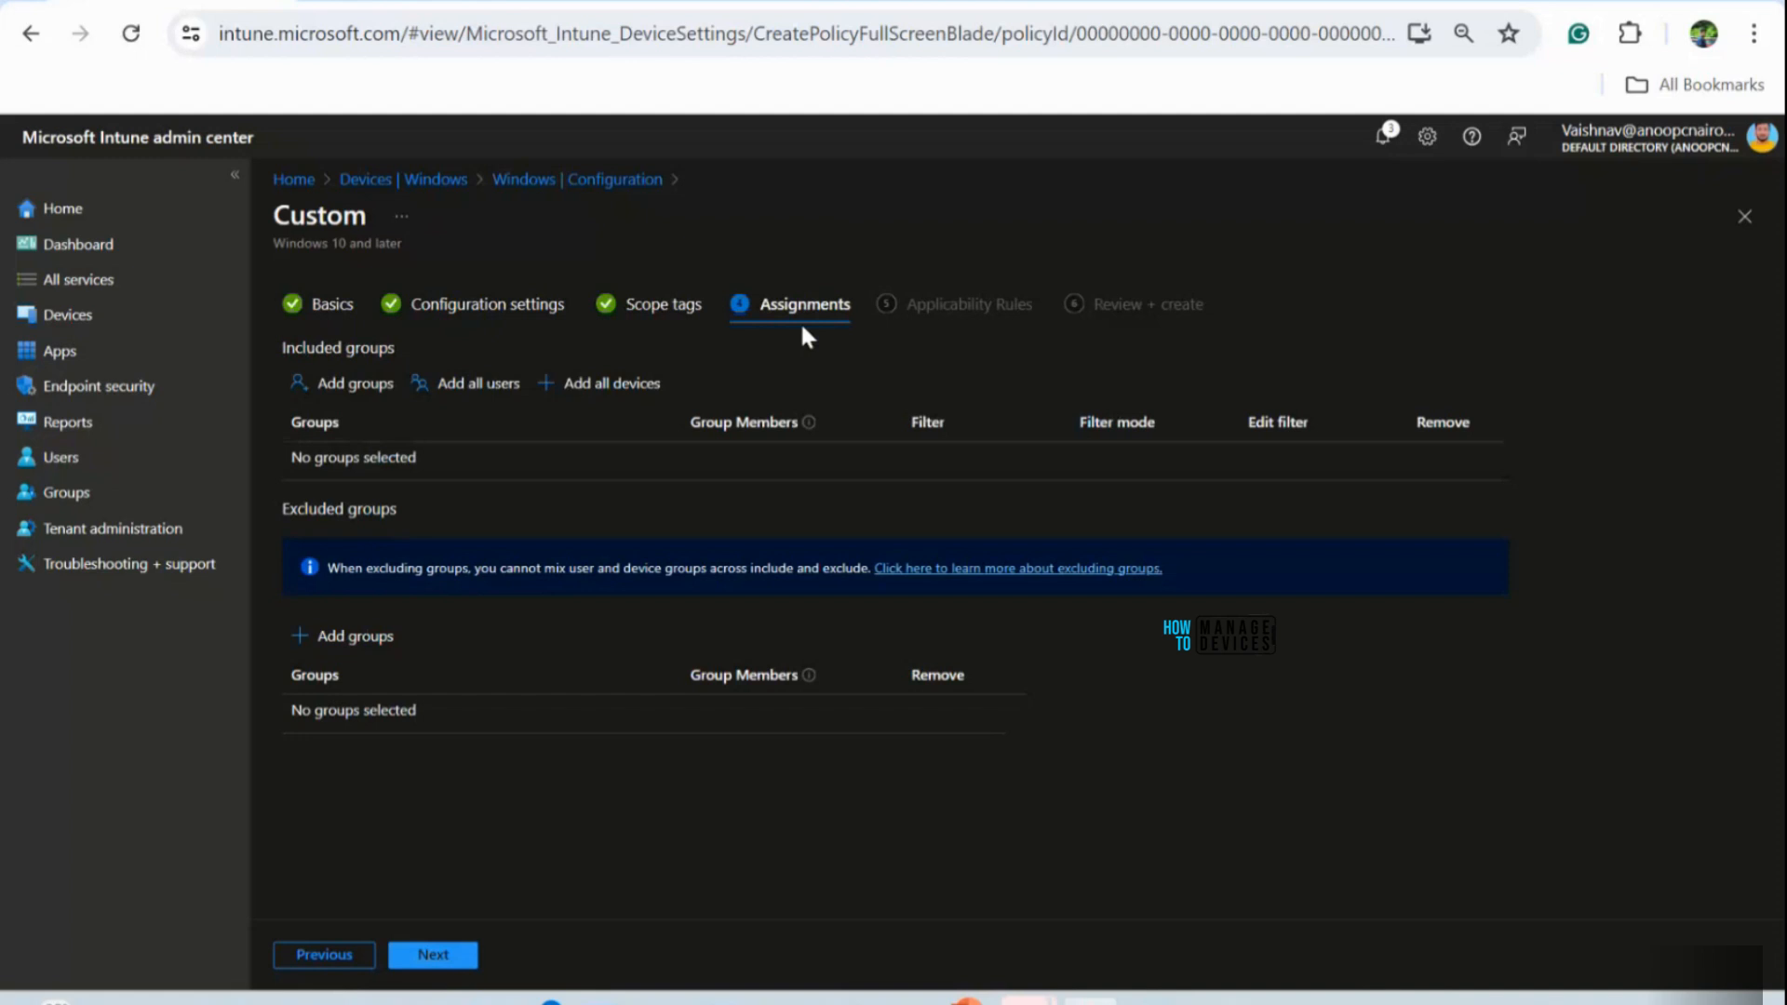
click(354, 385)
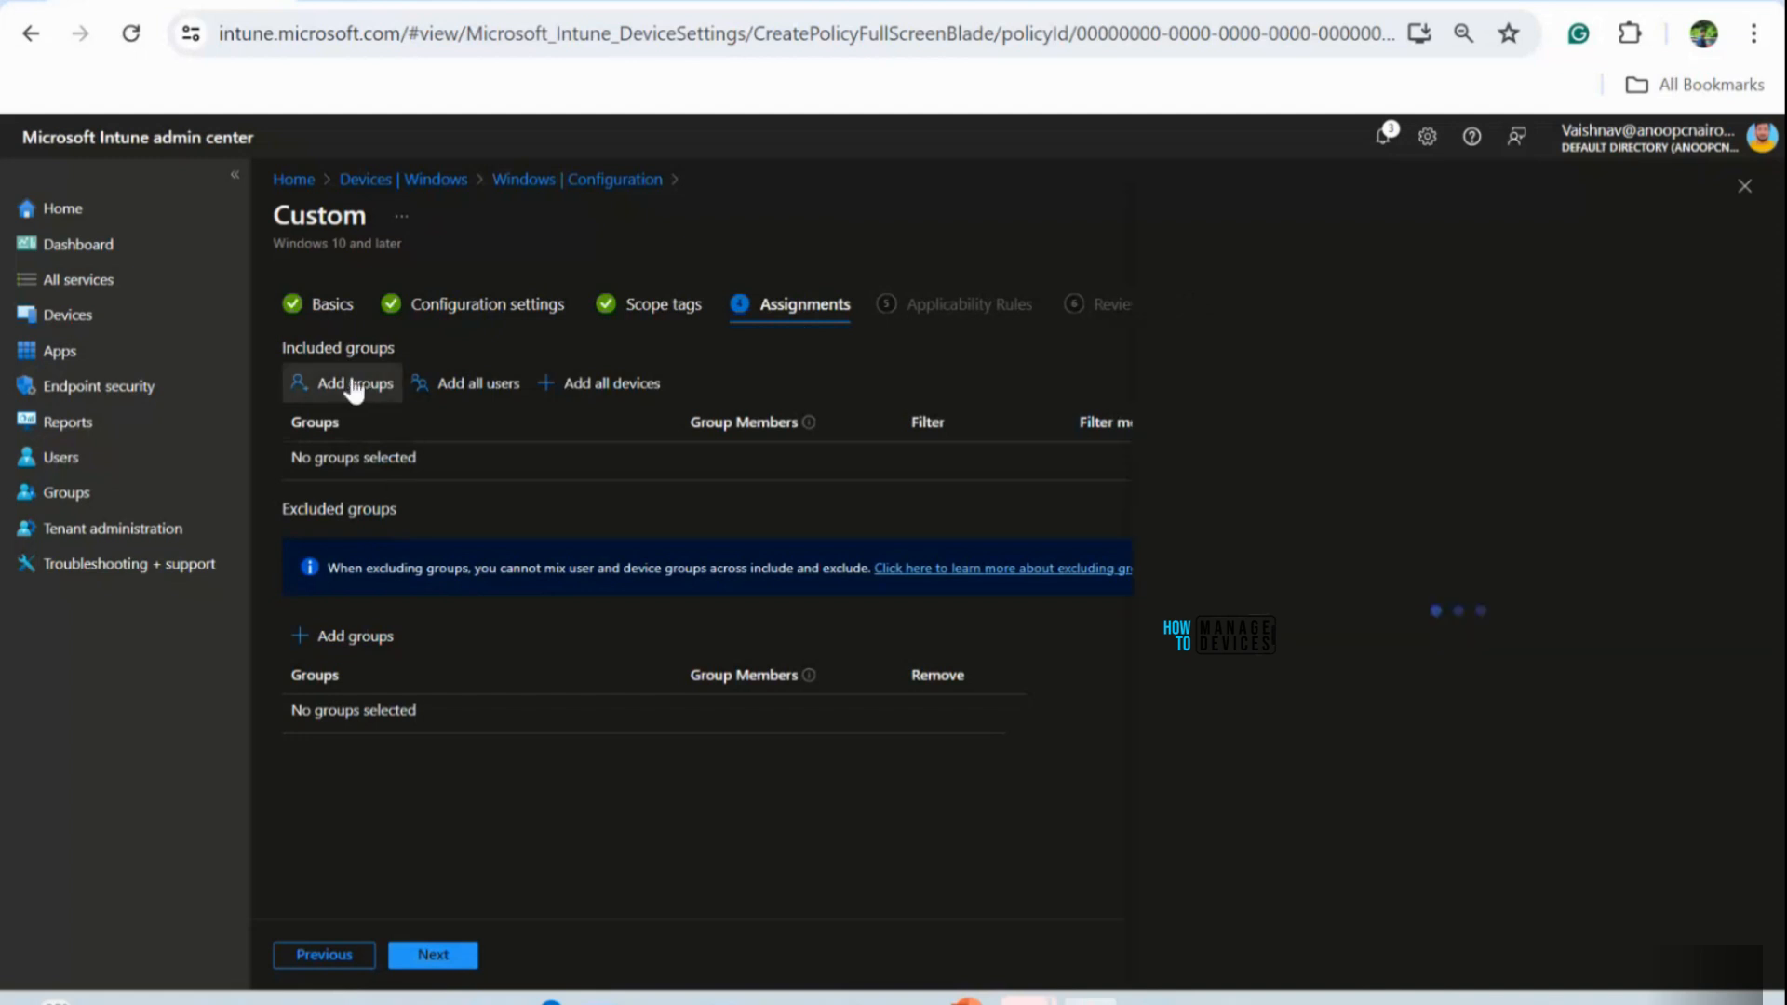
click(657, 353)
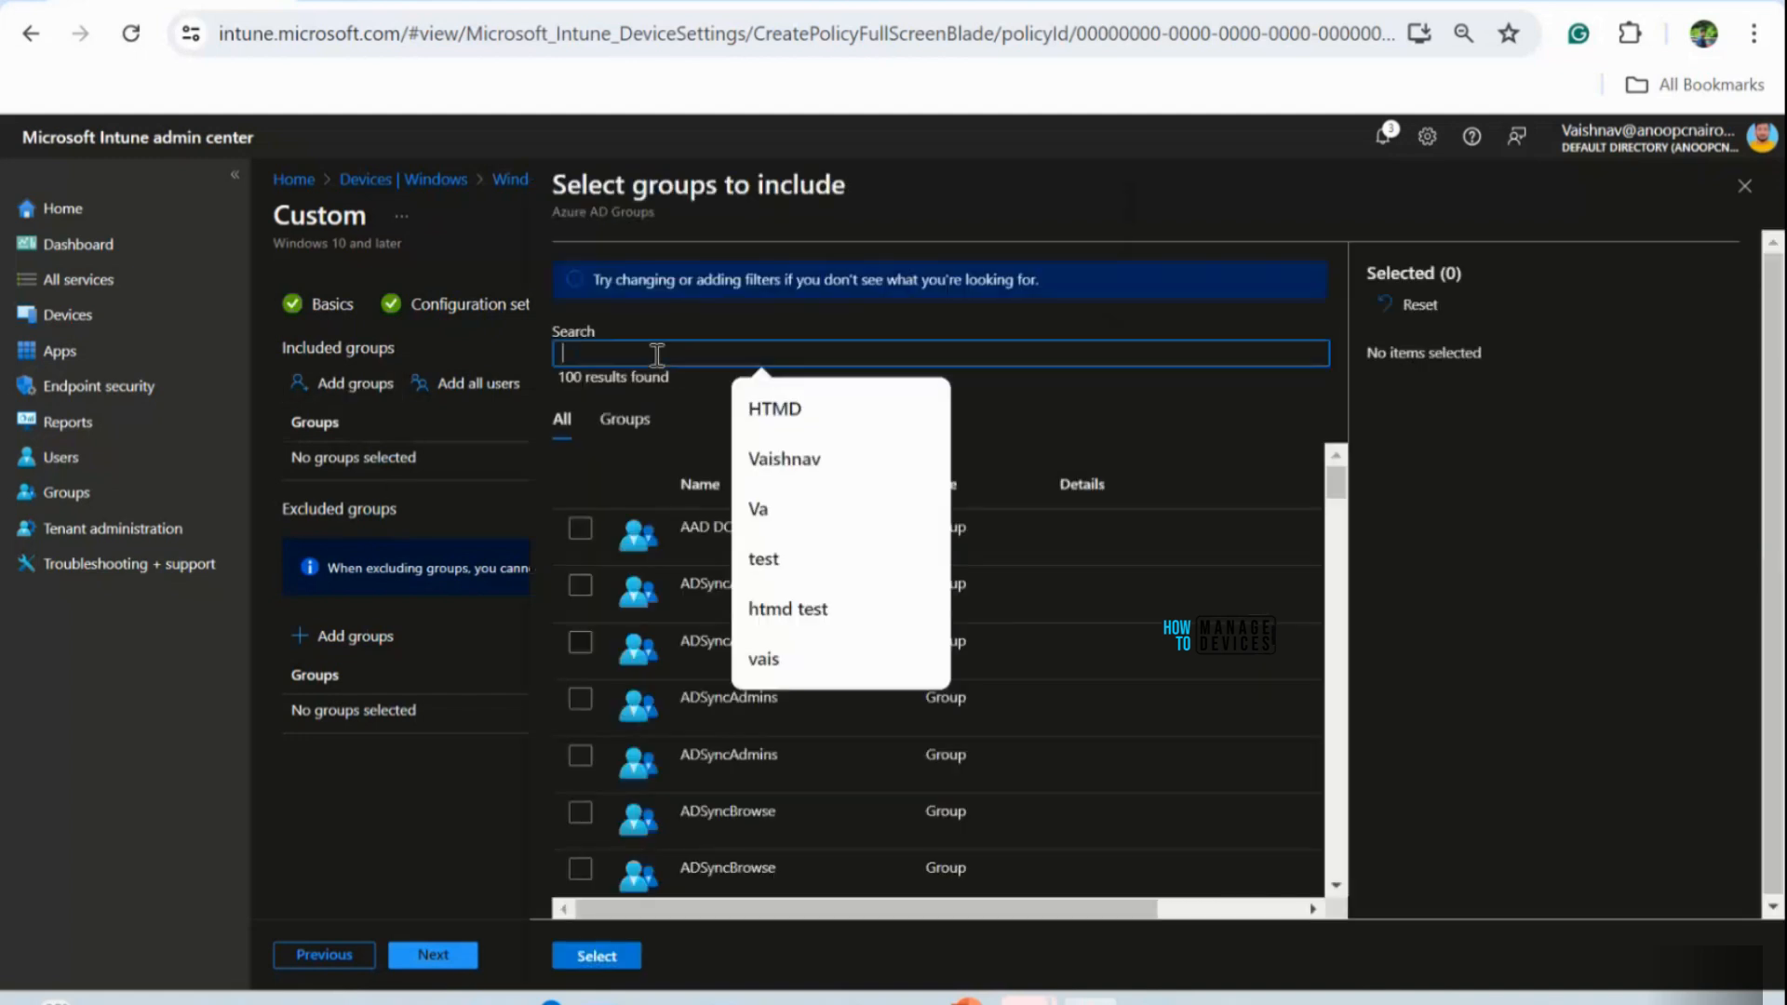
click(782, 411)
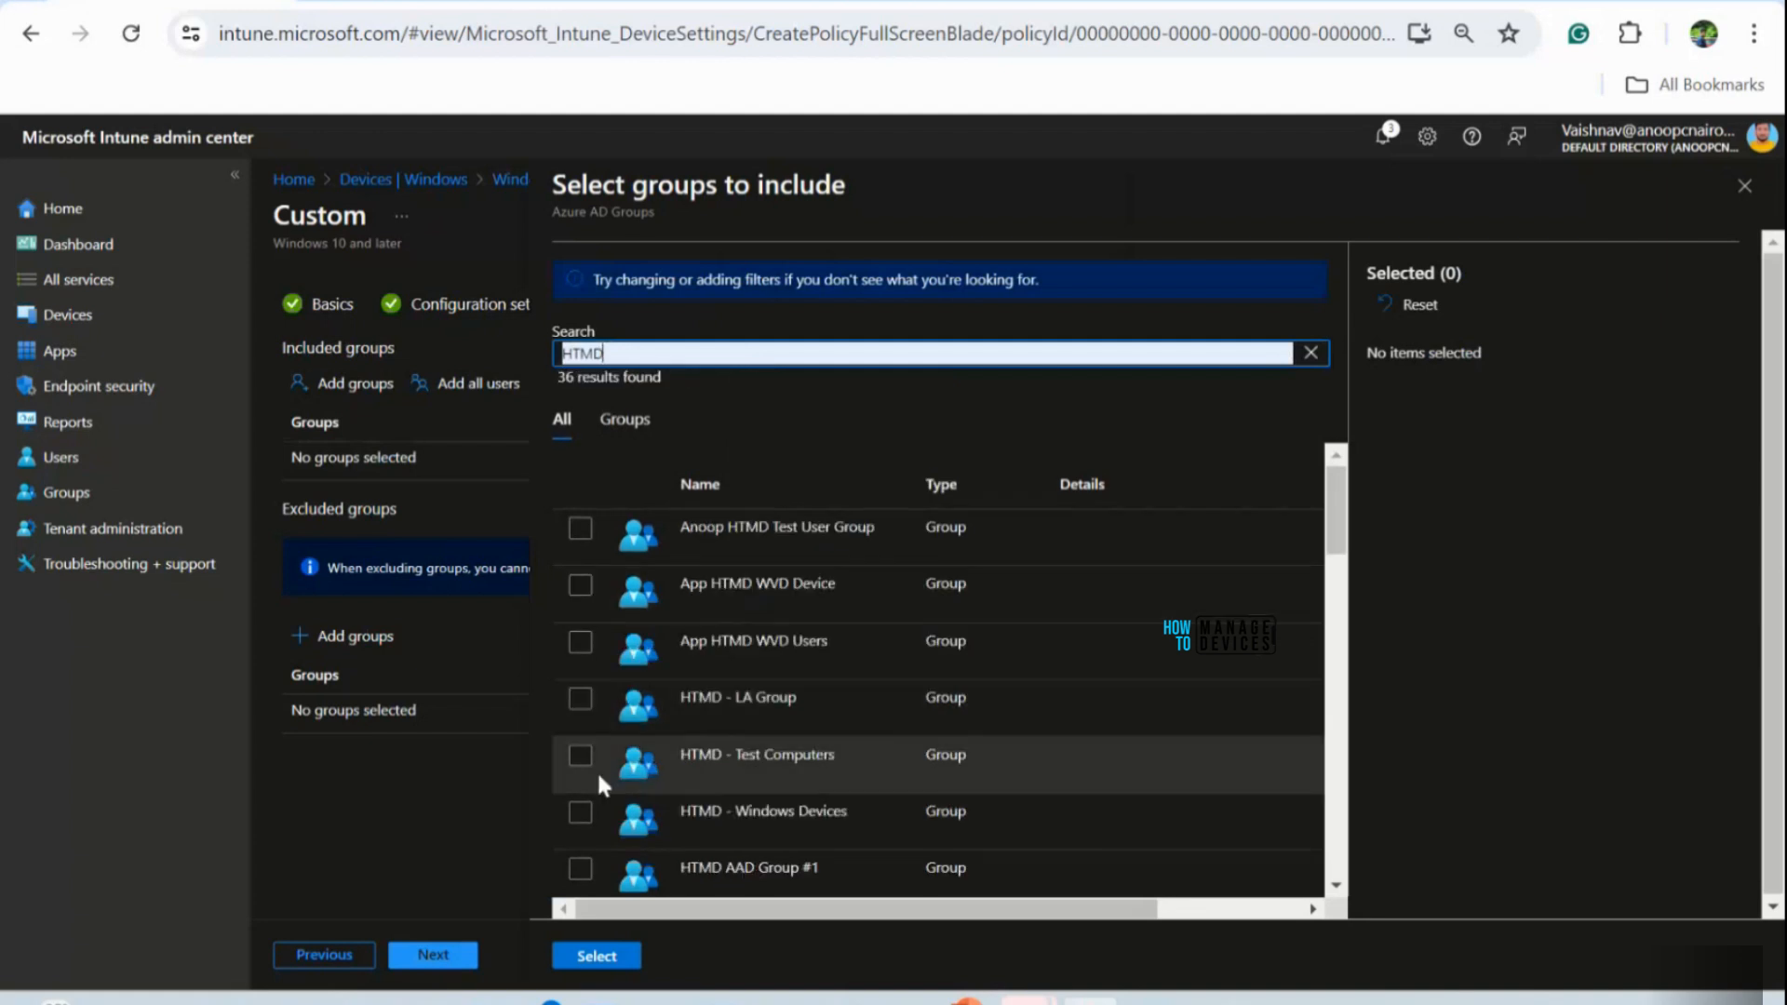
click(578, 754)
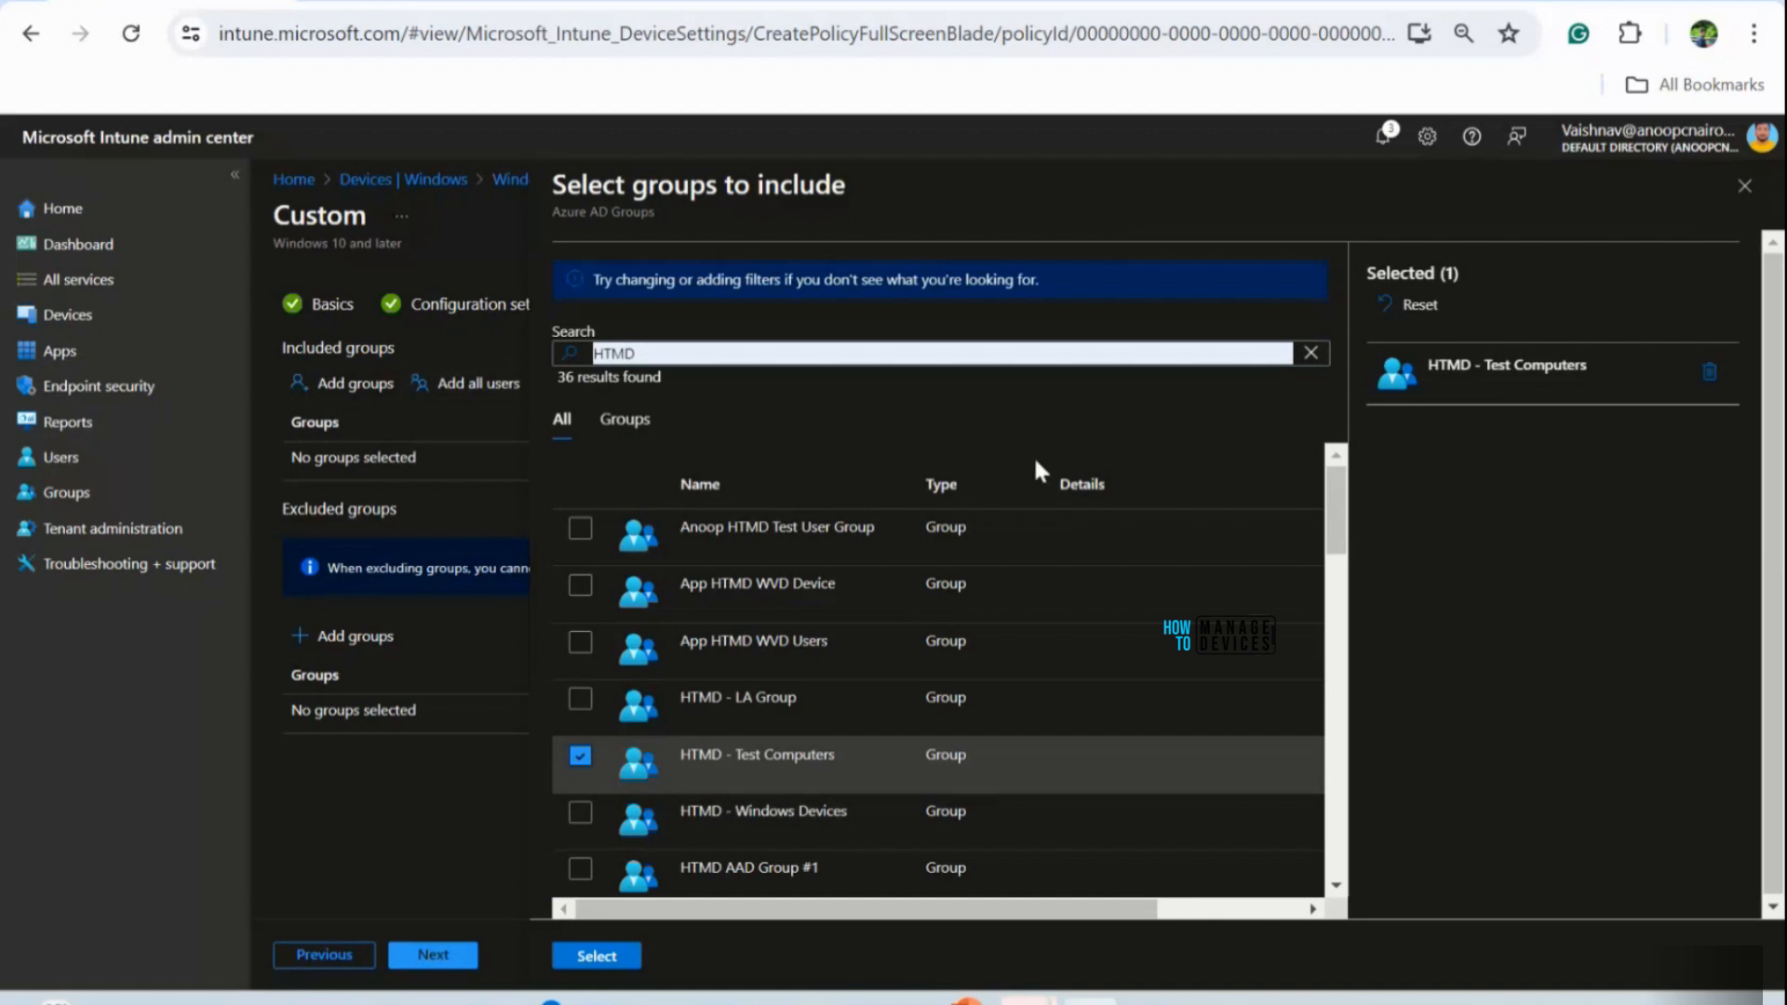
click(594, 956)
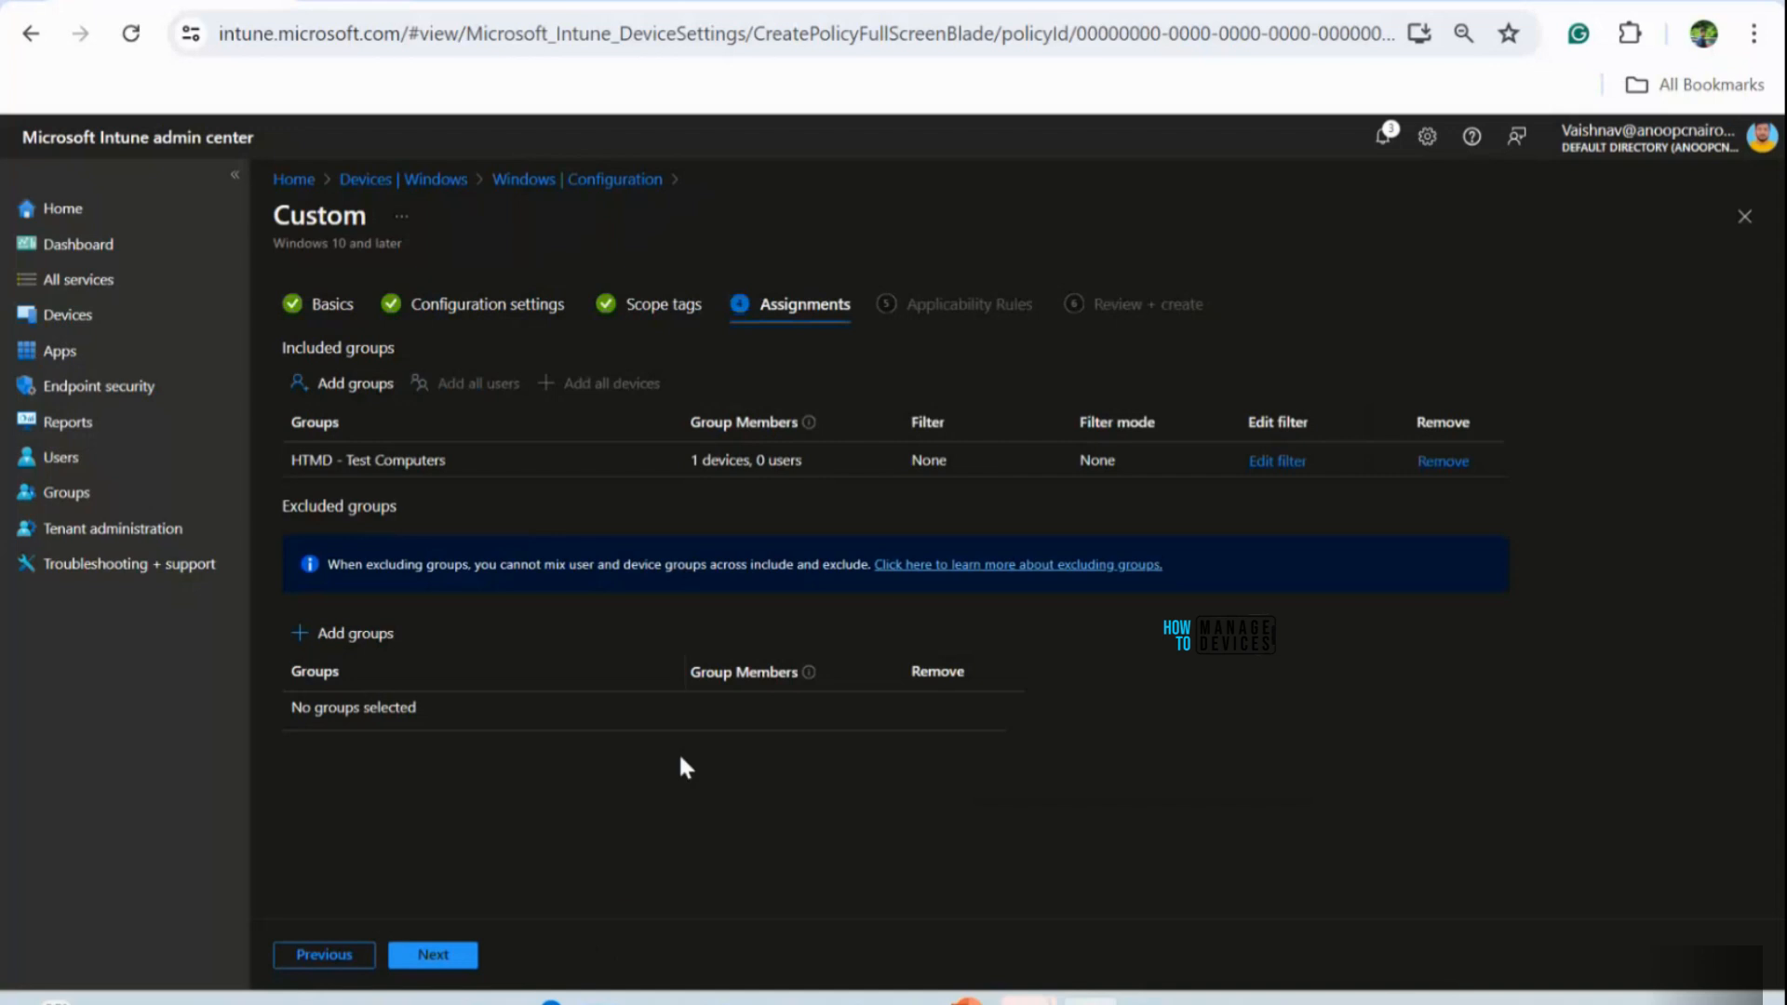
Add an applicability rule that assigns the profile if the OS edition is Windows 10/11 Enterprise
click(454, 954)
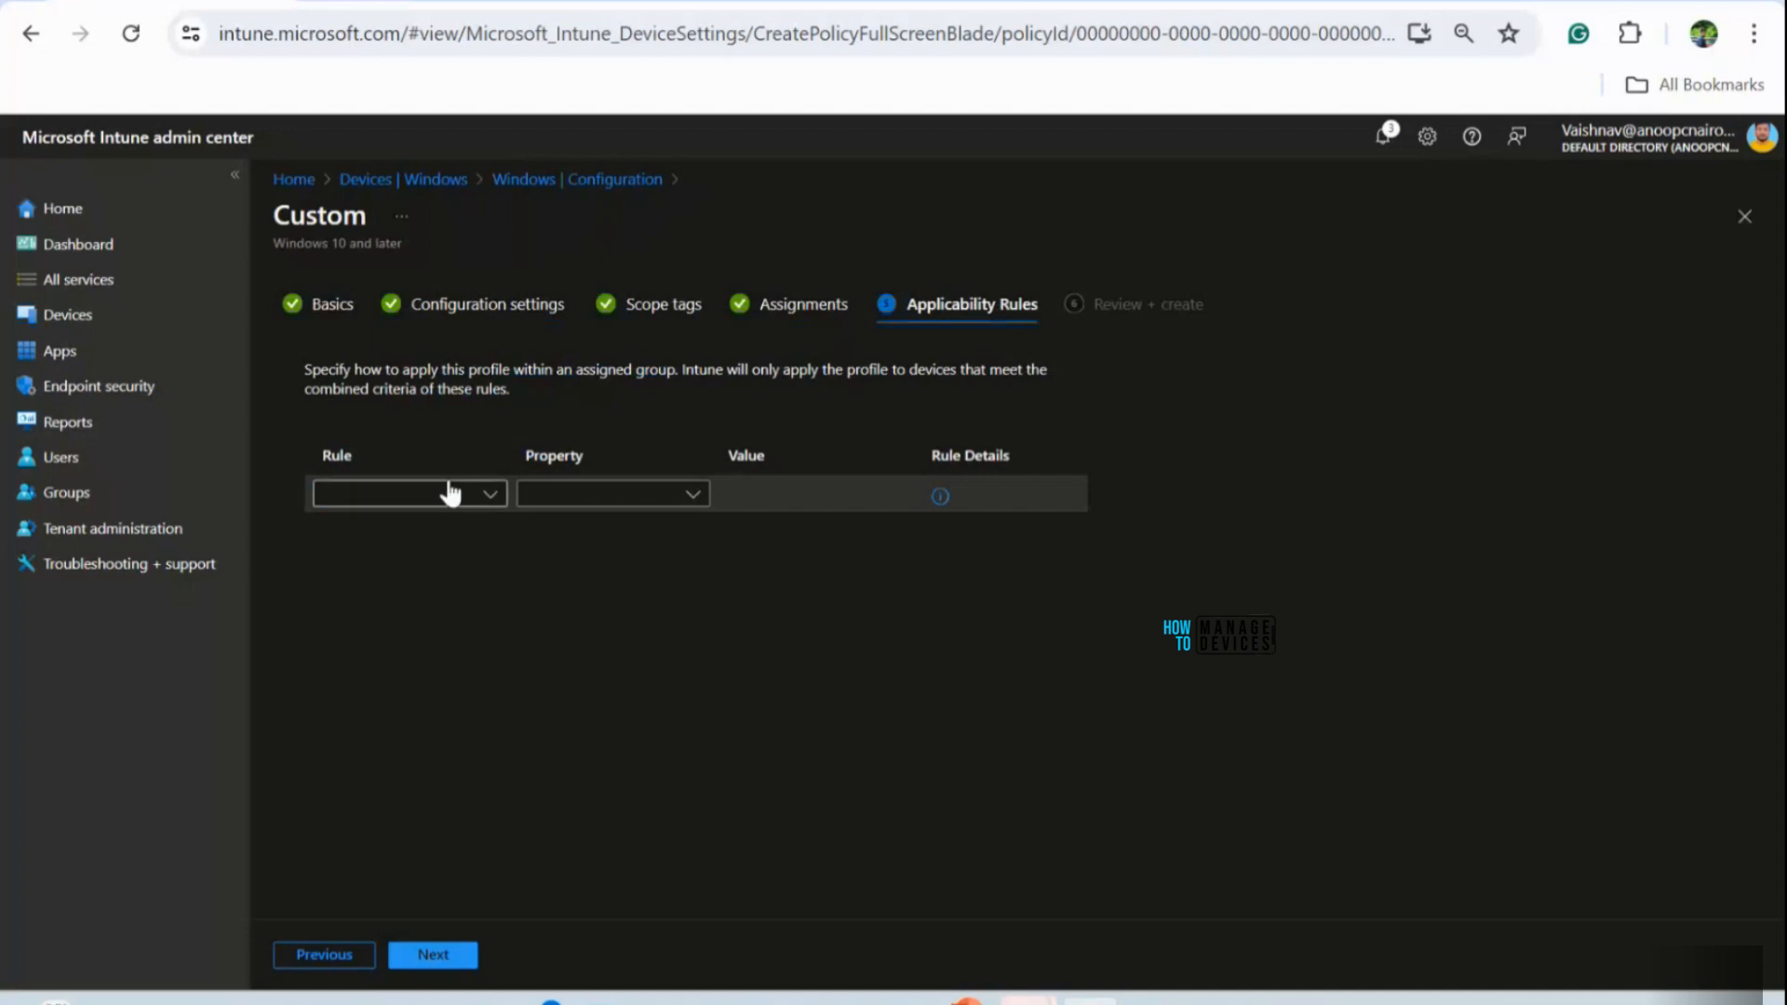
click(454, 506)
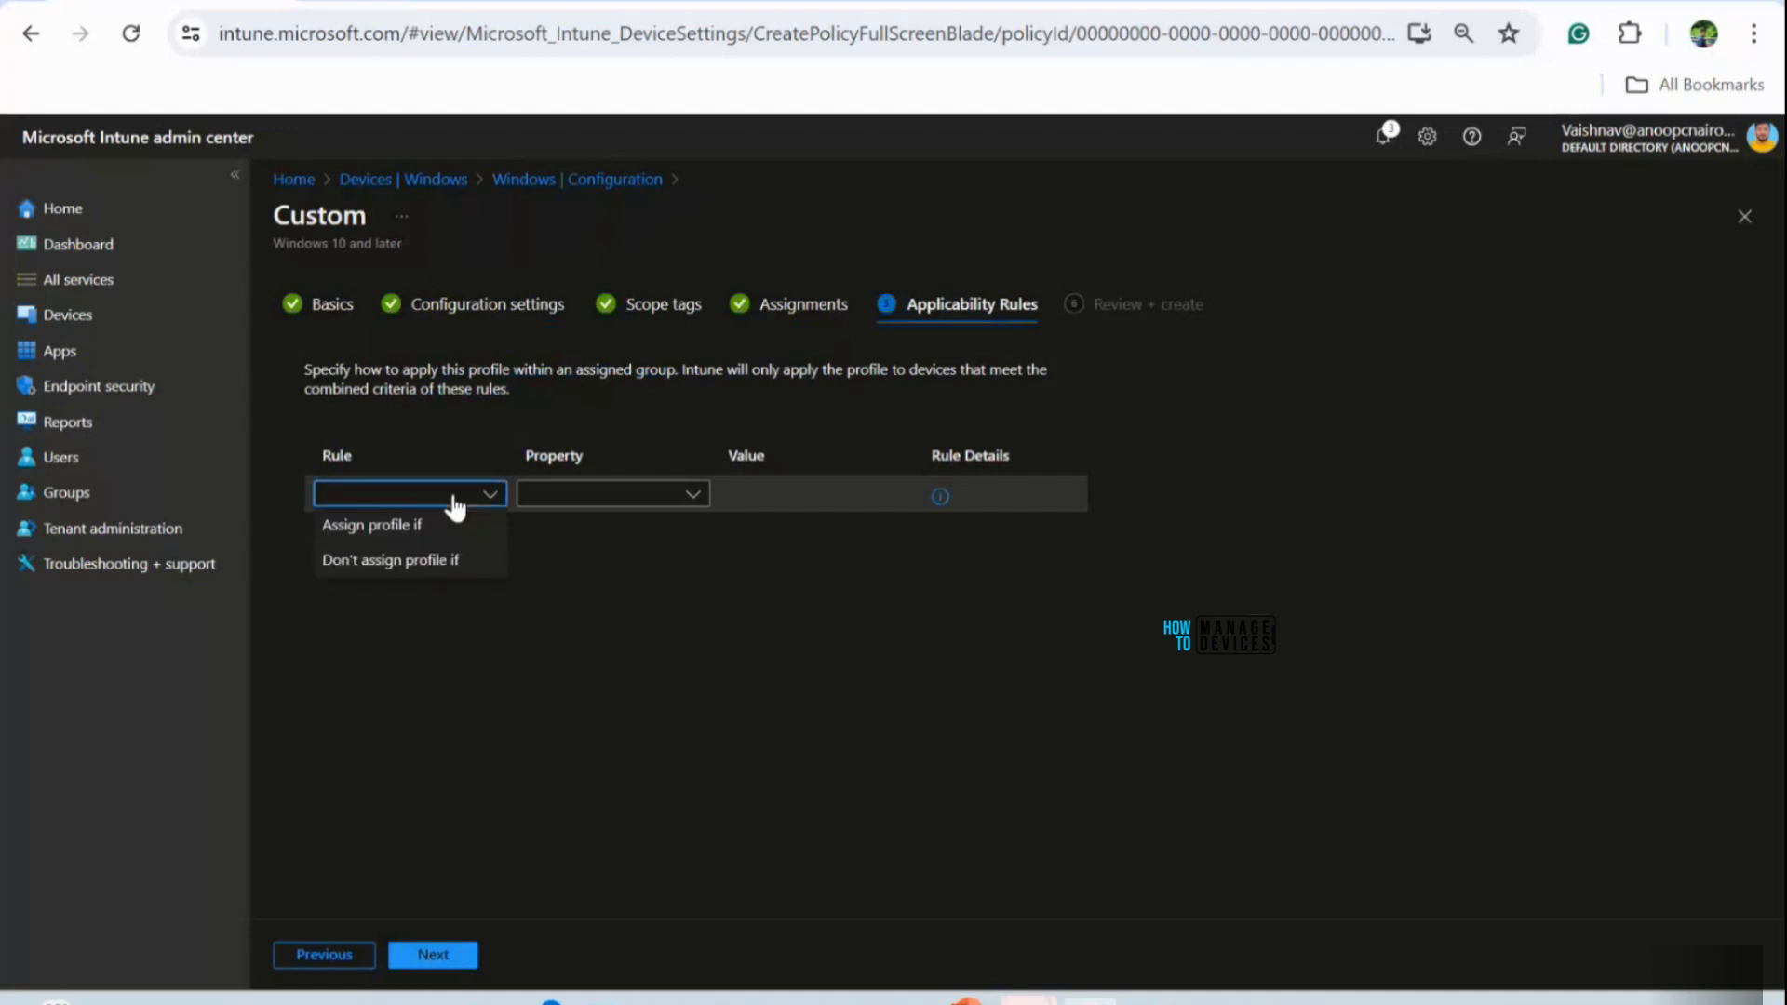
click(399, 530)
click(621, 501)
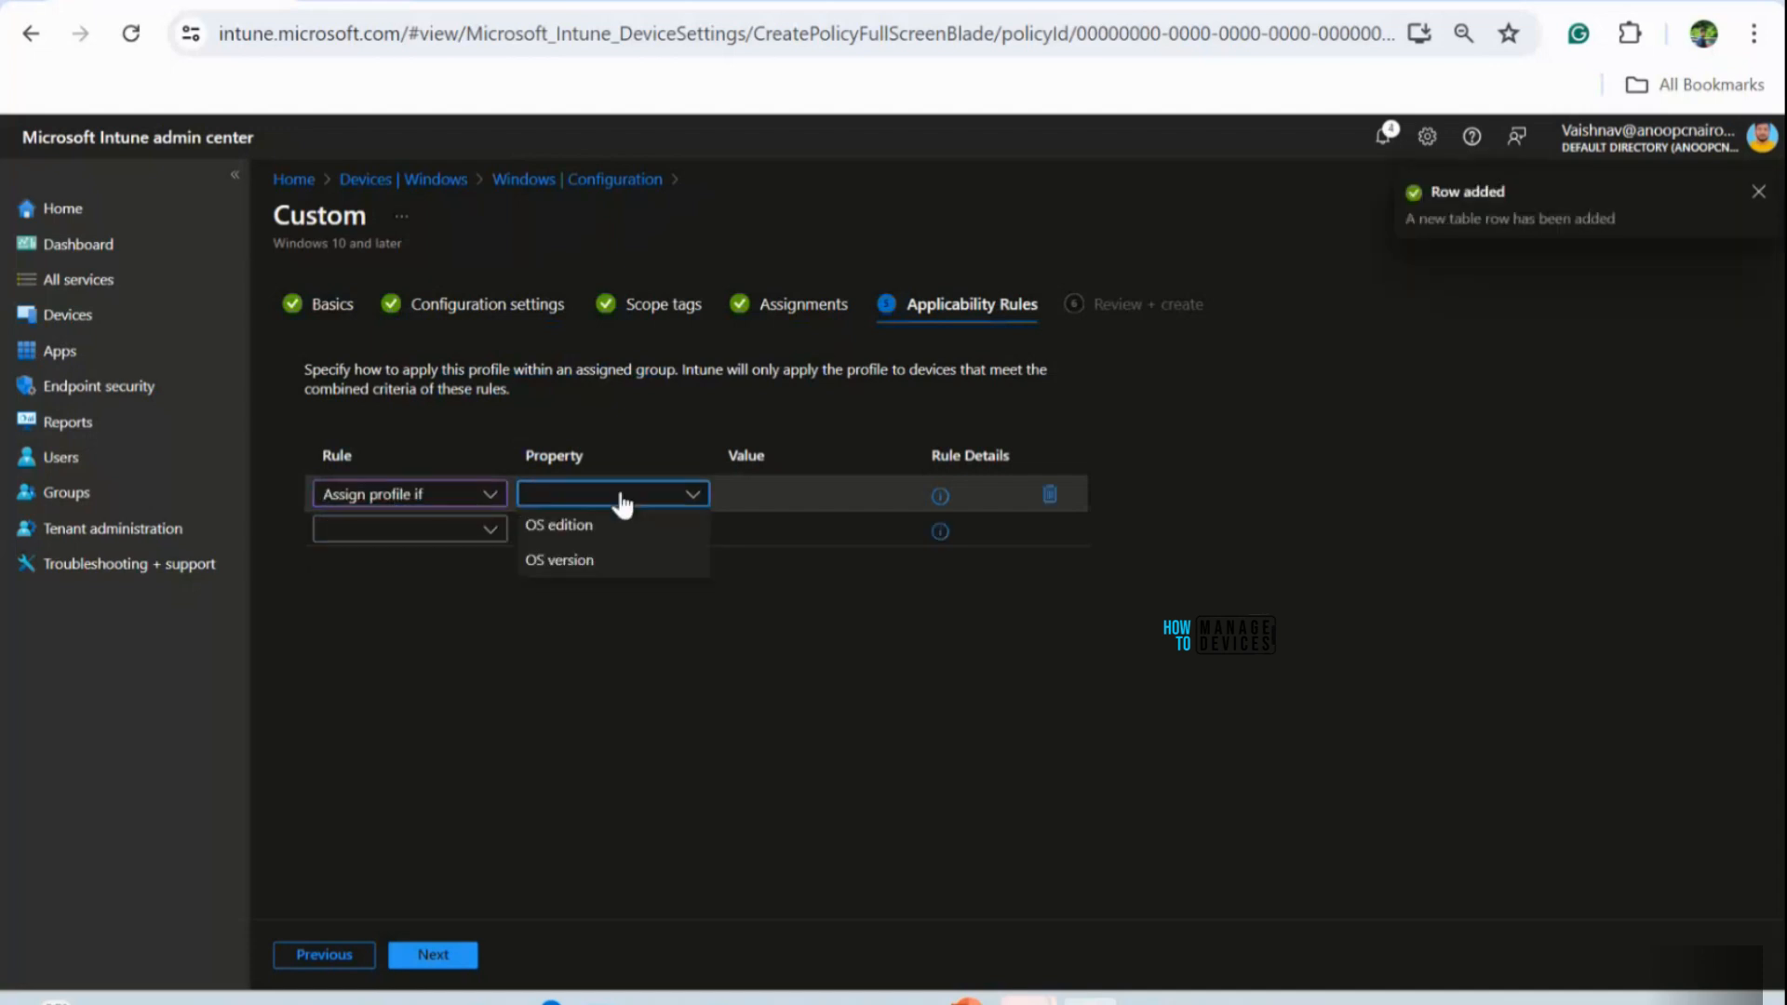
click(577, 532)
click(821, 502)
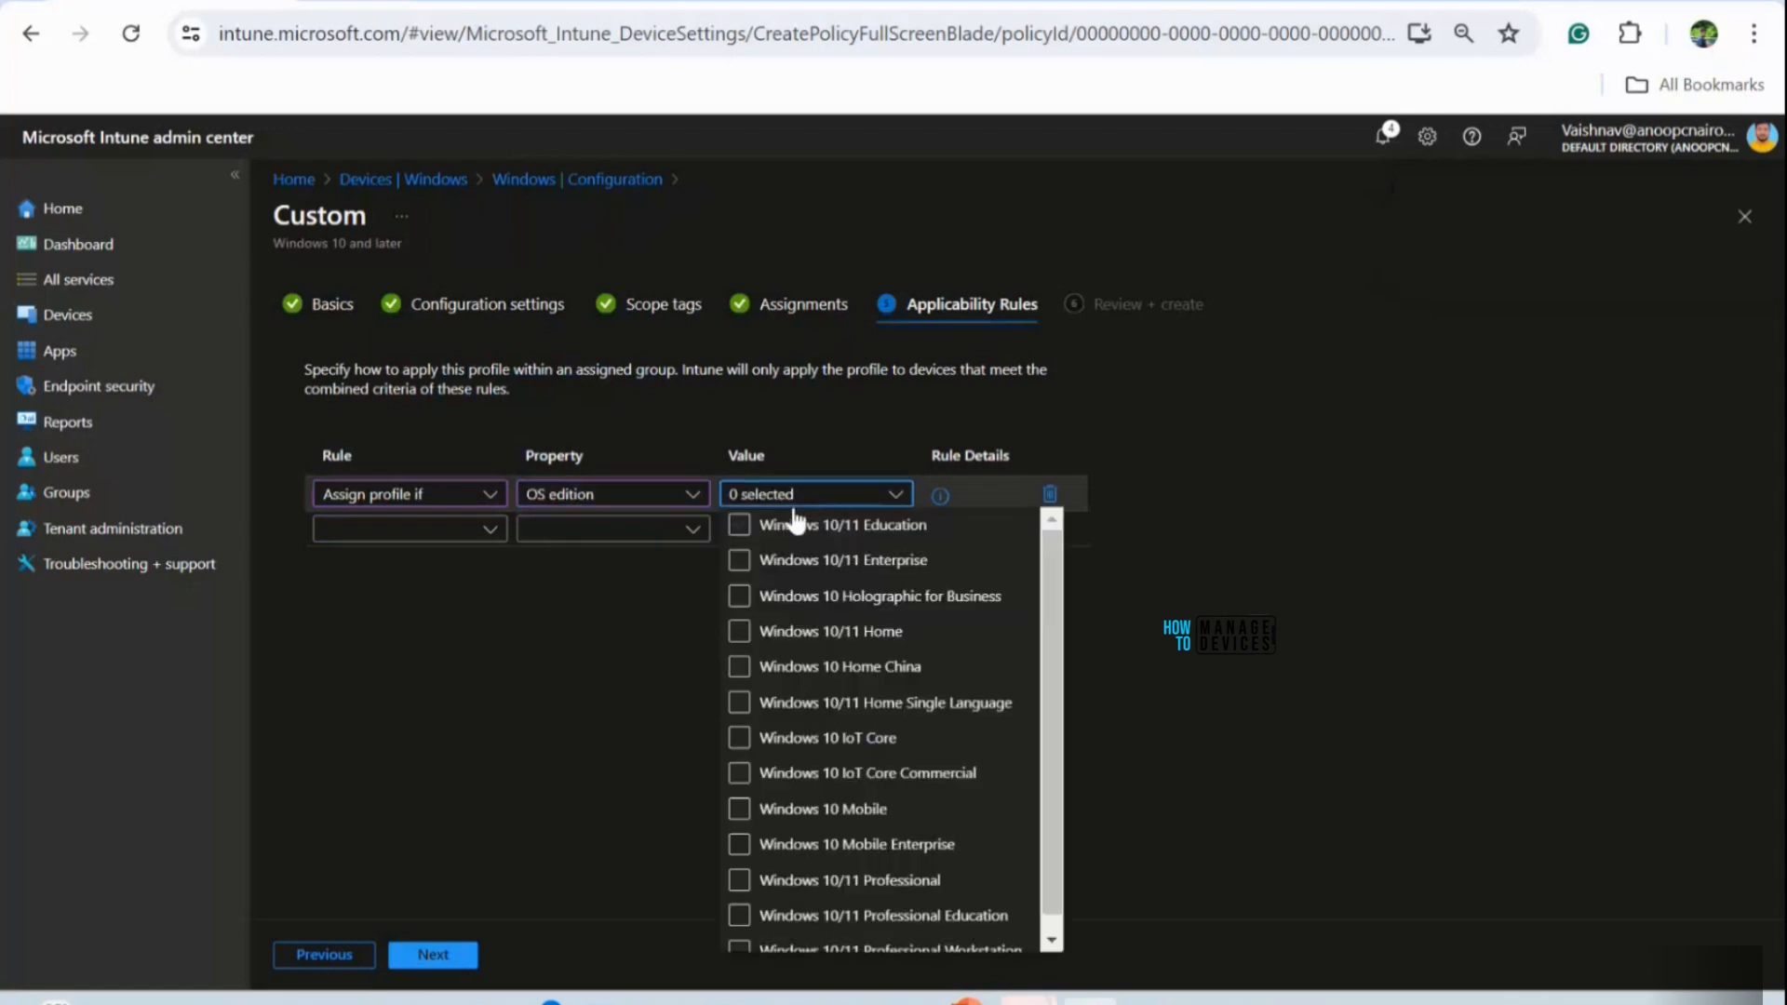
click(739, 527)
click(741, 526)
click(739, 560)
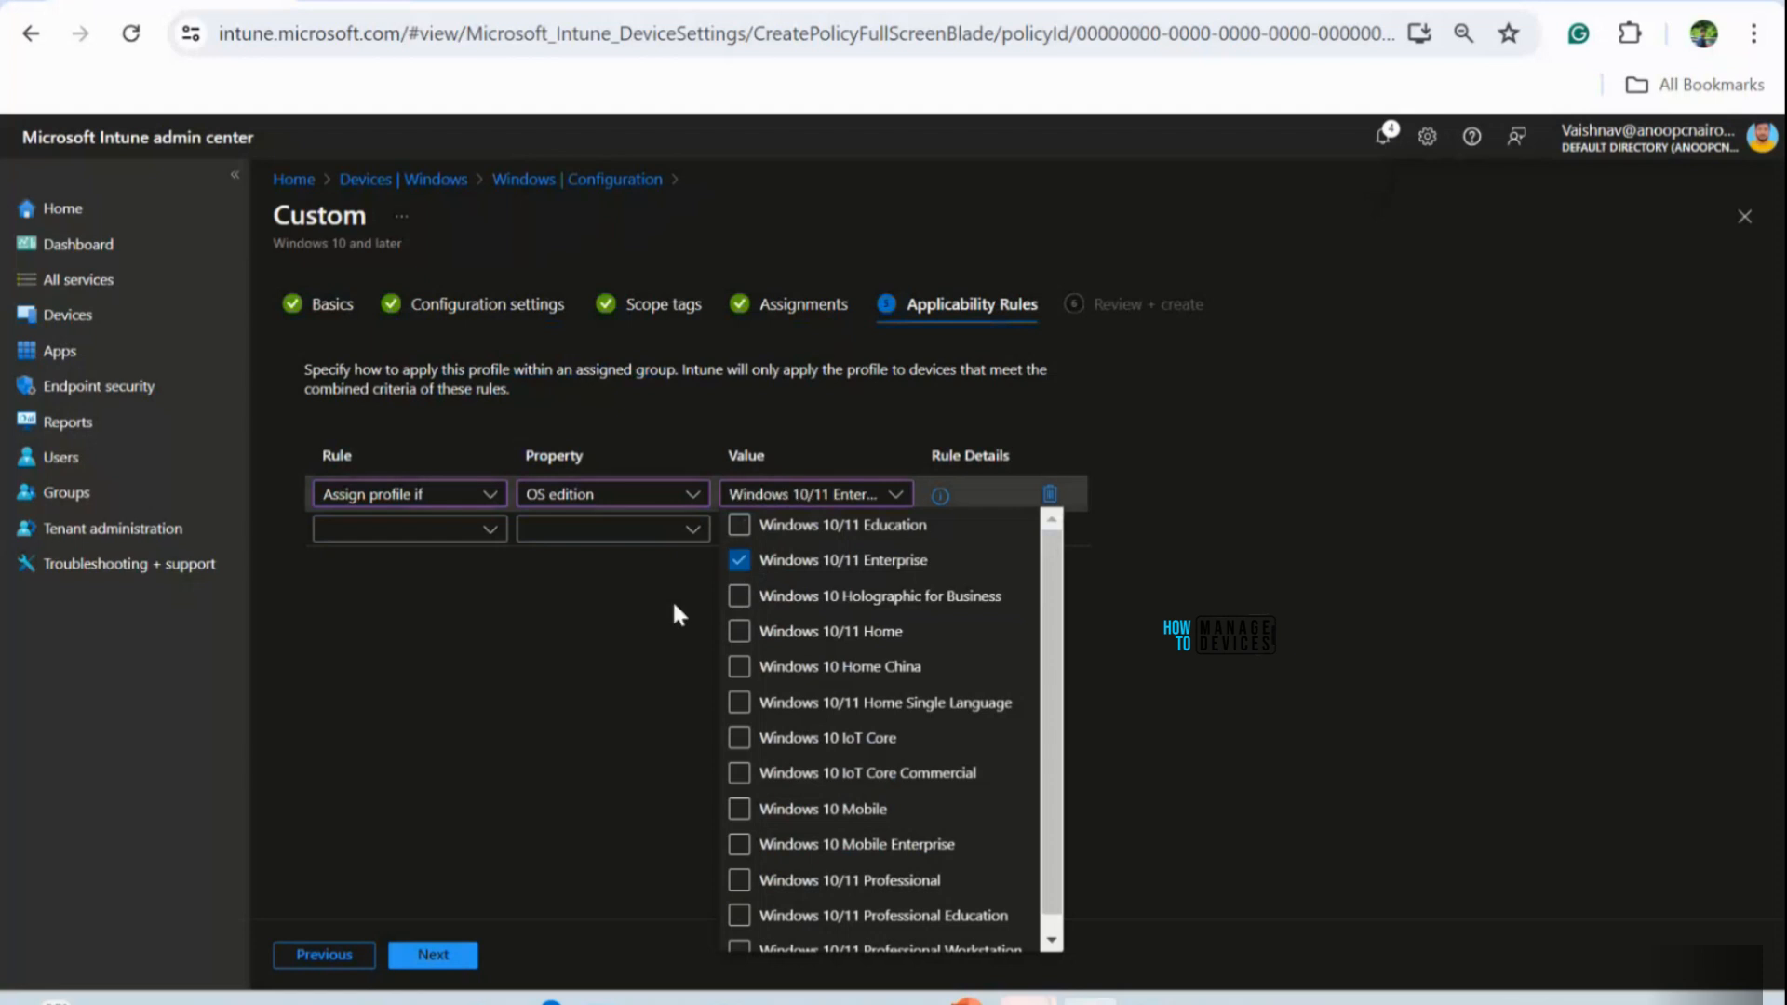
click(591, 637)
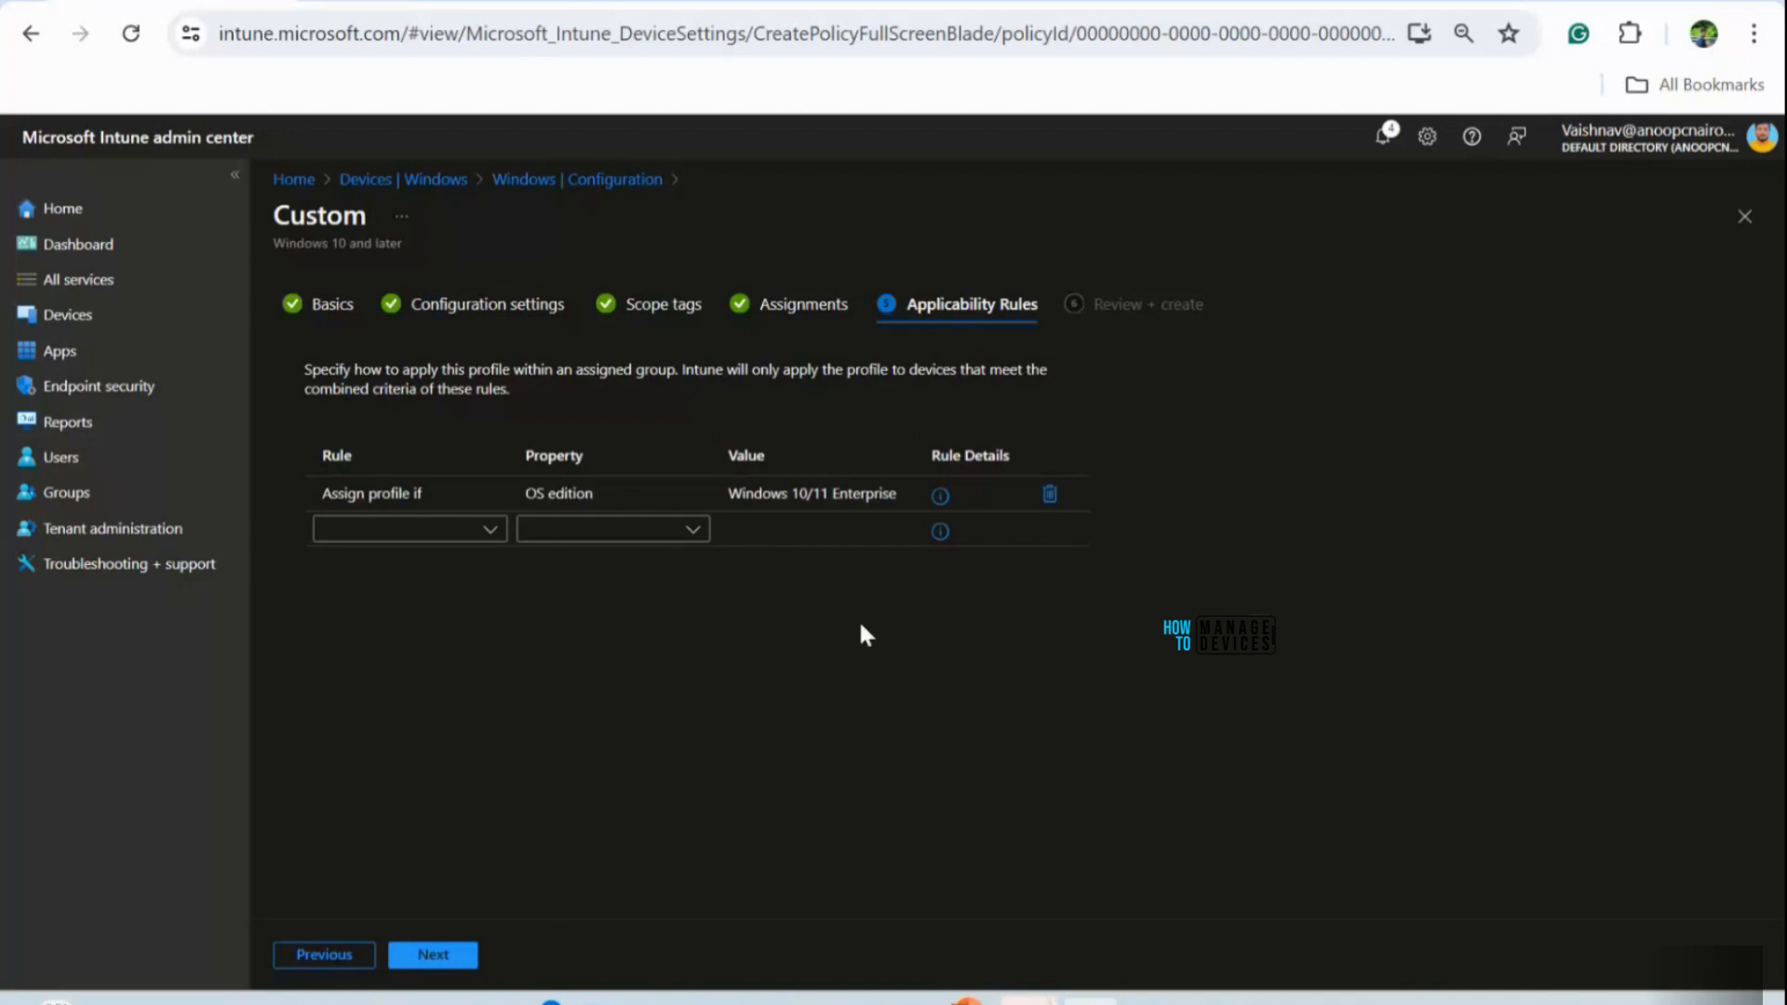
Review the configured policy's full summary, from basics to applicability rules, and create the policy
click(431, 962)
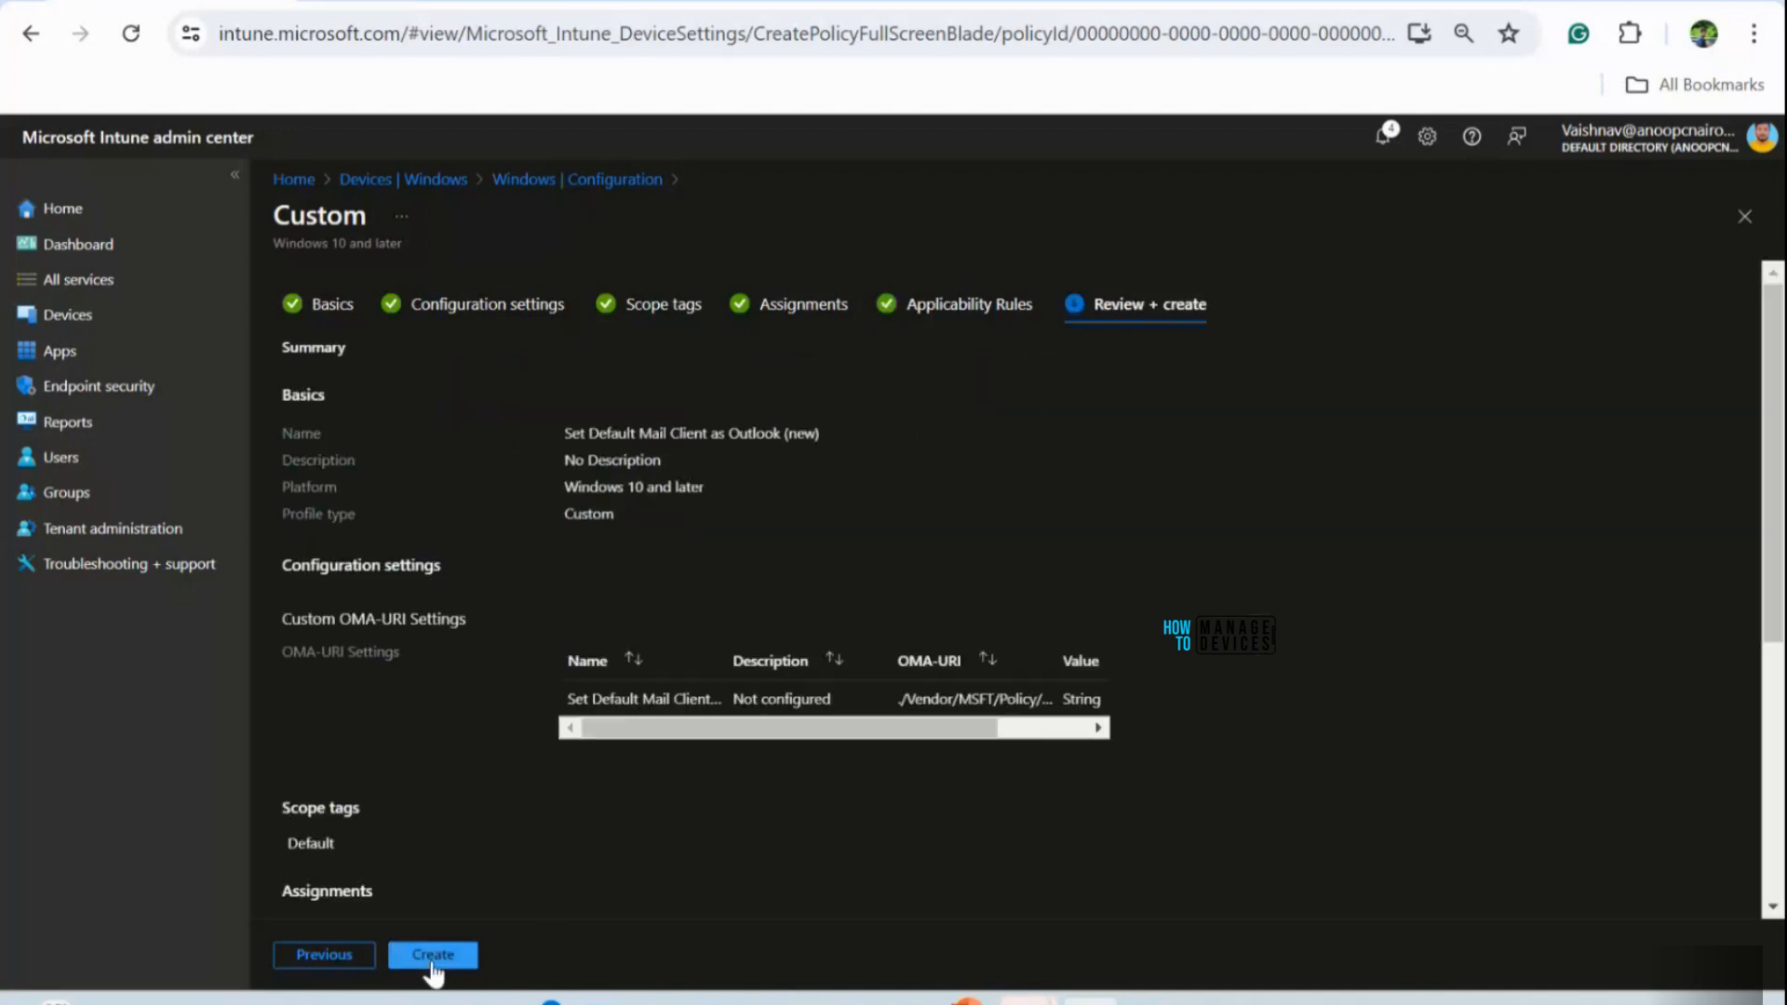
scroll(539, 409, down, 4)
scroll(530, 405, up, 4)
scroll(486, 488, down, 4)
scroll(482, 473, up, 4)
scroll(482, 473, down, 4)
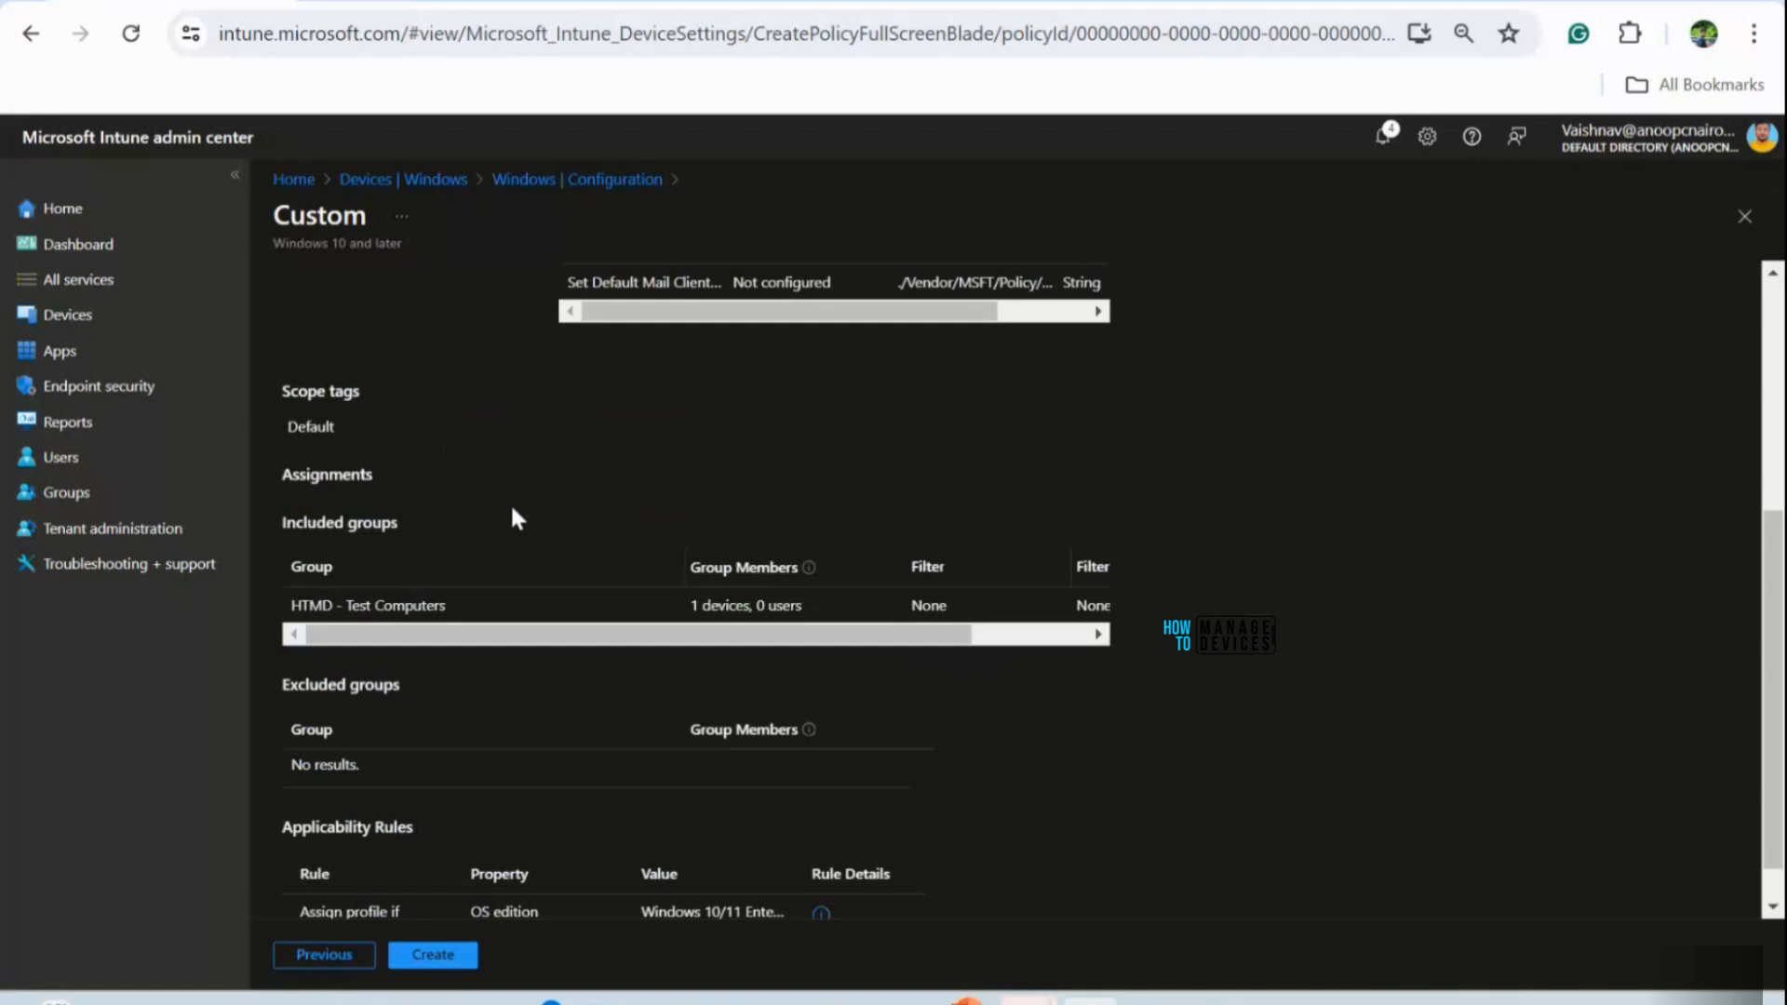
scroll(588, 514, down, 1)
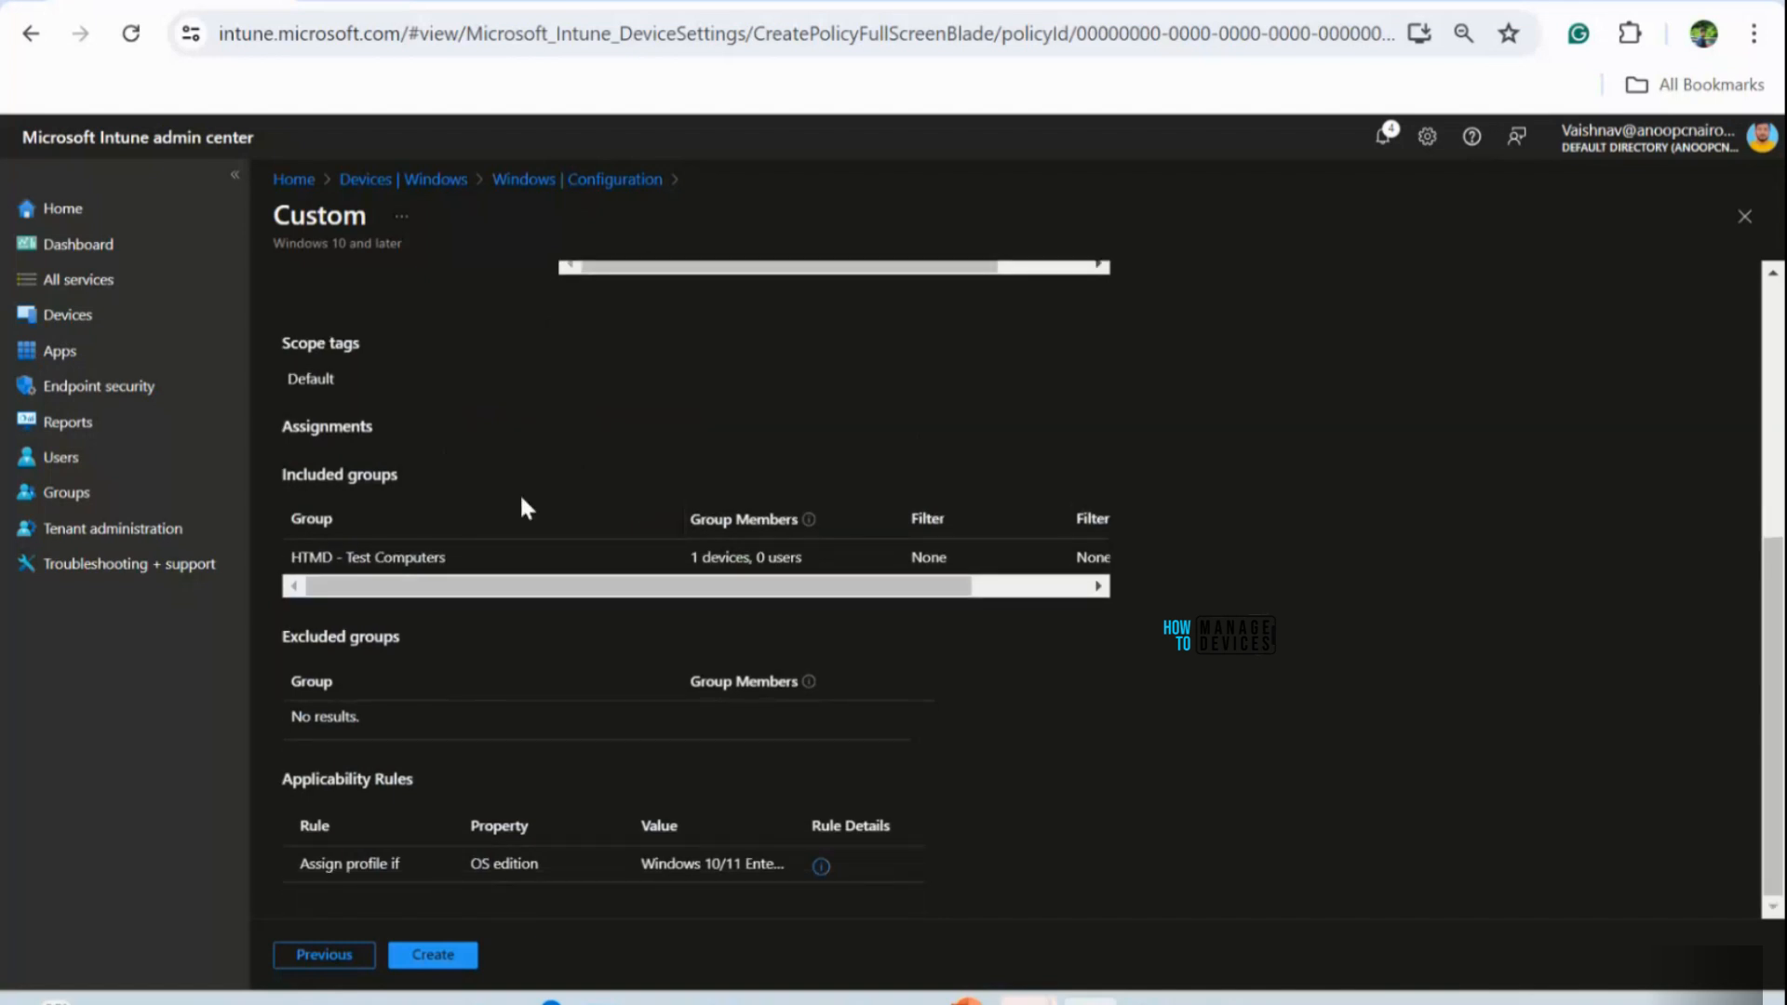
scroll(630, 490, up, 1)
scroll(667, 549, up, 4)
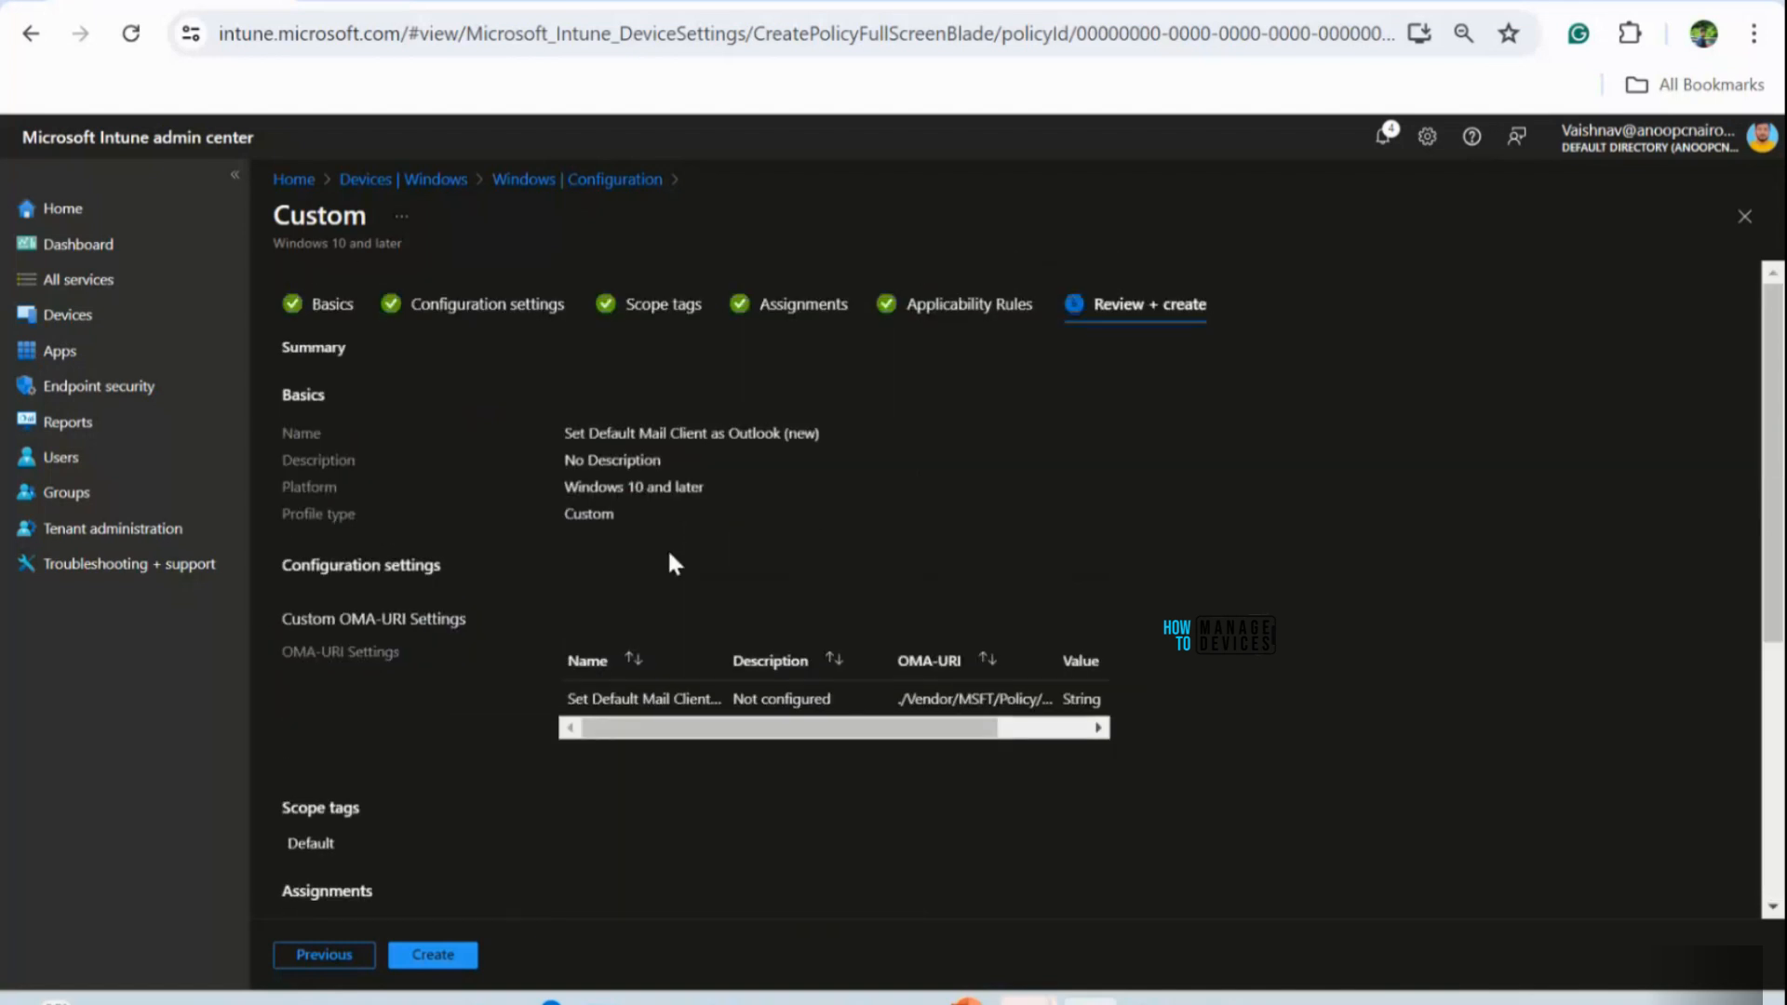
scroll(475, 526, down, 5)
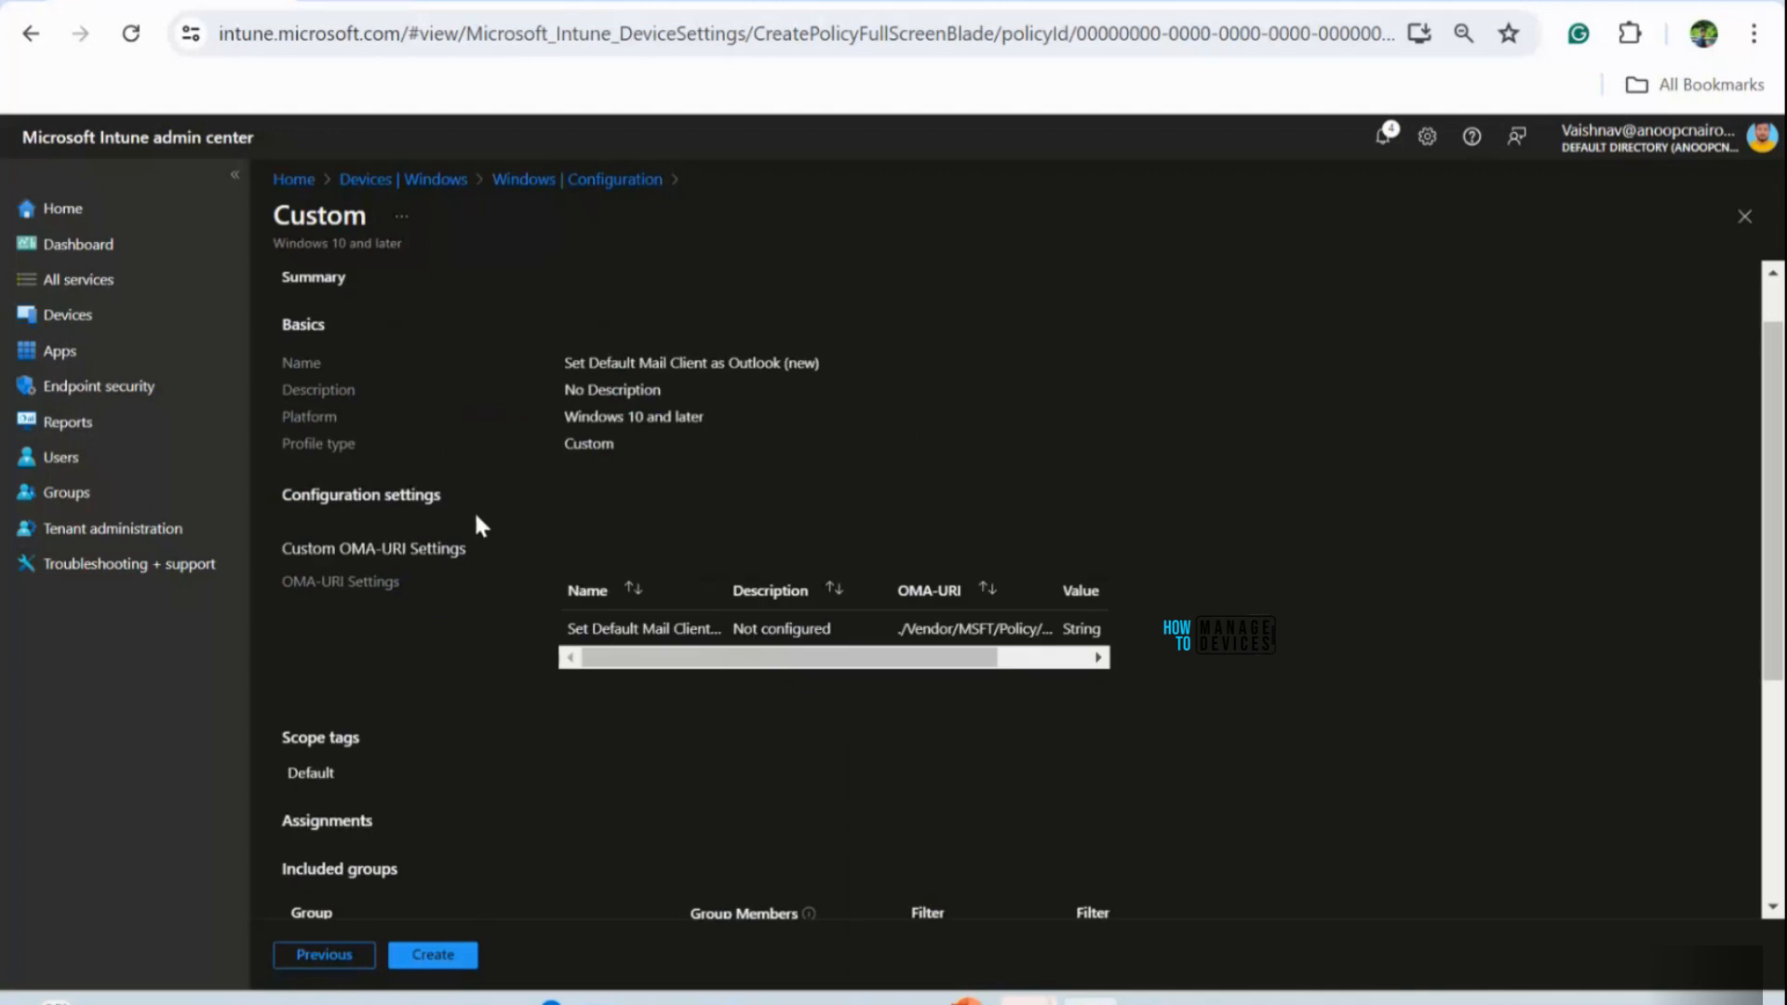
scroll(601, 551, up, 5)
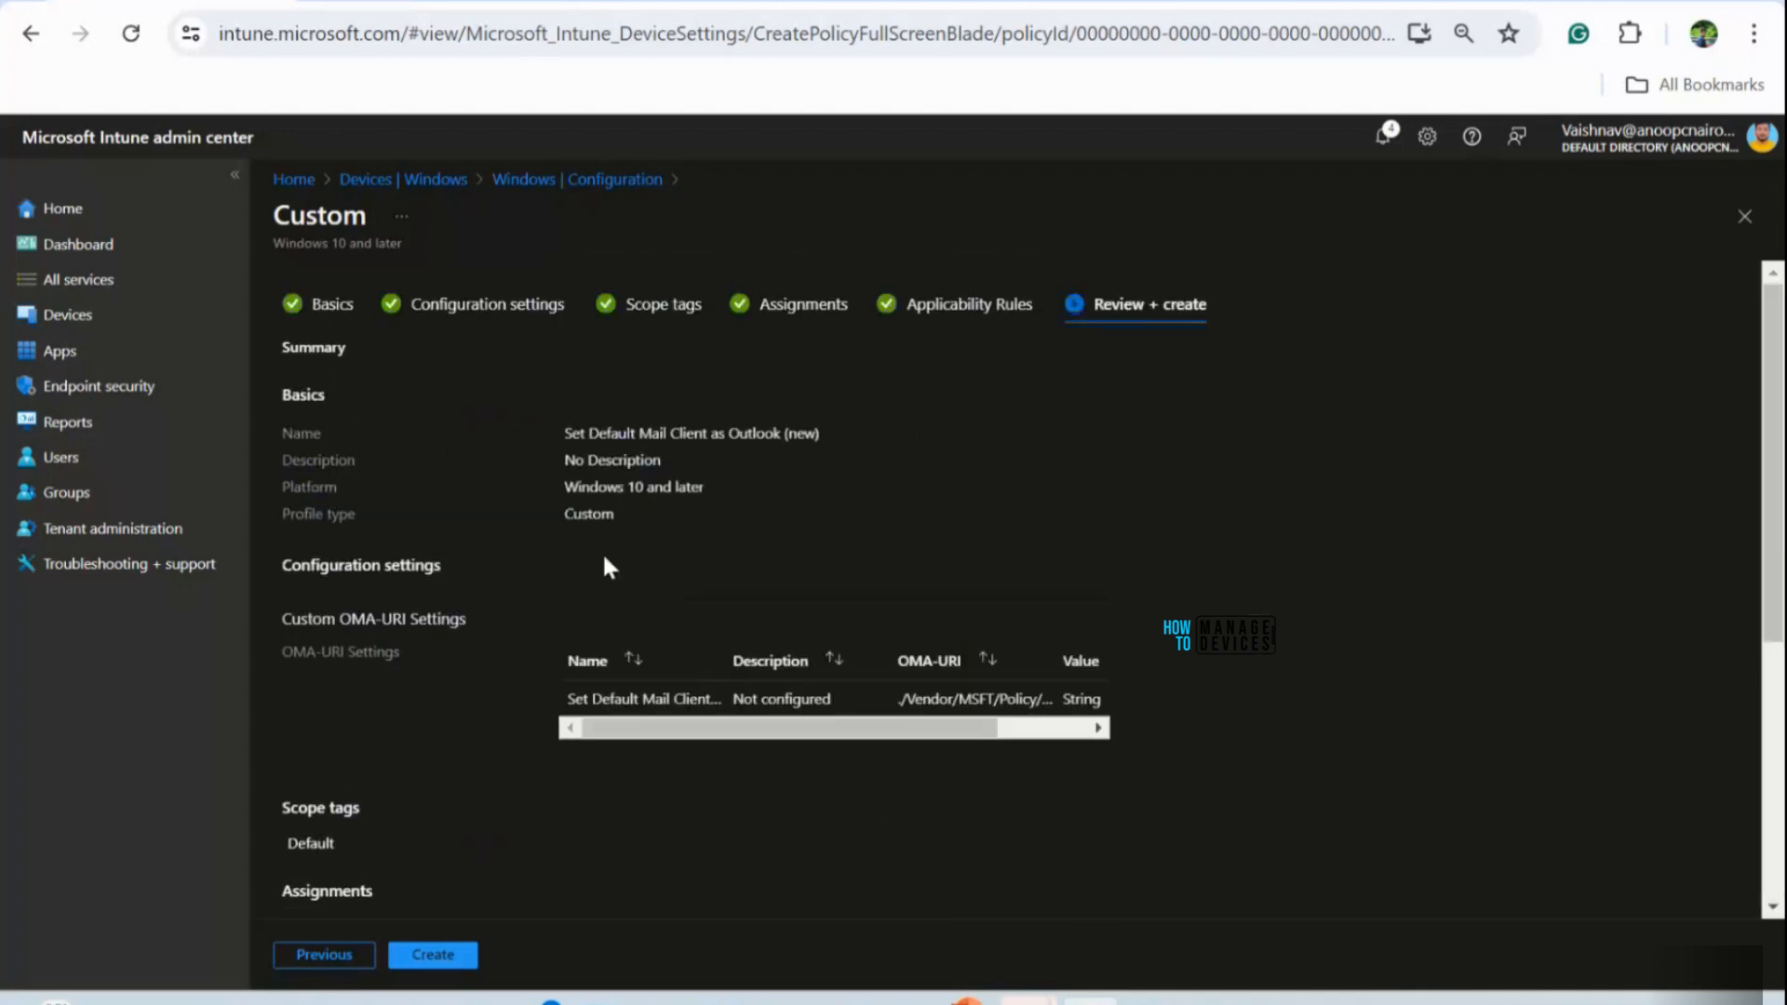
scroll(601, 551, down, 5)
click(438, 956)
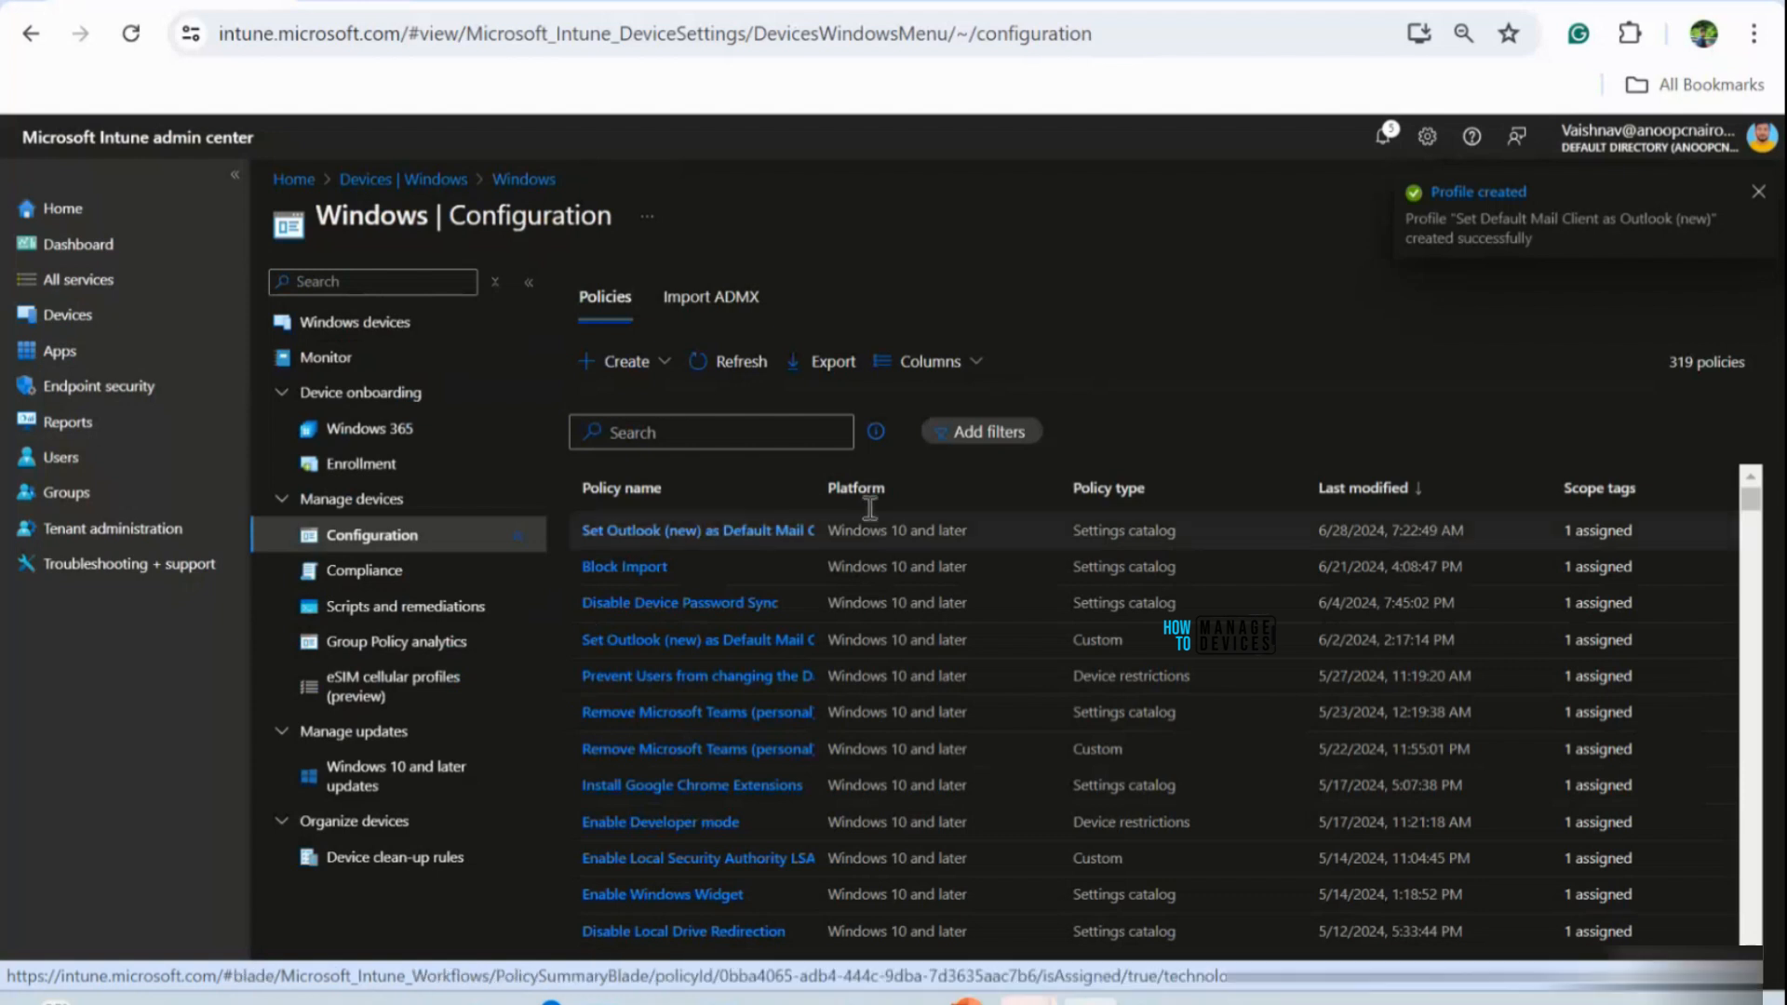
Sort the configuration policies by name, check the portal notifications for the new profile, and close them
click(684, 488)
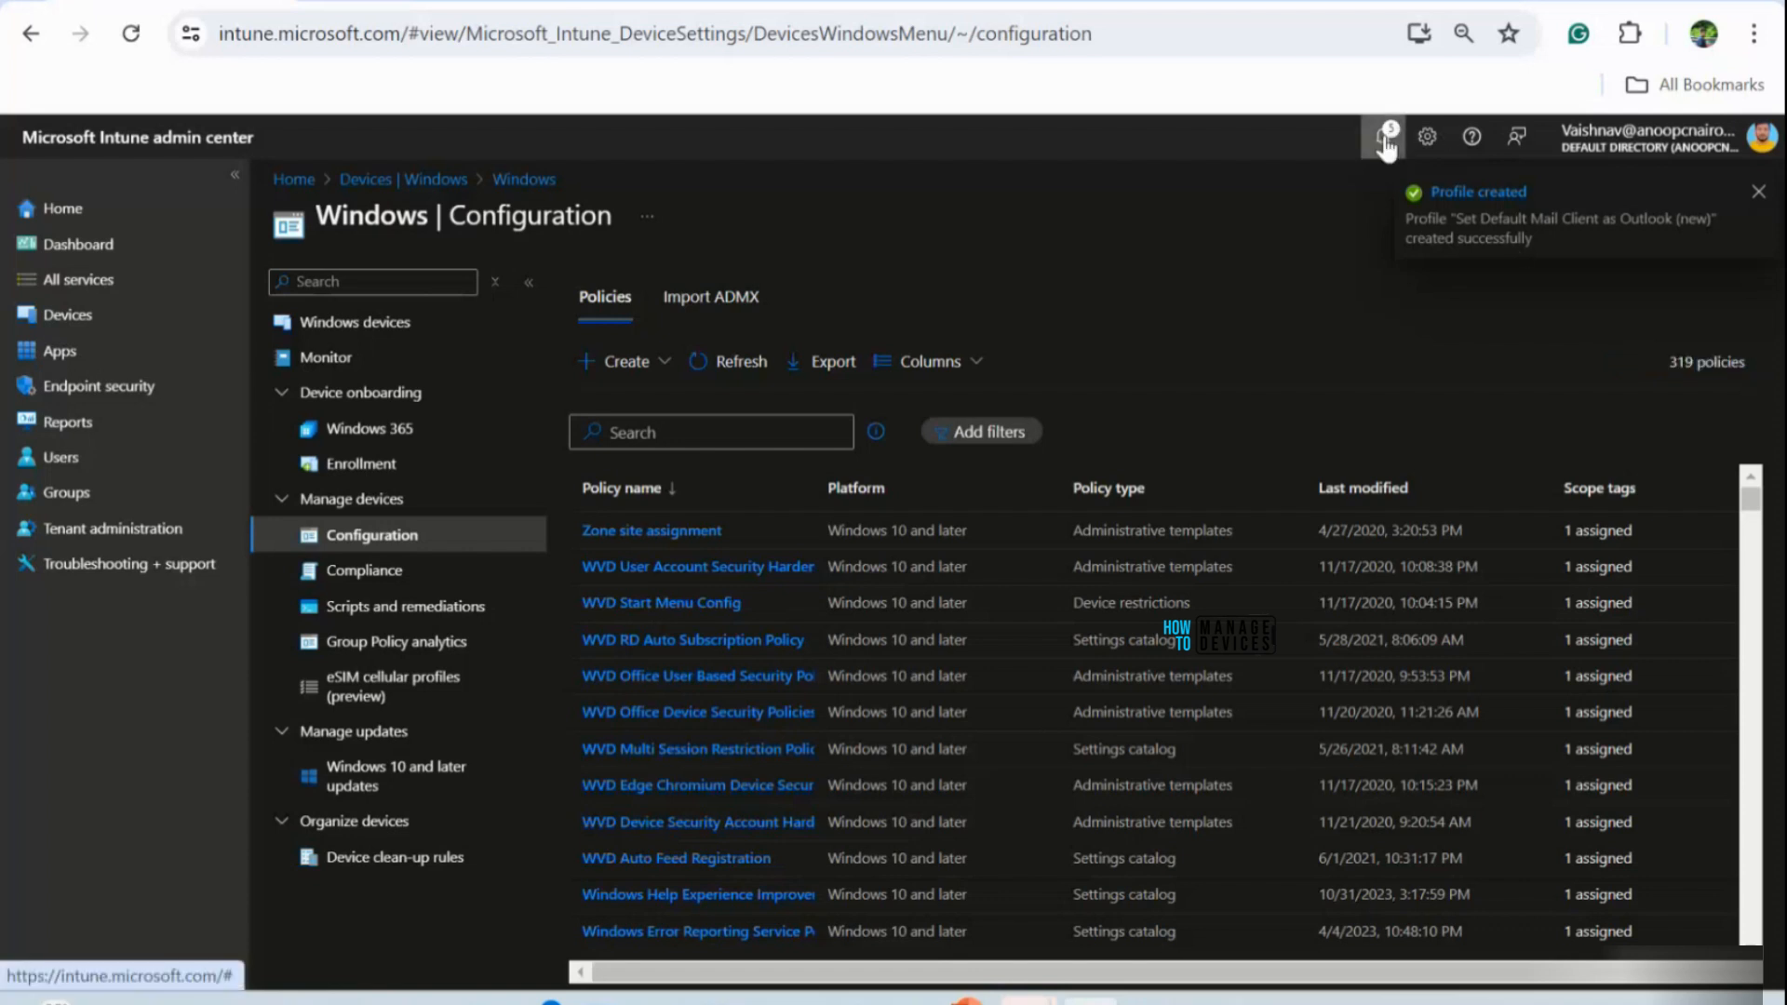
click(1385, 142)
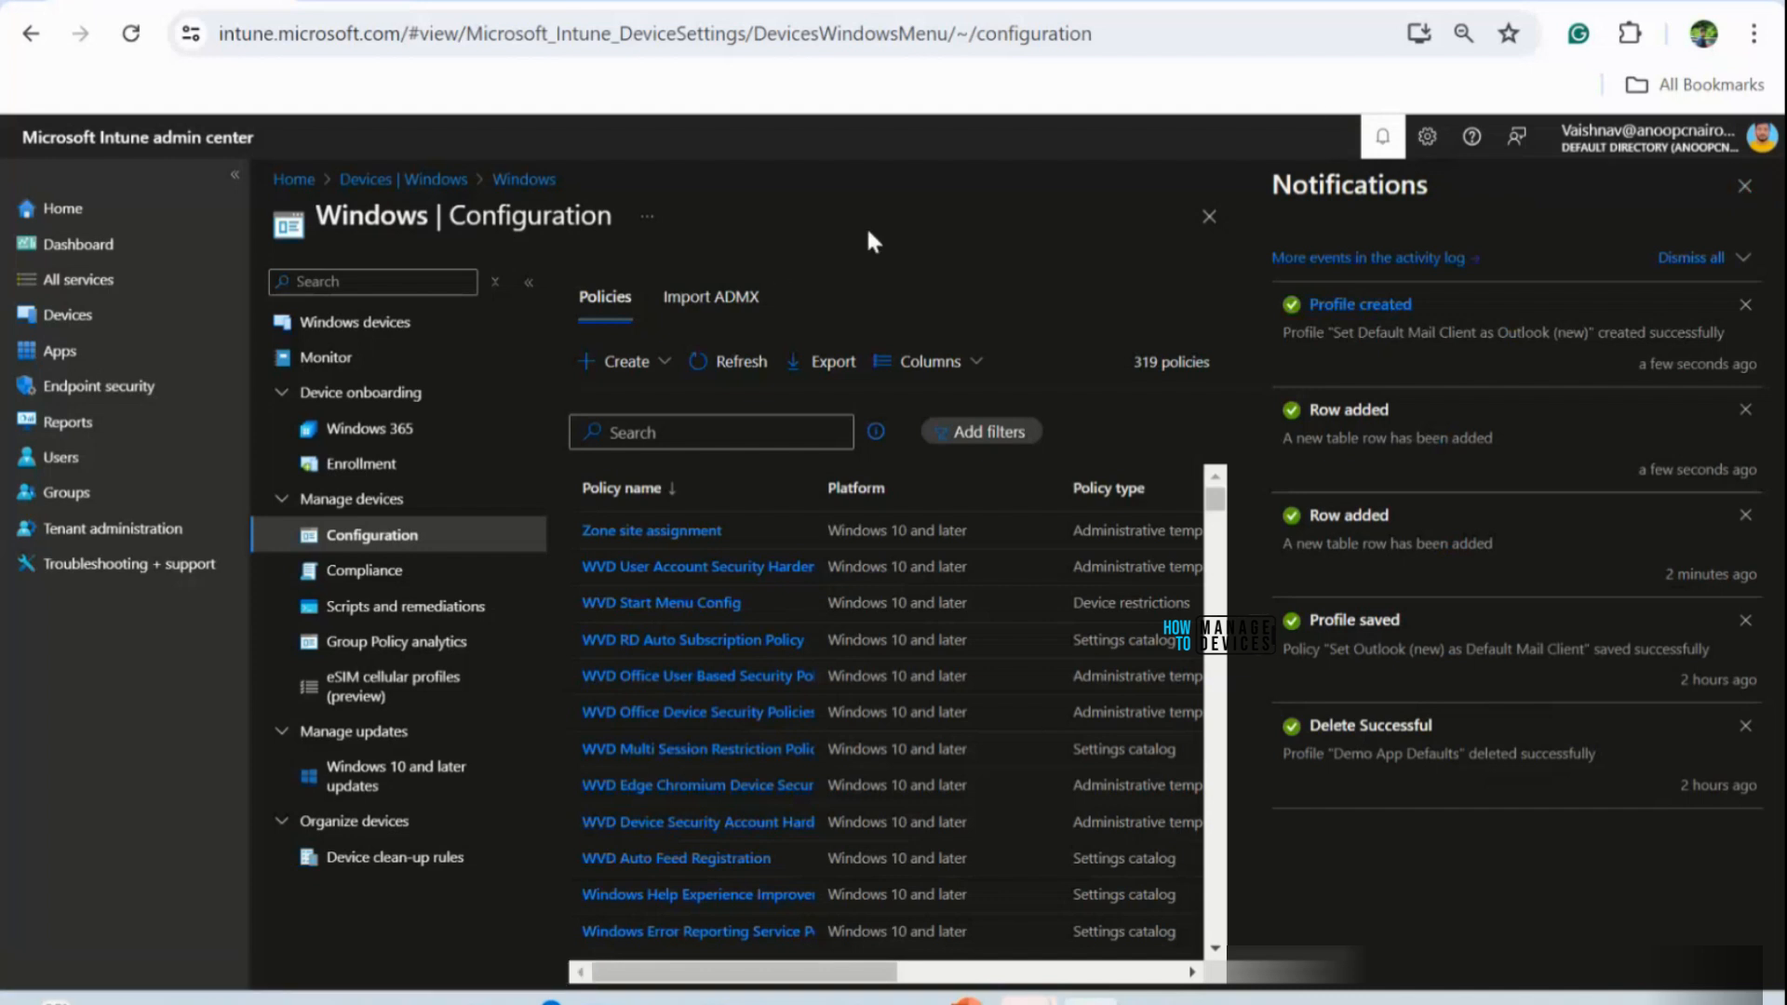
click(1738, 189)
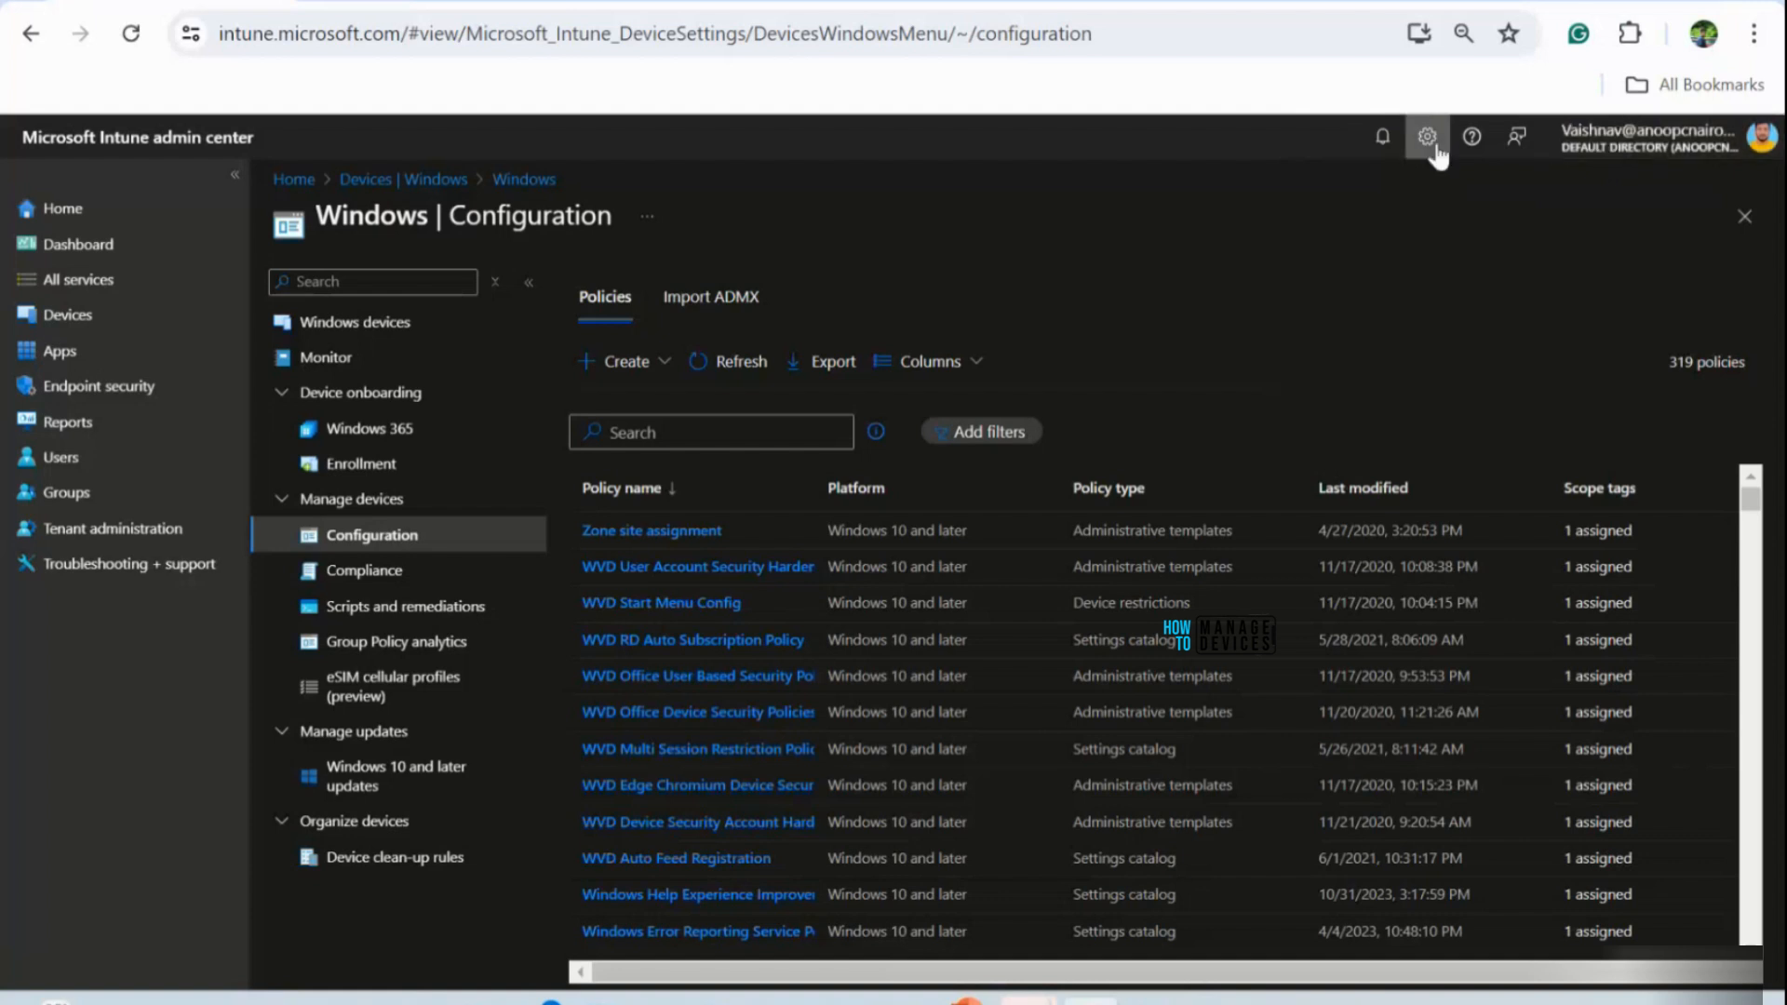
Refresh the configuration policy list and open the Set Default Mail Client as Outlook (new) policy to view its check-in status
click(745, 359)
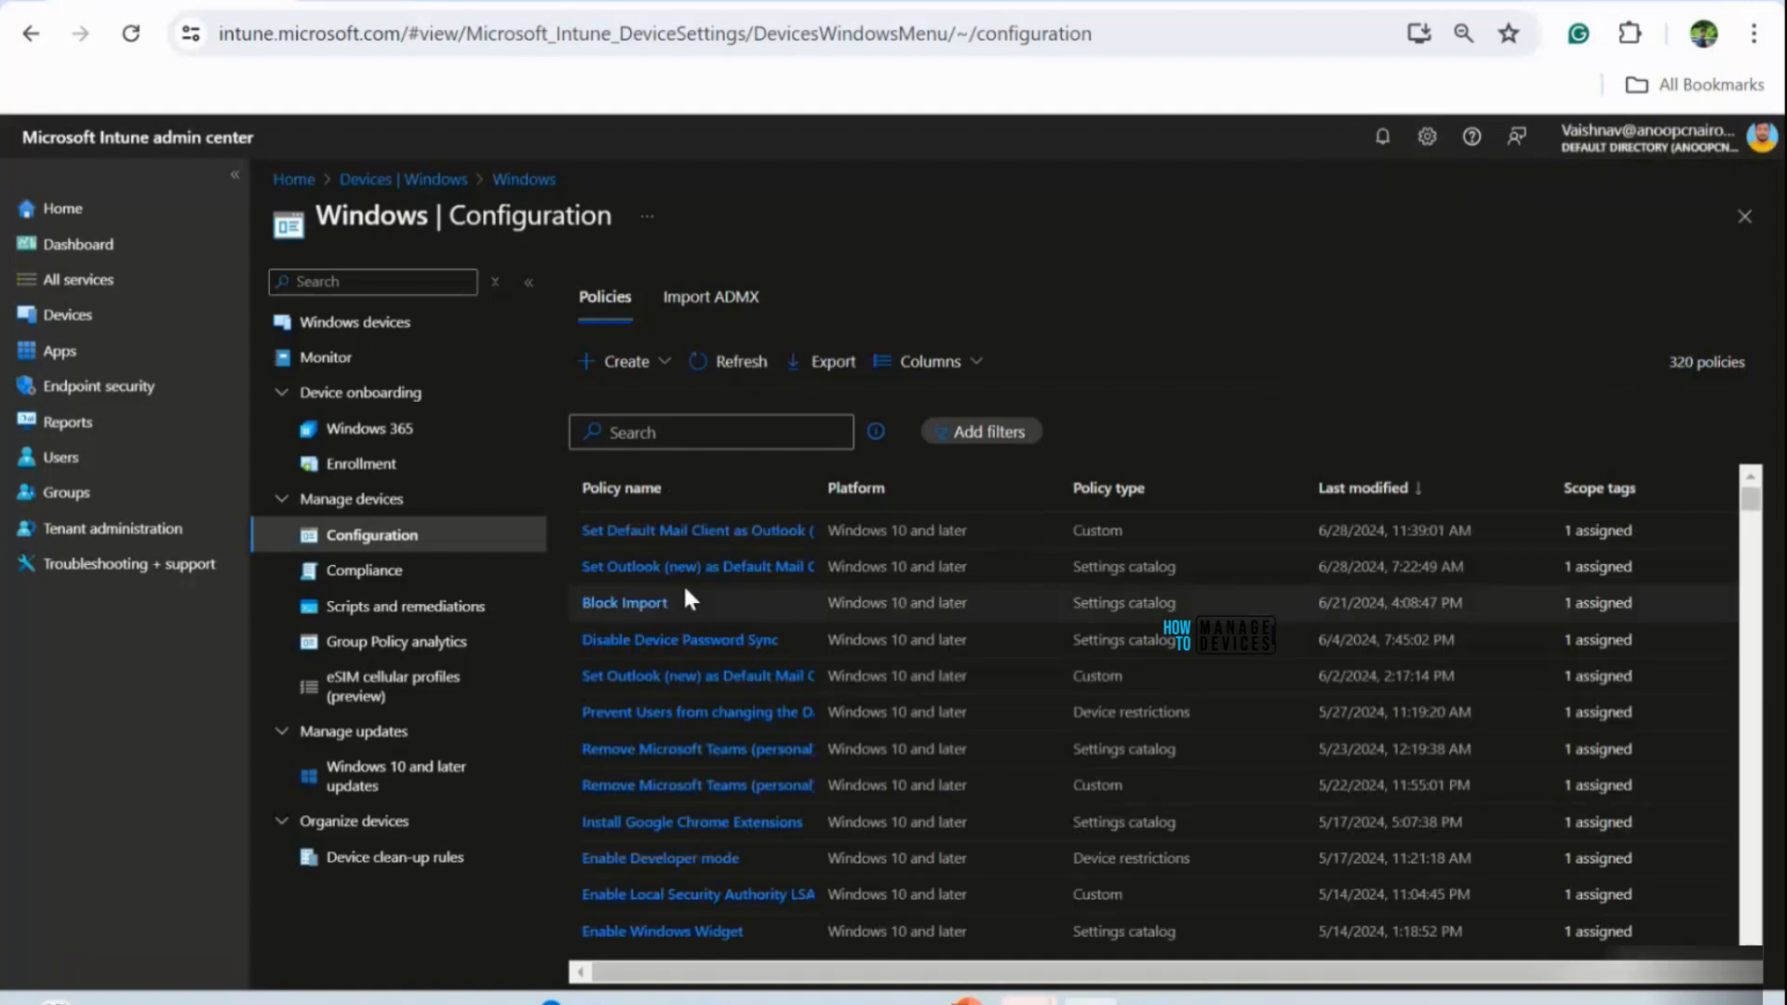
click(710, 532)
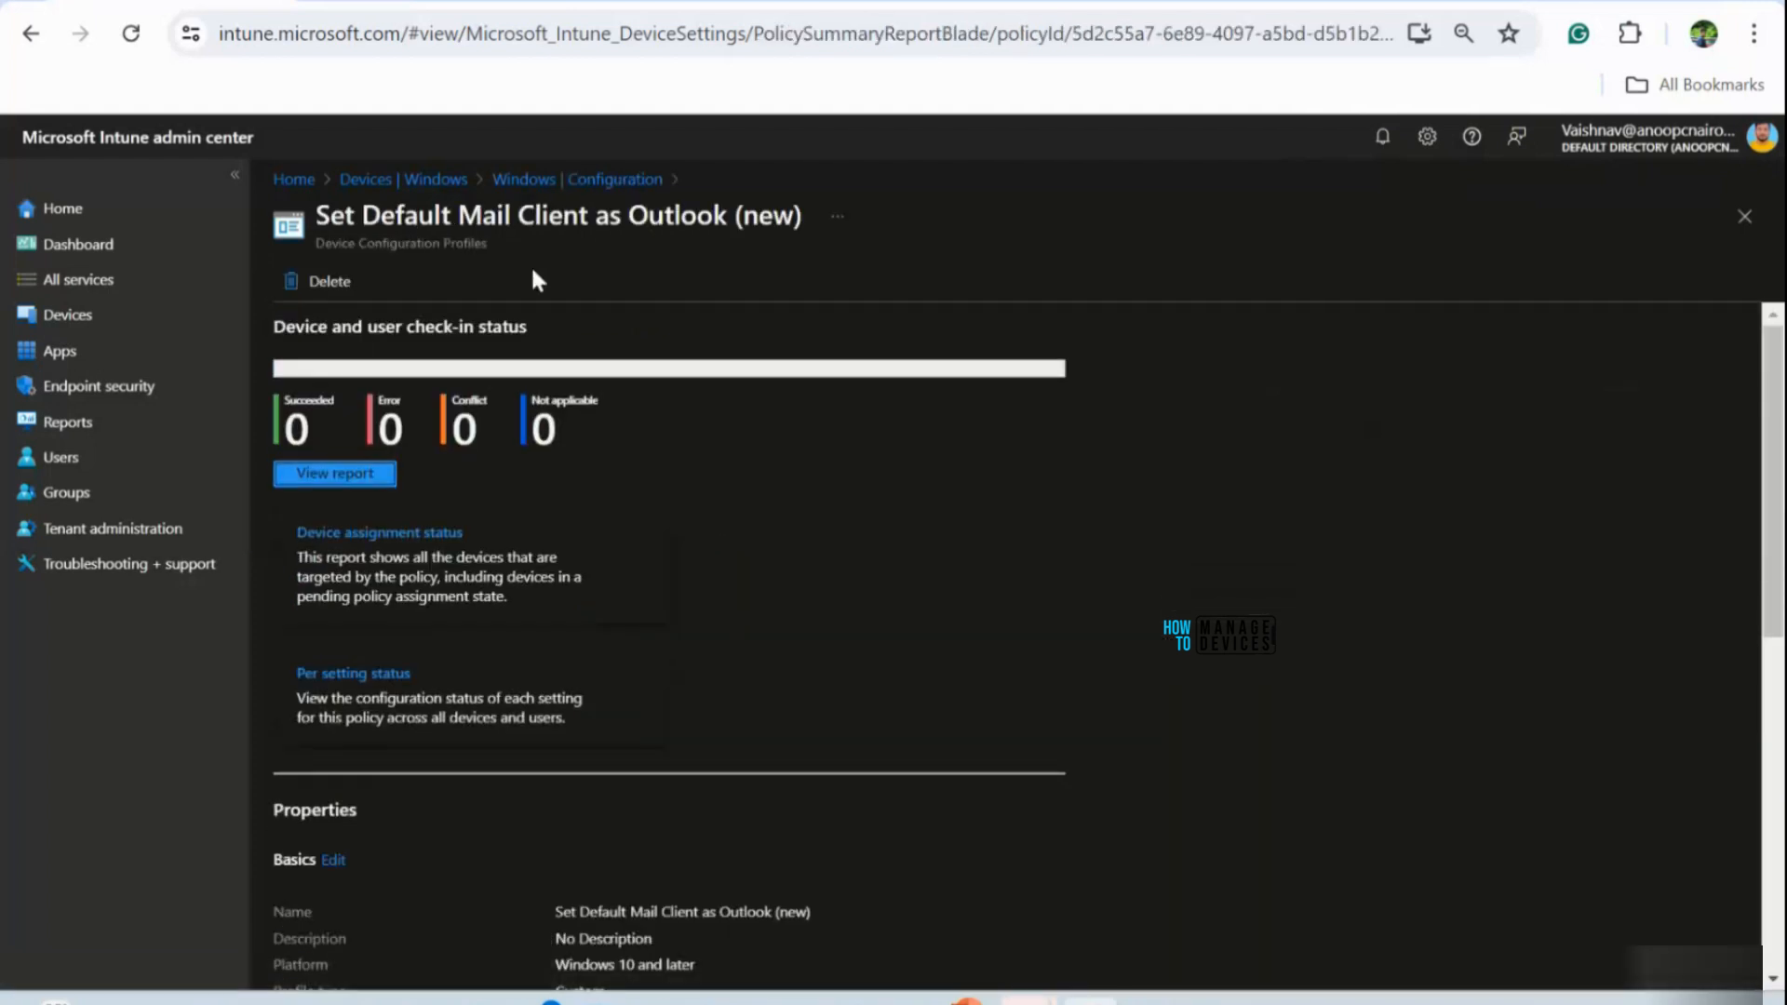
click(572, 178)
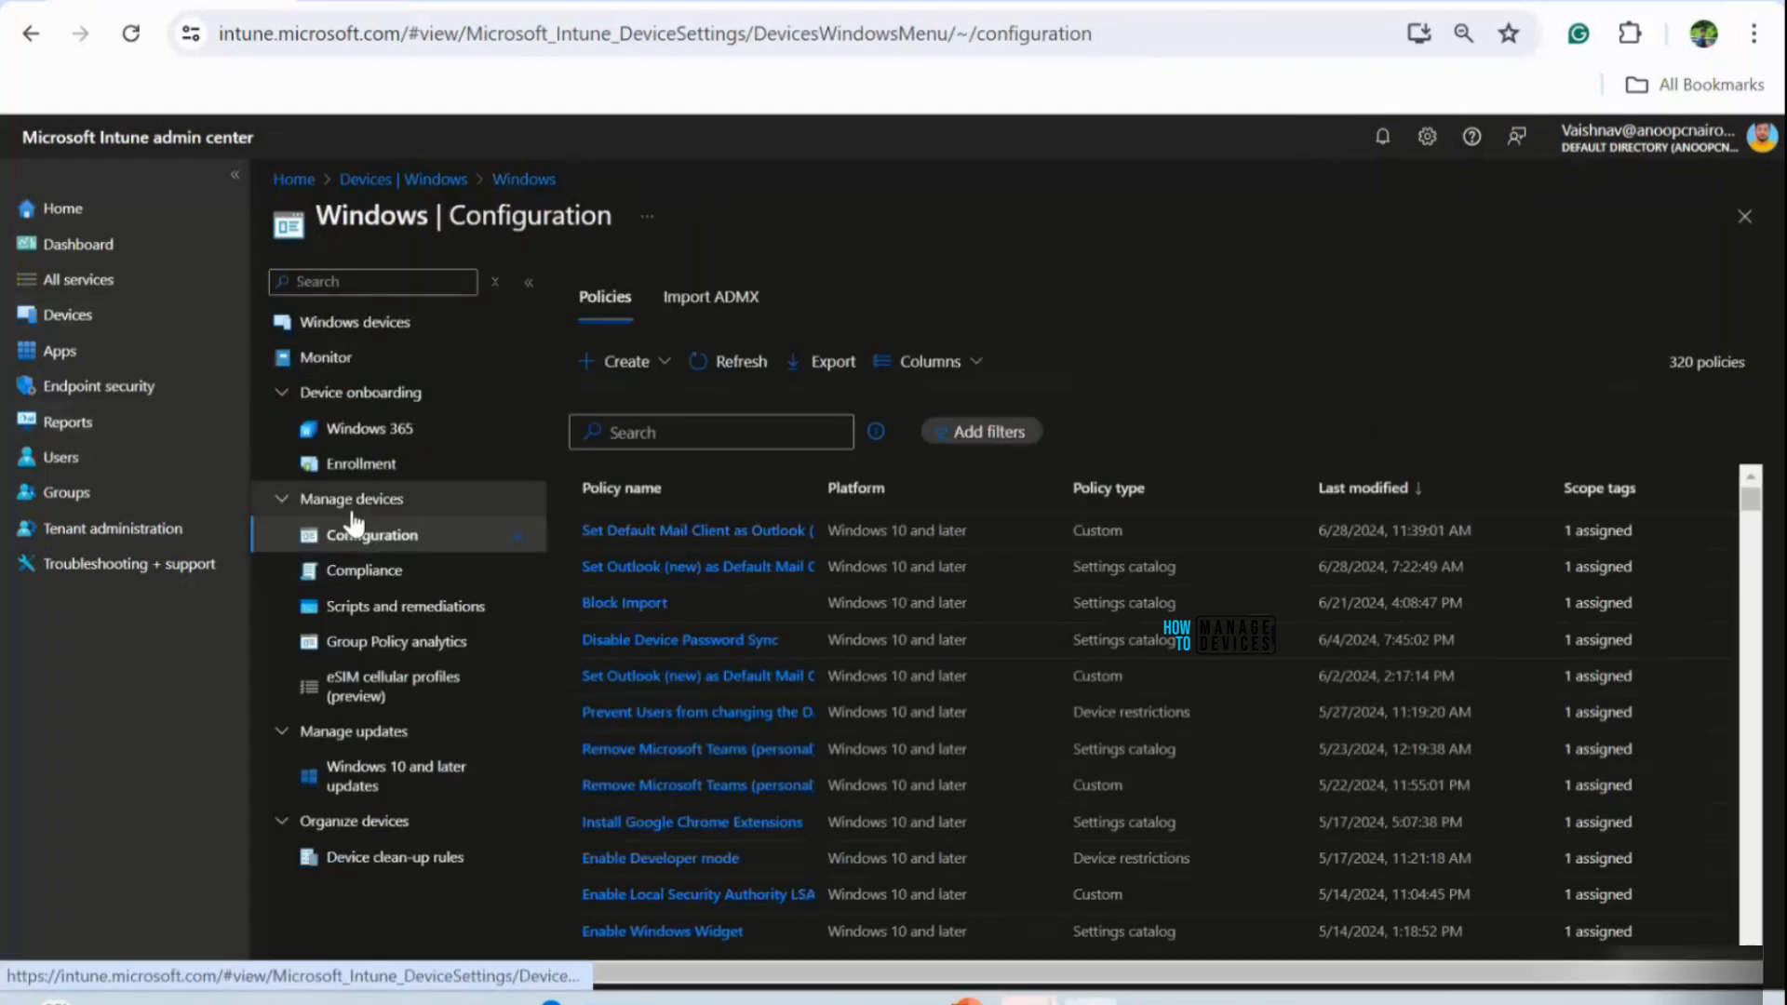
click(682, 534)
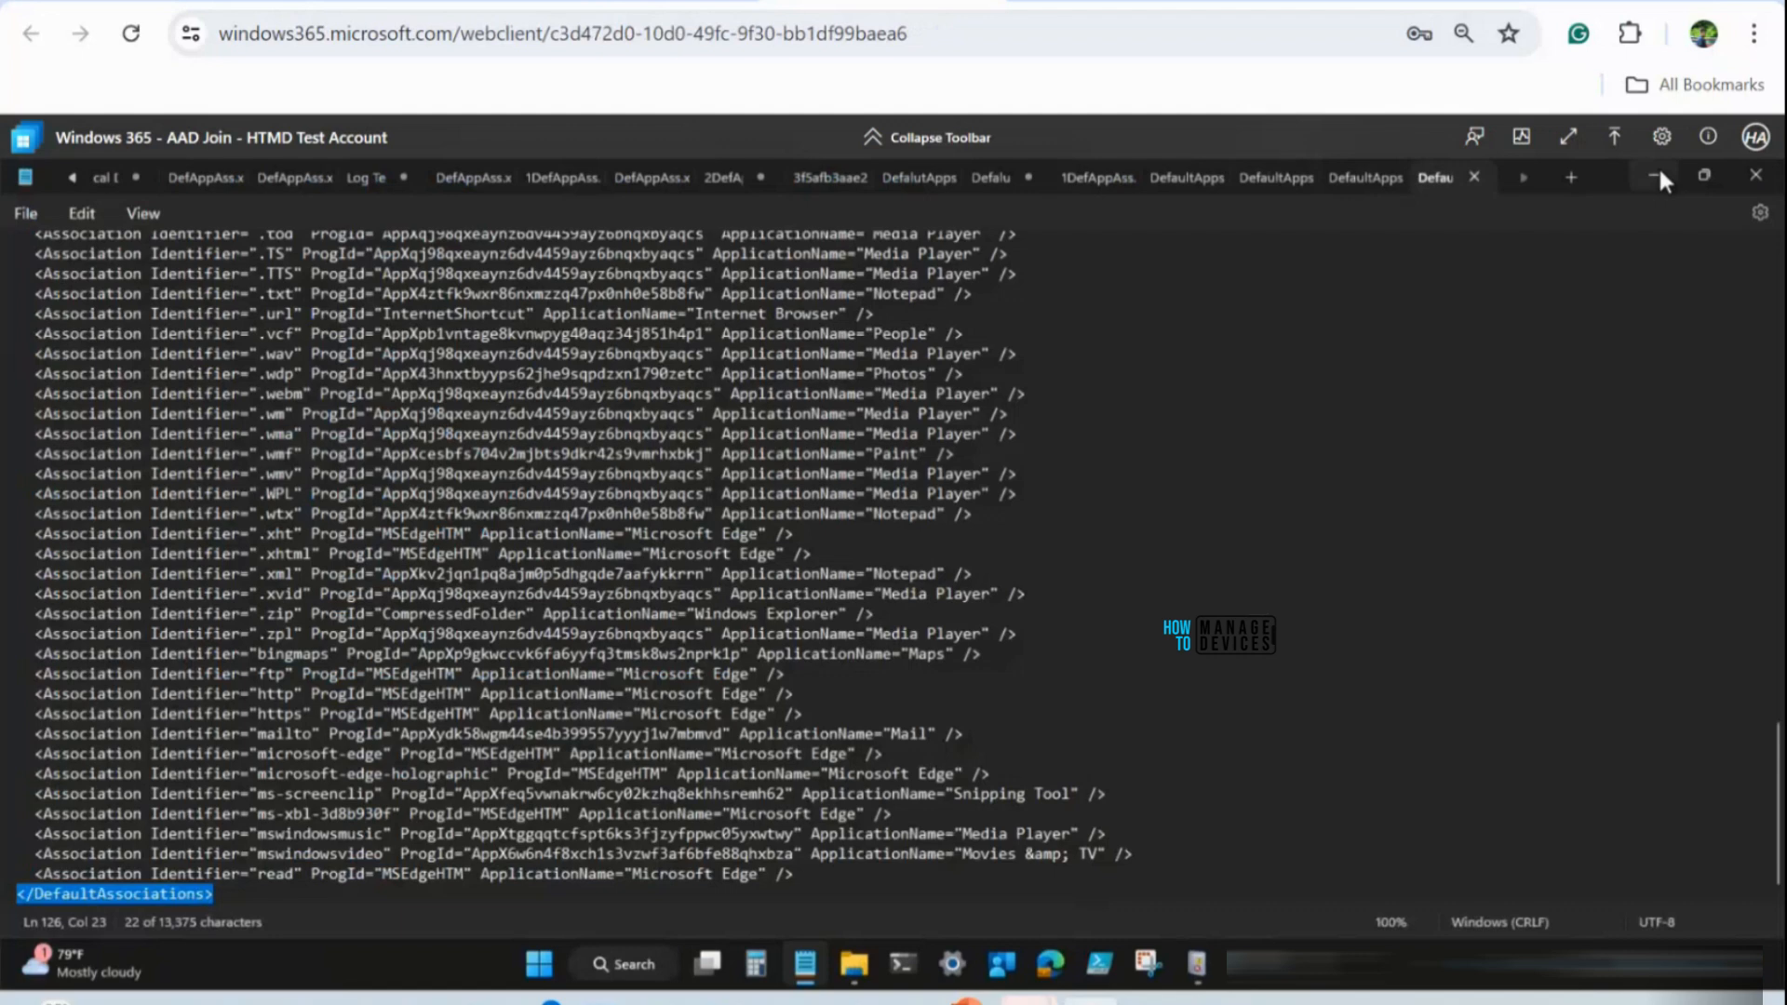
Switch to the Windows 365 Cloud PC and minimize its Notepad, File Explorer and Command Prompt windows
click(1657, 165)
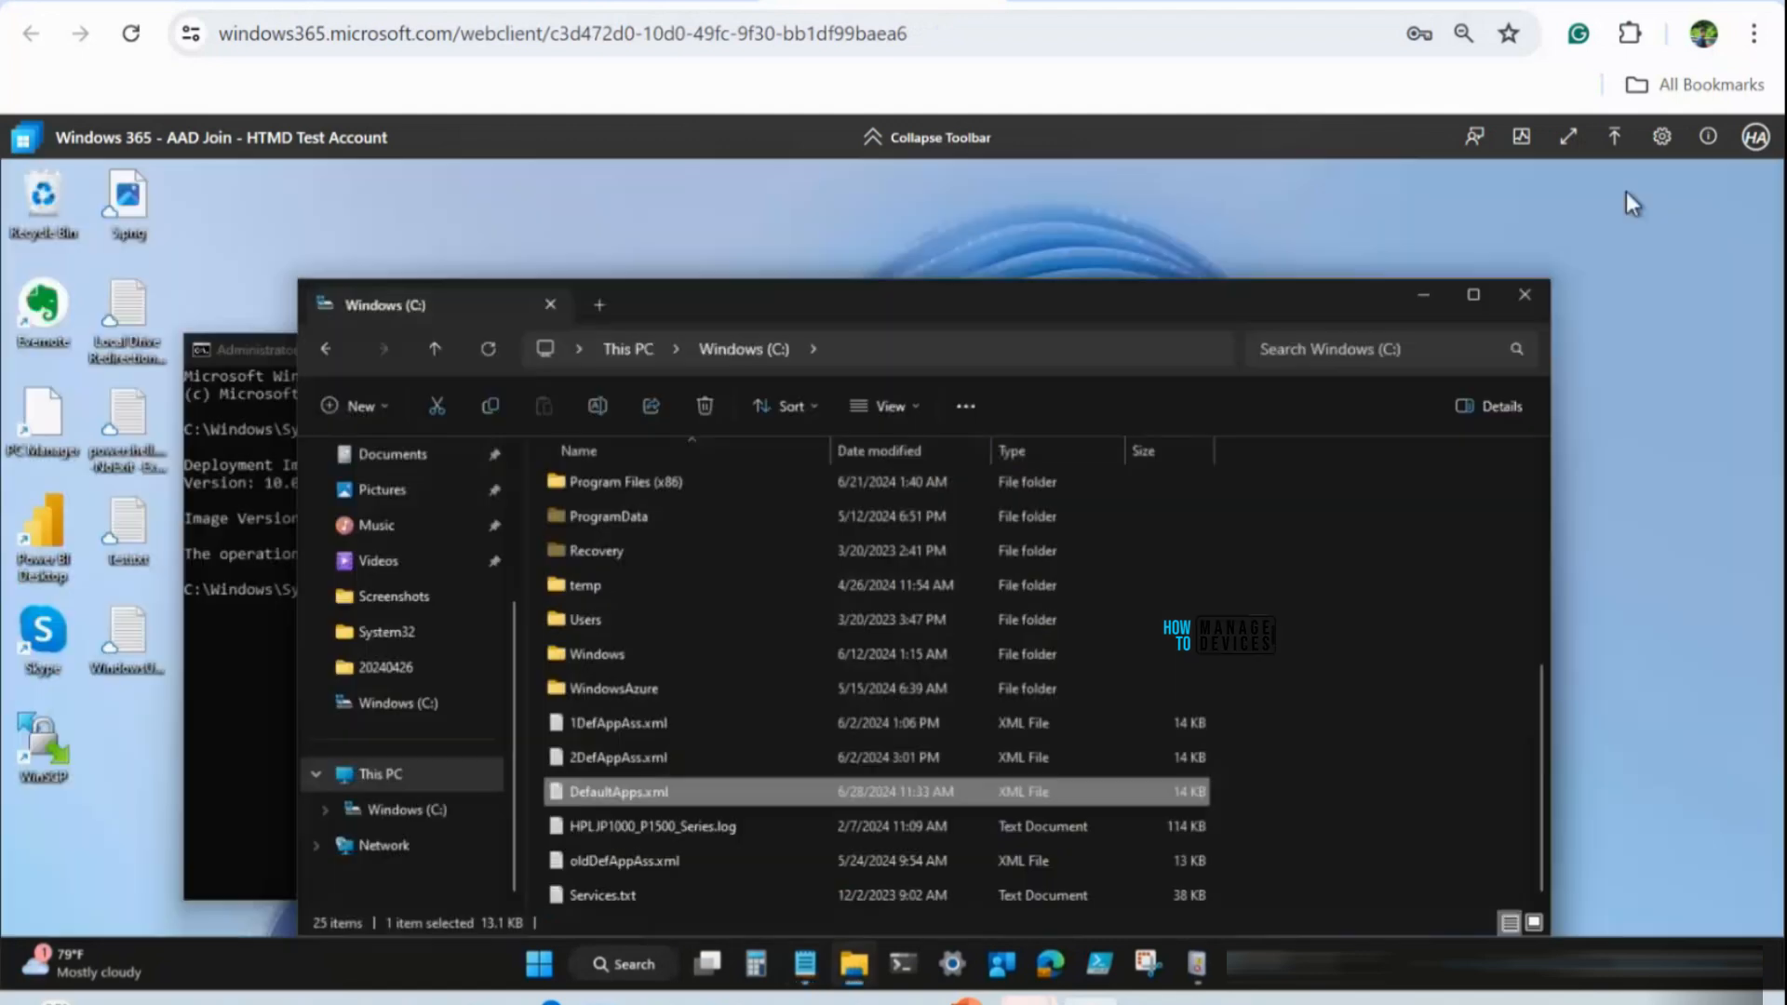
click(1427, 292)
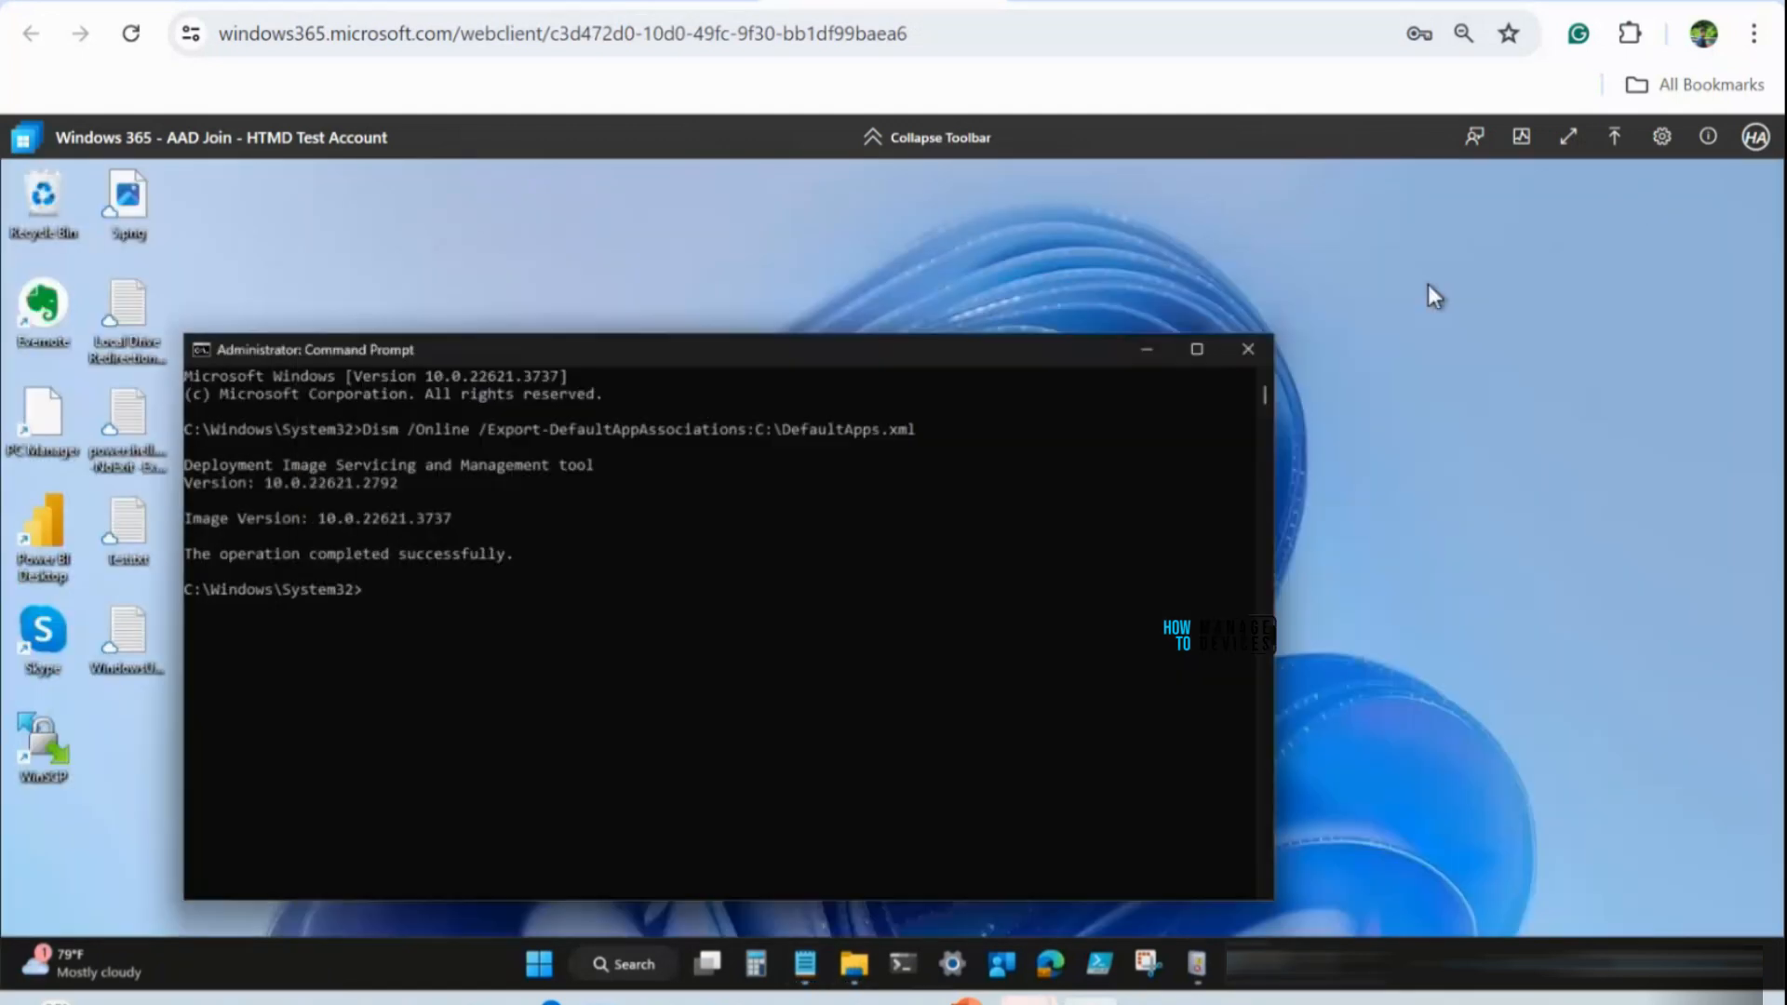
click(1150, 350)
Open the Cloud PC's default apps settings, search the applications for "Mail", and view the Mail app's default file and link types
click(539, 966)
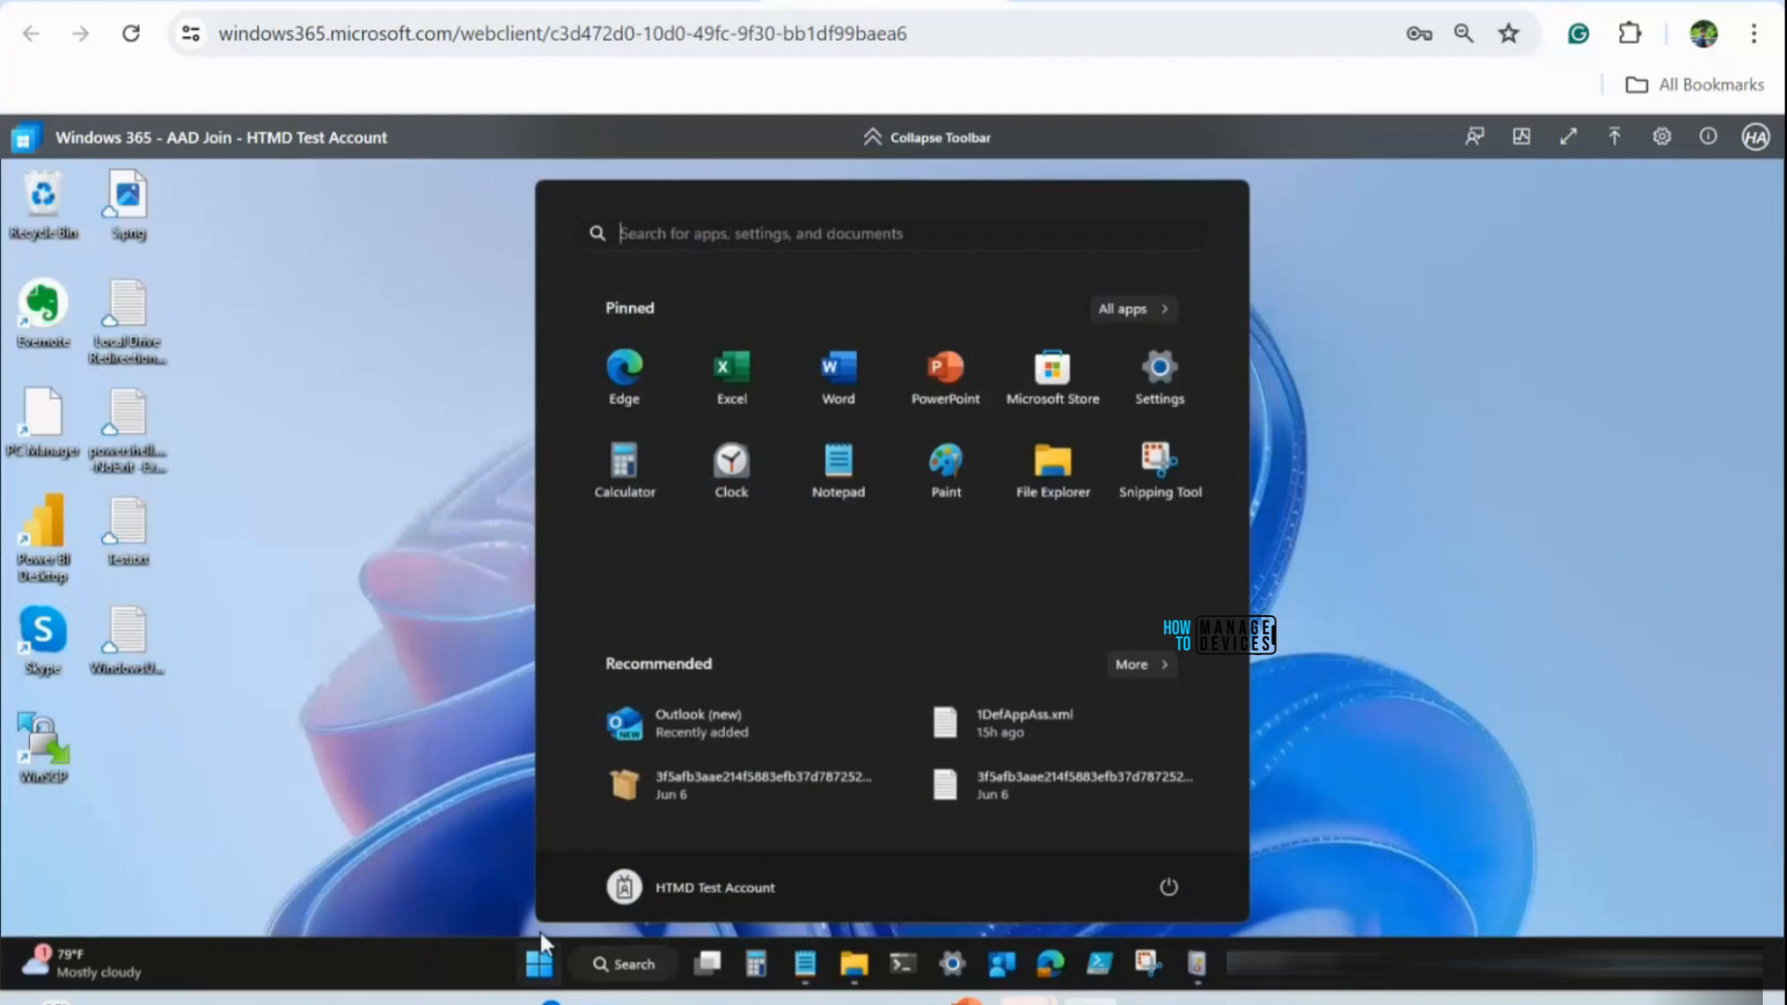
click(952, 963)
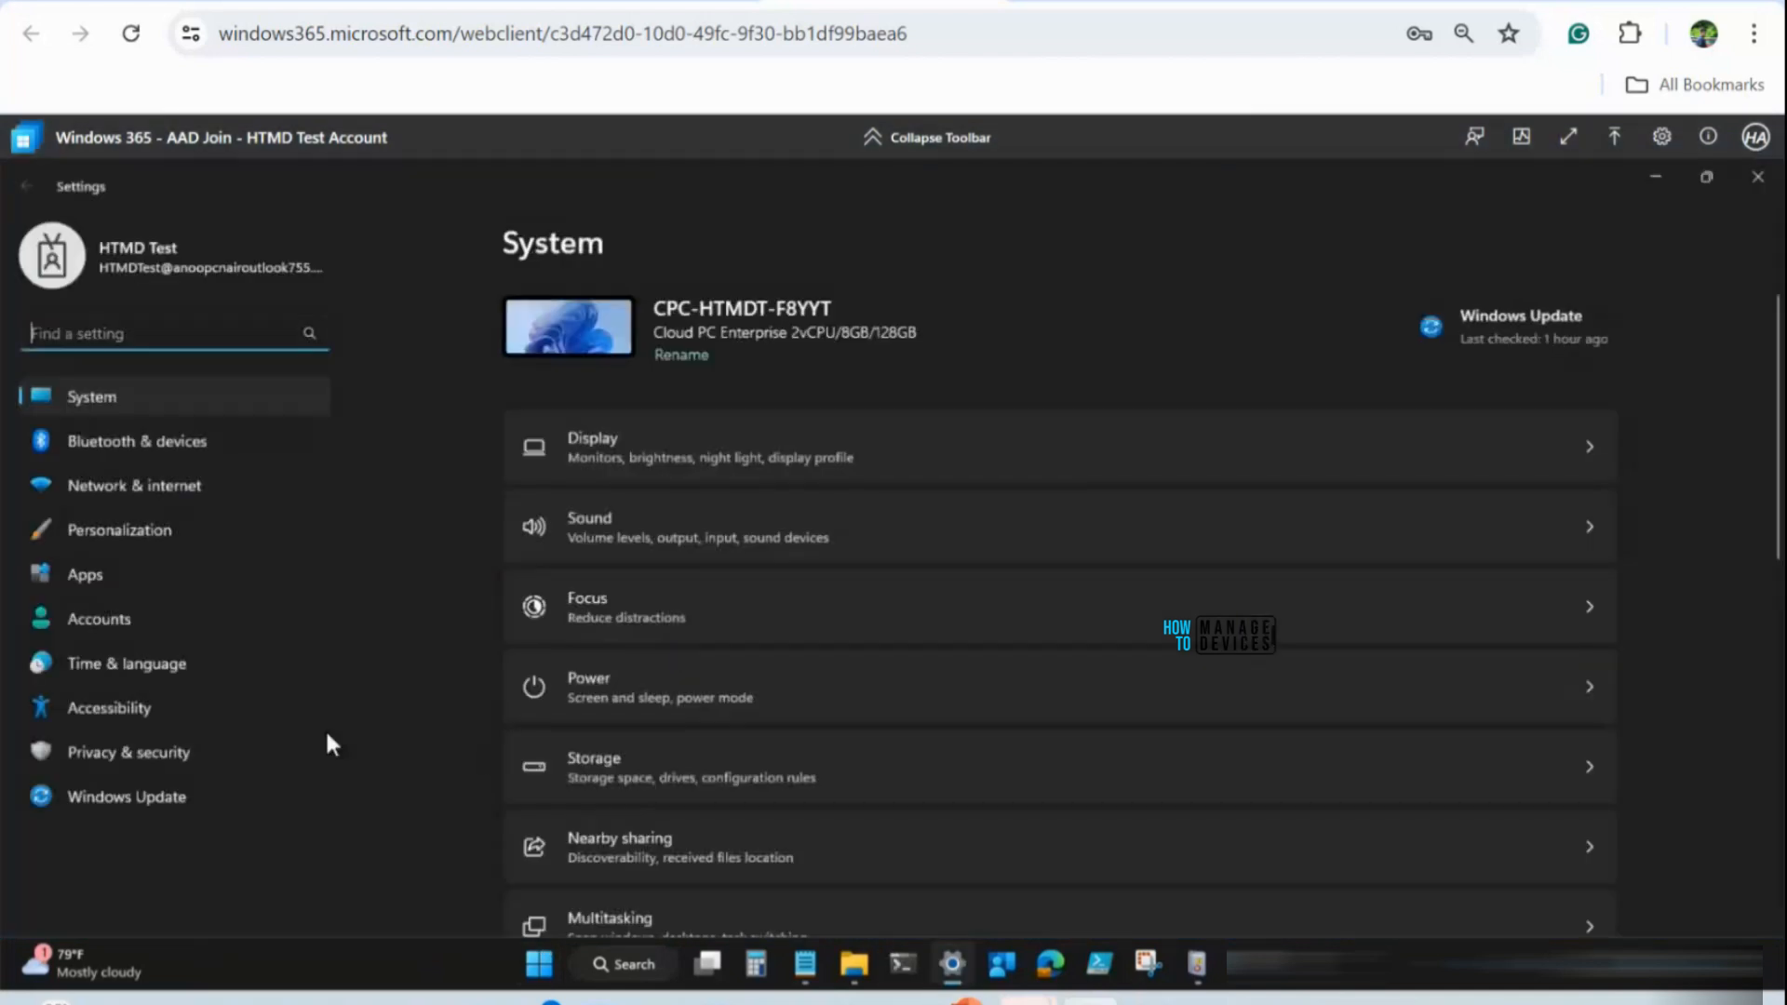
click(83, 575)
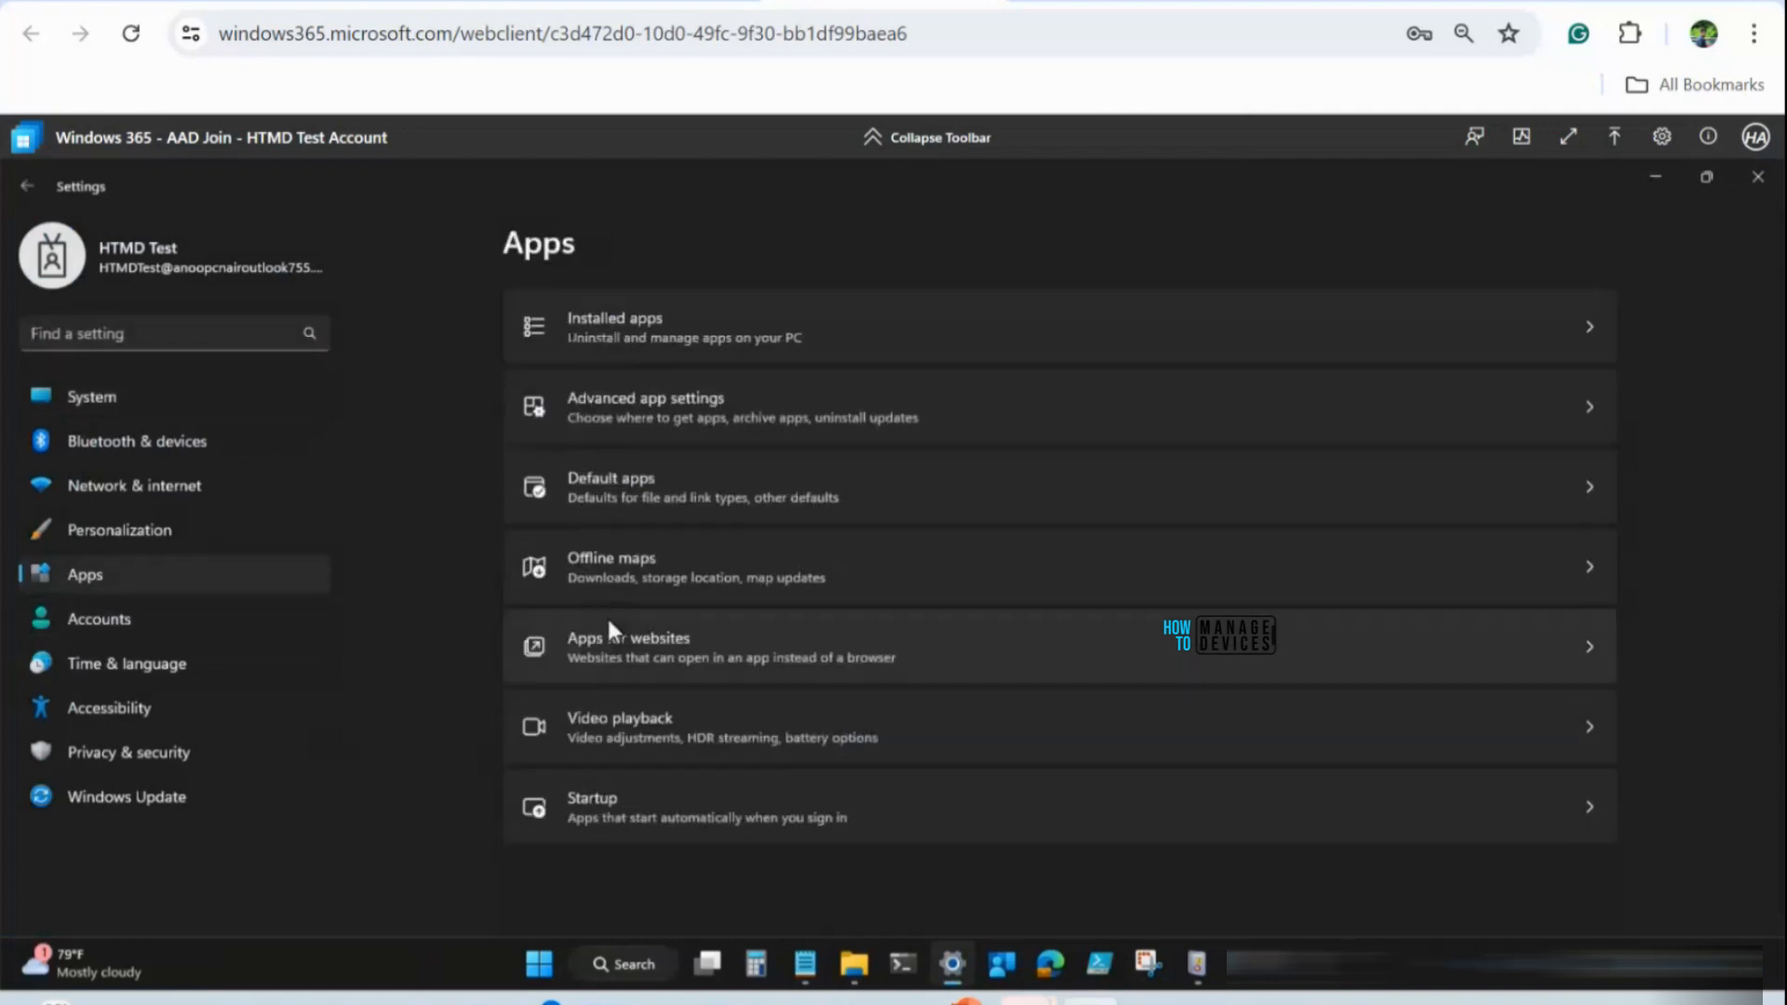
click(609, 466)
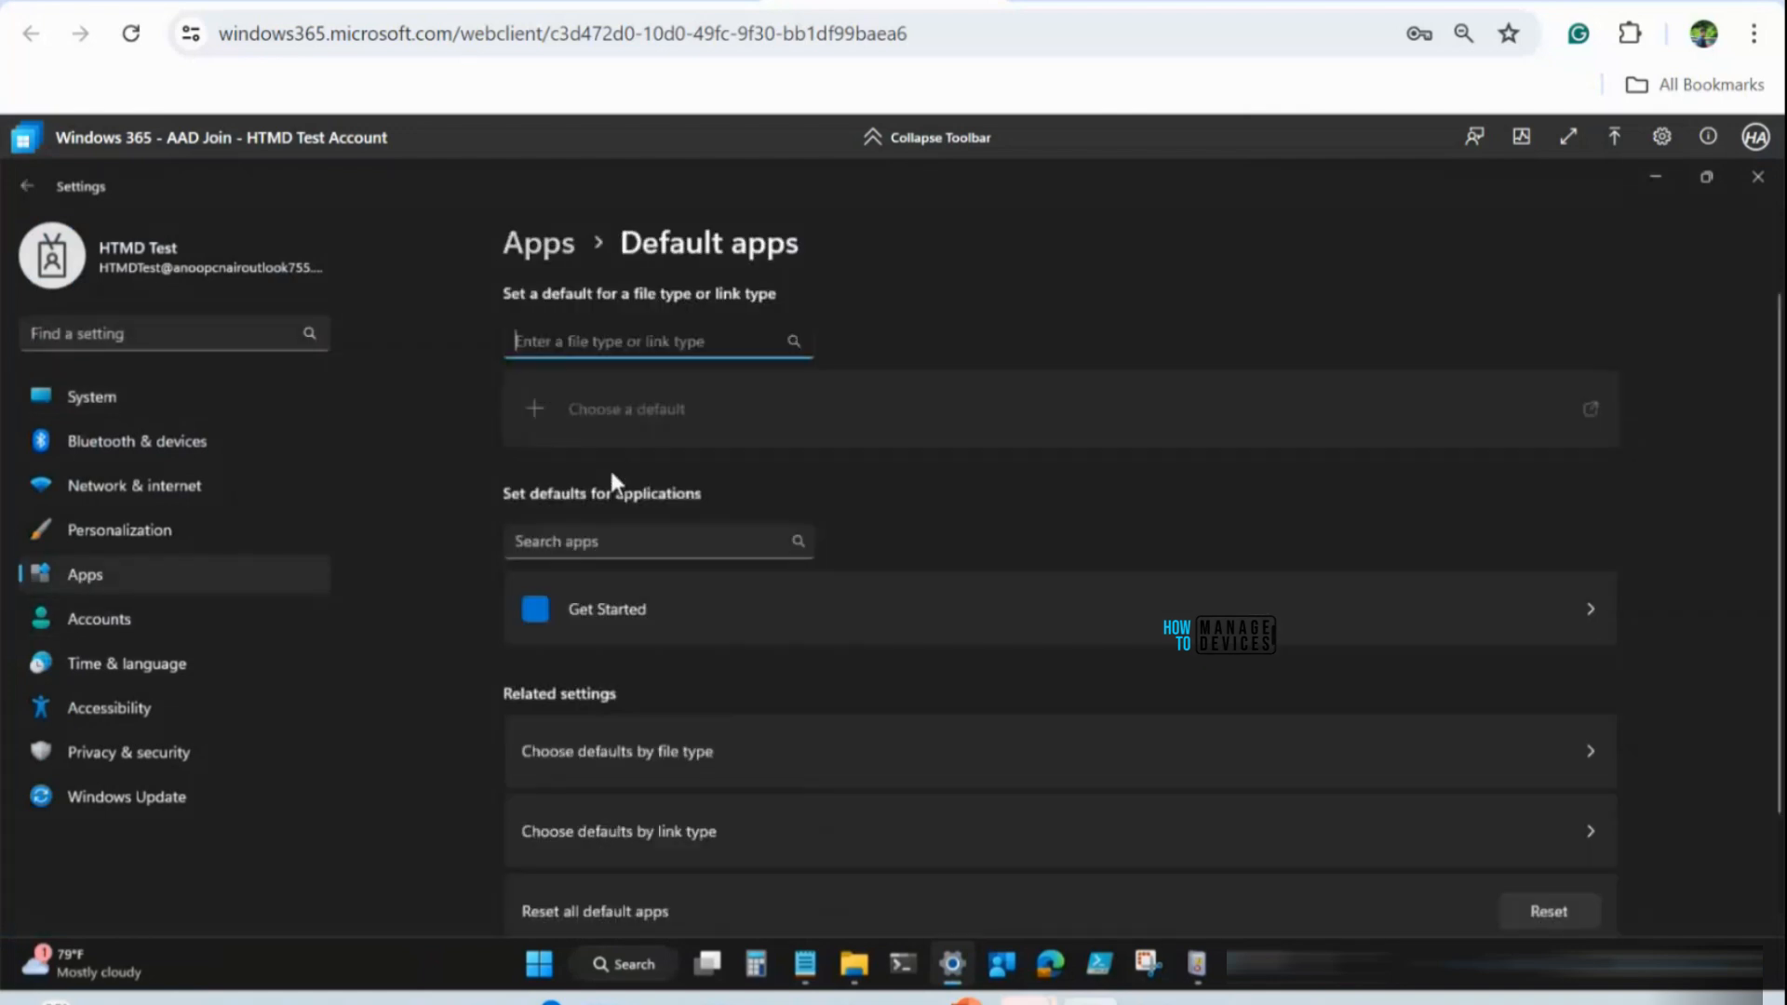
click(563, 538)
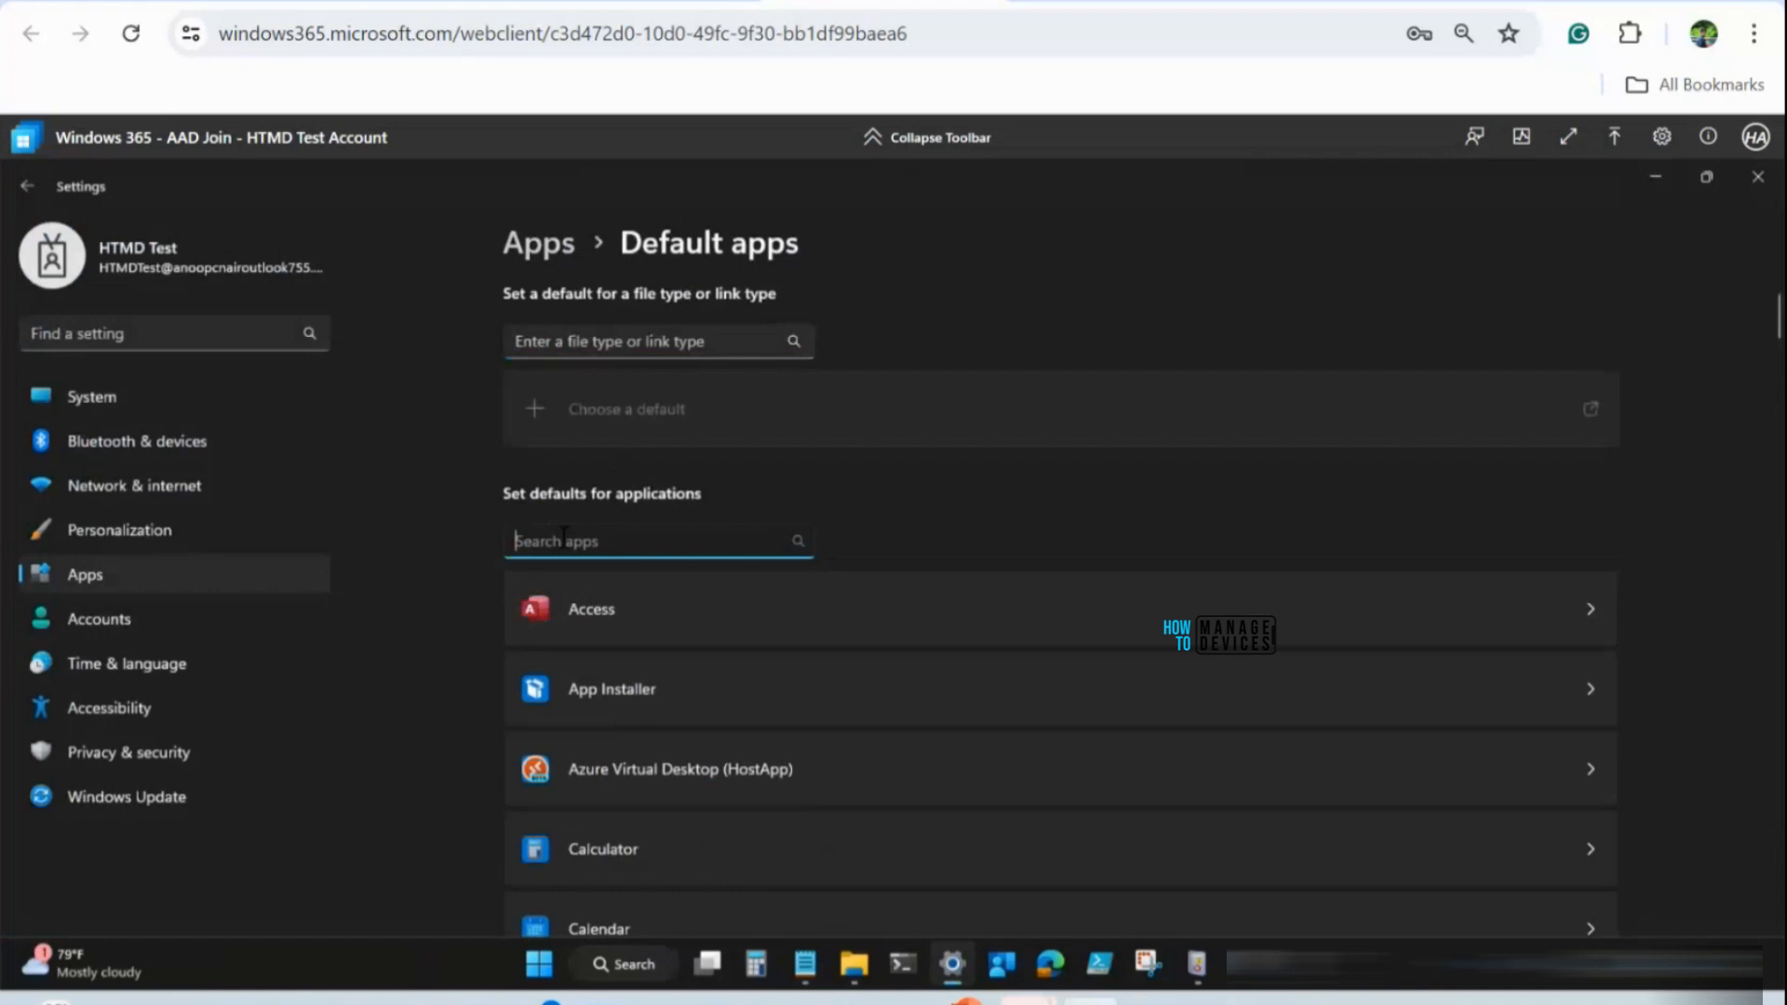
text(Mail)
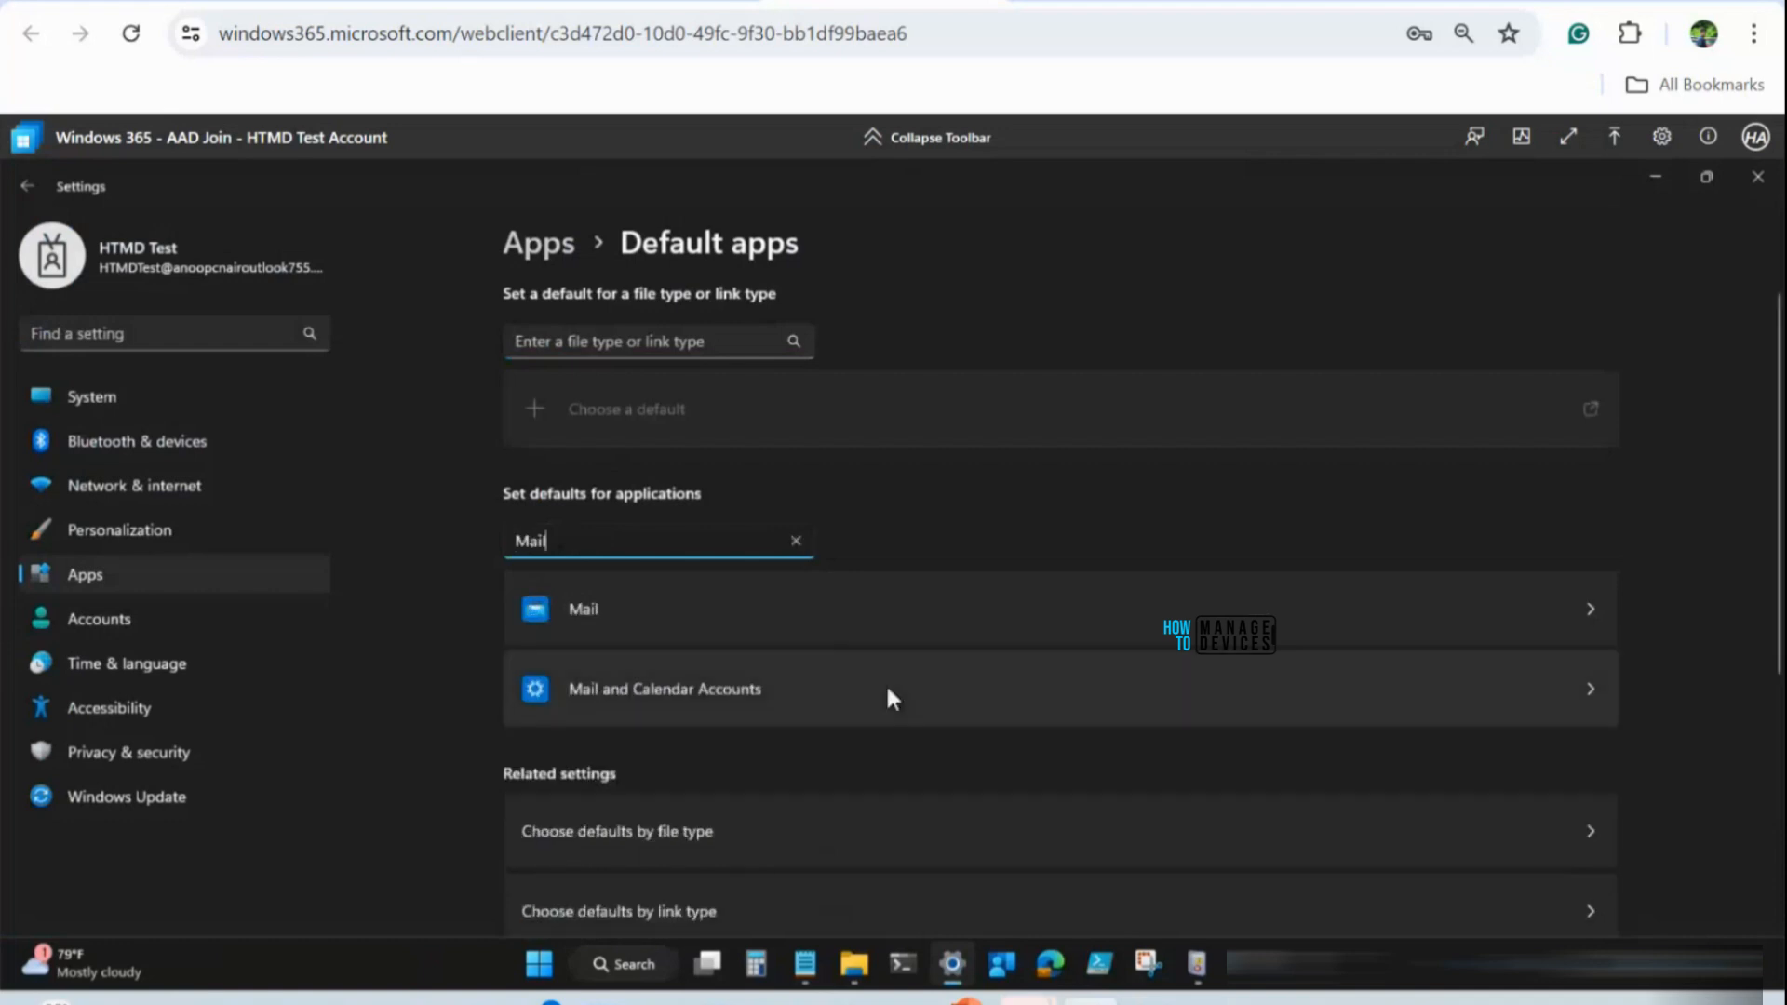
click(690, 606)
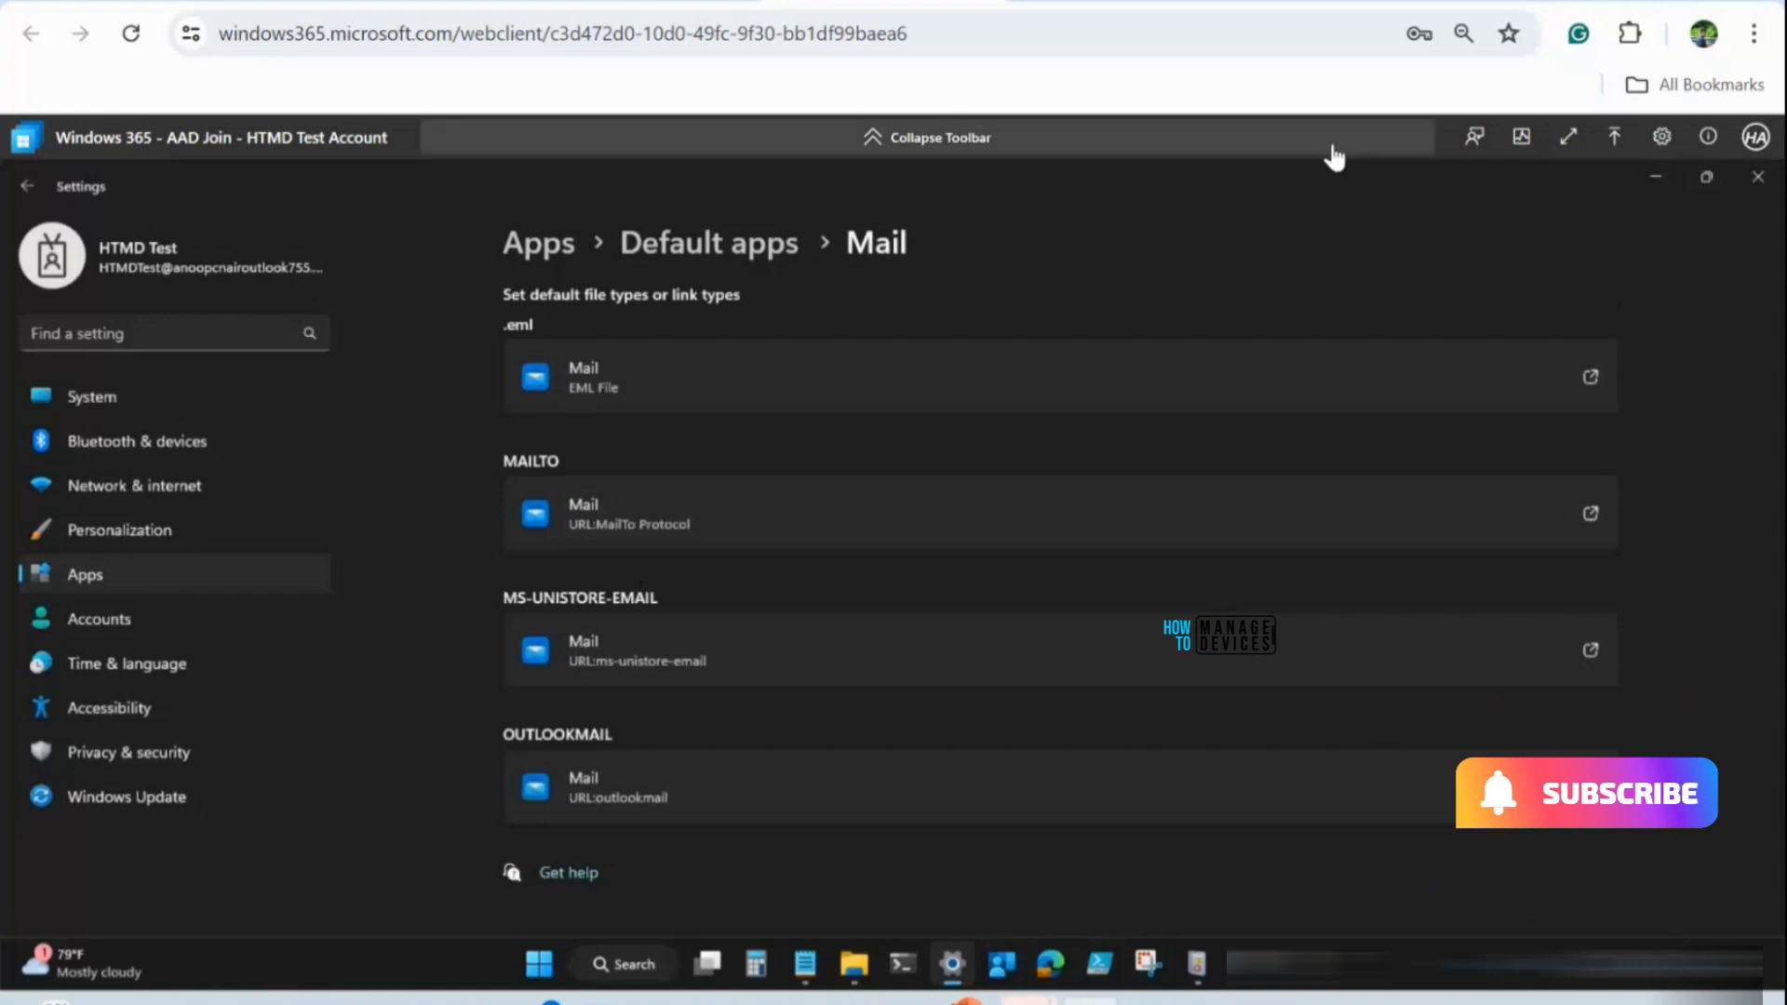
Start a device sync from the Cloud PC's Managed by Default Directory page under work or school access, and check its sync status
click(89, 624)
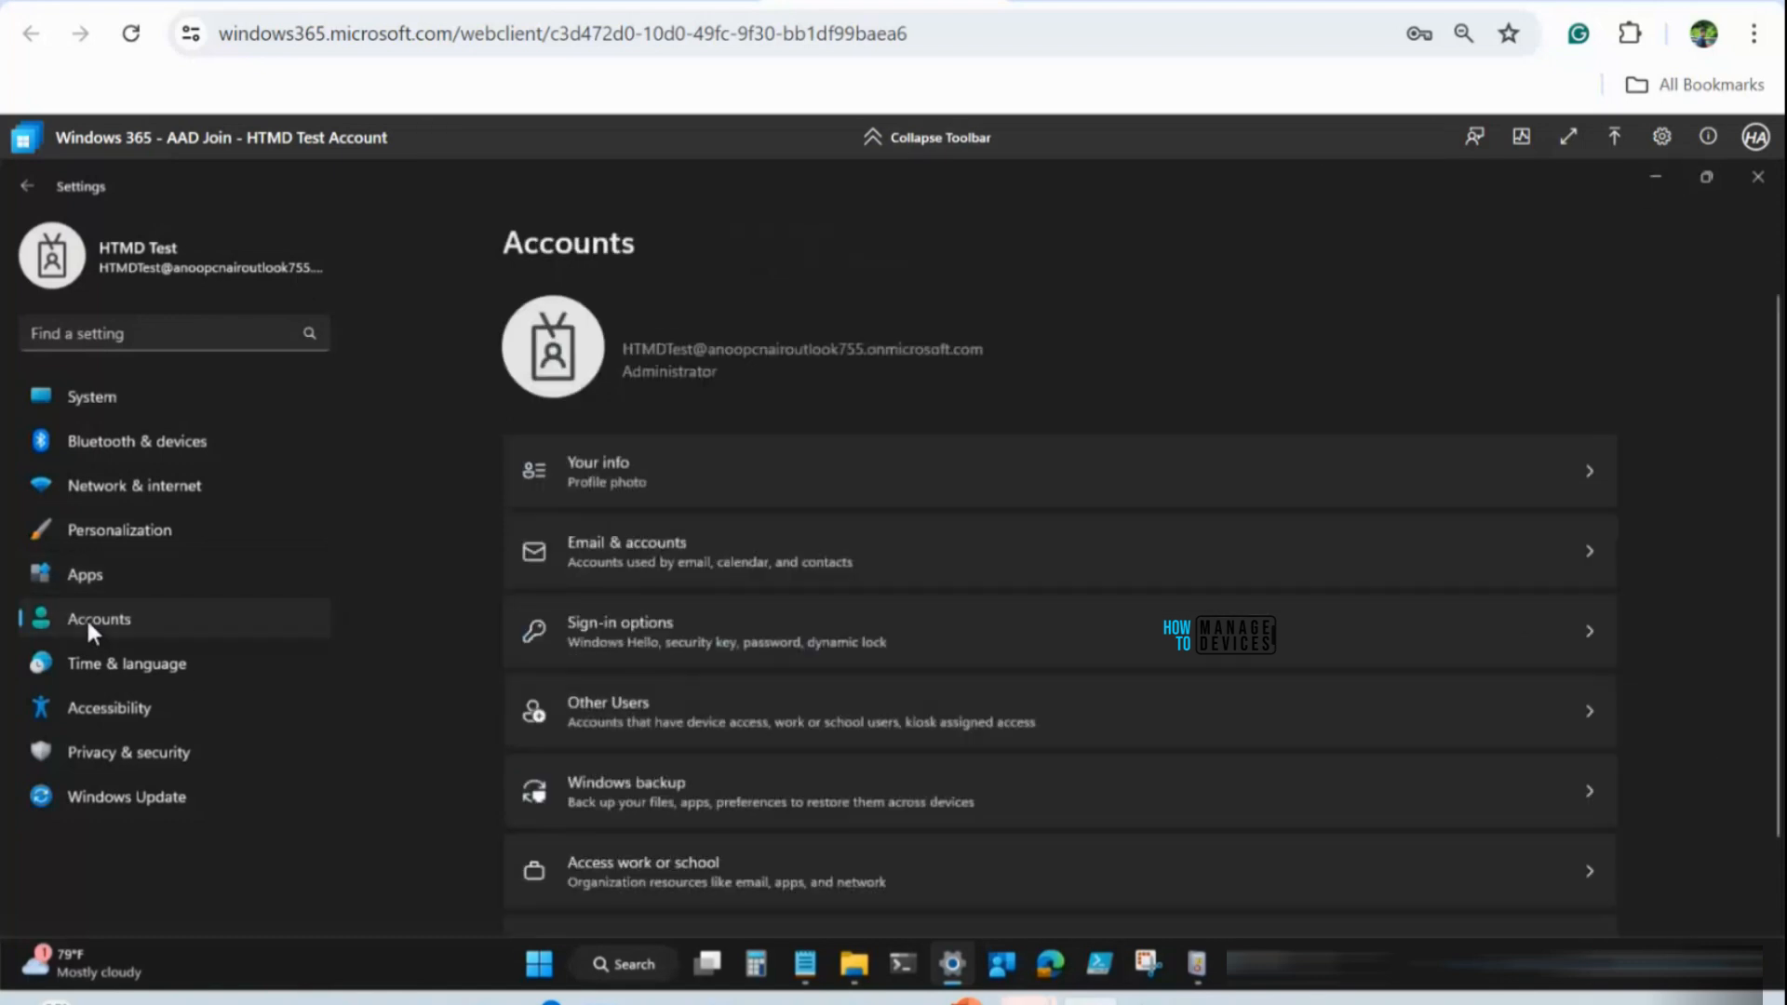
scroll(698, 651, down, 2)
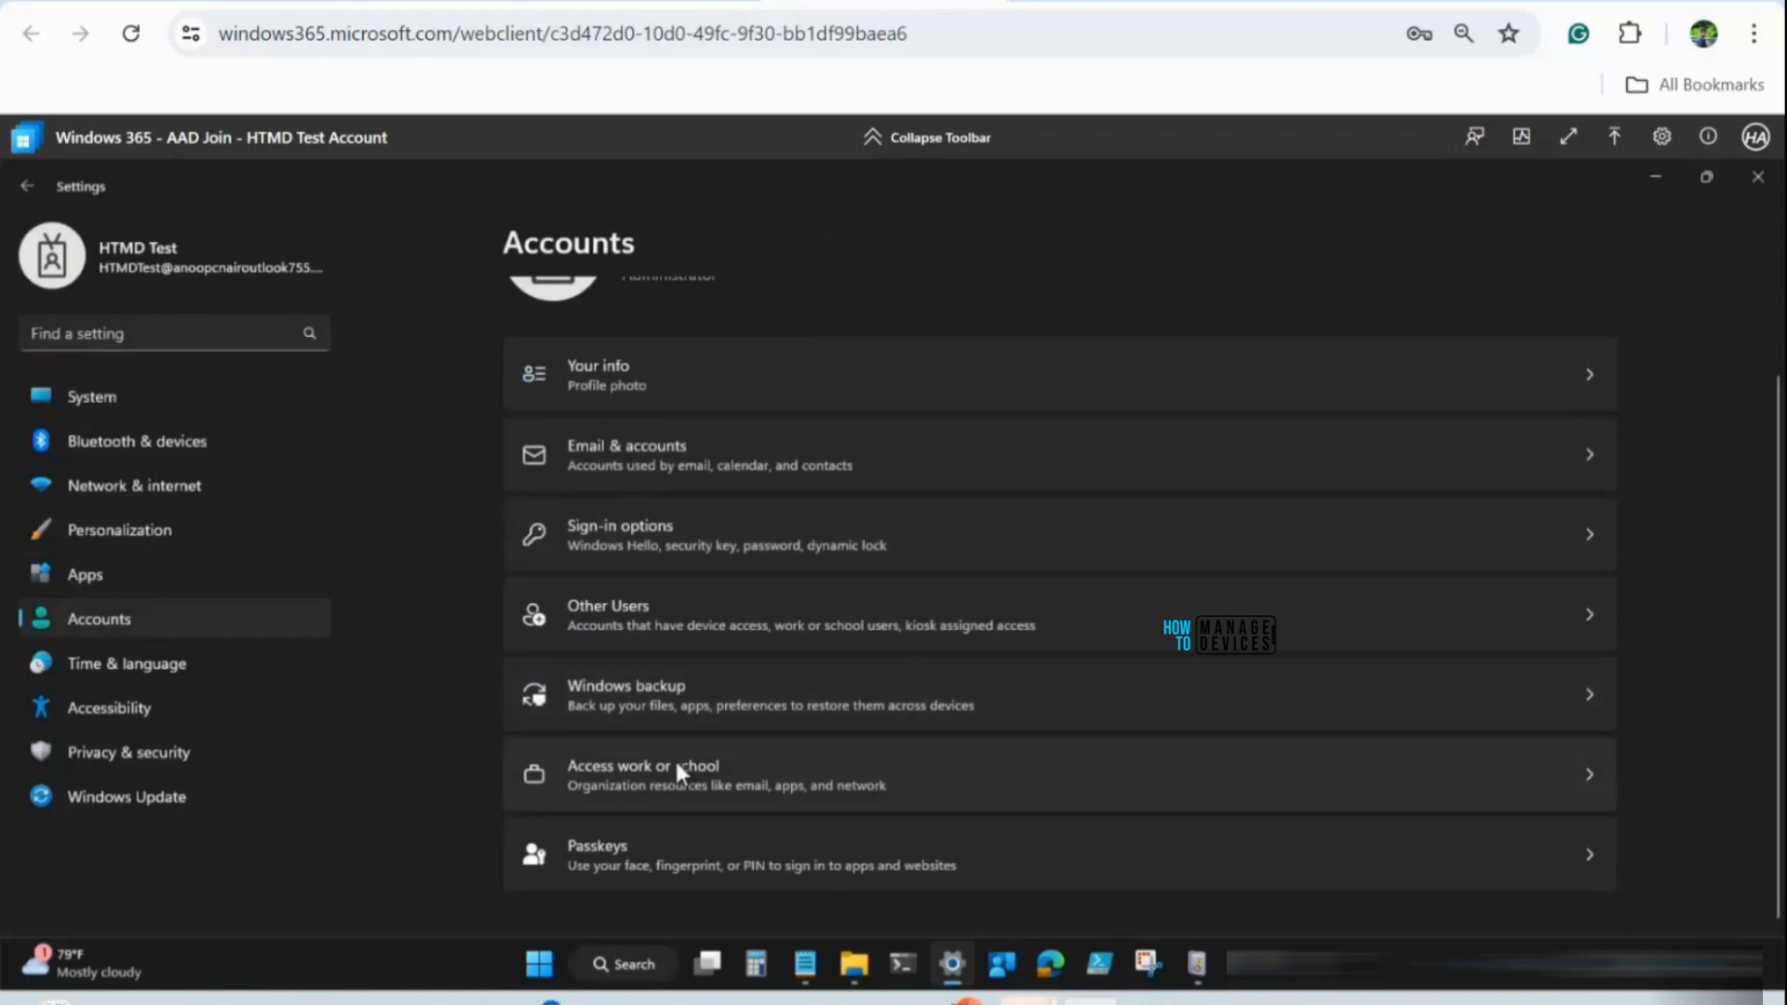
click(686, 765)
scroll(912, 698, down, 2)
scroll(1329, 549, up, 2)
click(1526, 436)
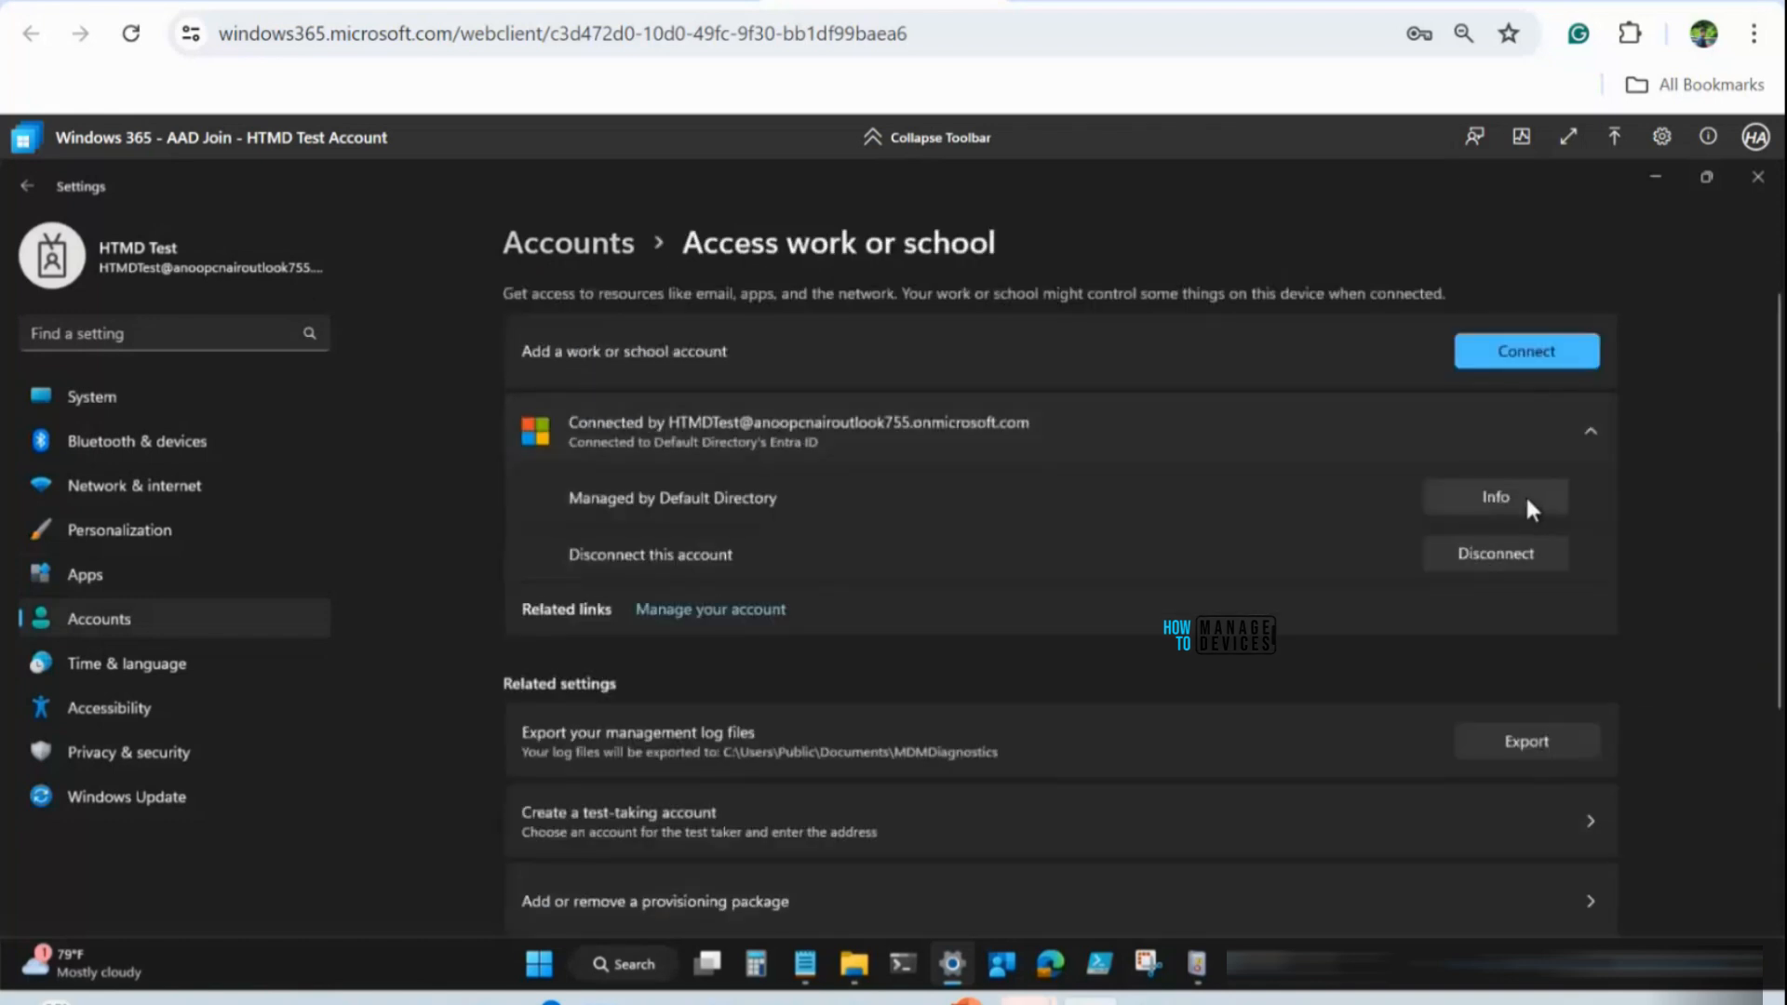
click(1527, 510)
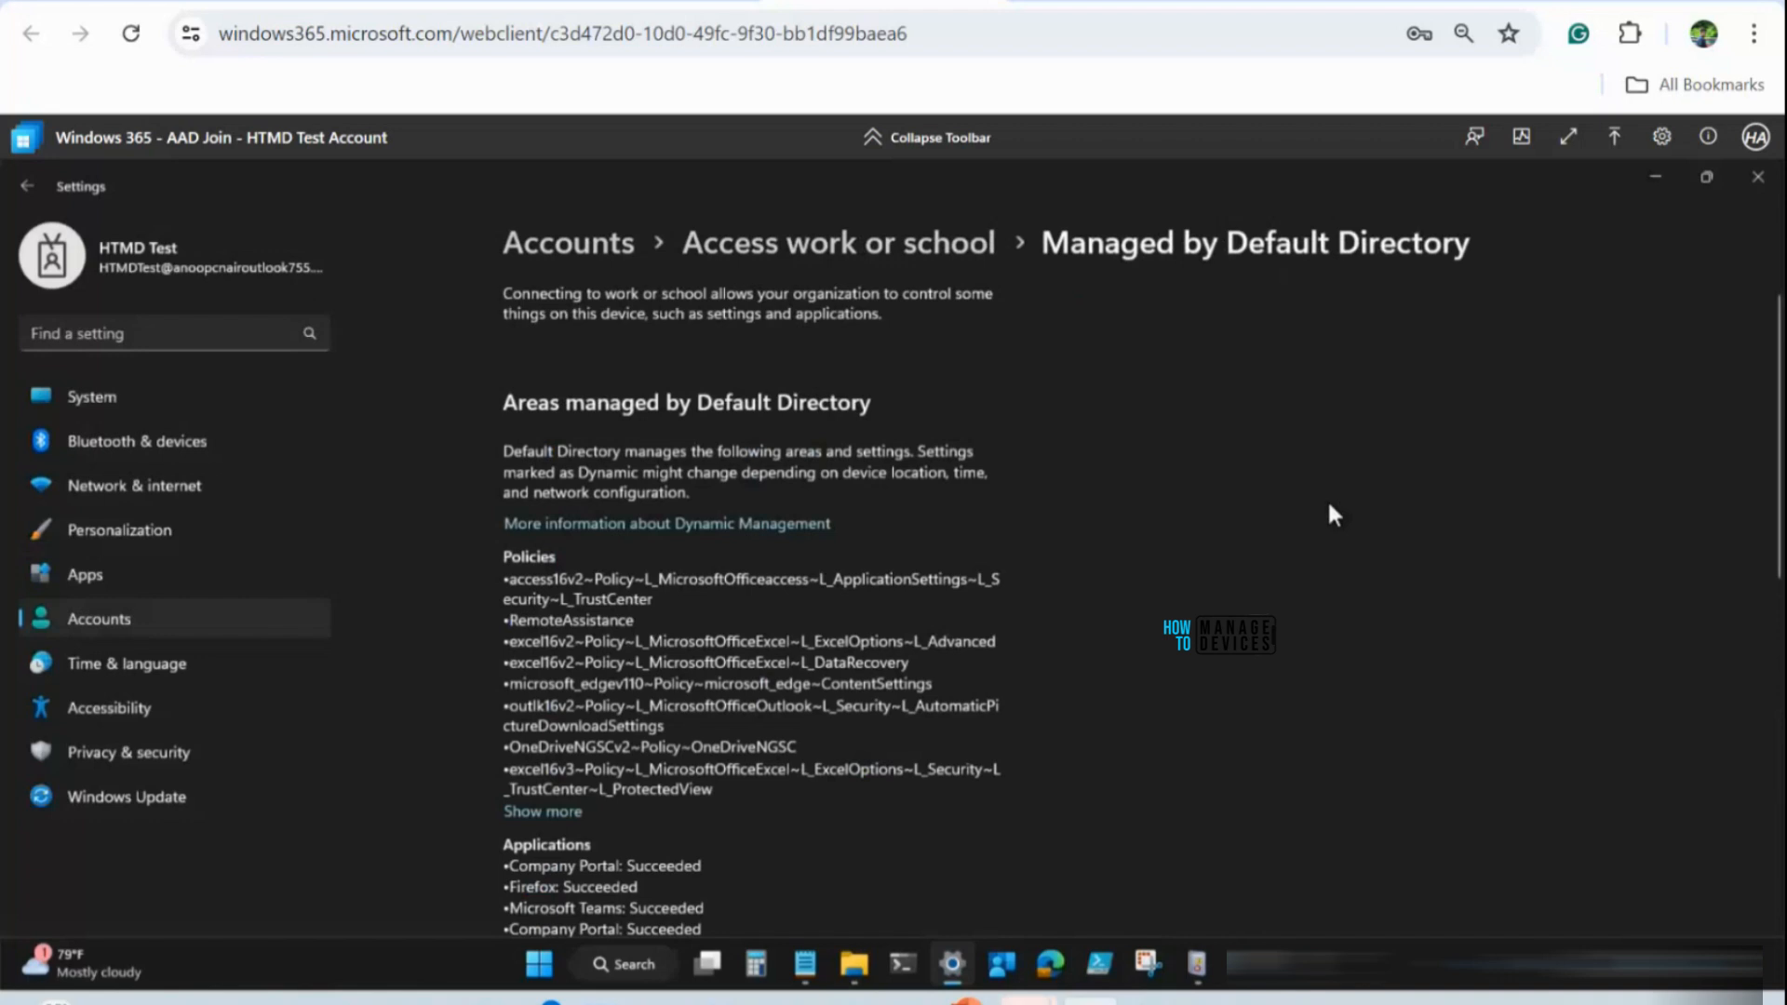
scroll(1329, 505, down, 6)
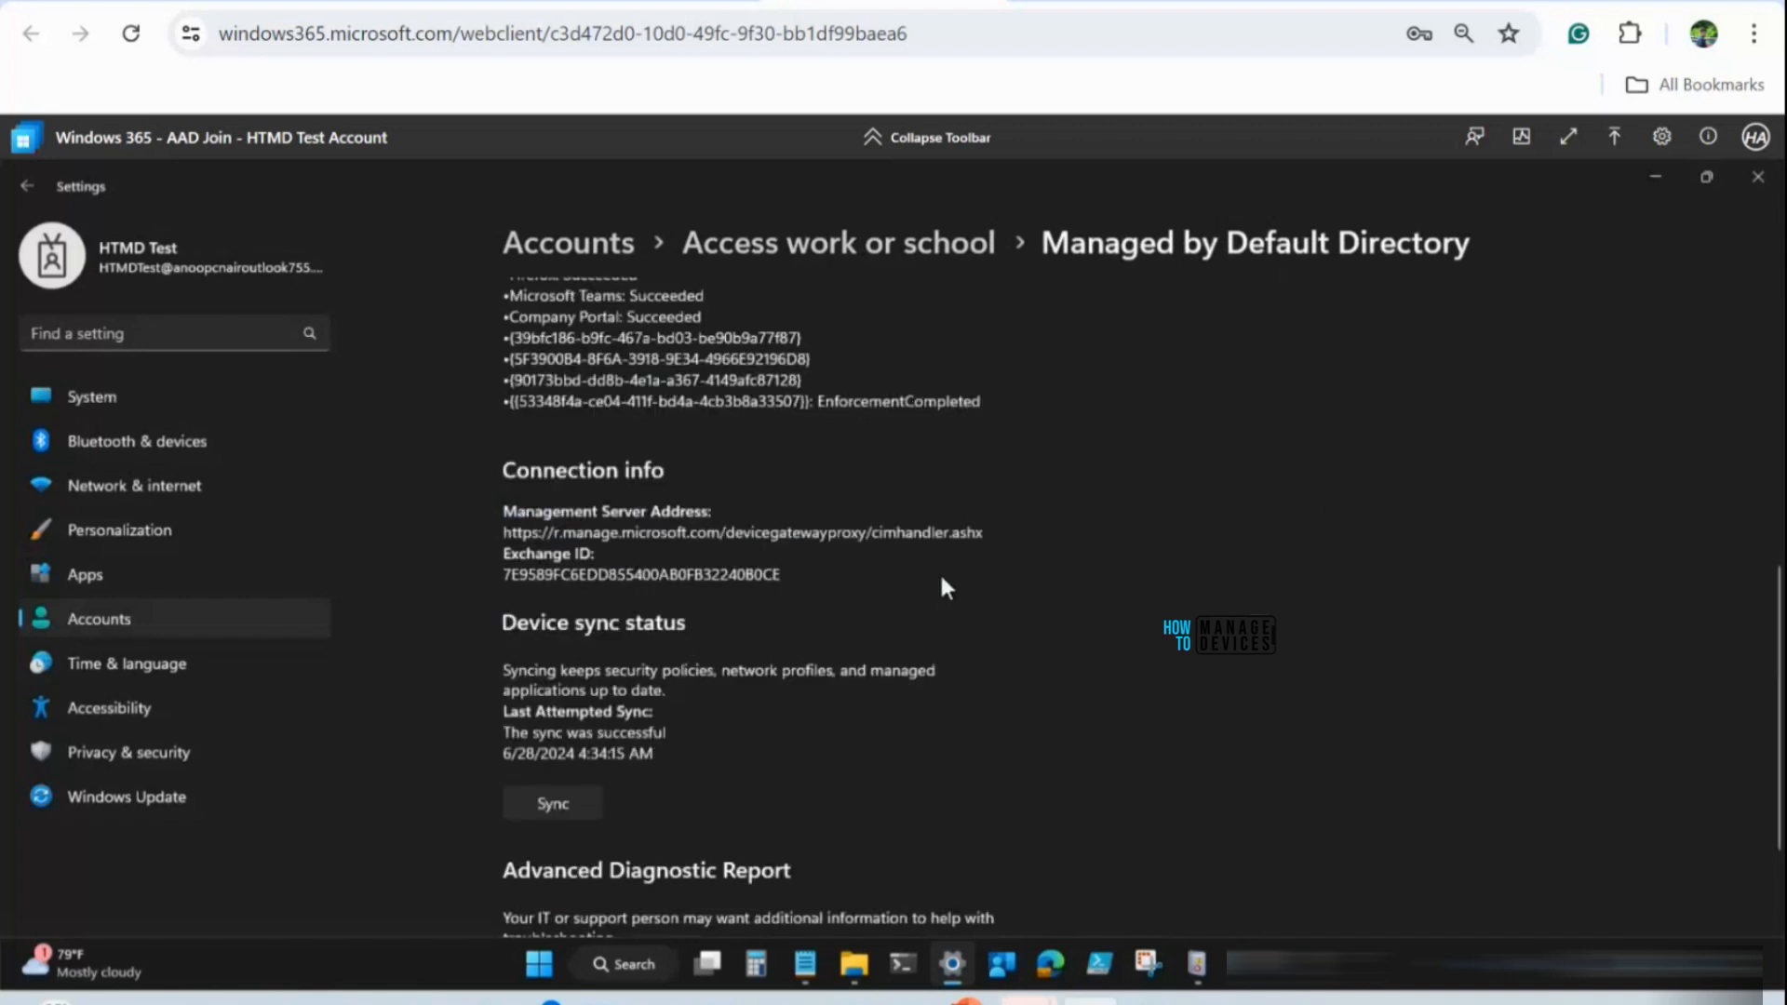
click(554, 805)
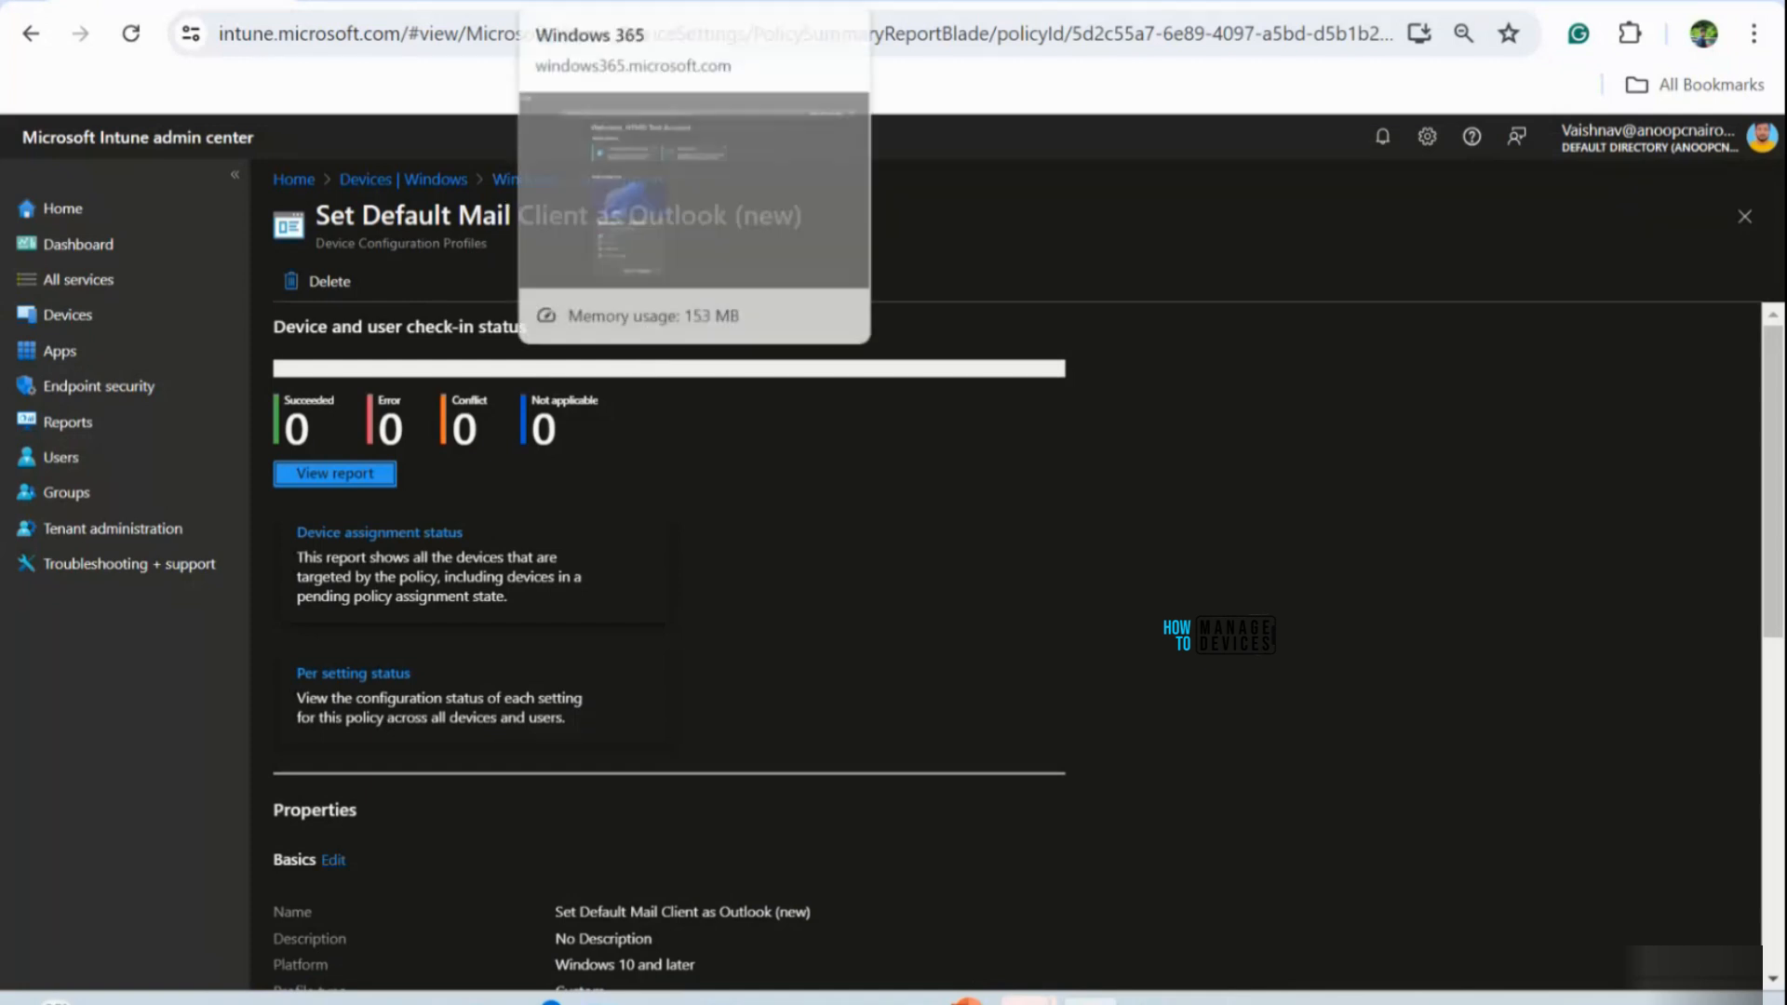
click(882, 2)
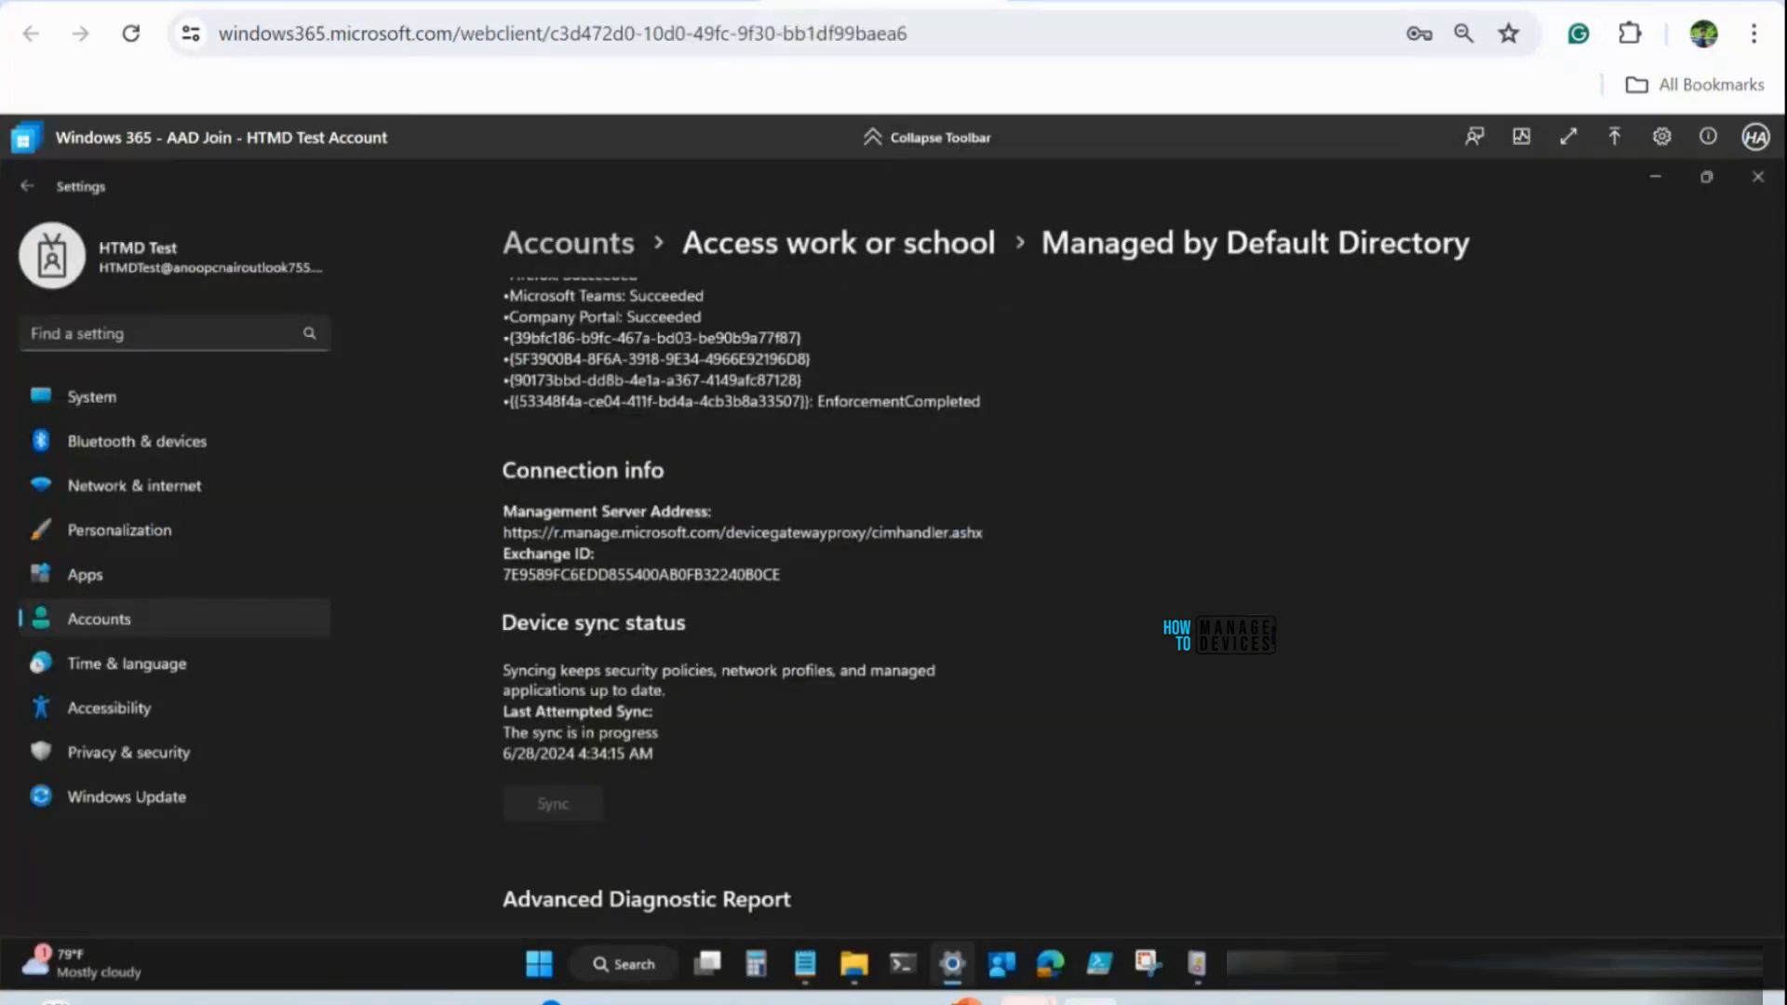
click(177, 2)
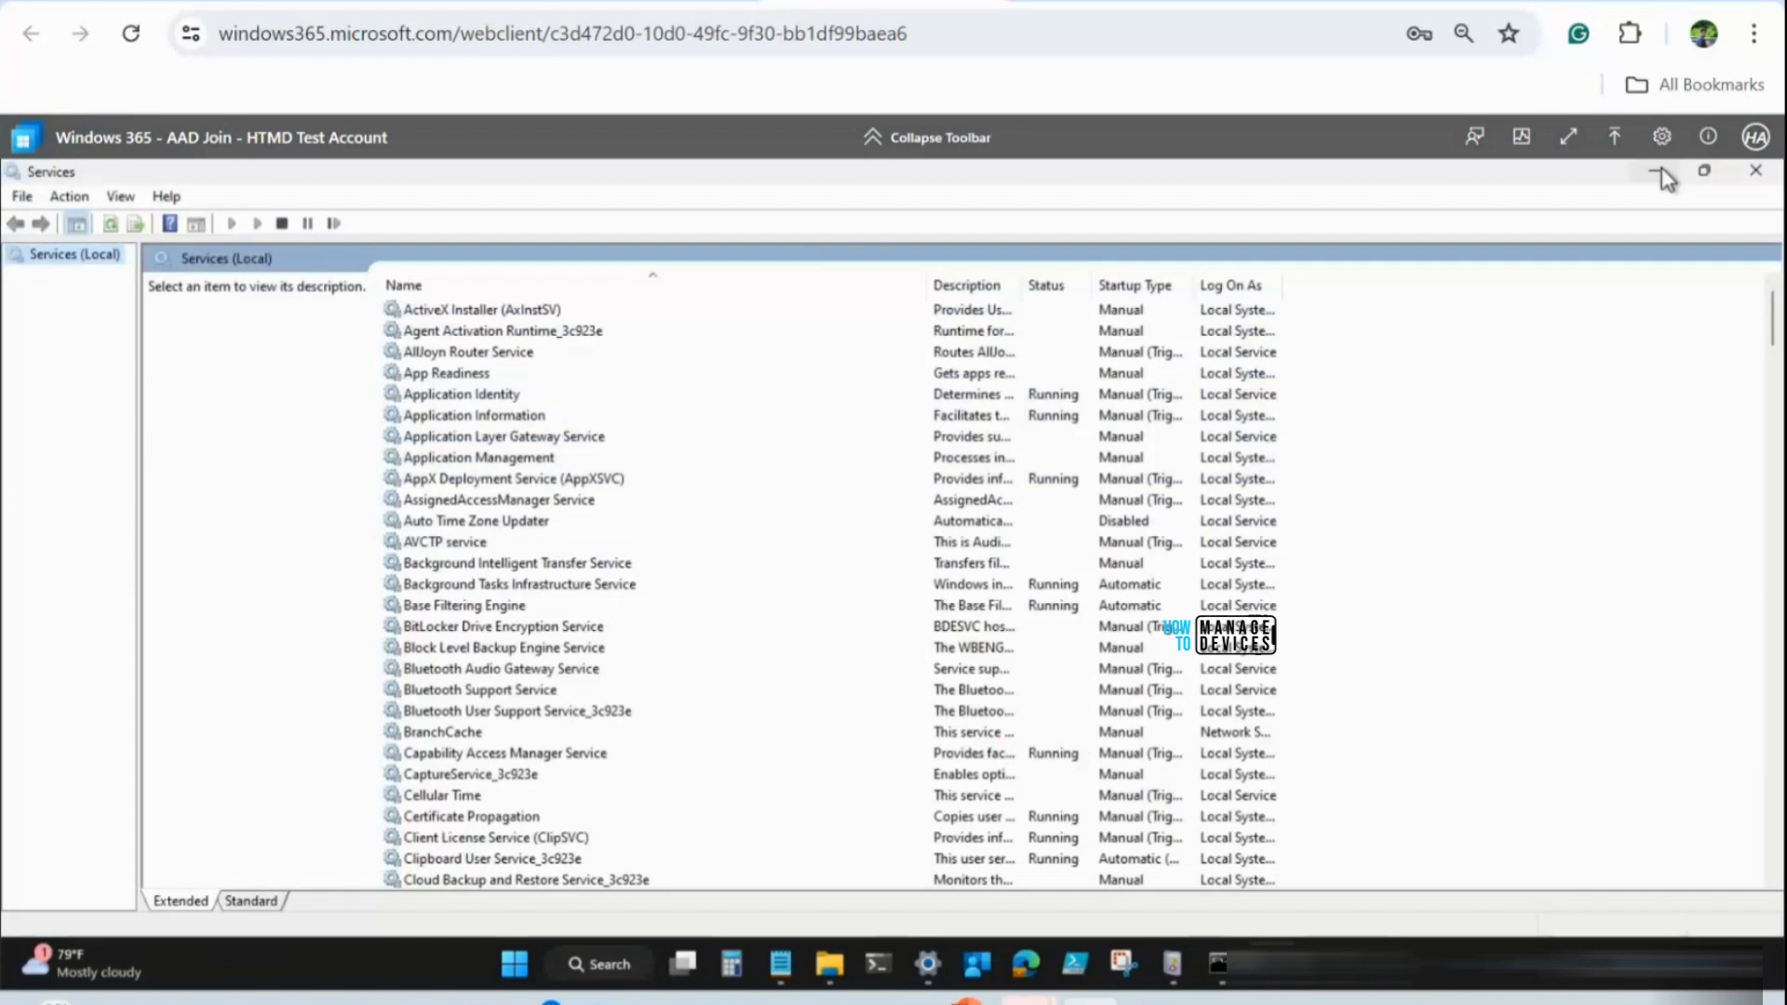
Minimize the Services window, switch to Event Viewer, and select the Admin log under DeviceManagement-Enterprise-Diagnostics-Provider in the Microsoft Windows logs
click(1660, 172)
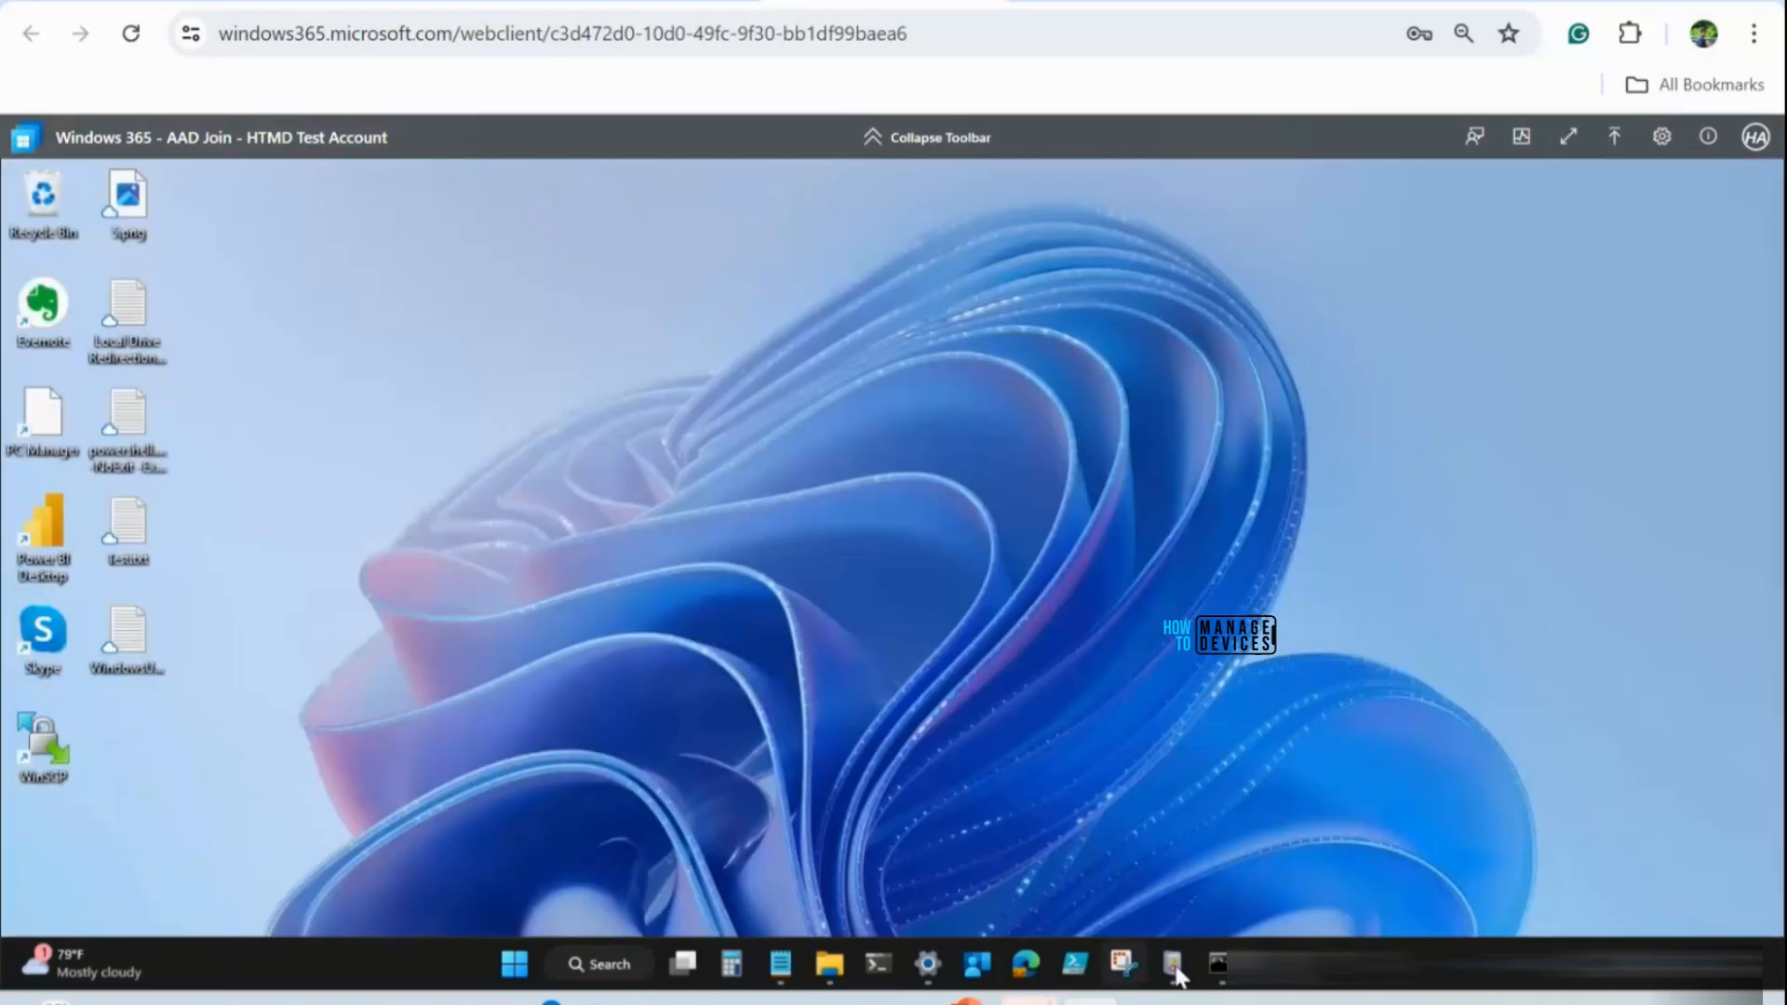
mouse_move(1176, 975)
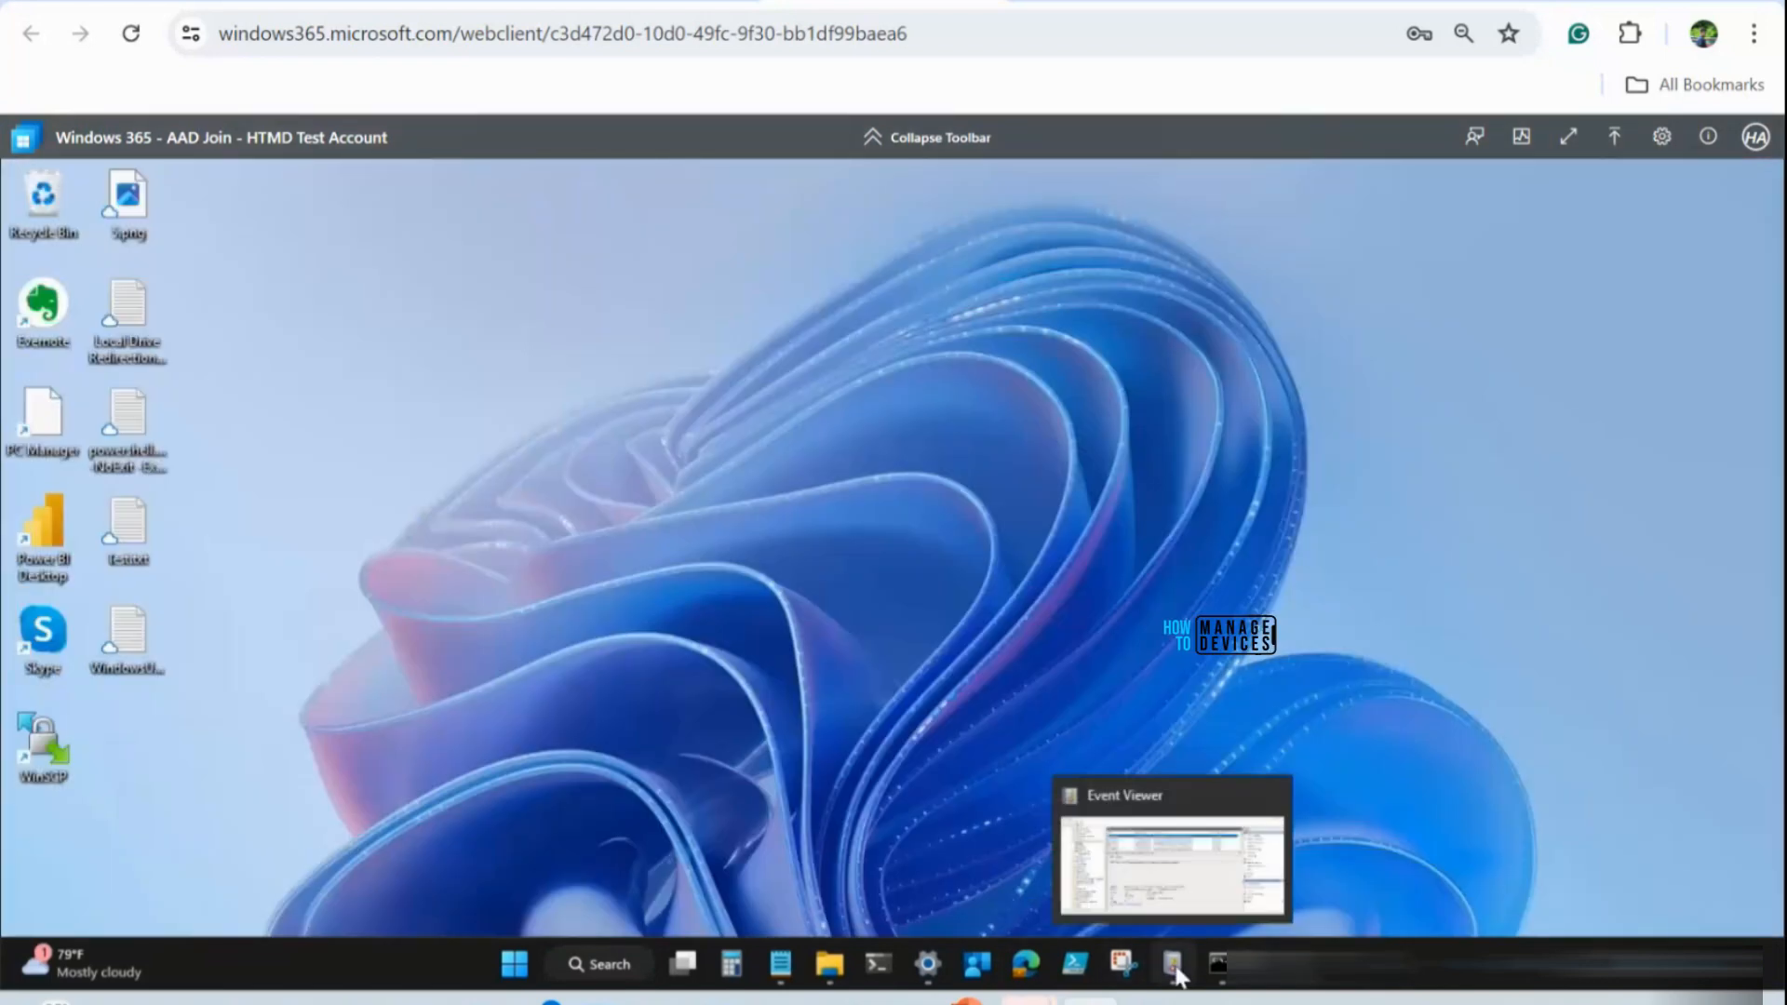
click(1173, 965)
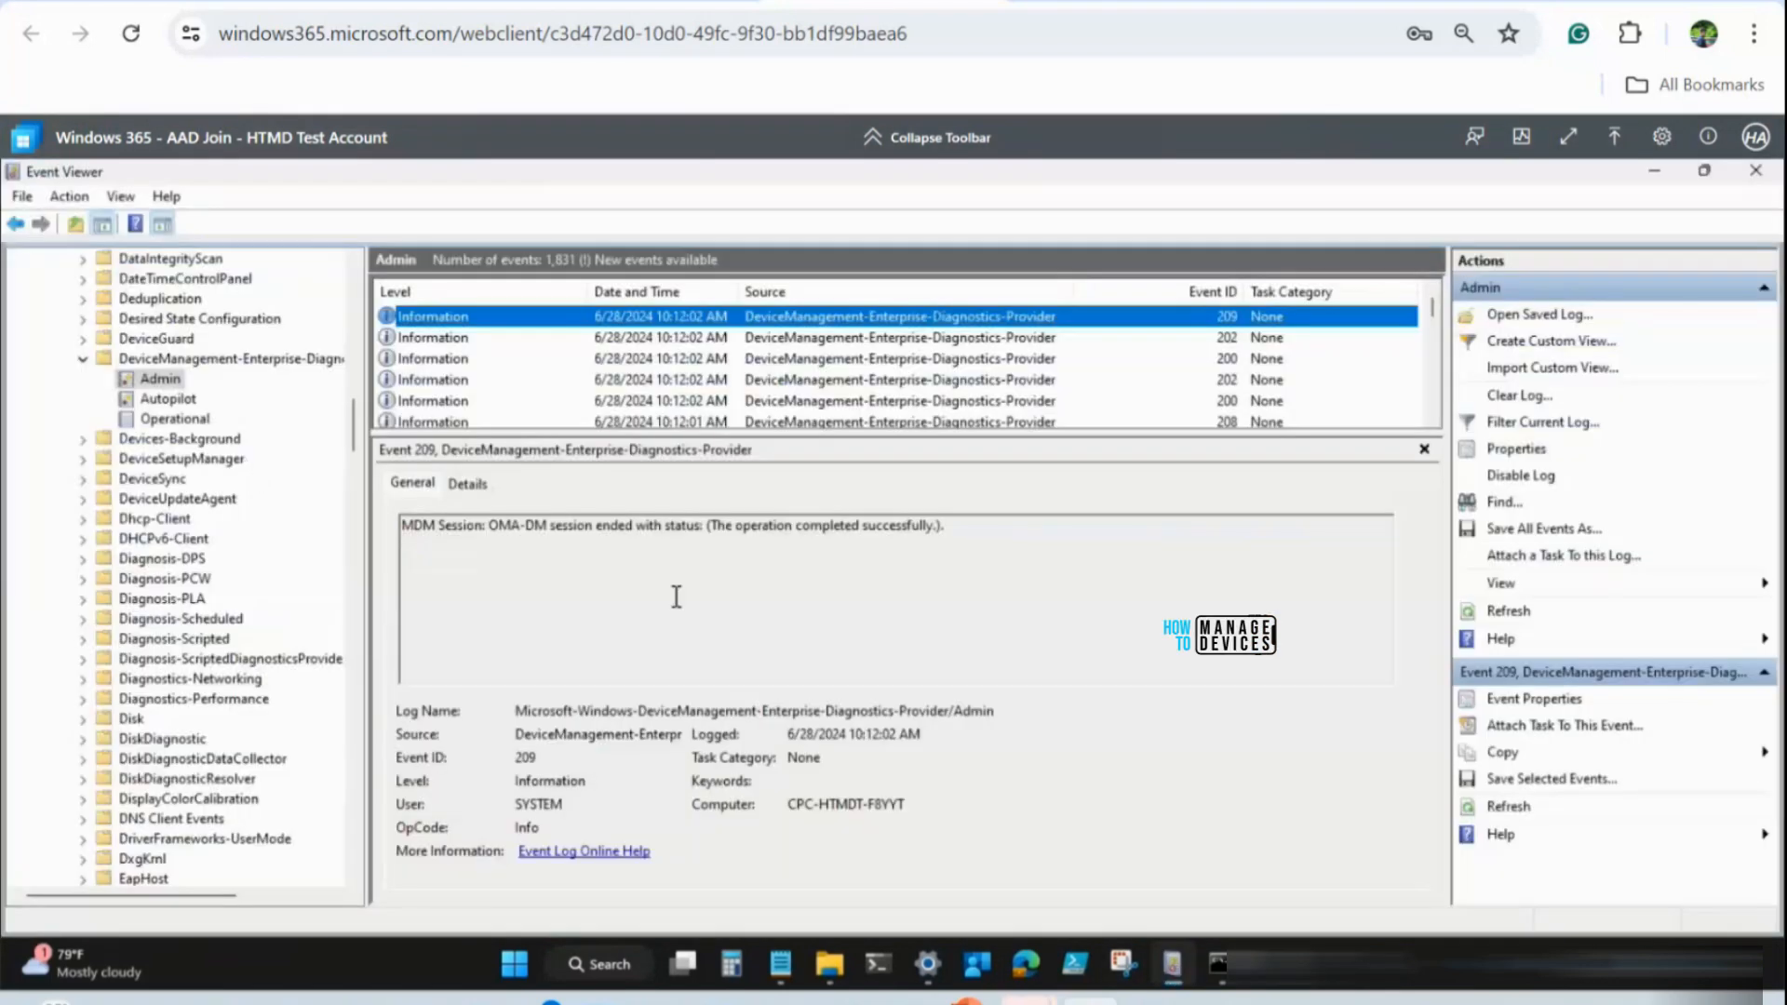
scroll(347, 376, up, 10)
scroll(346, 376, up, 9)
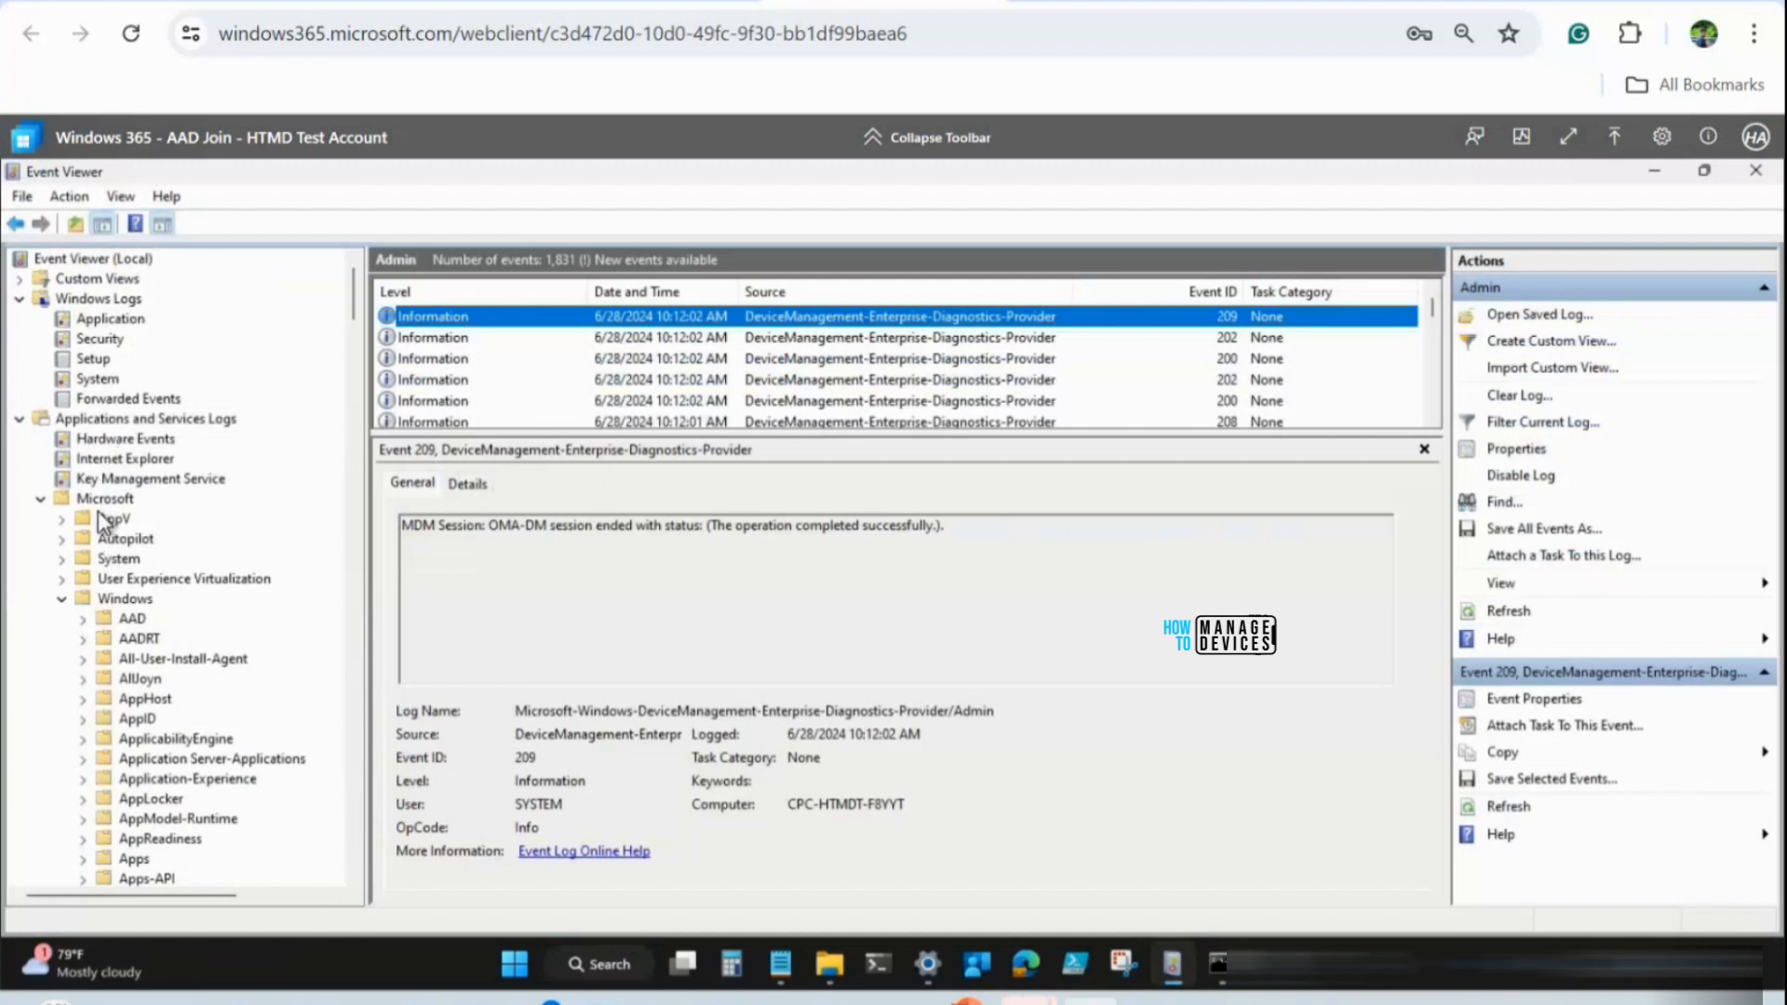
scroll(216, 633, down, 6)
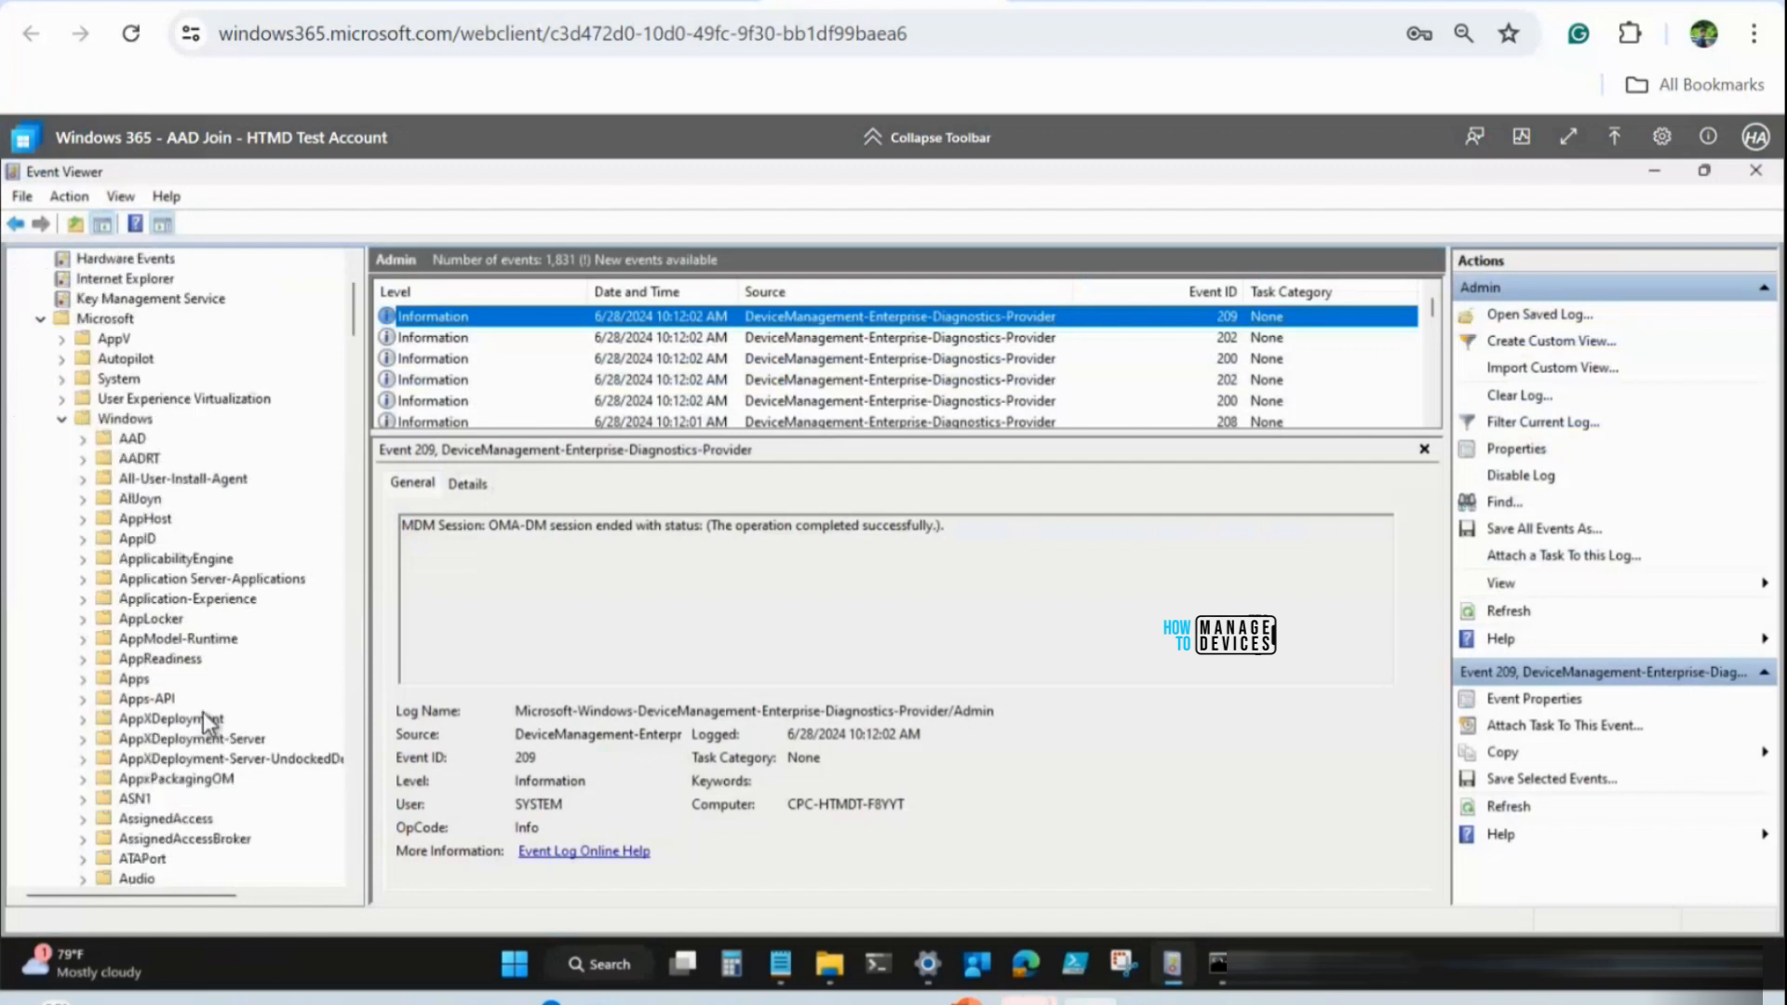
scroll(197, 746, down, 5)
scroll(197, 748, down, 3)
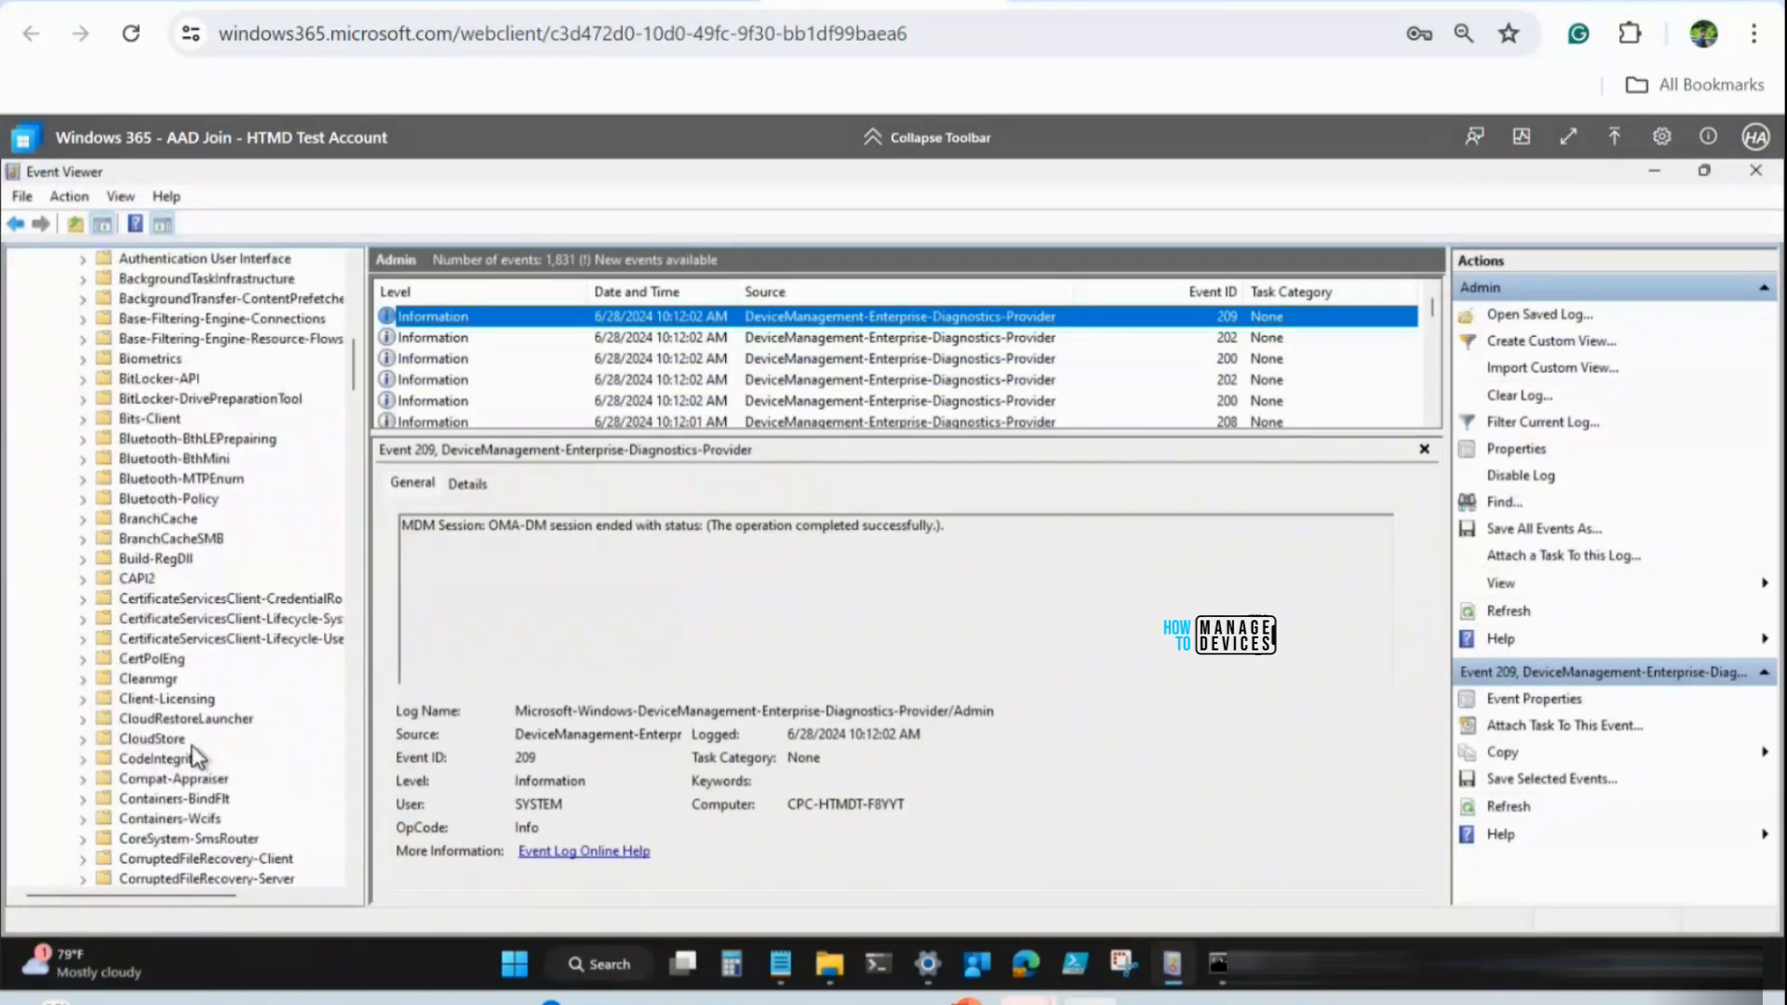
scroll(195, 753, down, 7)
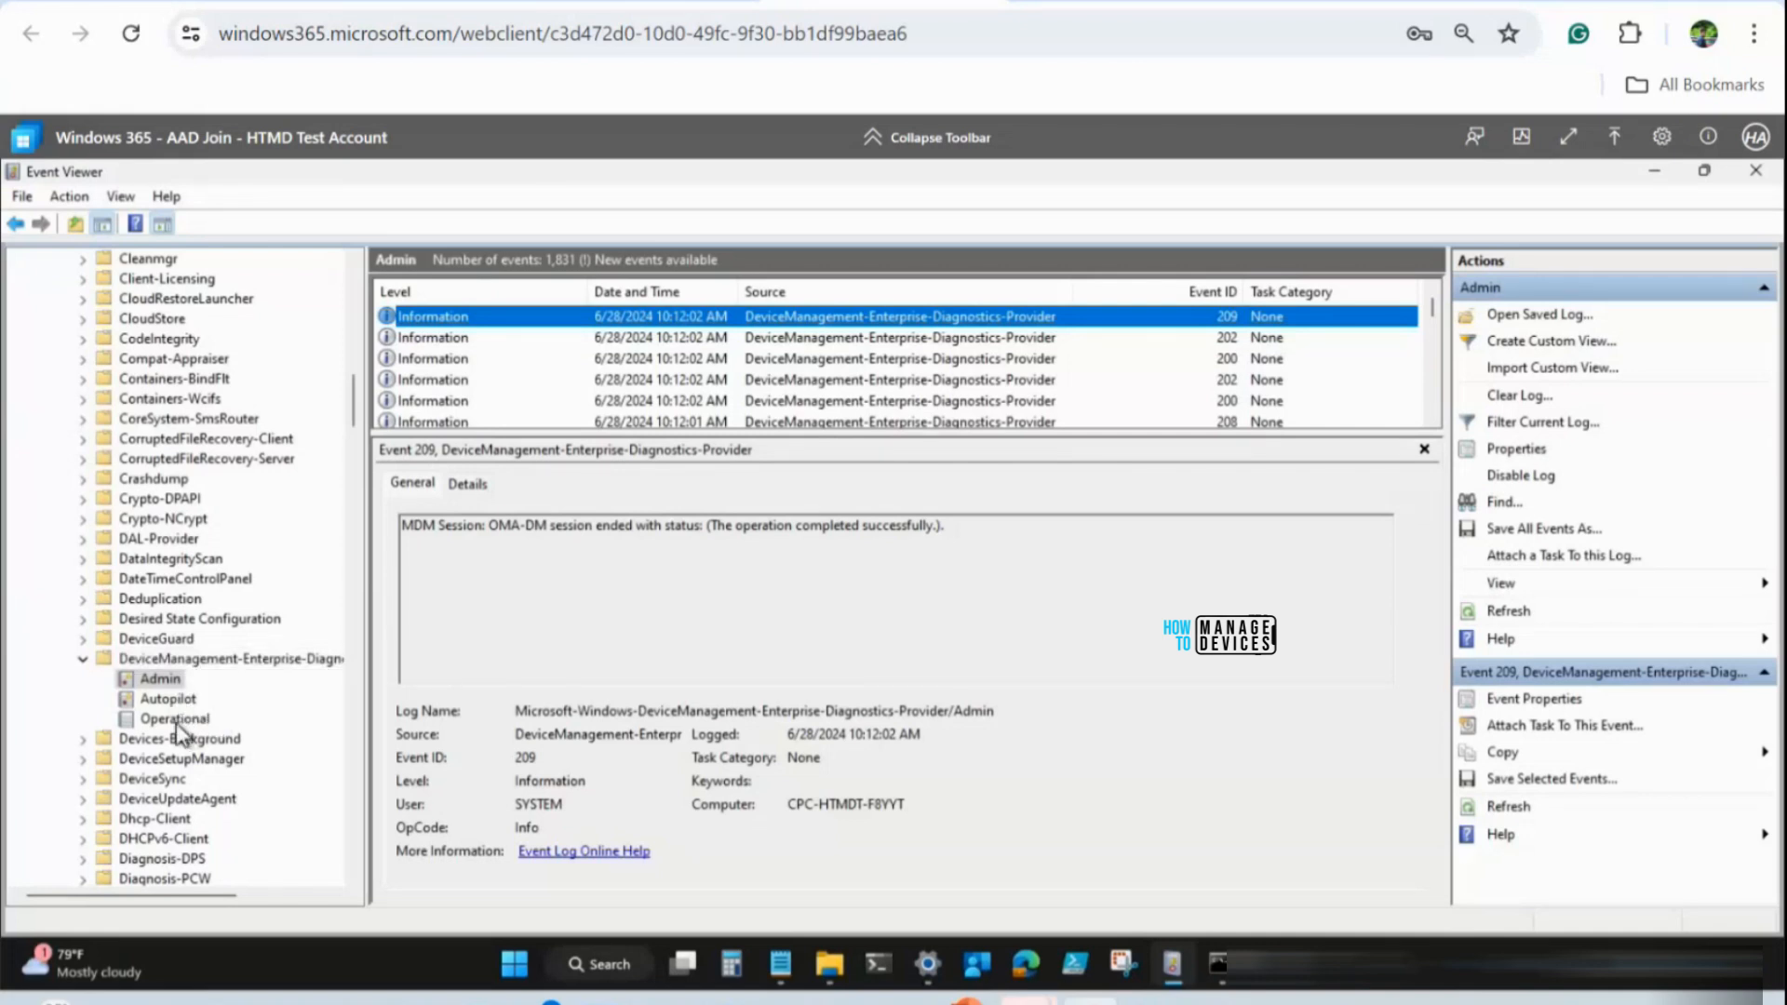
click(141, 681)
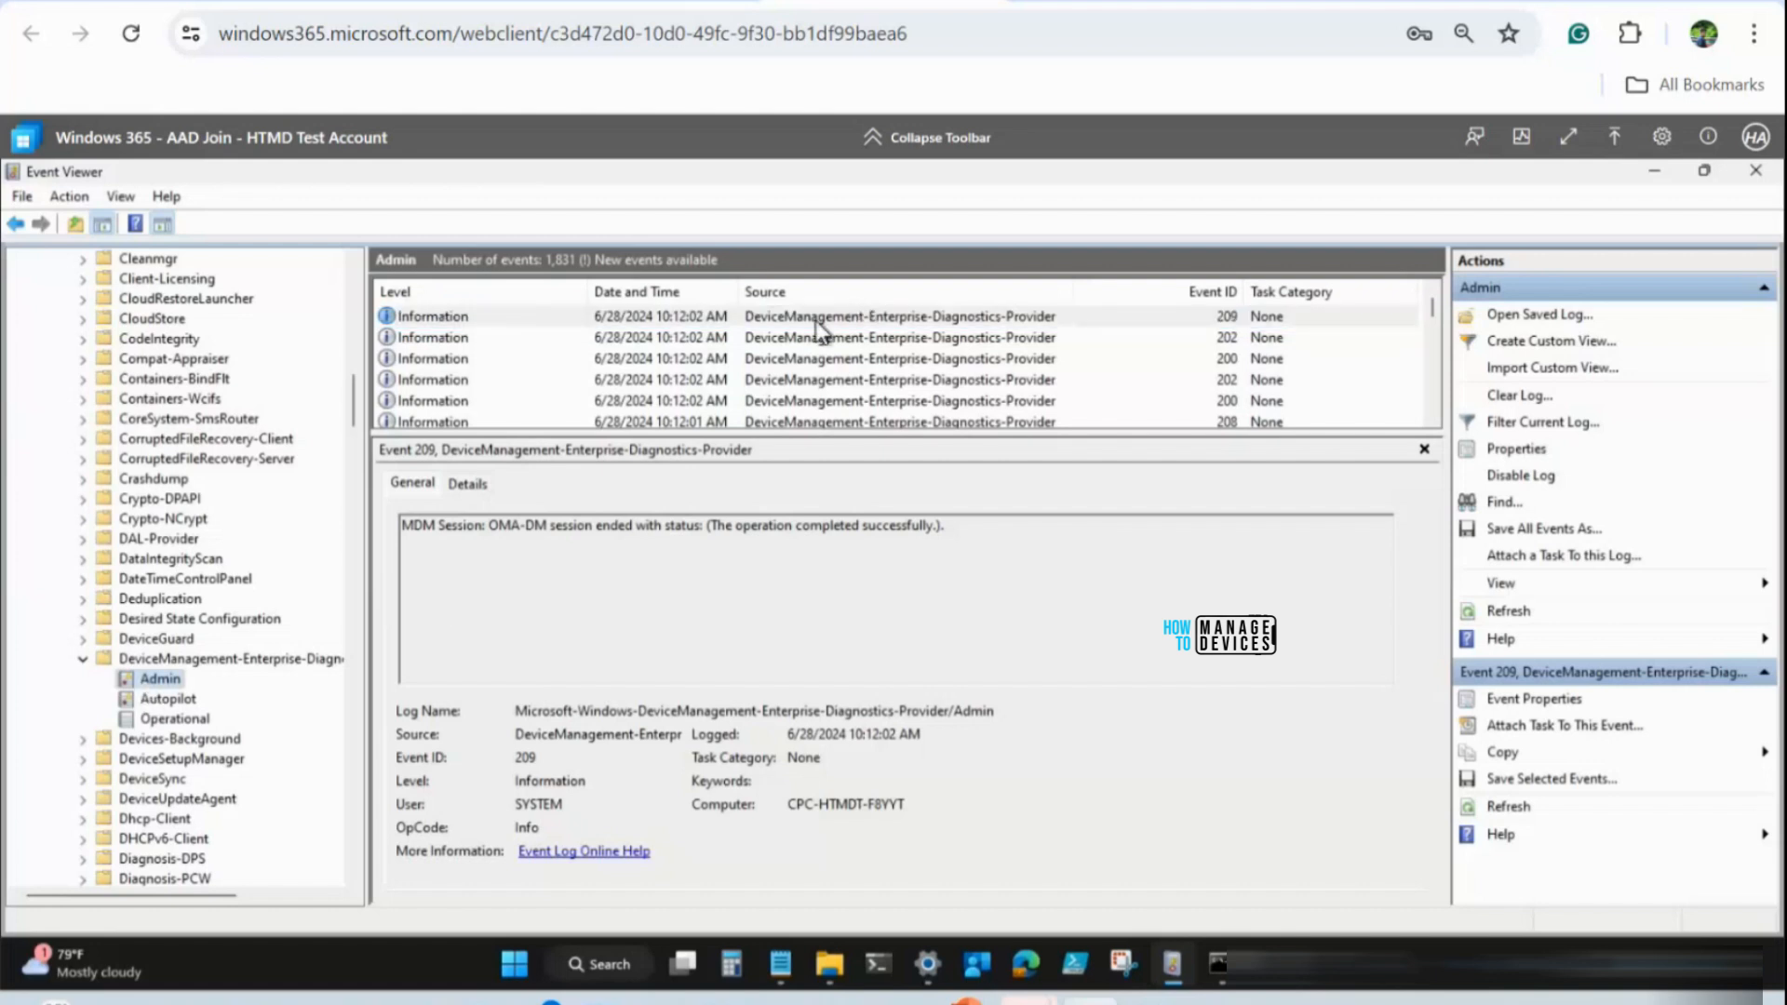
Examine the newest Admin log events for the policy, switching to the Autopilot log and back to Admin
click(763, 317)
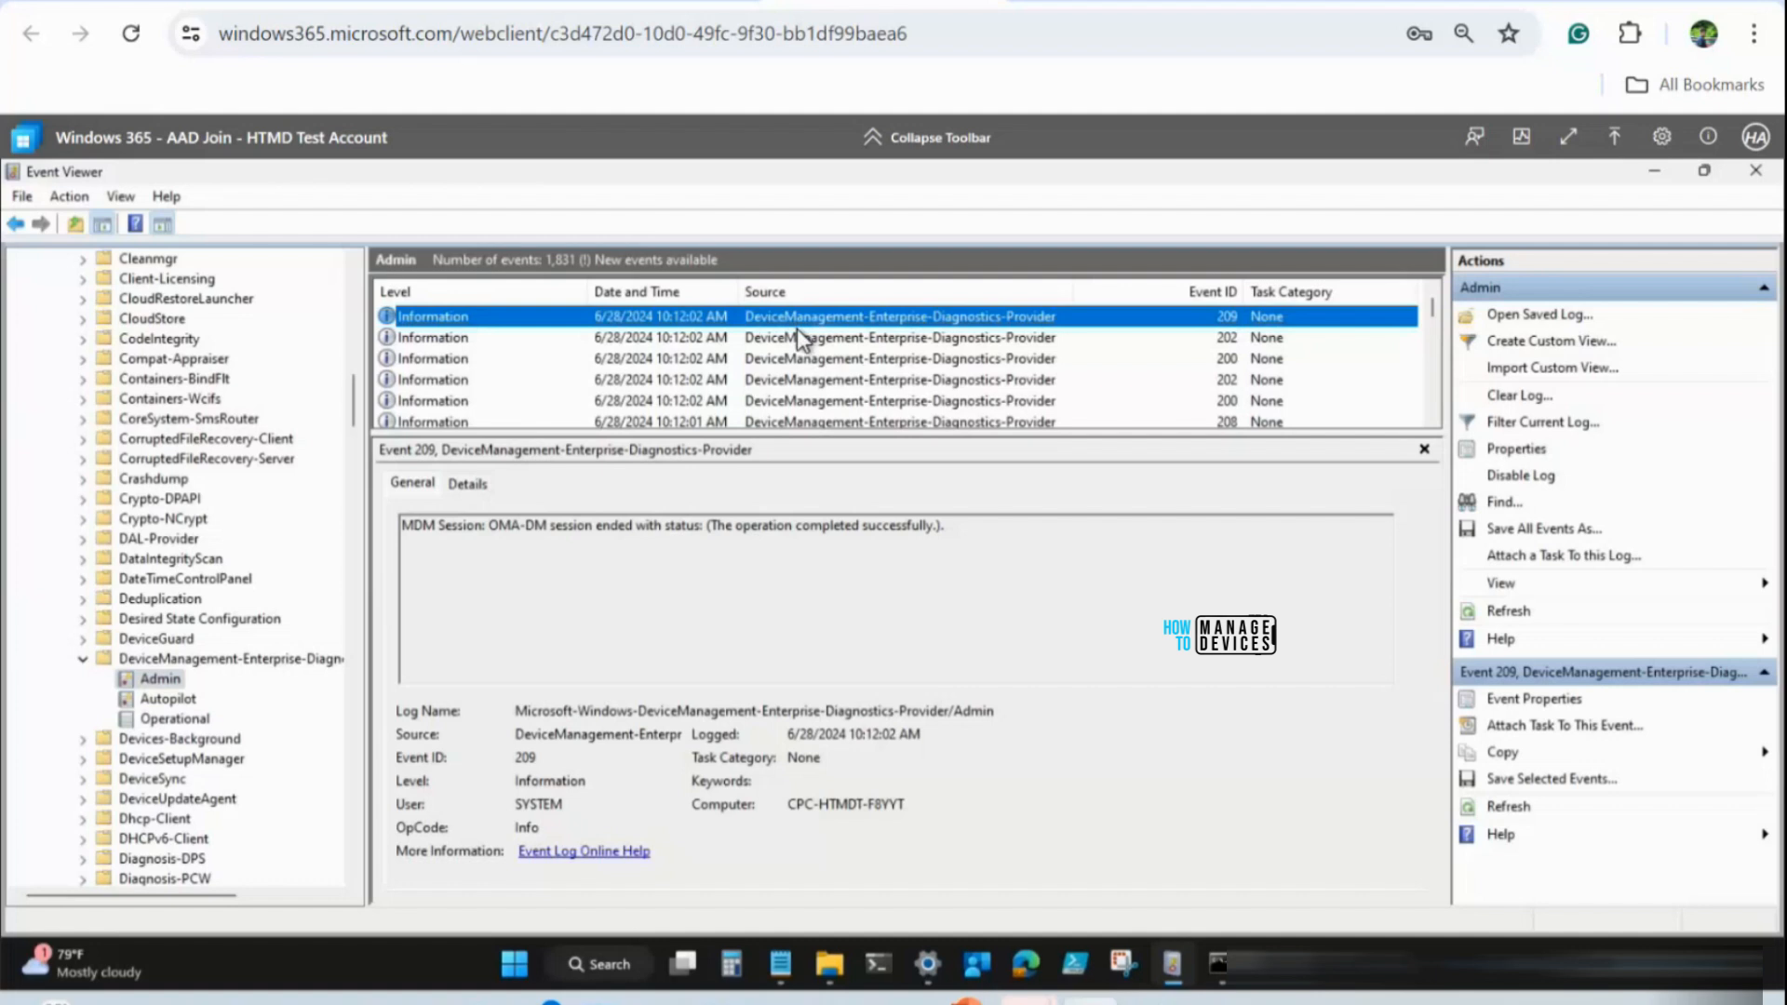
click(787, 336)
key(Up)
click(175, 701)
click(163, 681)
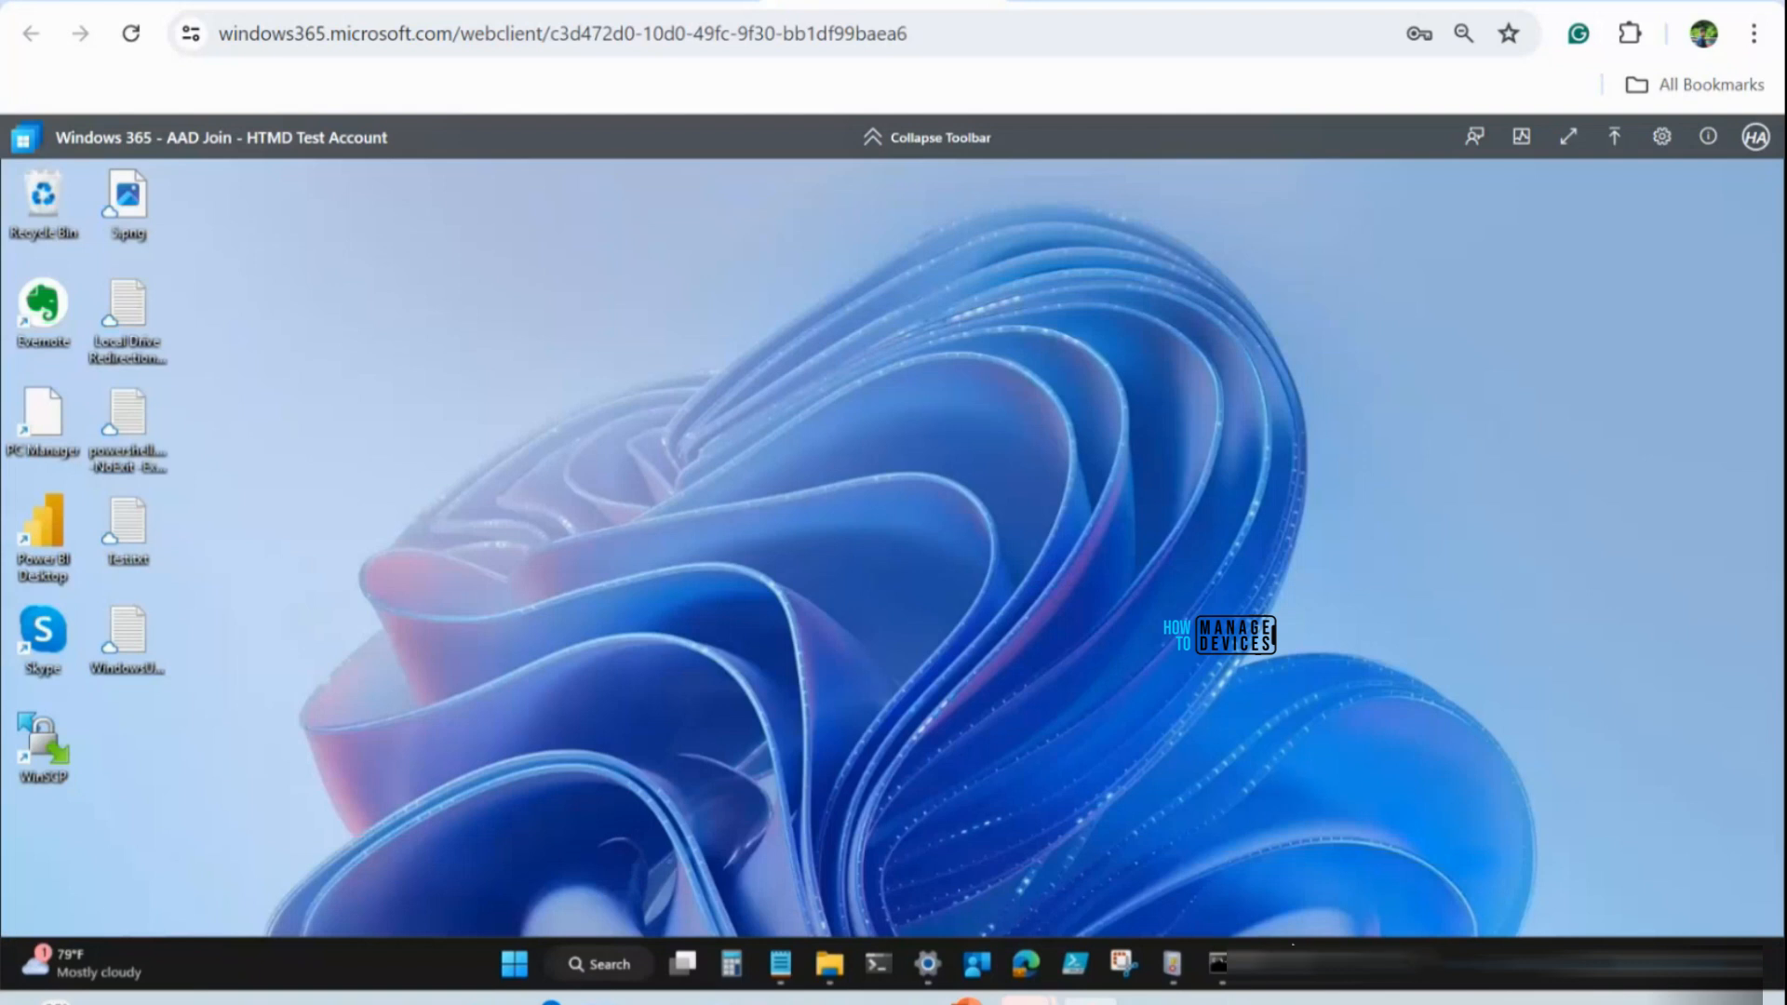
mouse_move(1293, 899)
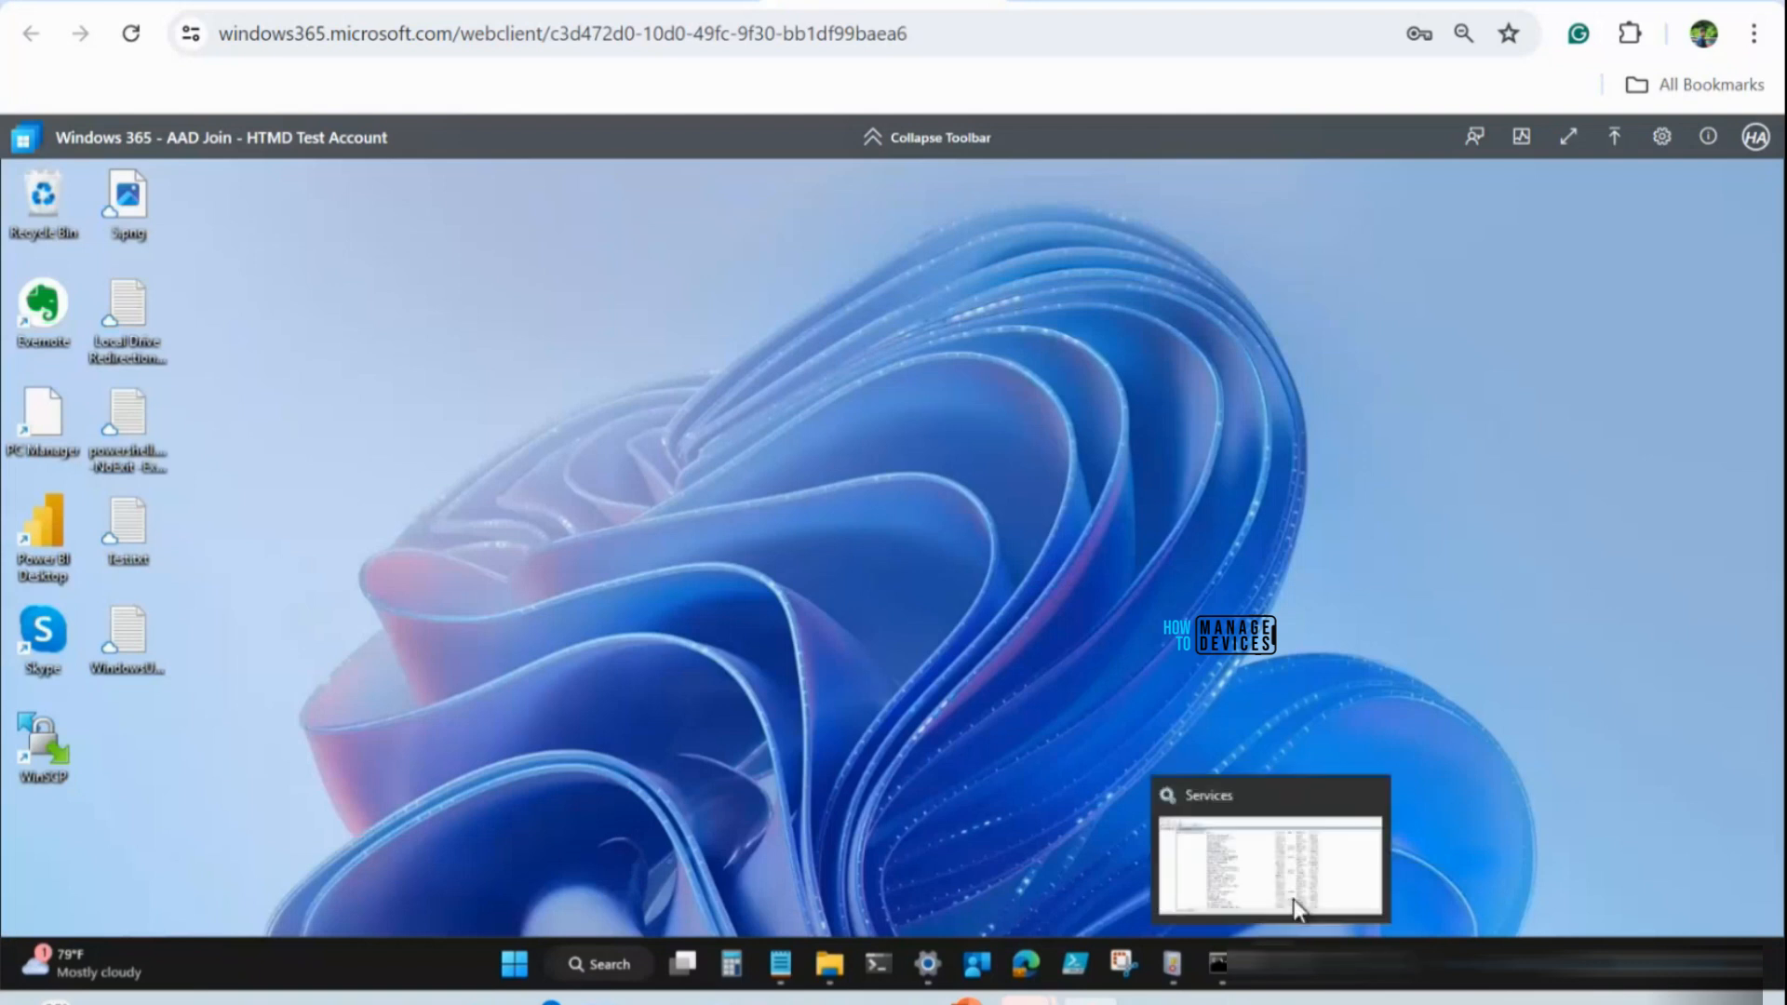
click(514, 965)
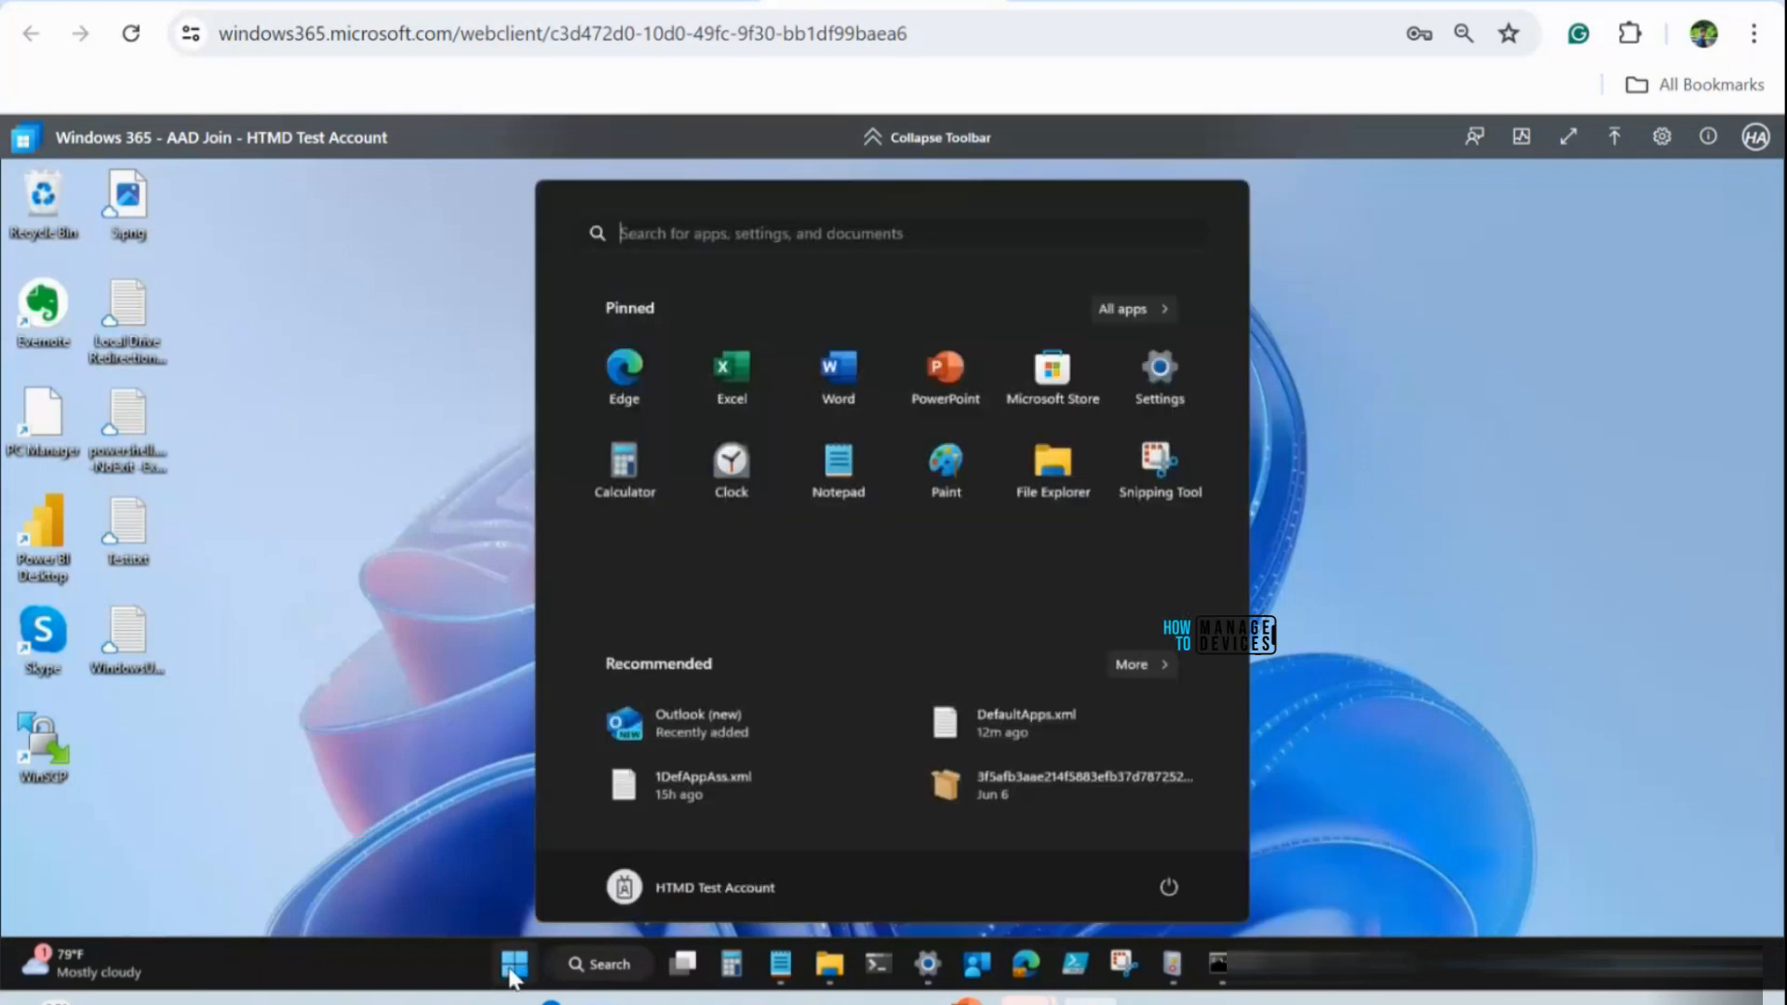
click(514, 968)
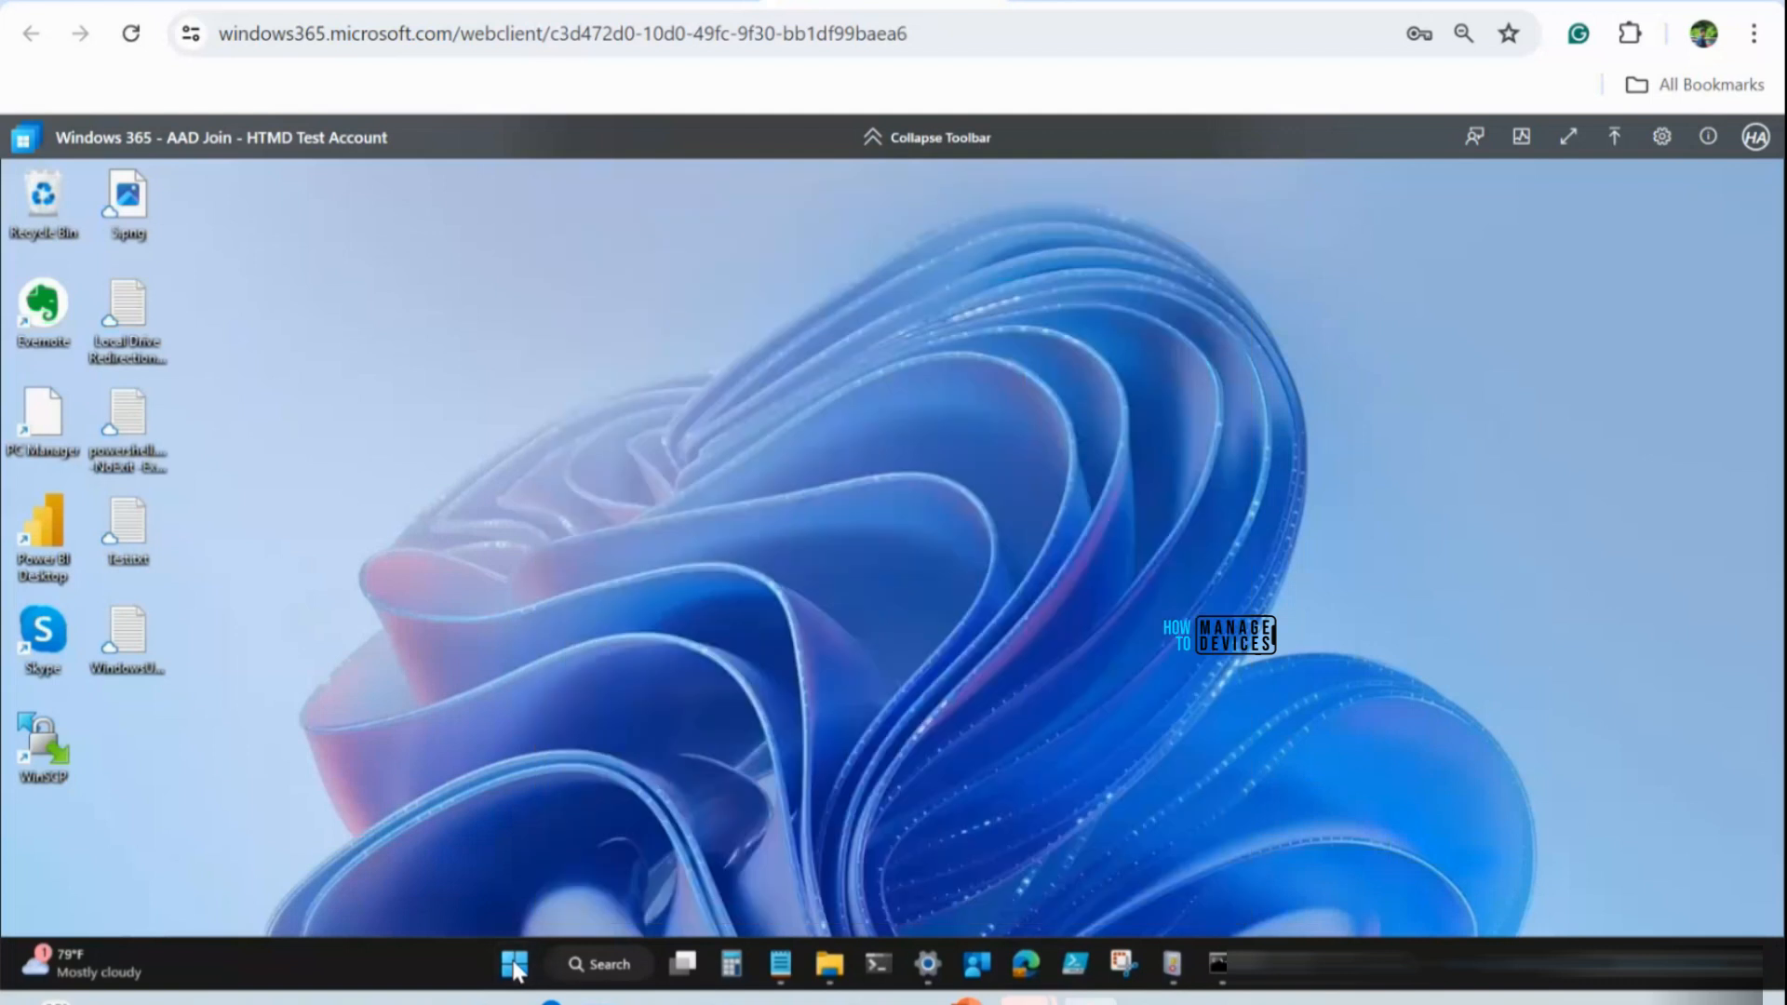
Open the Cloud PC's default apps settings, search the applications for "Mail", and view the Mail app's file and link type defaults
click(912, 962)
click(117, 579)
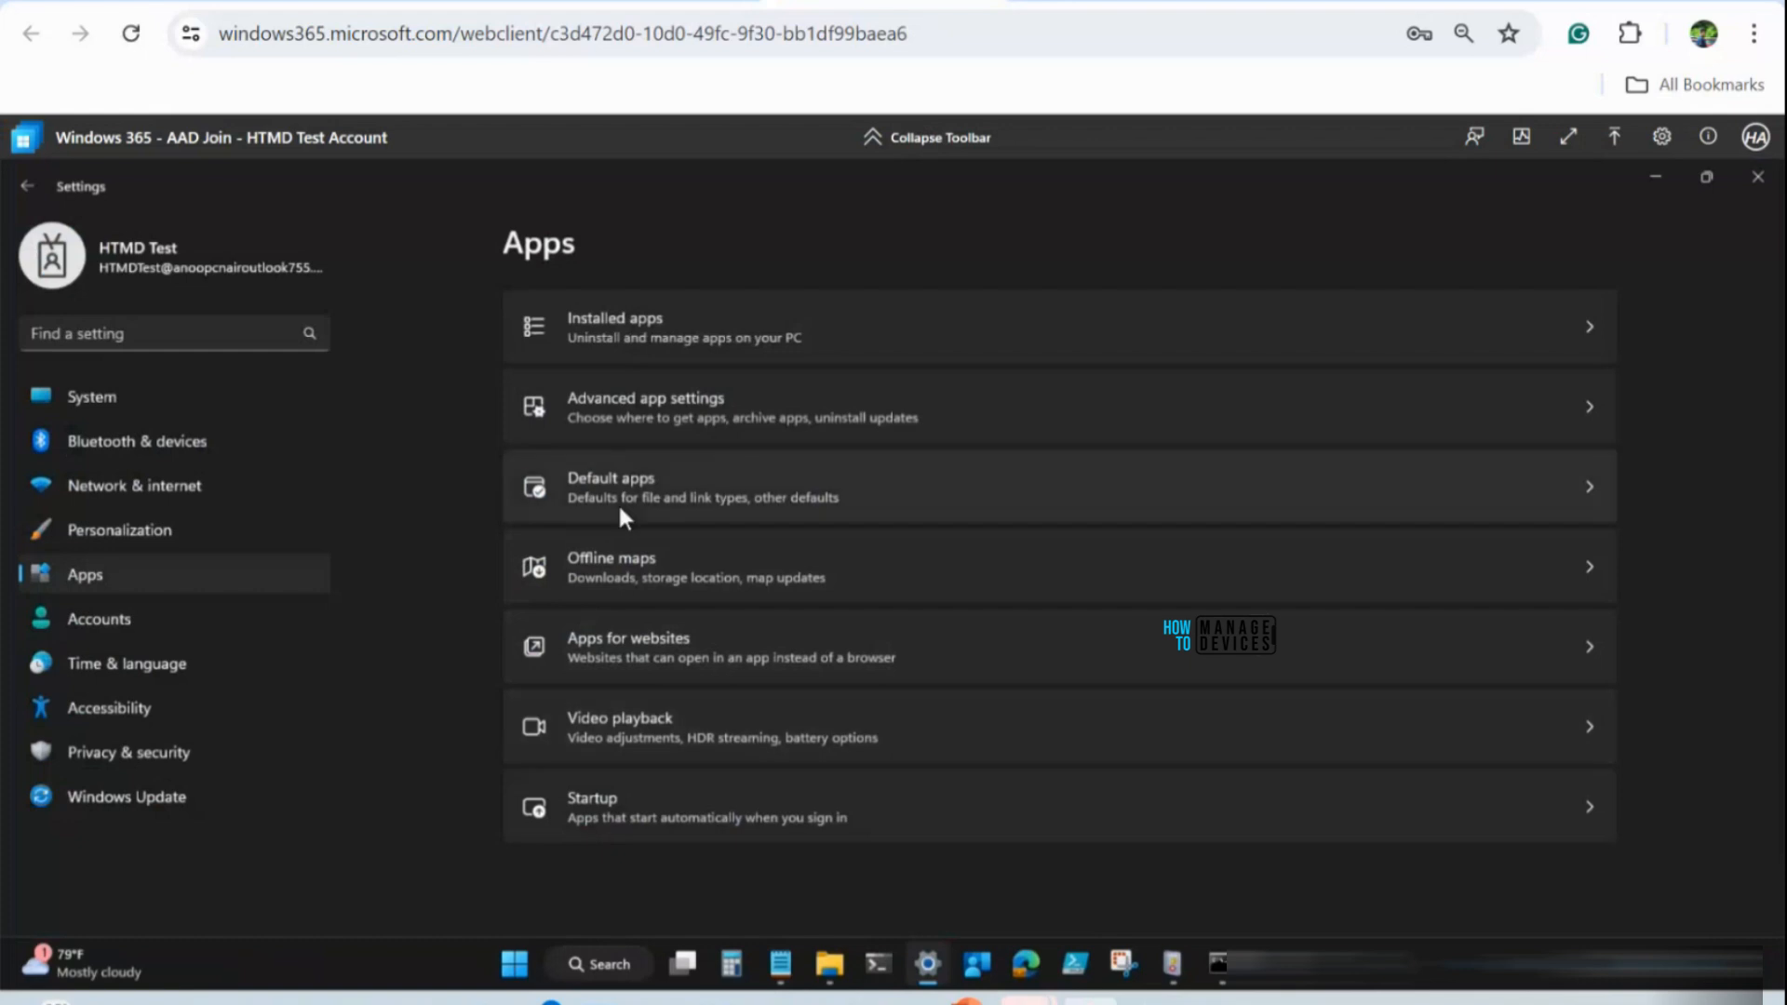
click(627, 480)
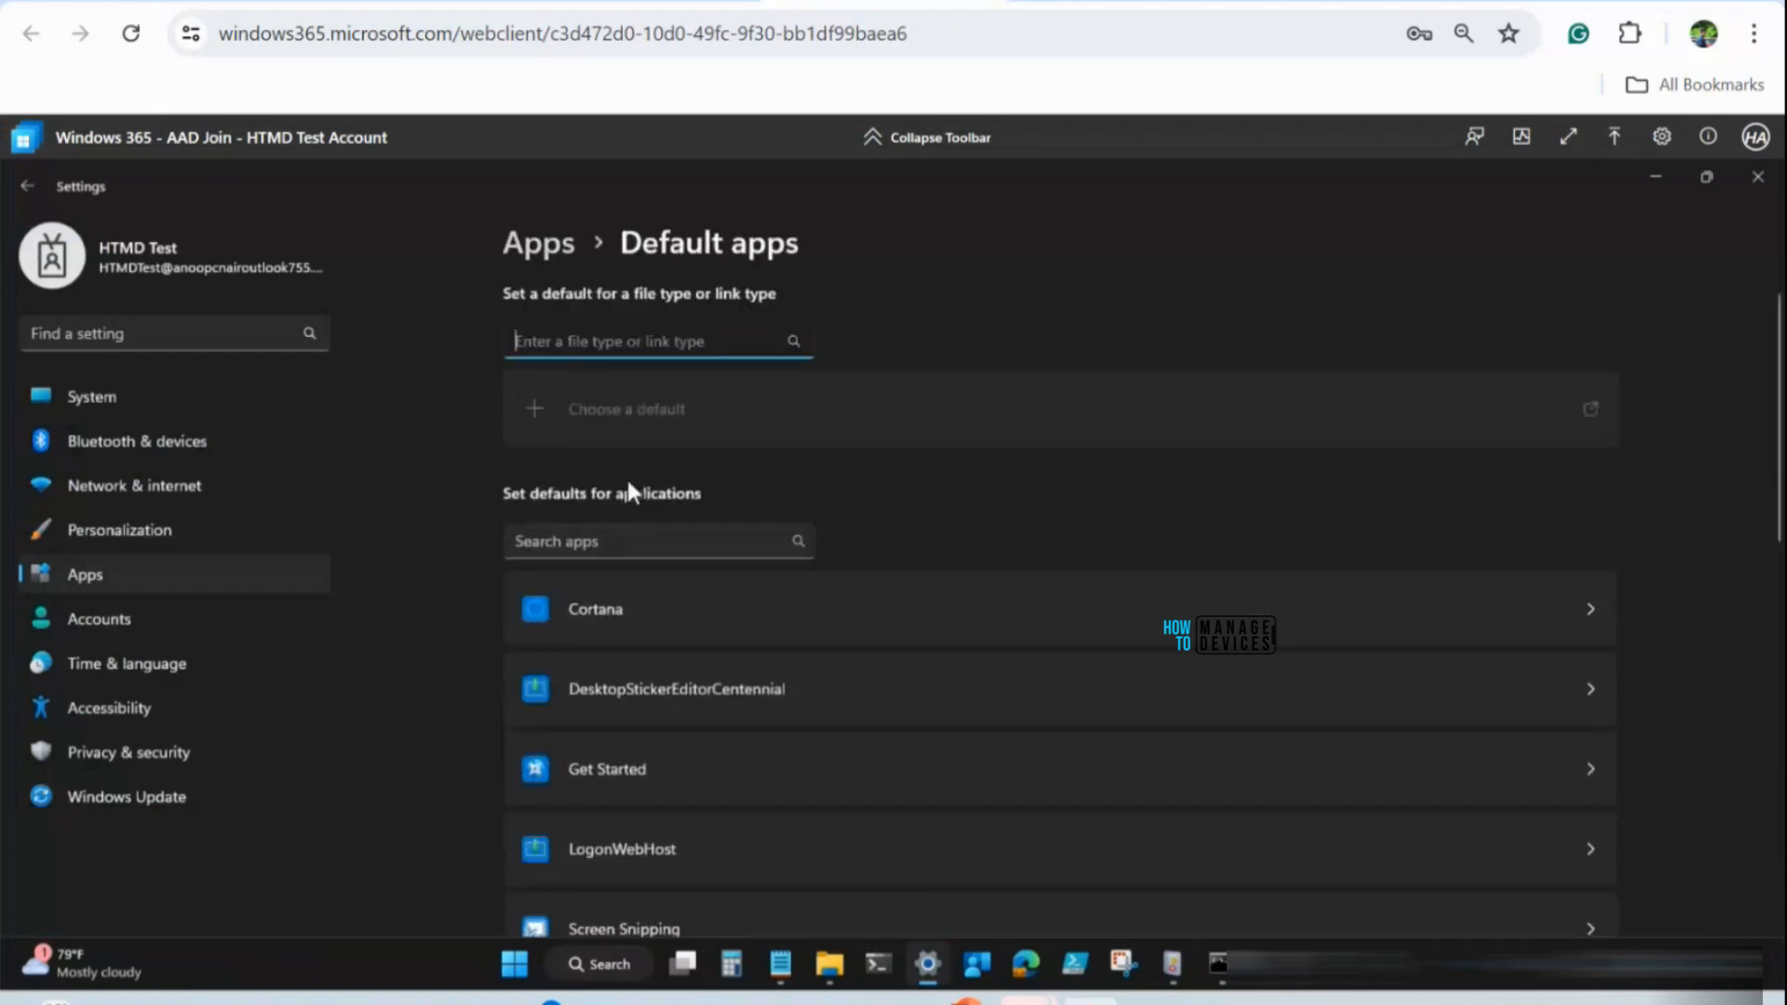
click(632, 538)
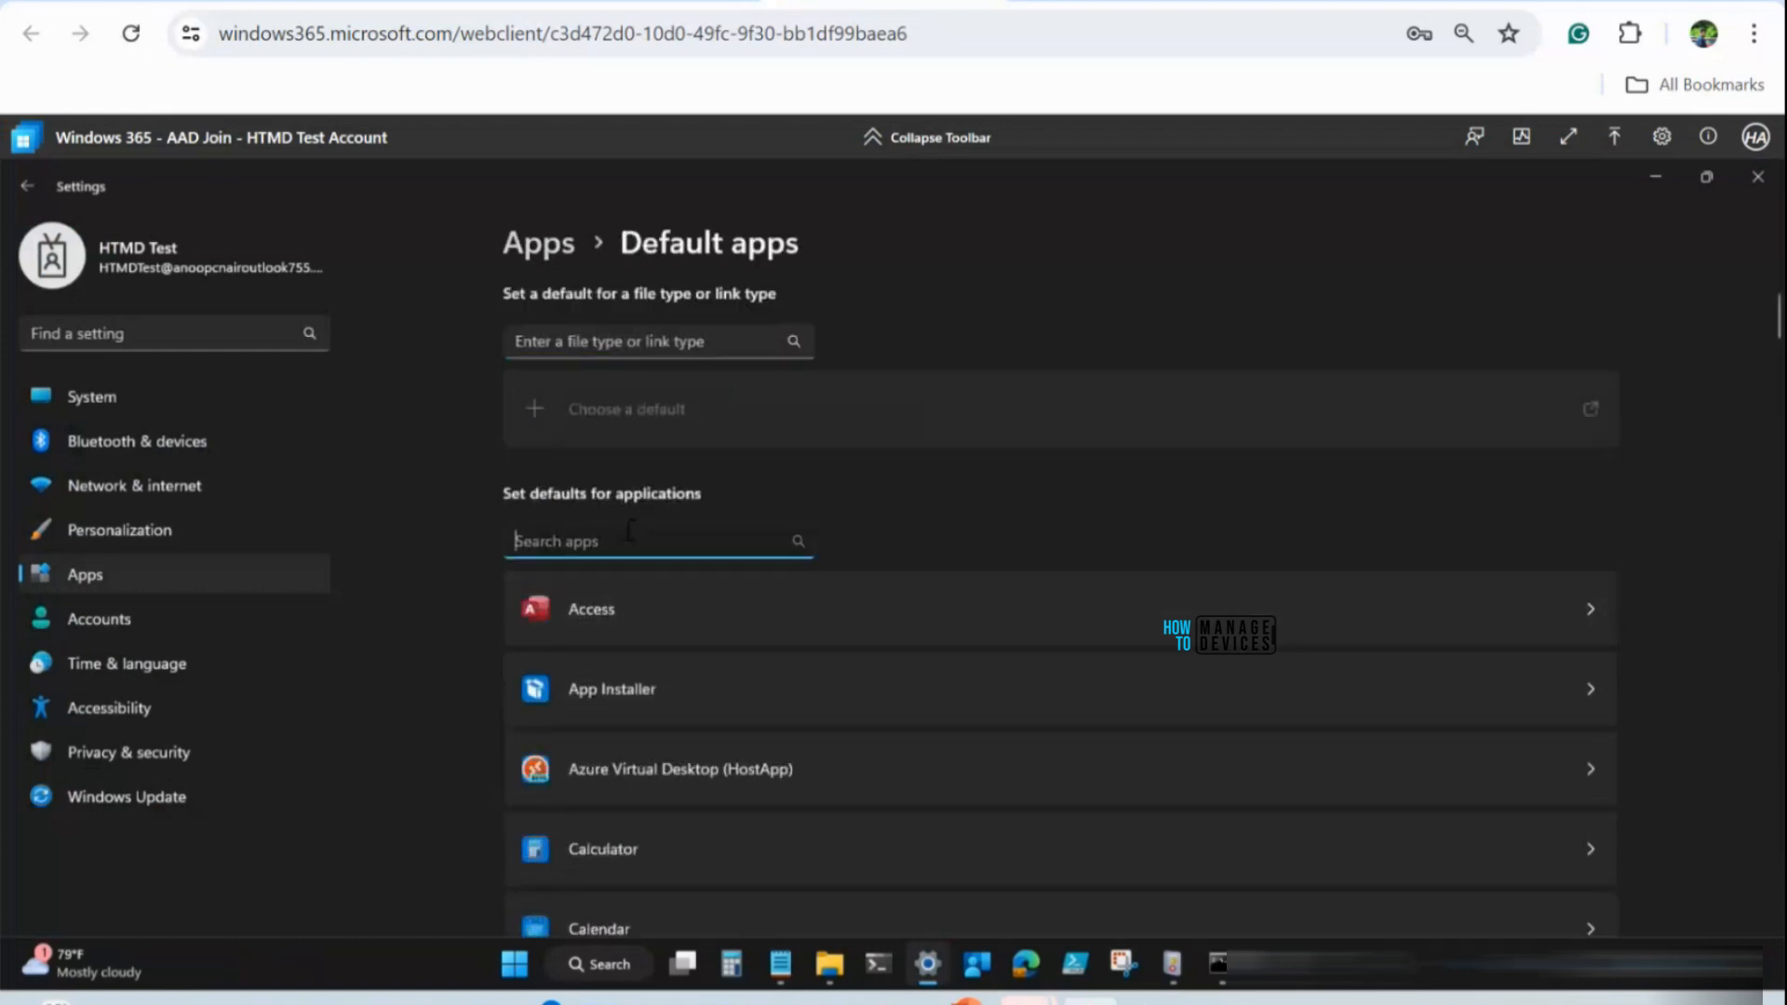
text(Mail)
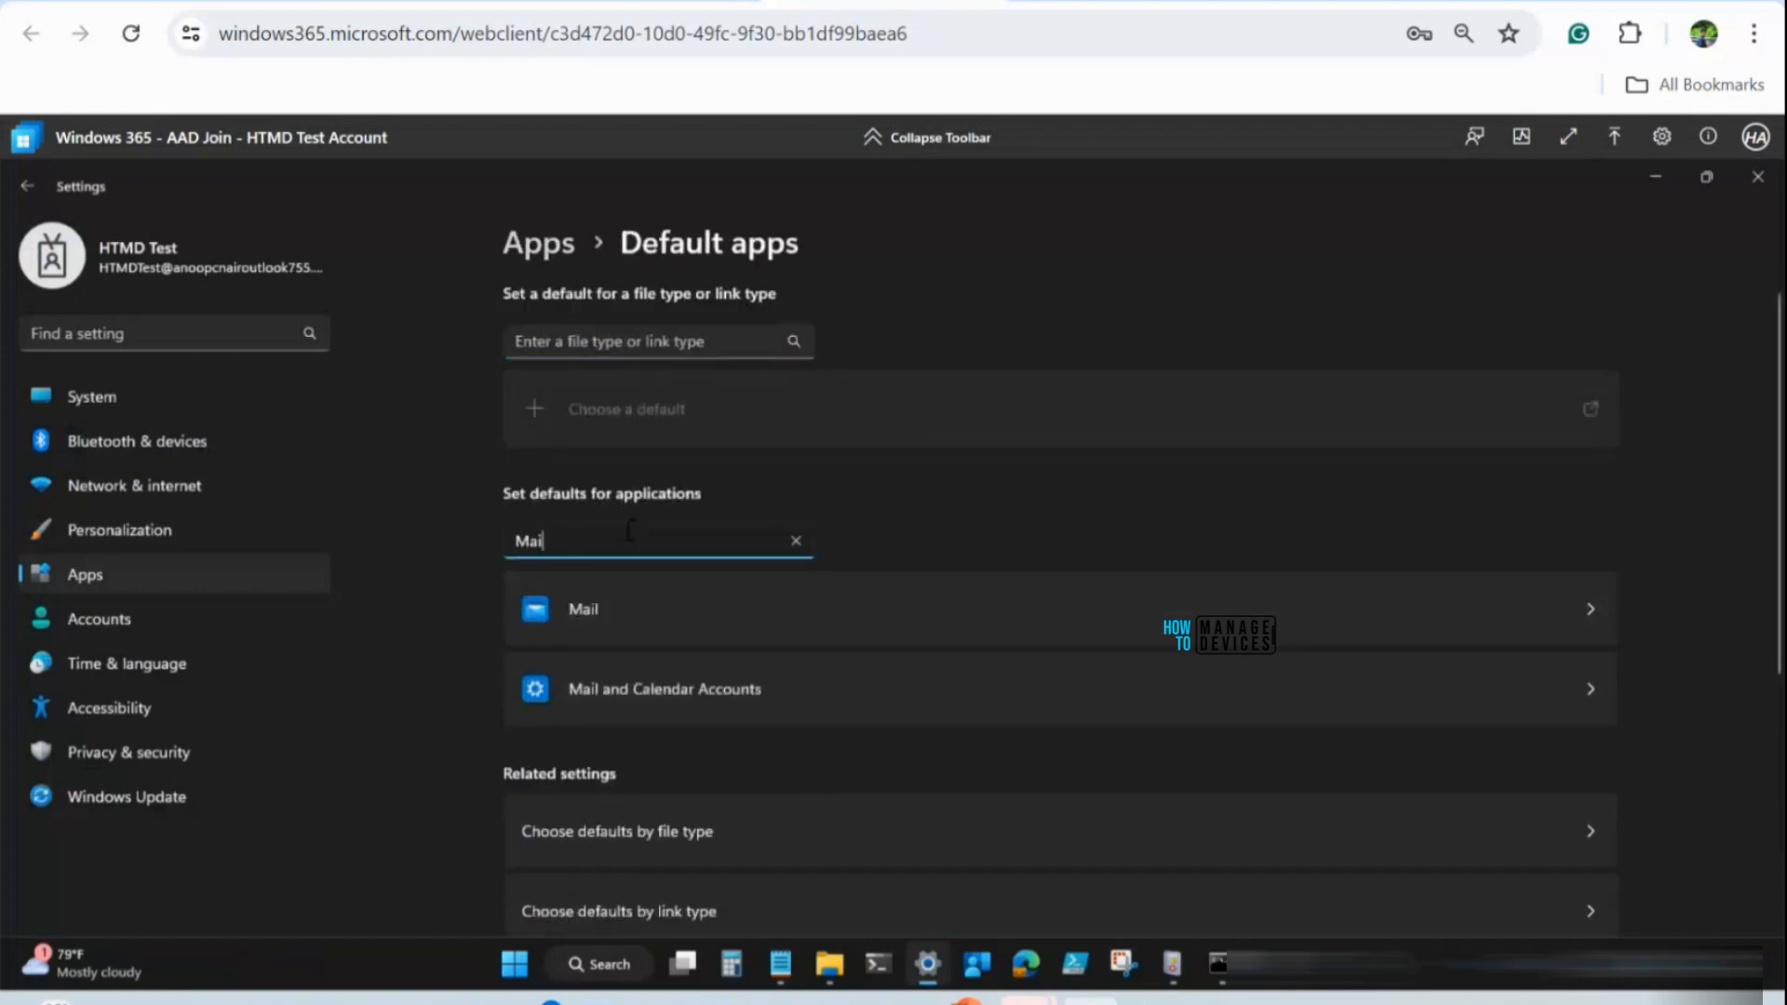
click(685, 607)
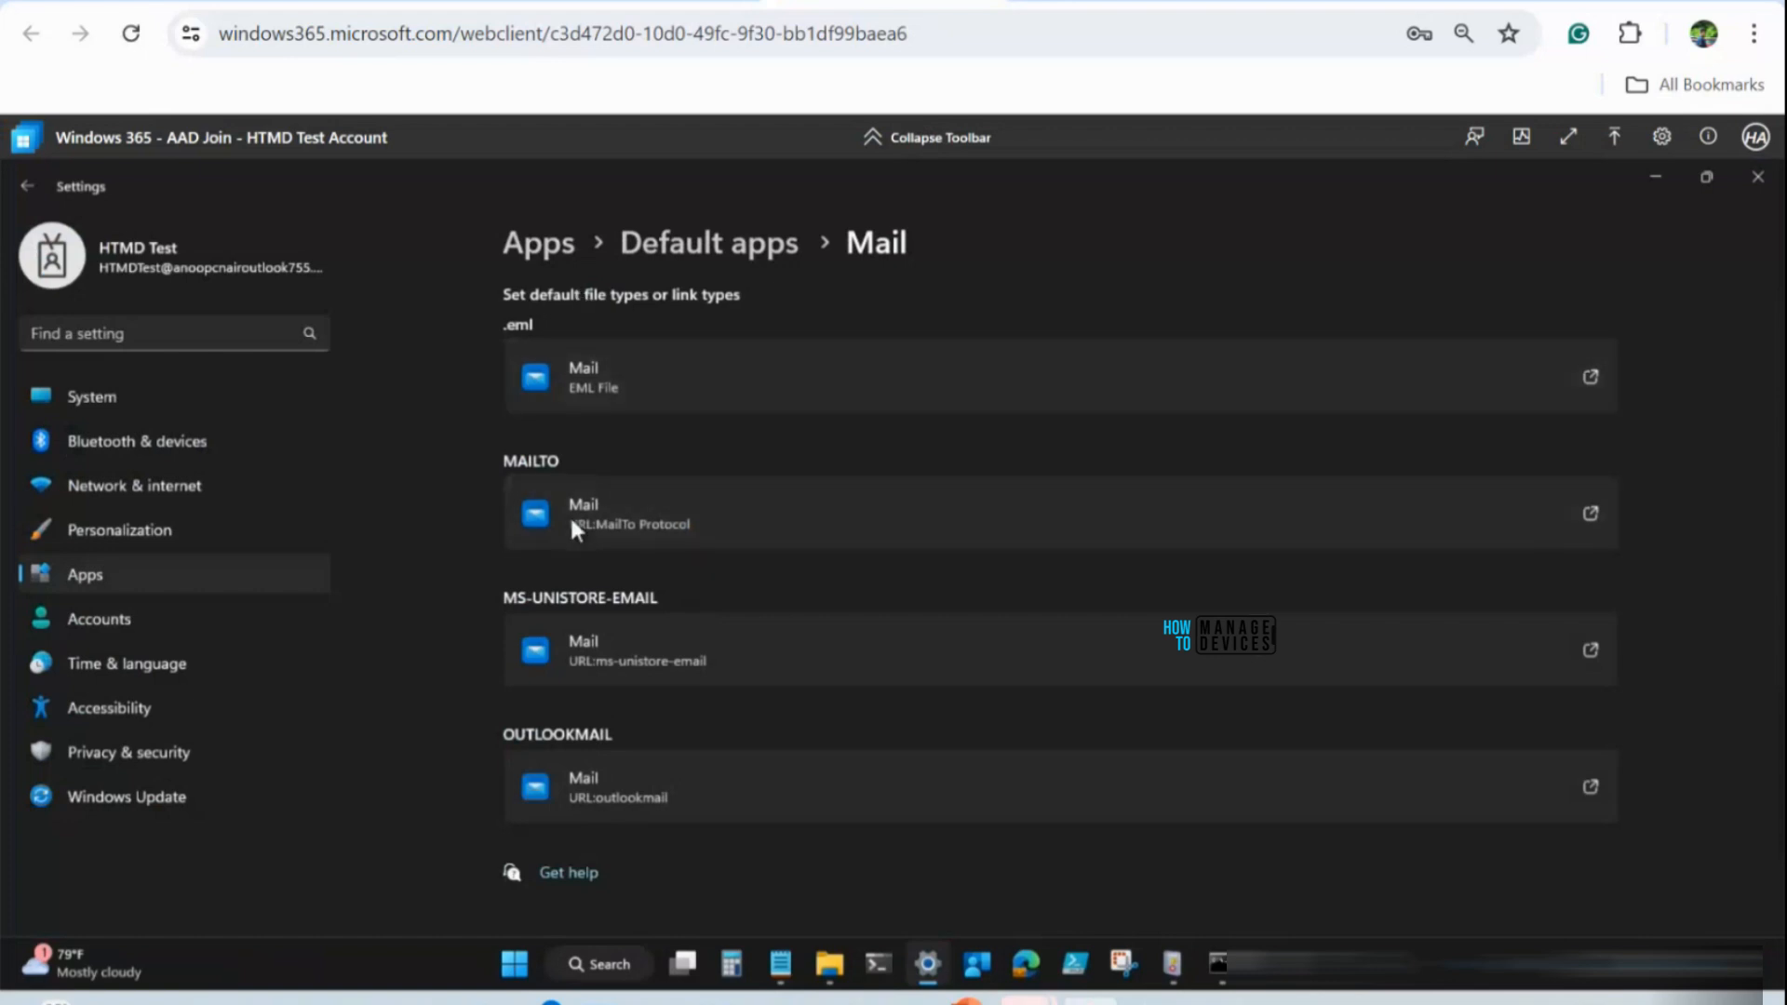
Restart the Cloud PC
click(513, 963)
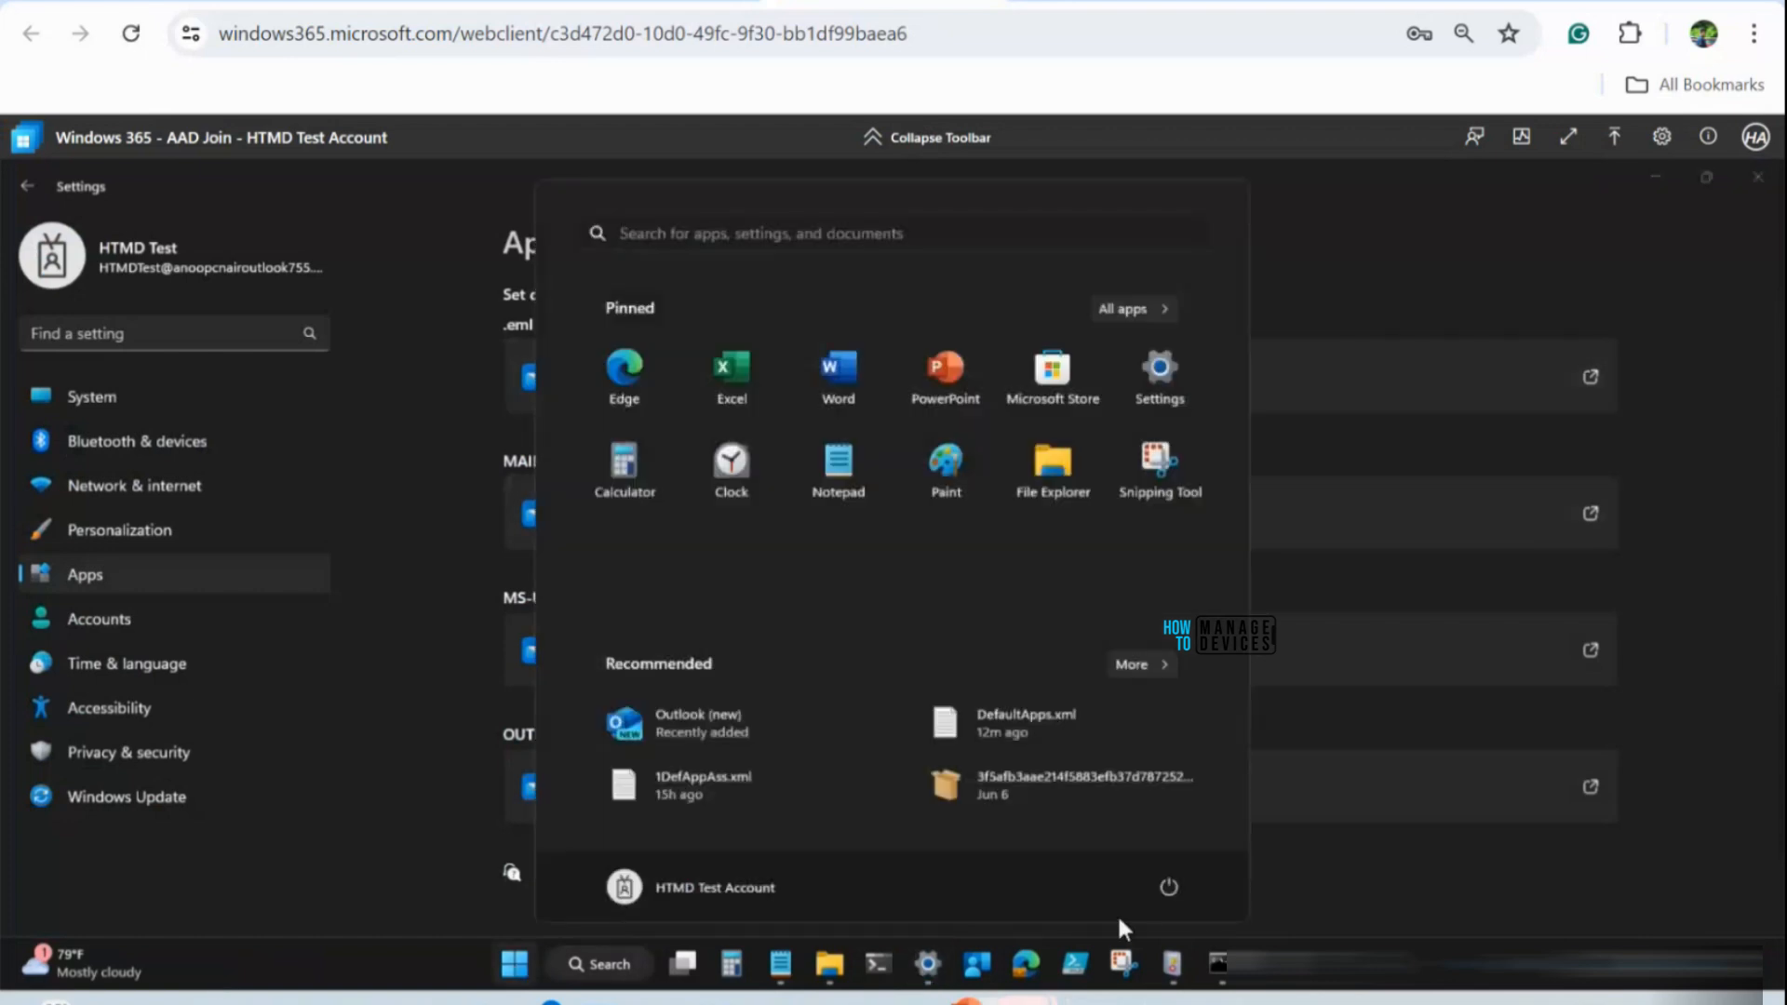
click(1165, 885)
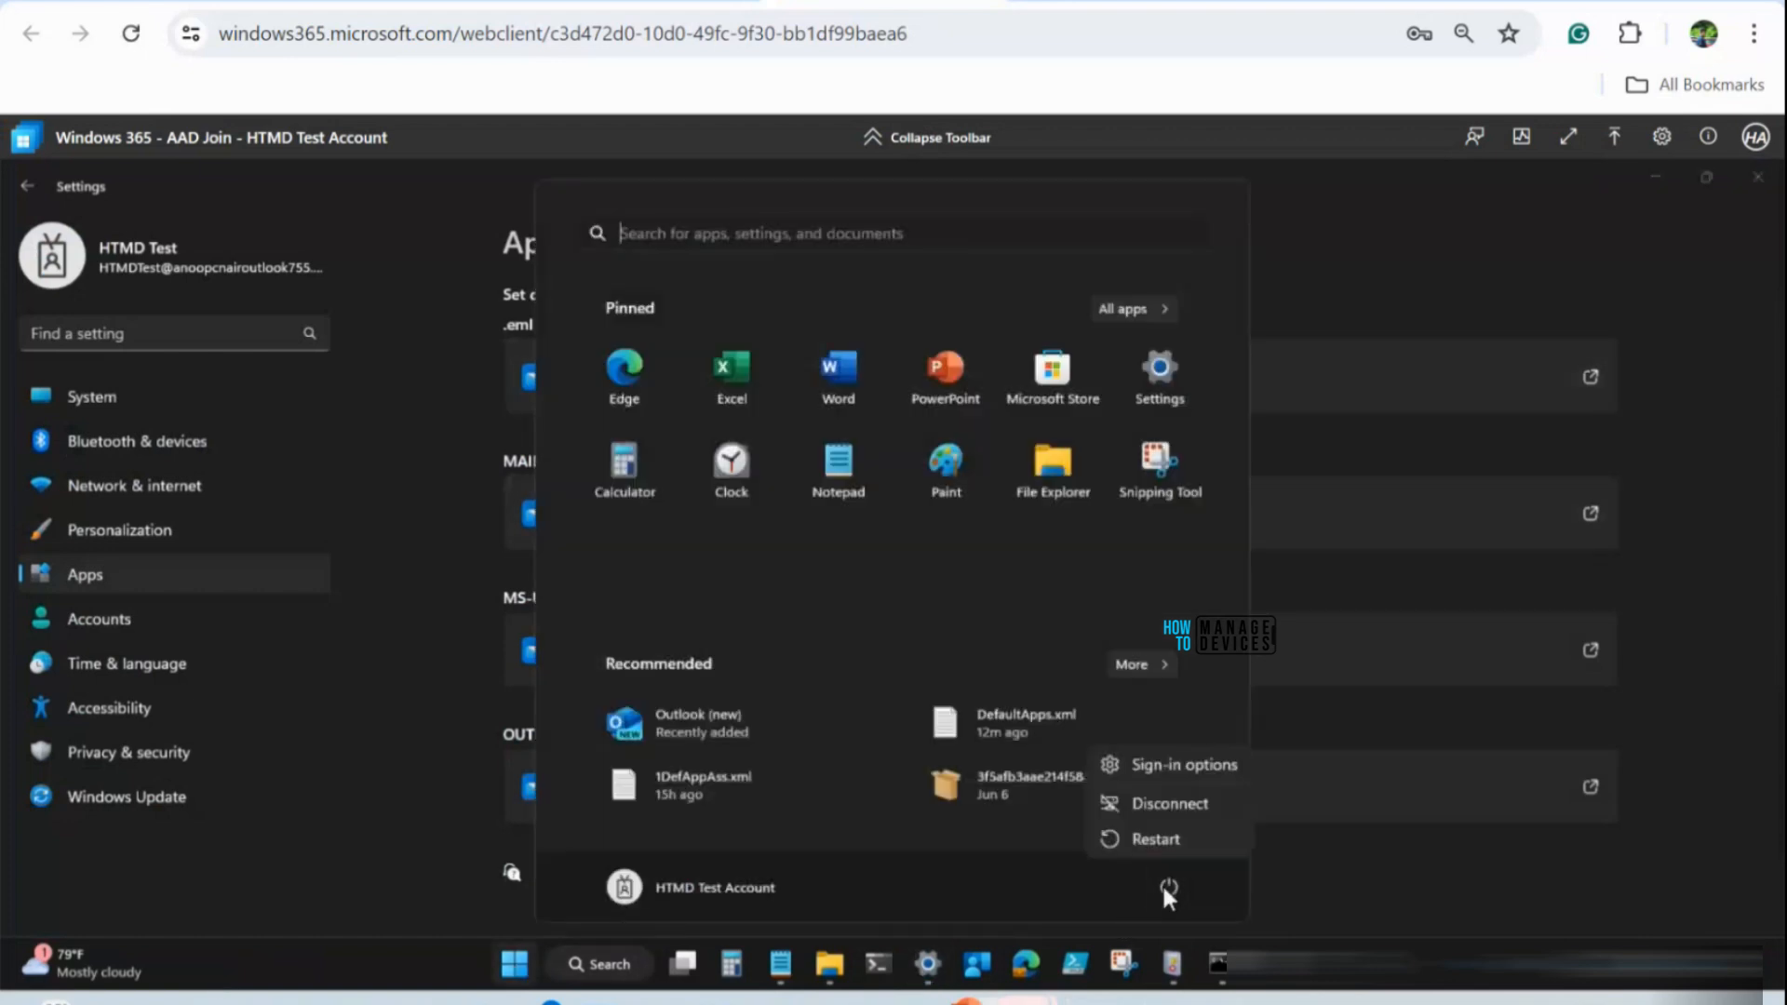
click(1159, 834)
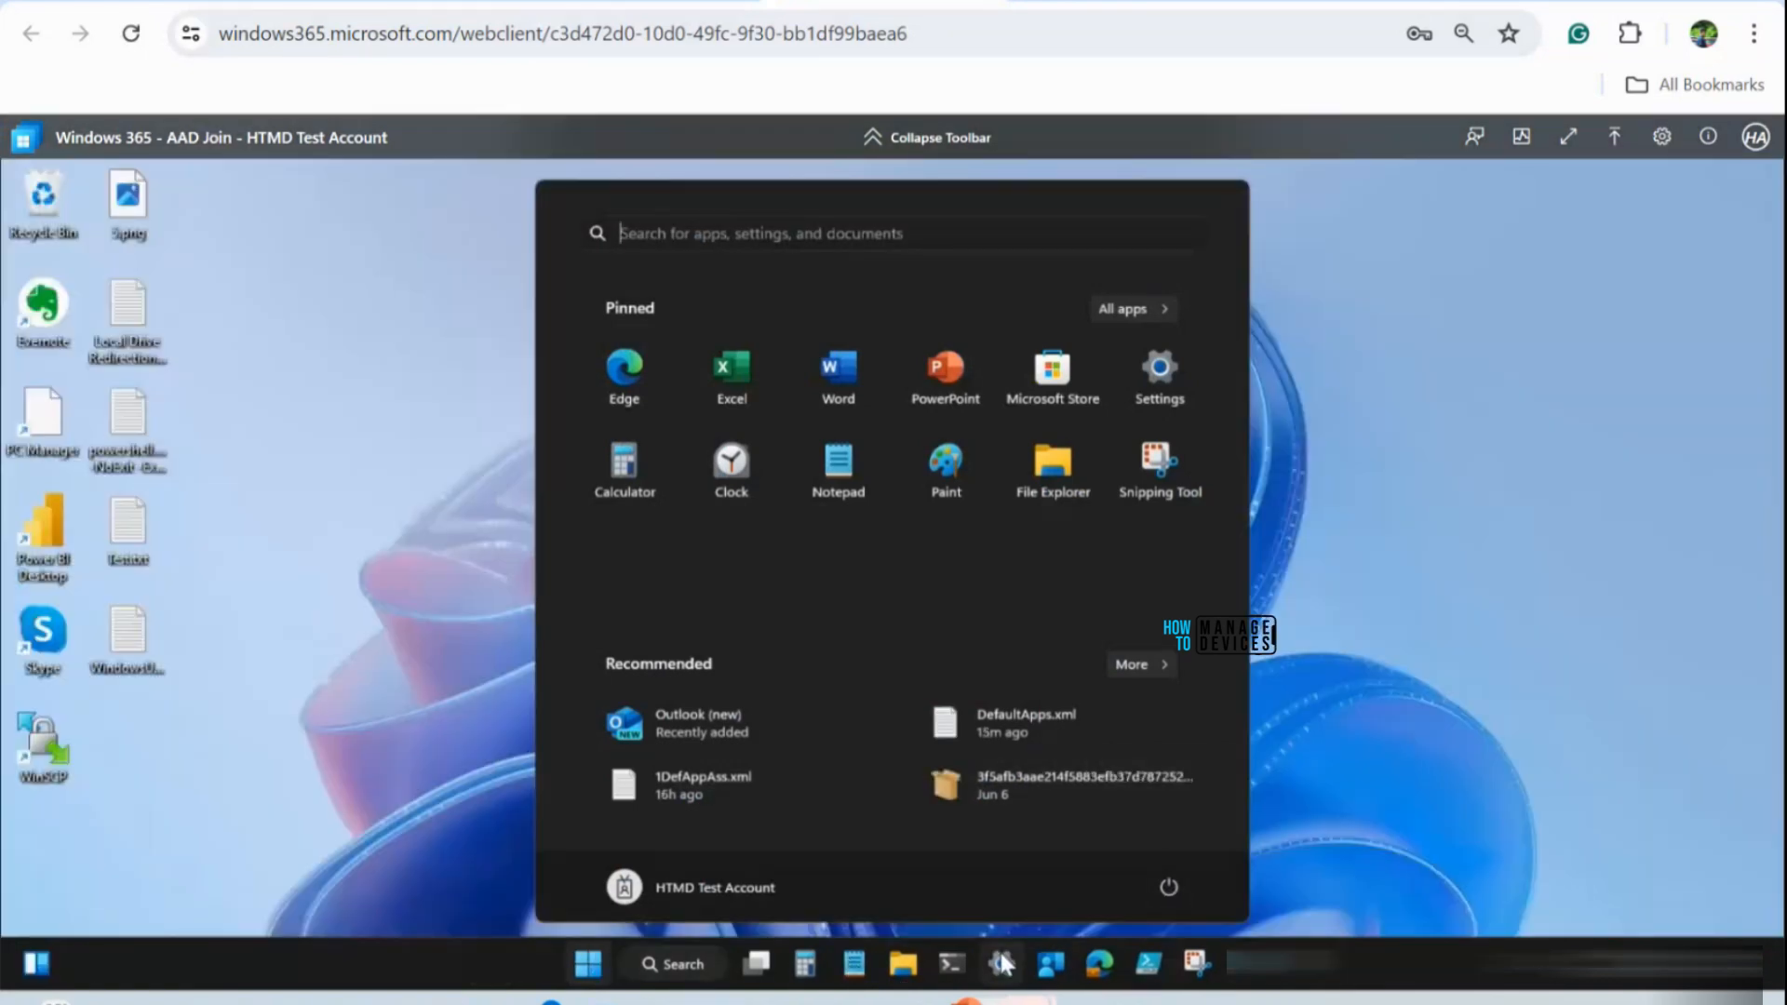
Reopen the default apps settings on the restarted Cloud PC, search for "Mail", and recheck the Mail app's defaults
click(1002, 963)
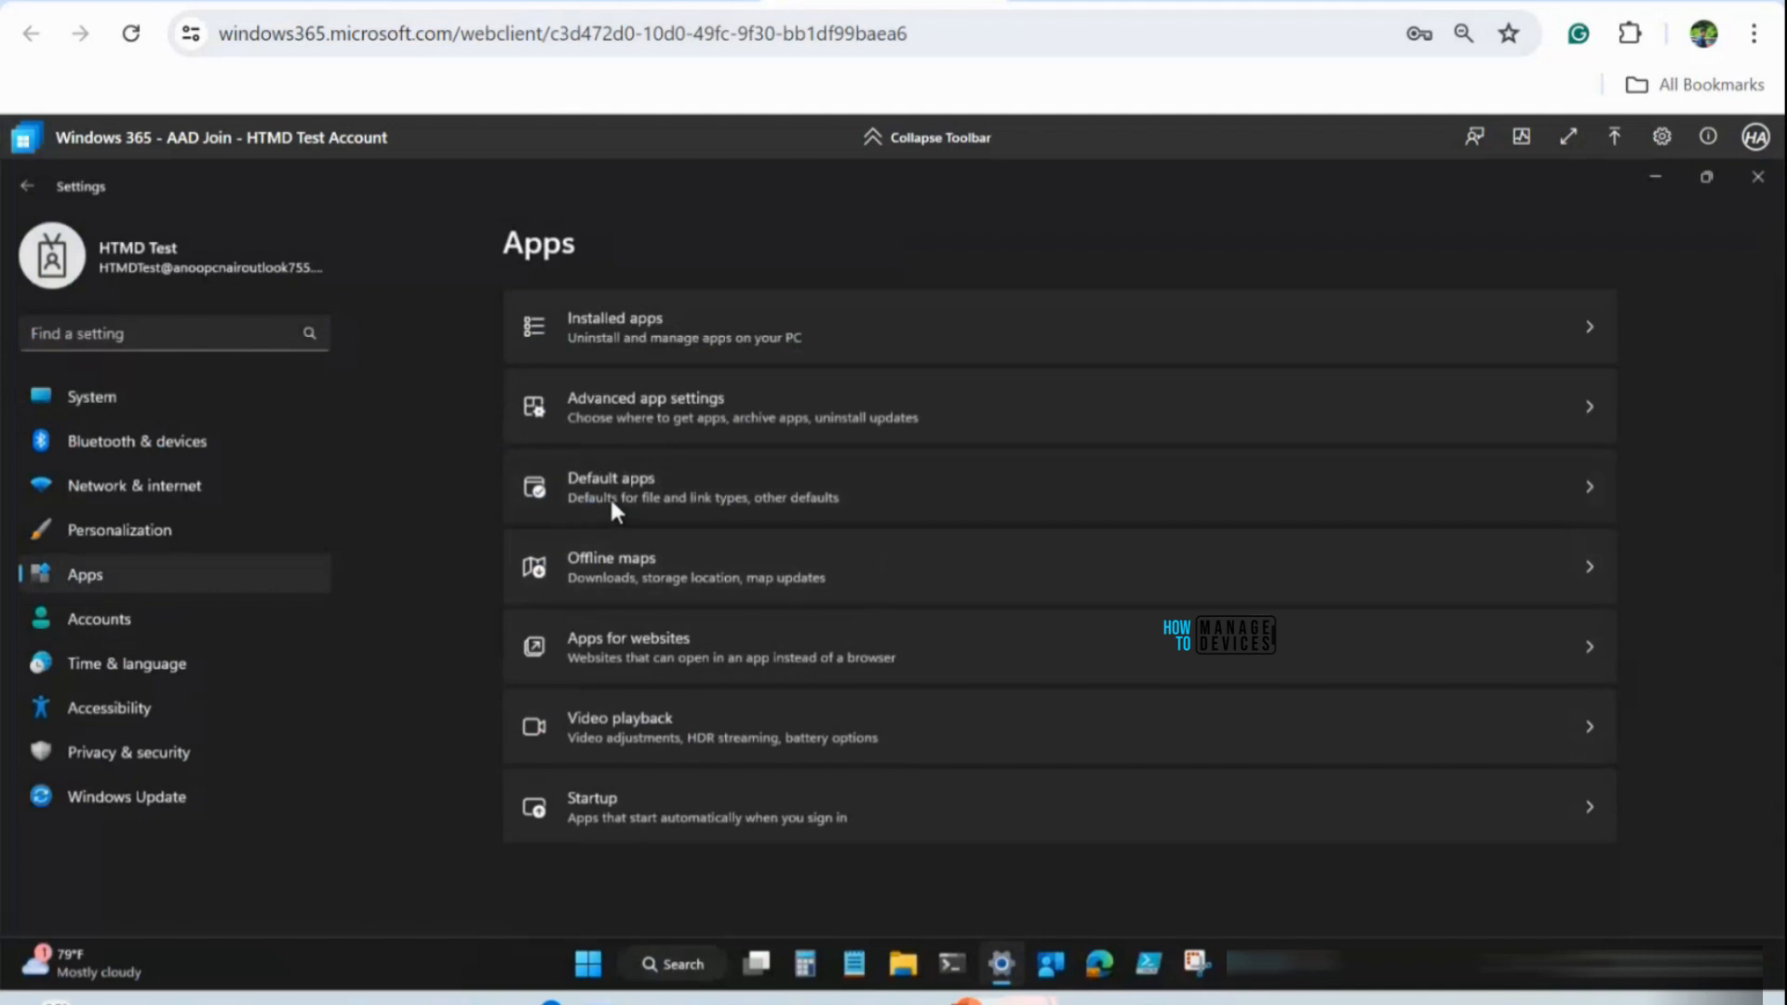
click(613, 510)
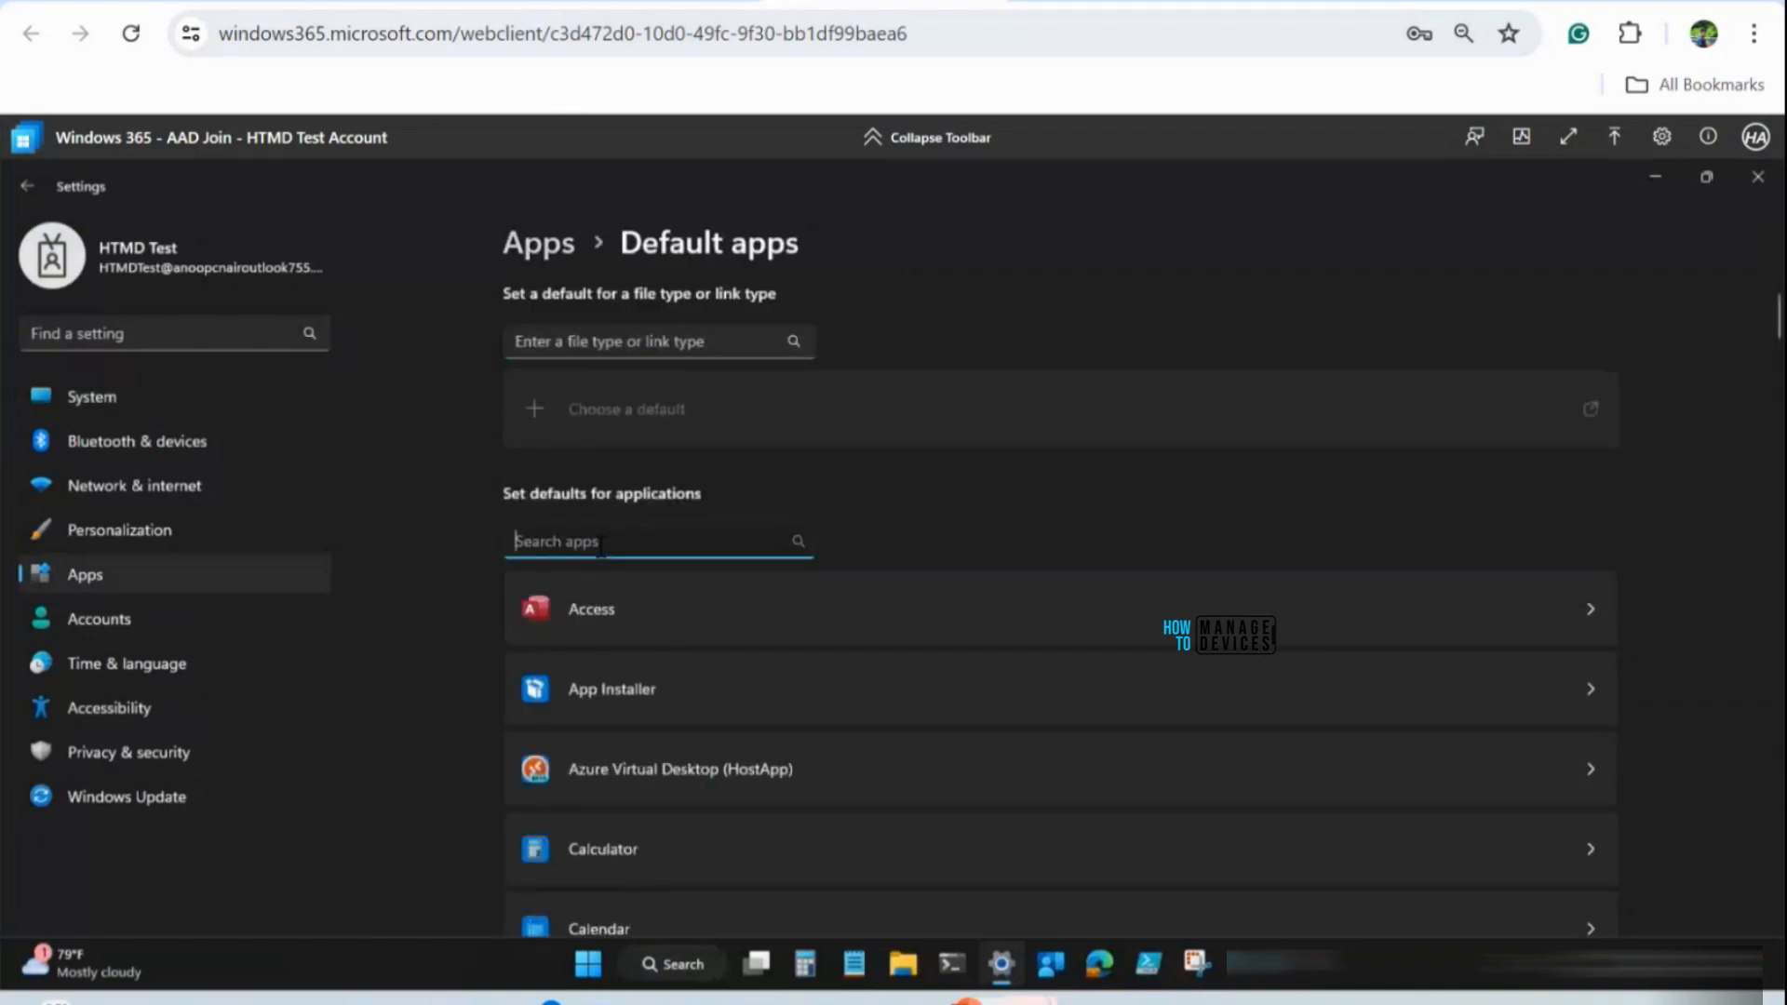
text(Mail)
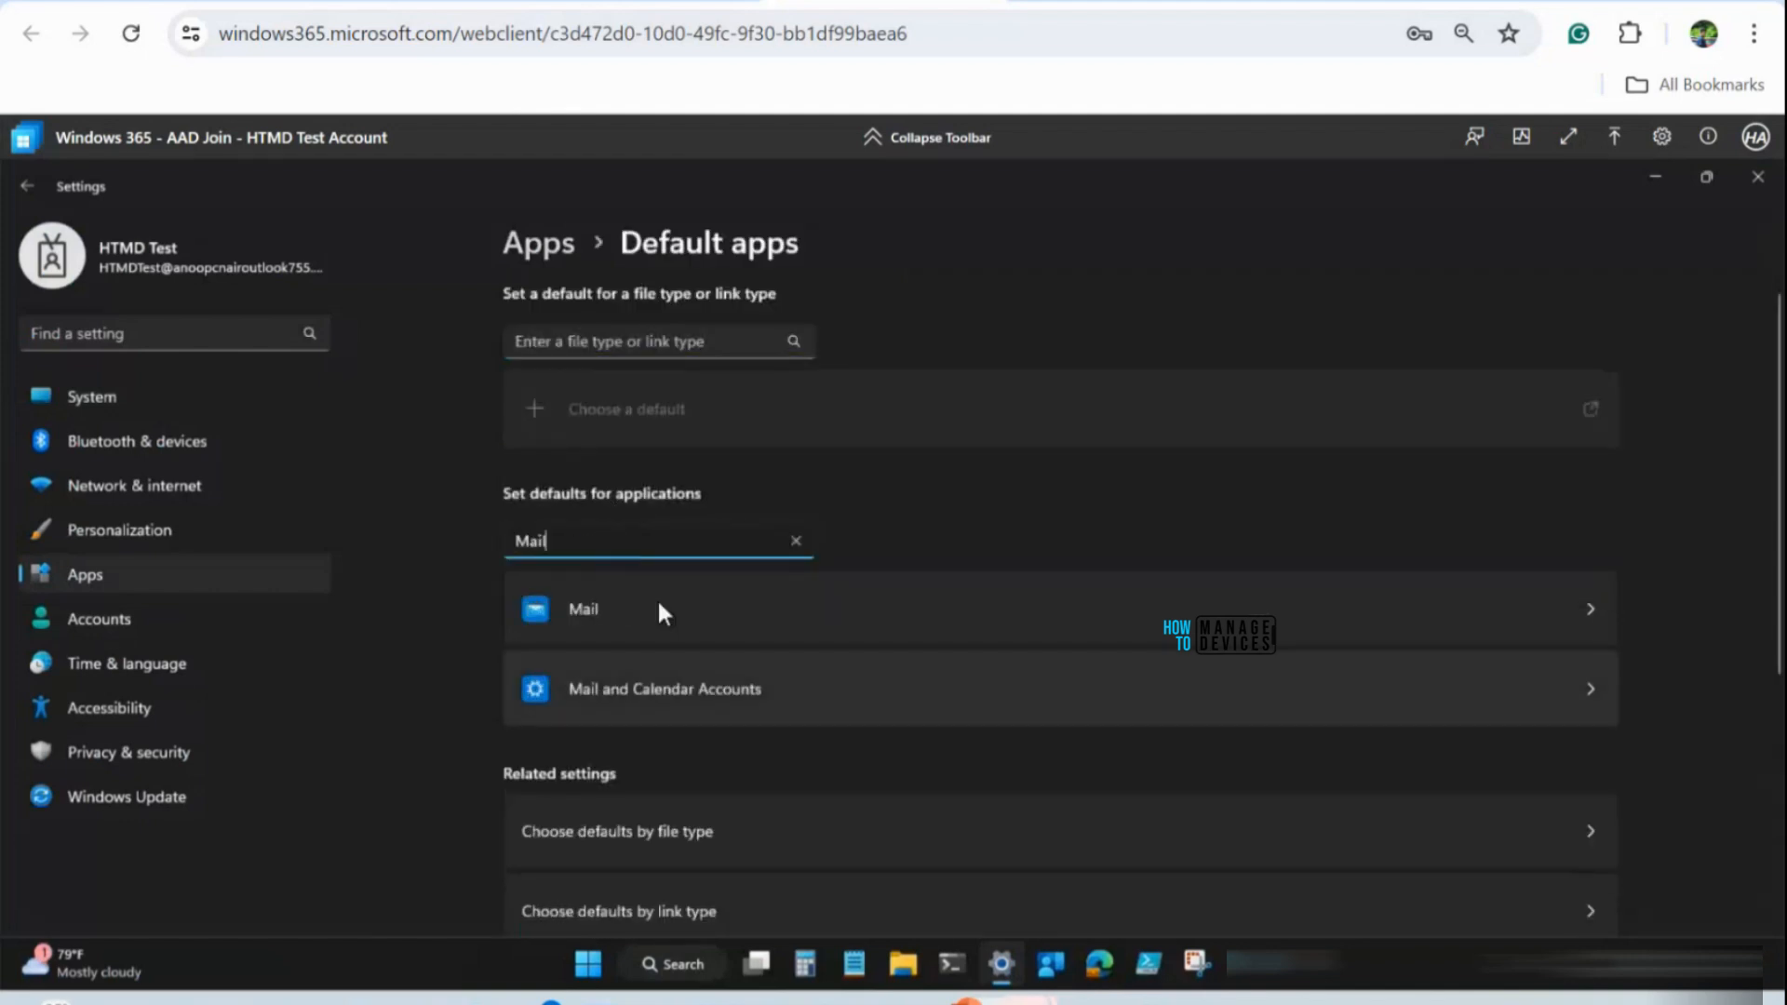
click(661, 613)
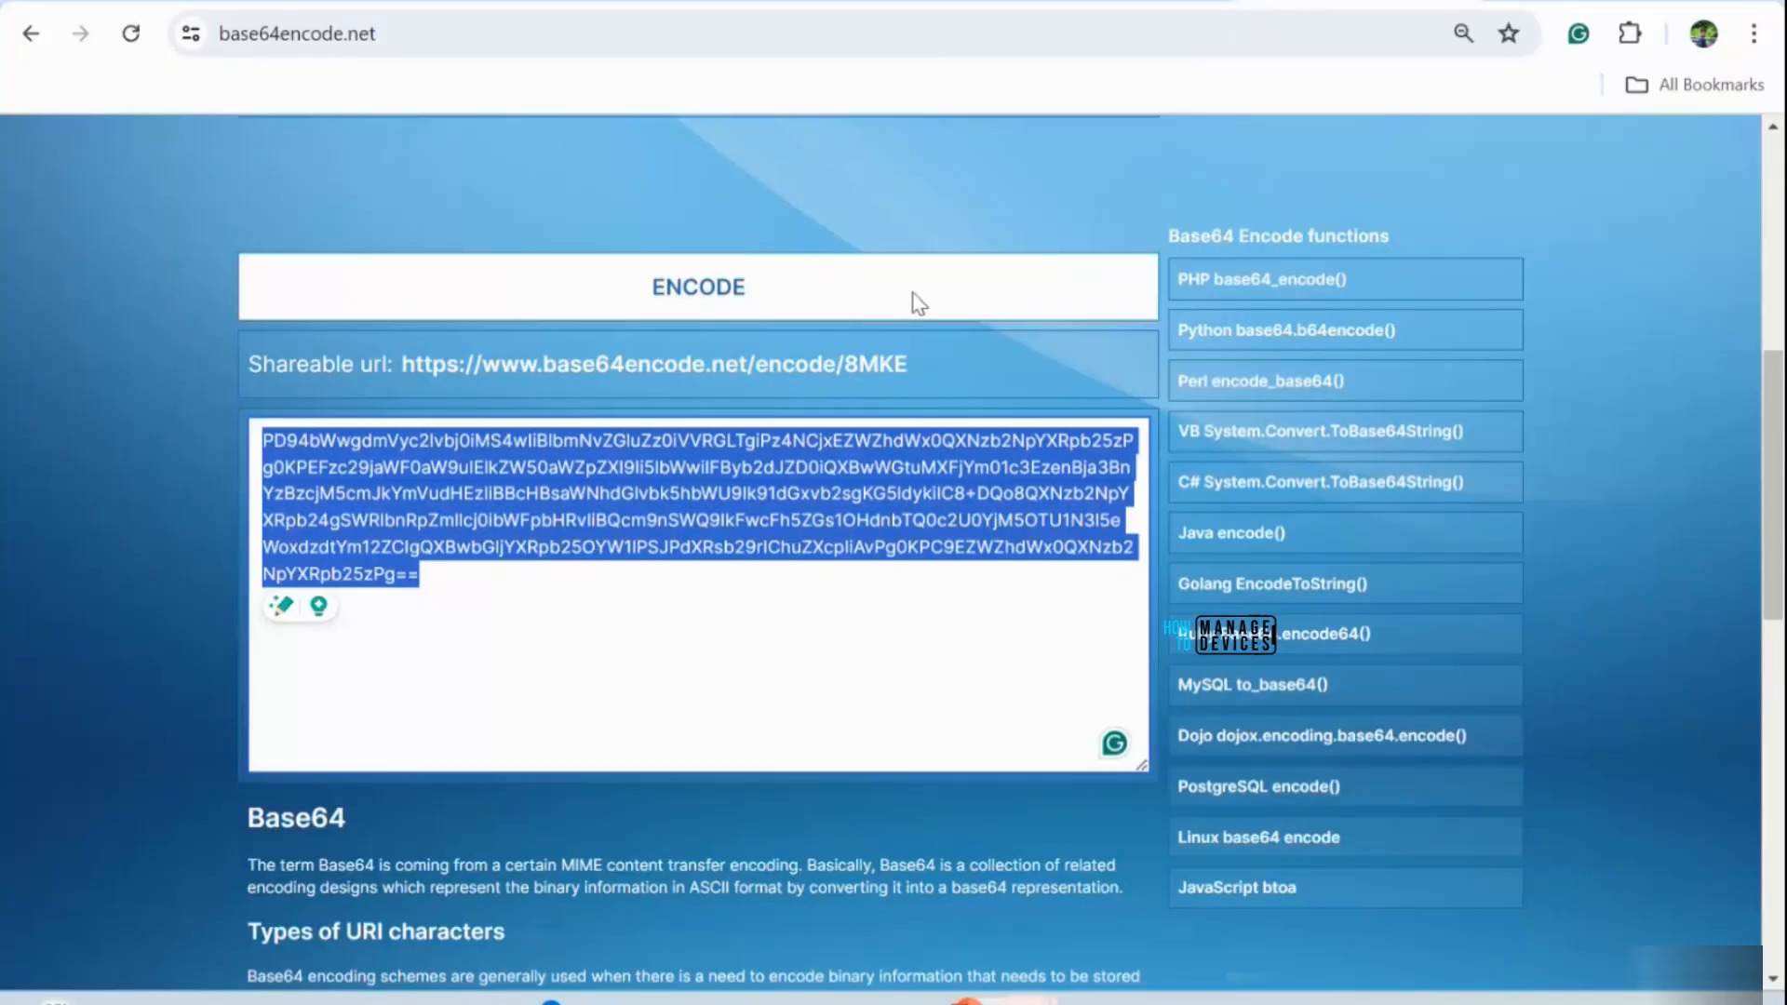
click(562, 590)
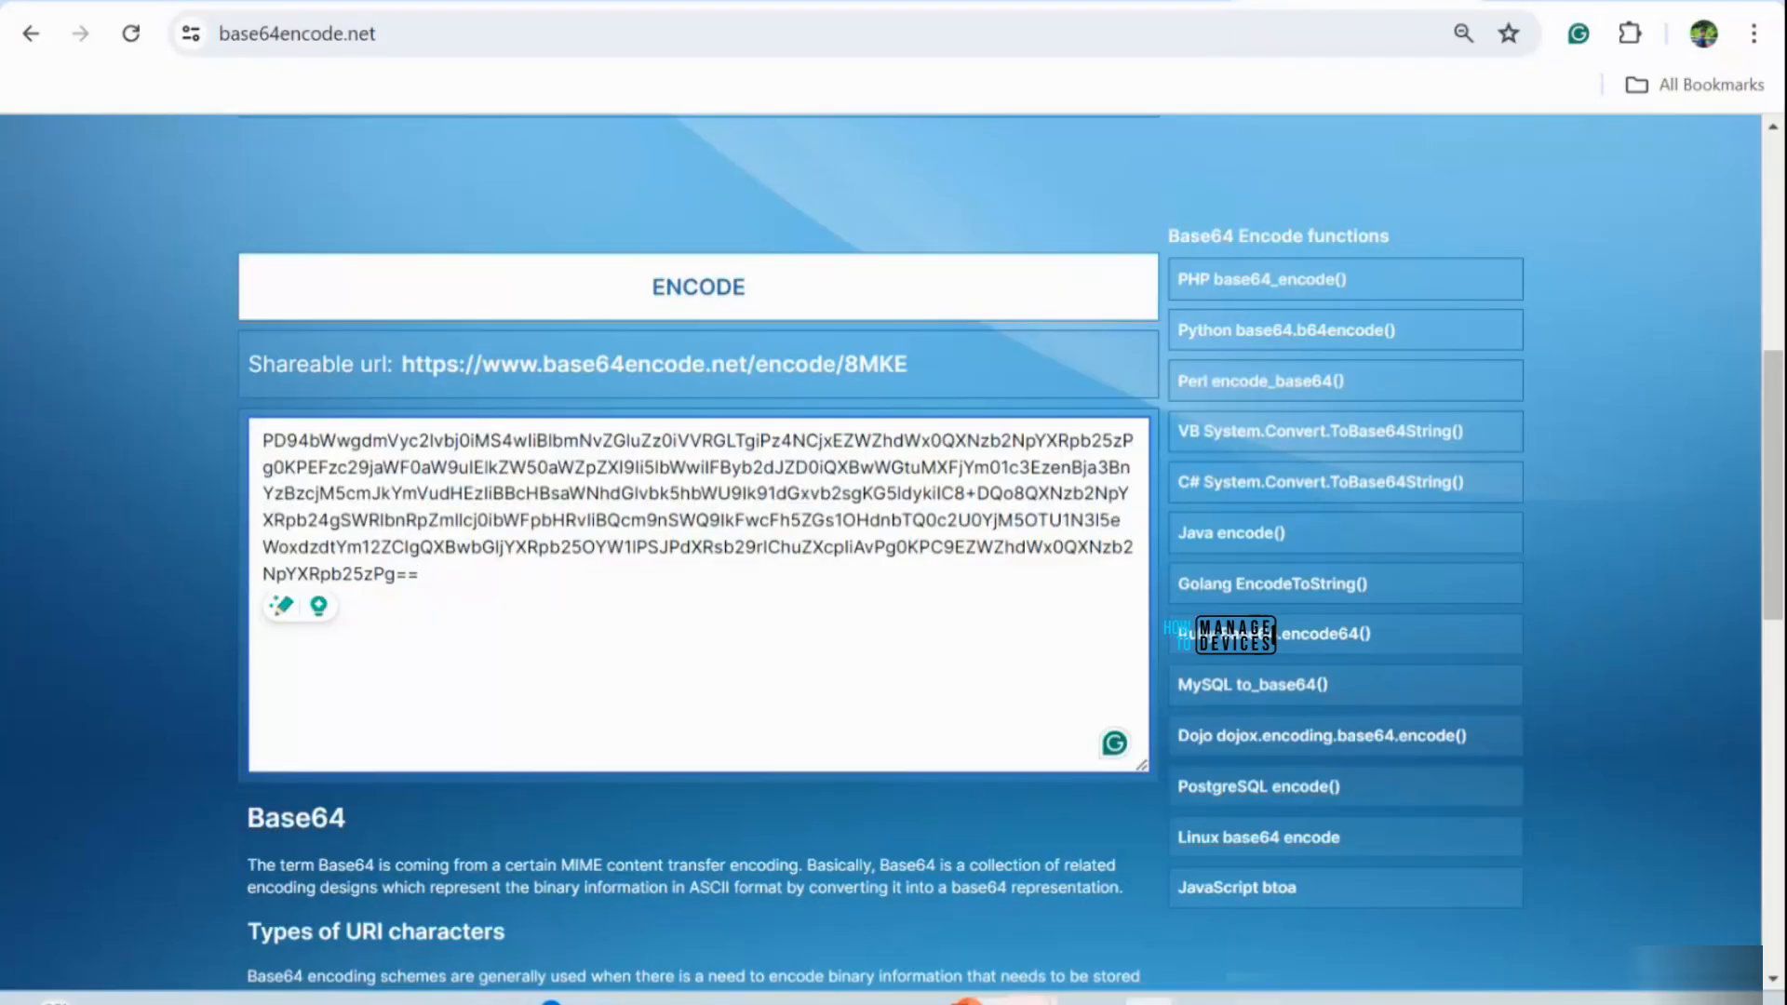
click(1128, 1001)
click(1693, 917)
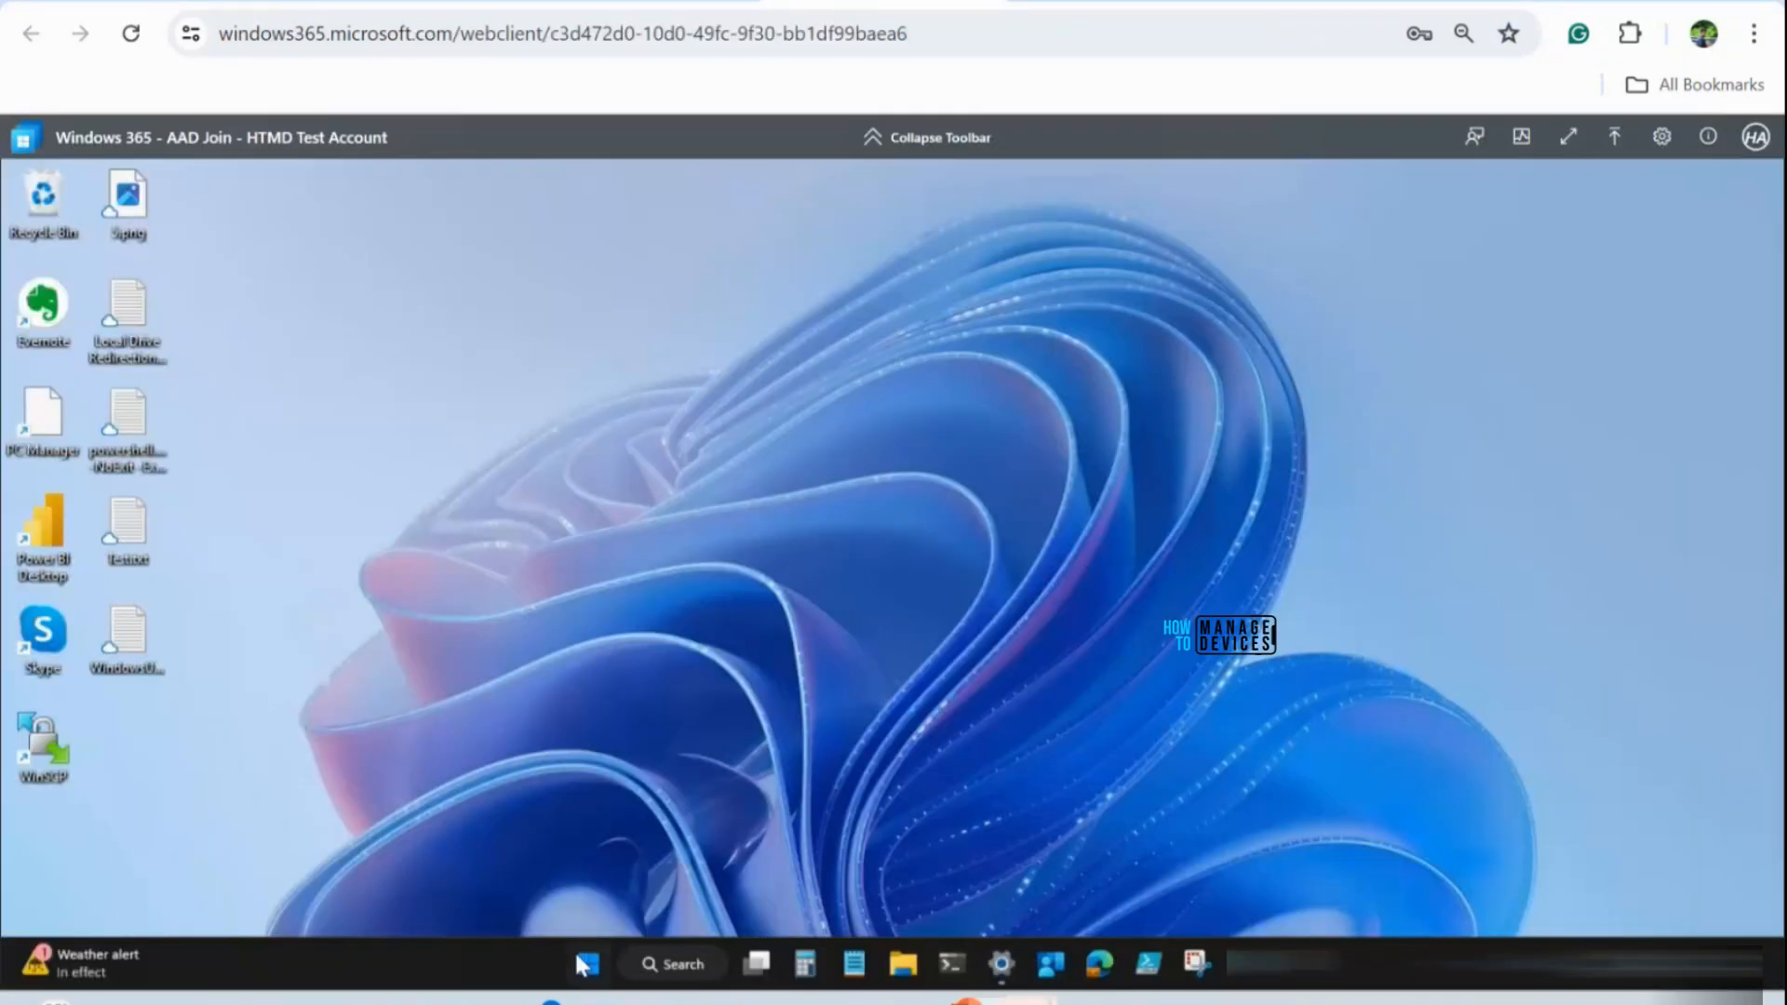
Search the Cloud PC for Event Viewer, open it, and expand Windows Logs and Applications and Services Logs
click(584, 964)
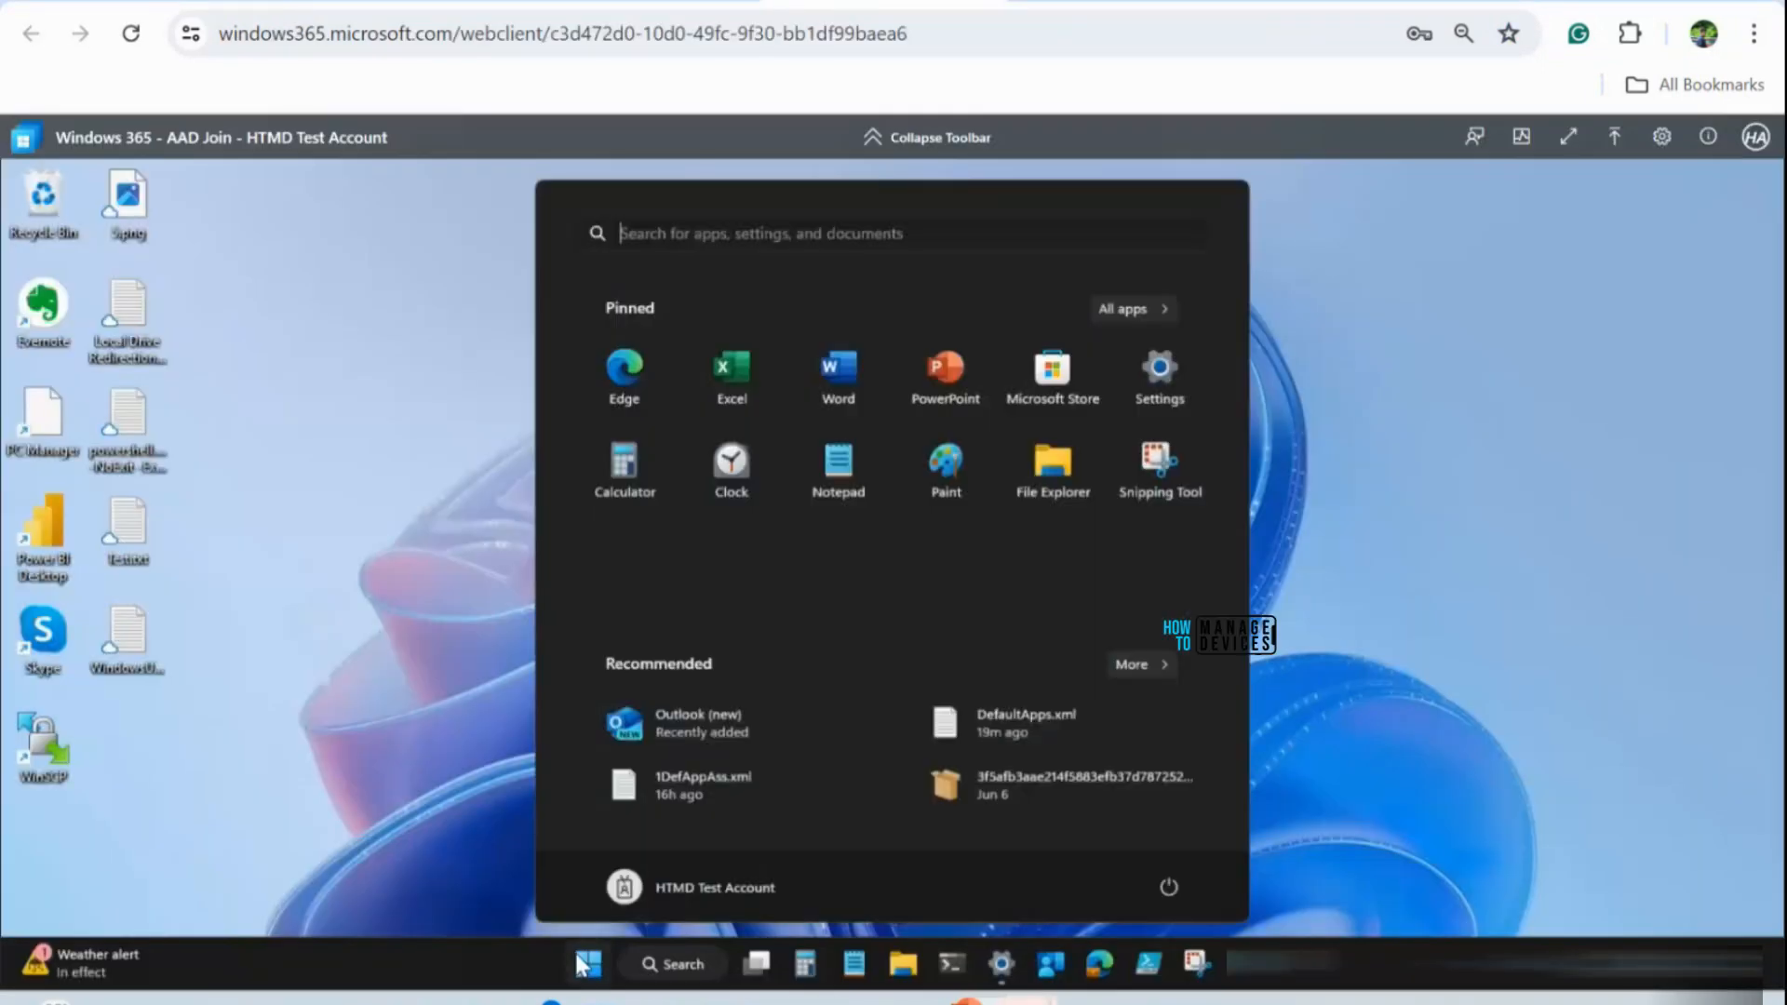
text(event Viewer)
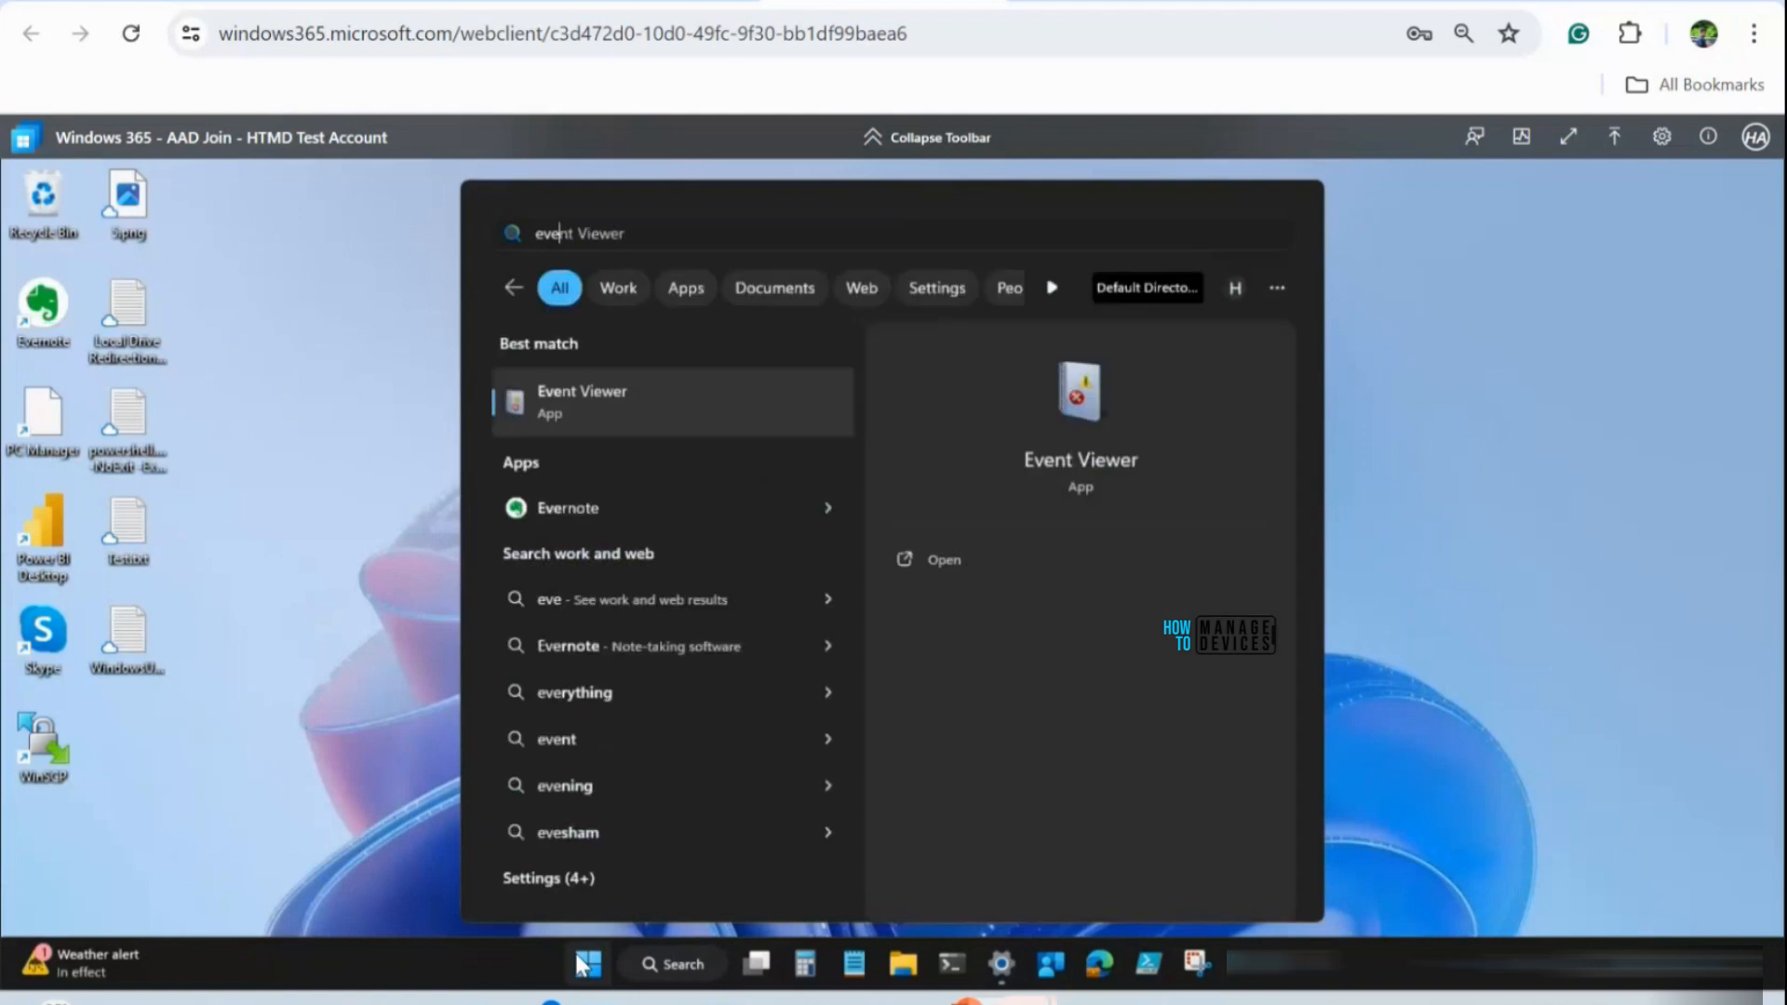
click(658, 391)
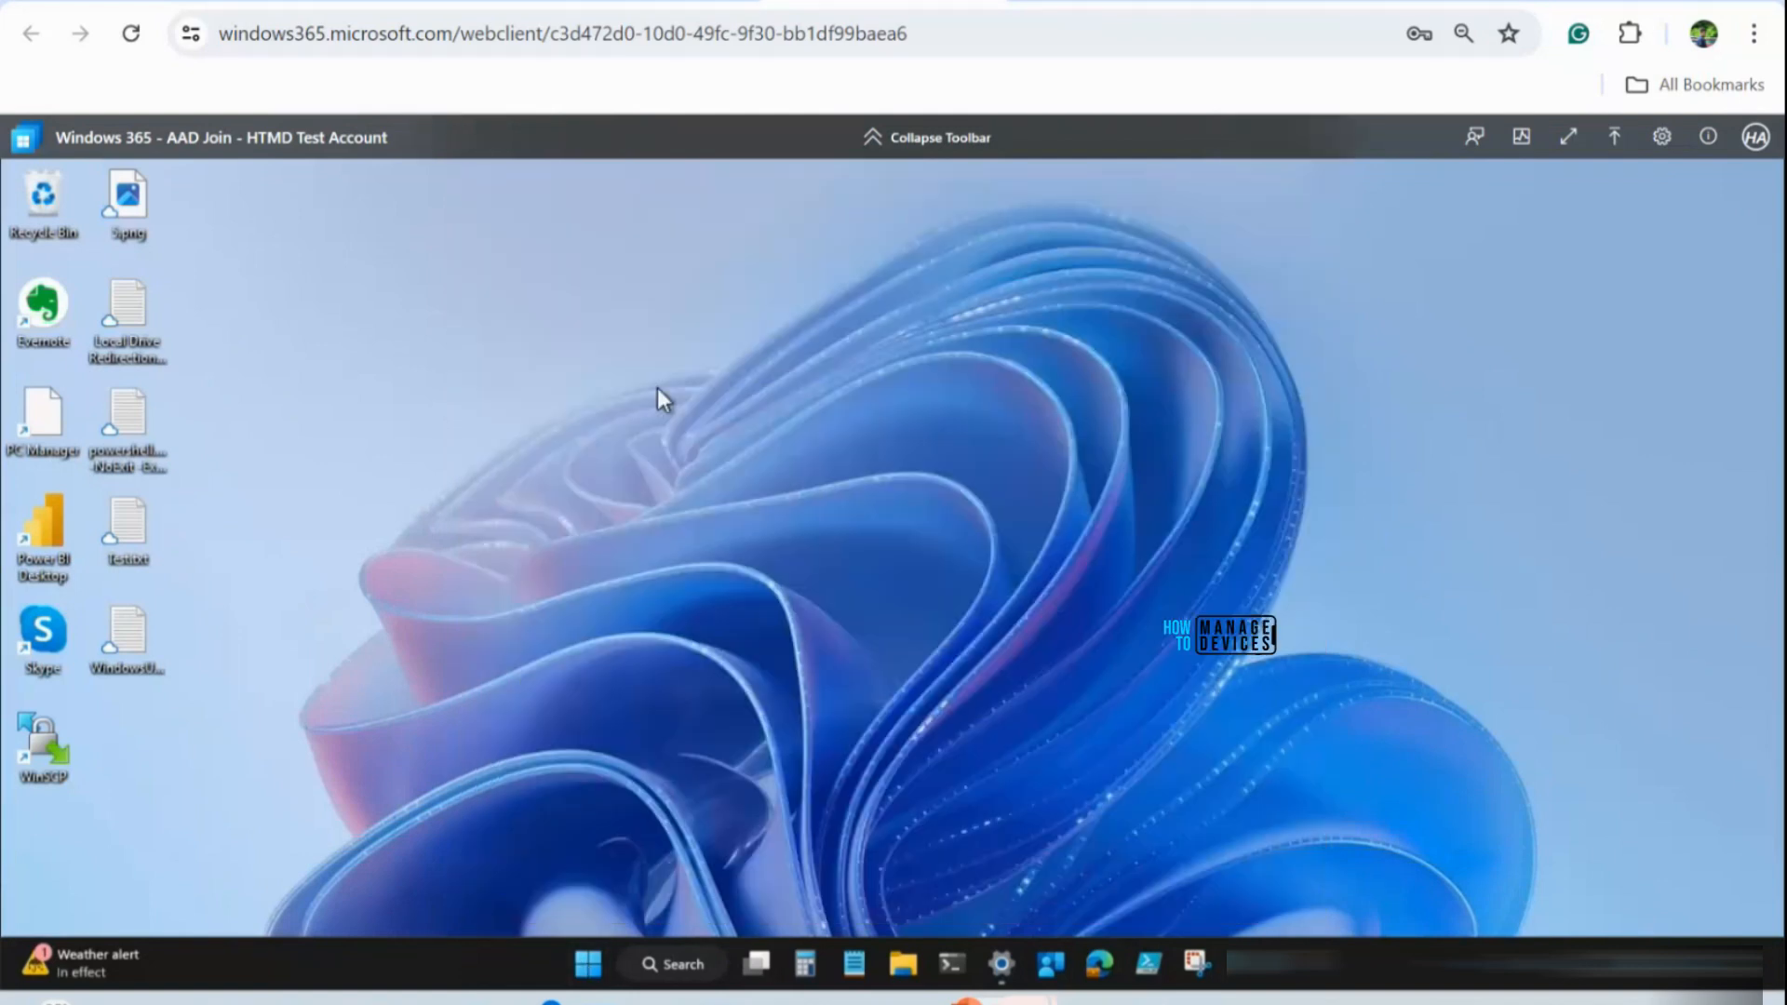
click(782, 730)
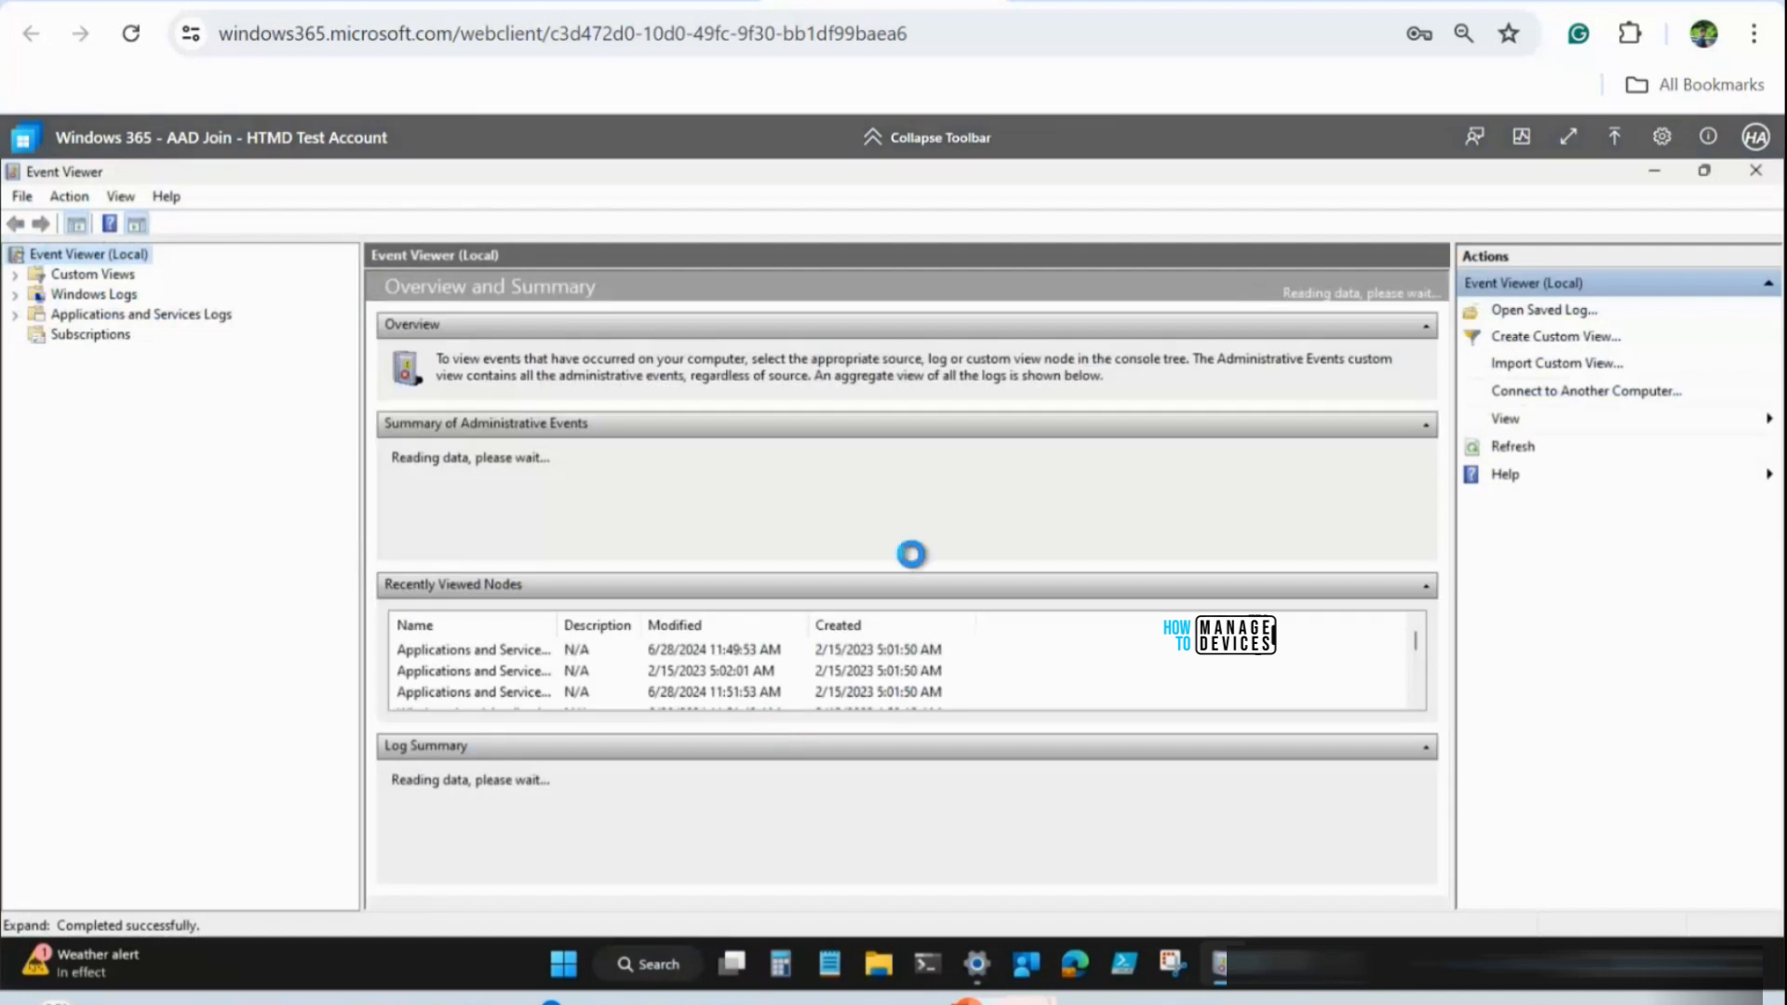
click(14, 295)
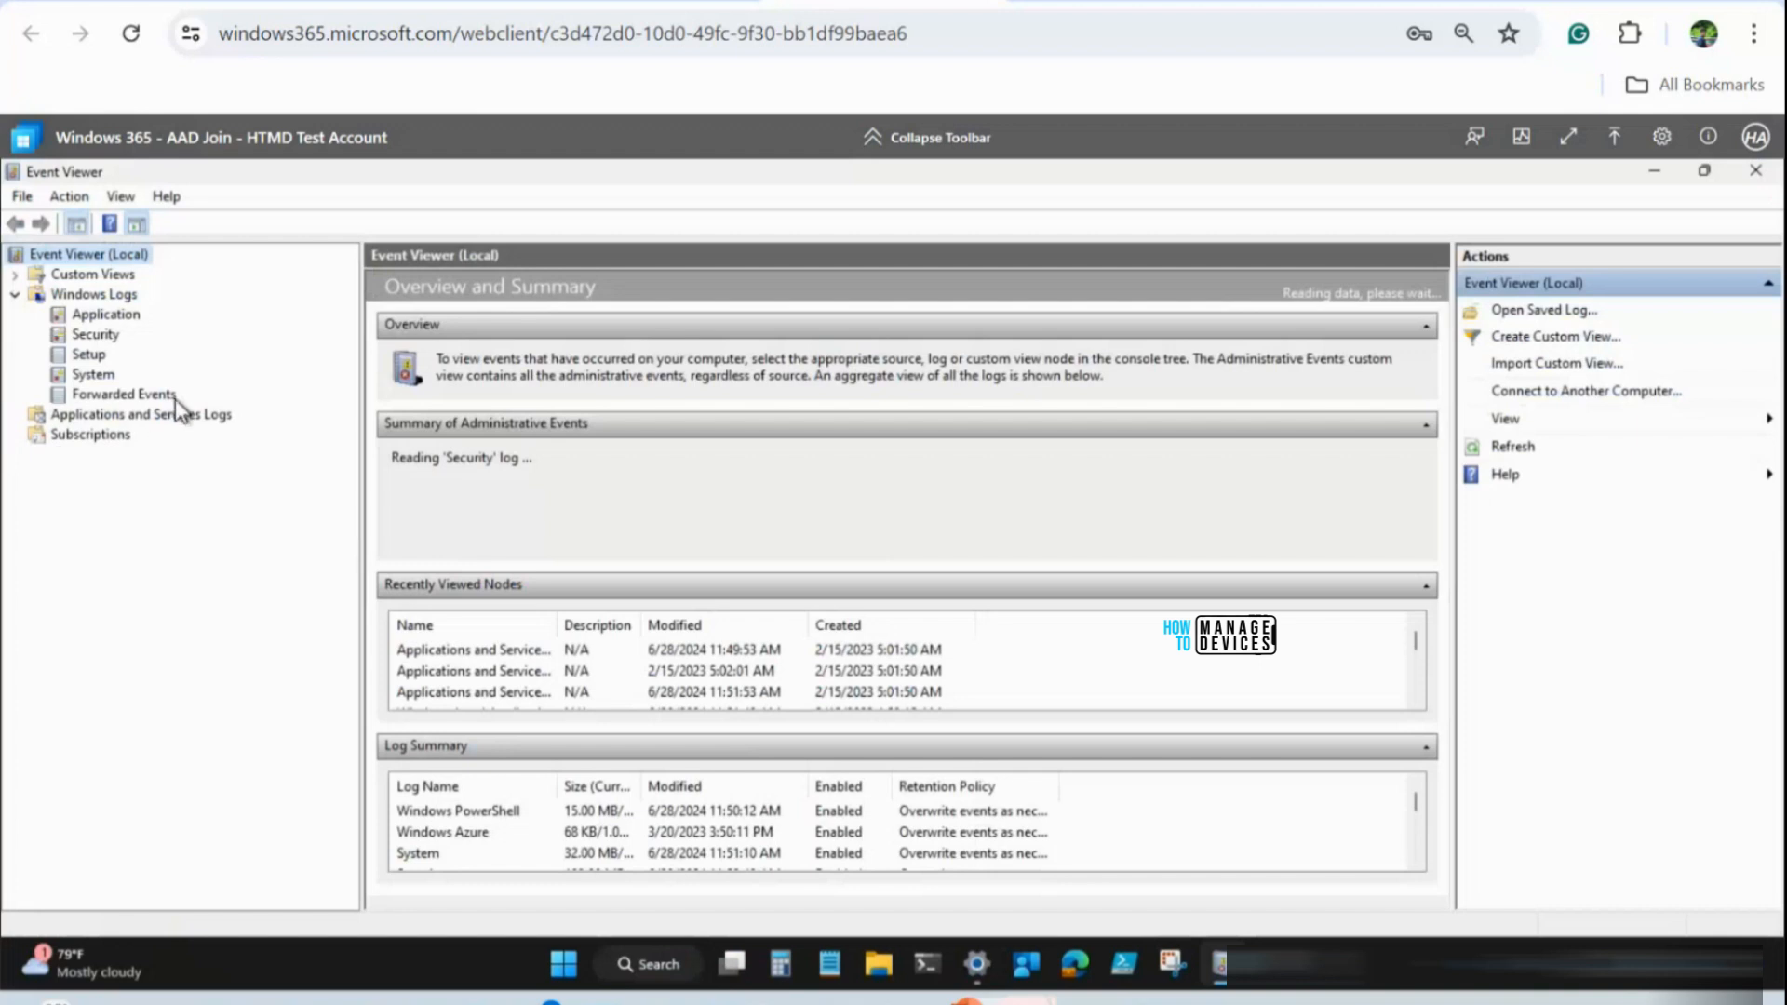
double_click(65, 416)
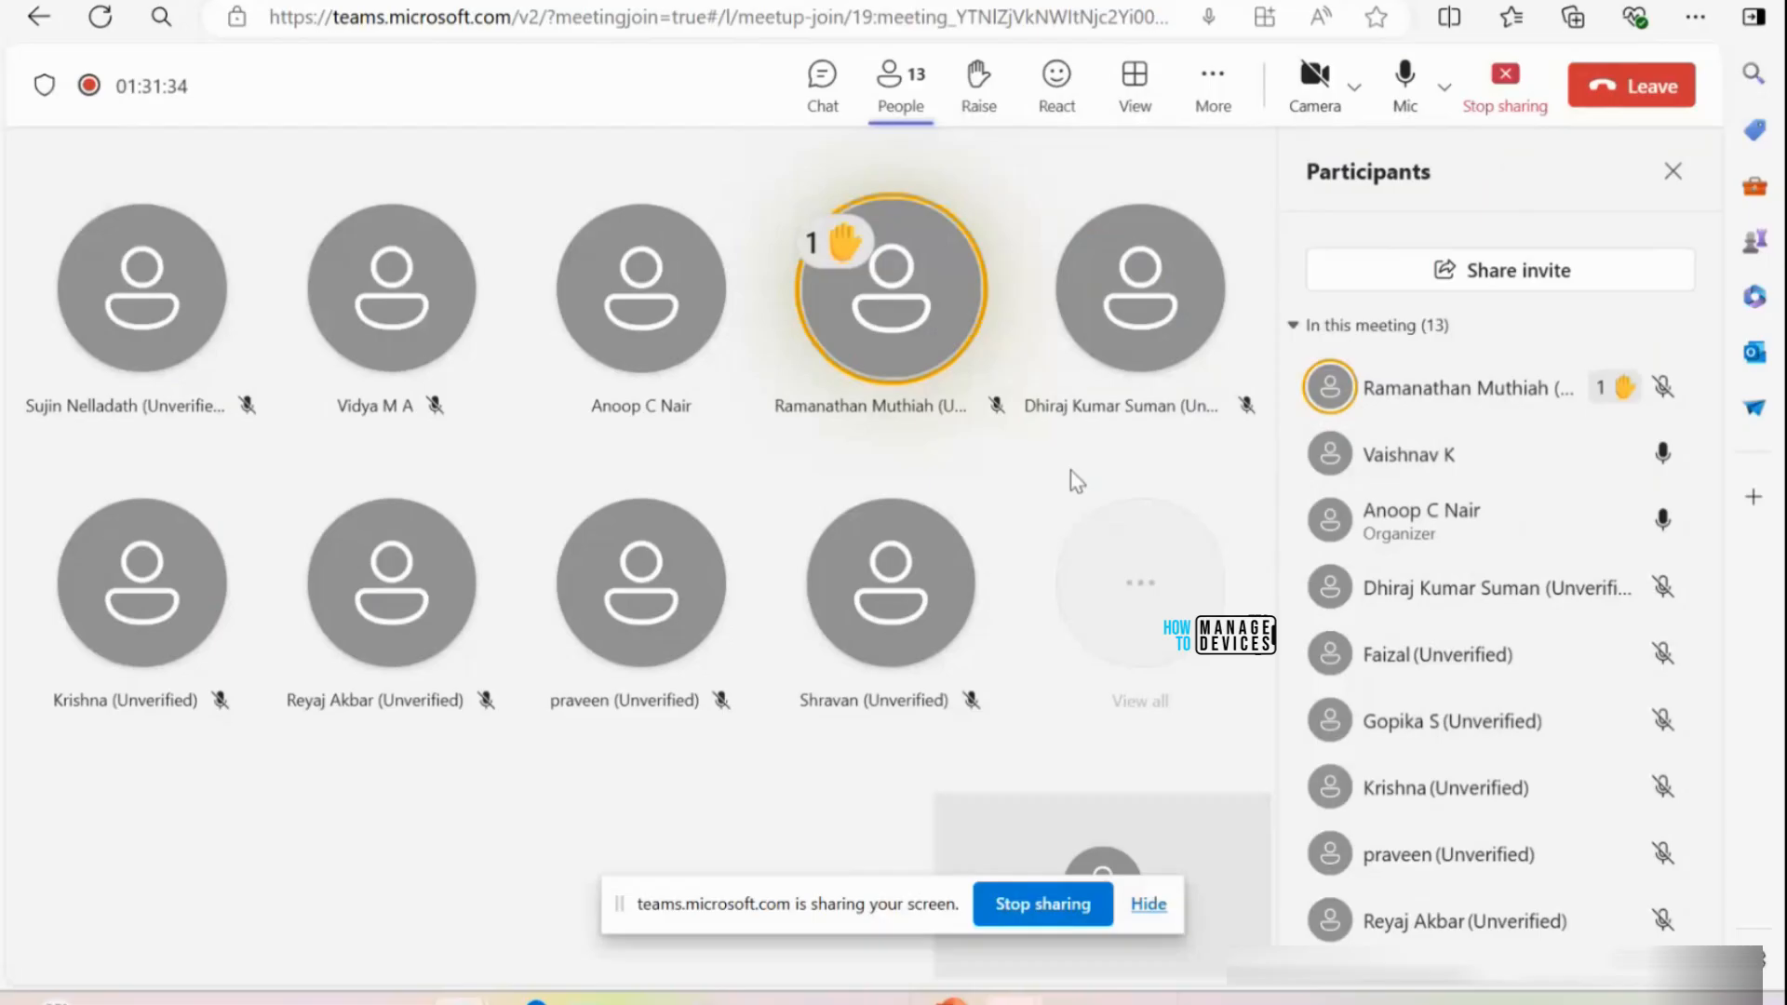
Switch from the Teams meeting to base64encode.net and review the DefaultAssociations XML for Outlook (new) and its encoded string
key(alt+Tab)
key(alt+Tab)
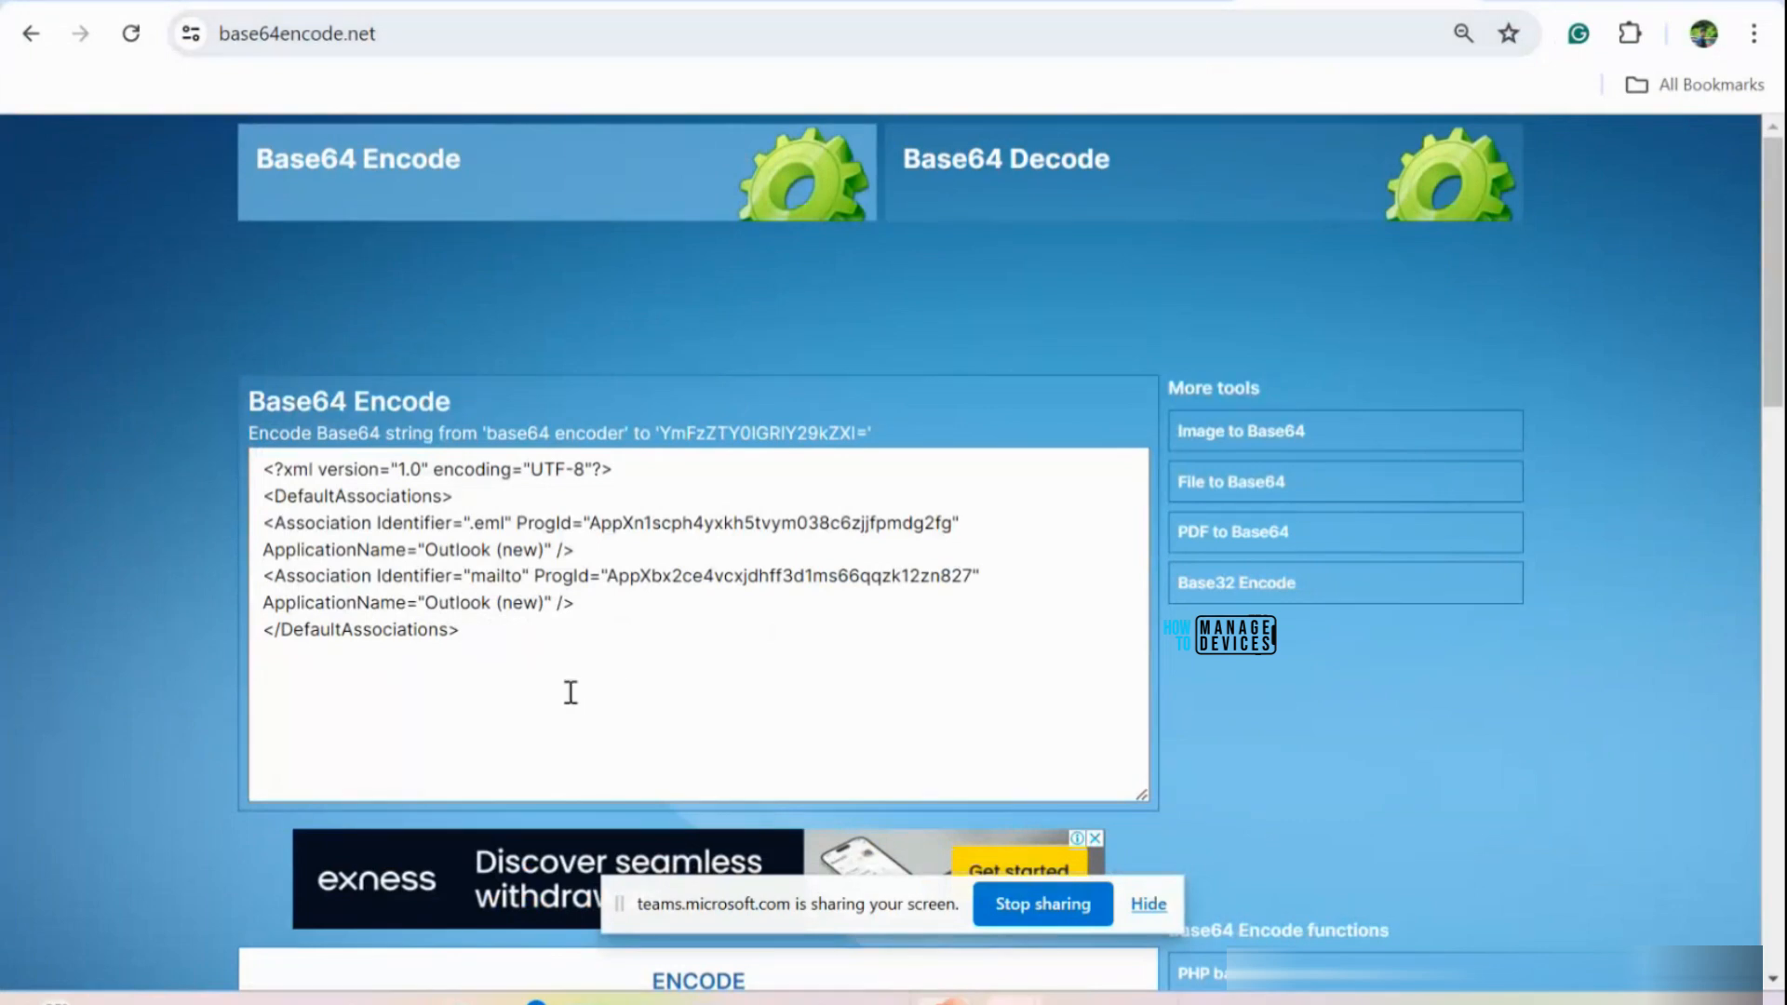
scroll(570, 670, down, 1)
scroll(568, 635, down, 8)
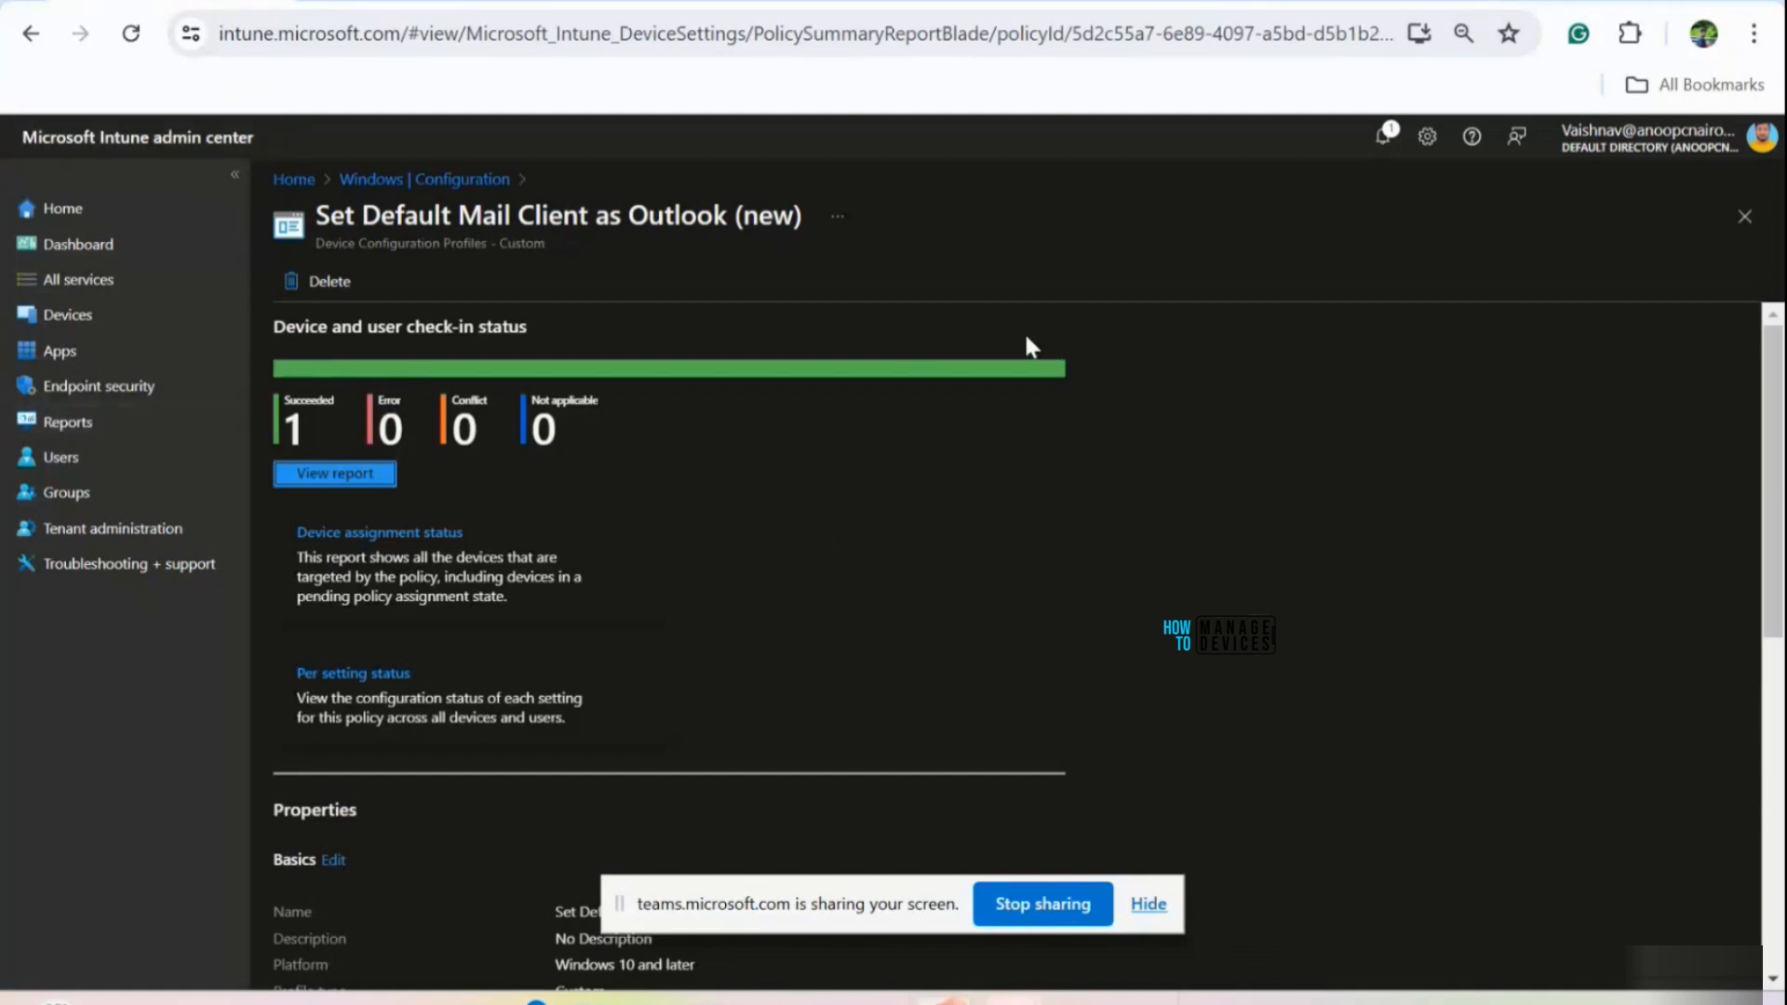
Switch to the Windows 365 Cloud PC session, hide the screen-sharing notice, and open Command Prompt
click(863, 2)
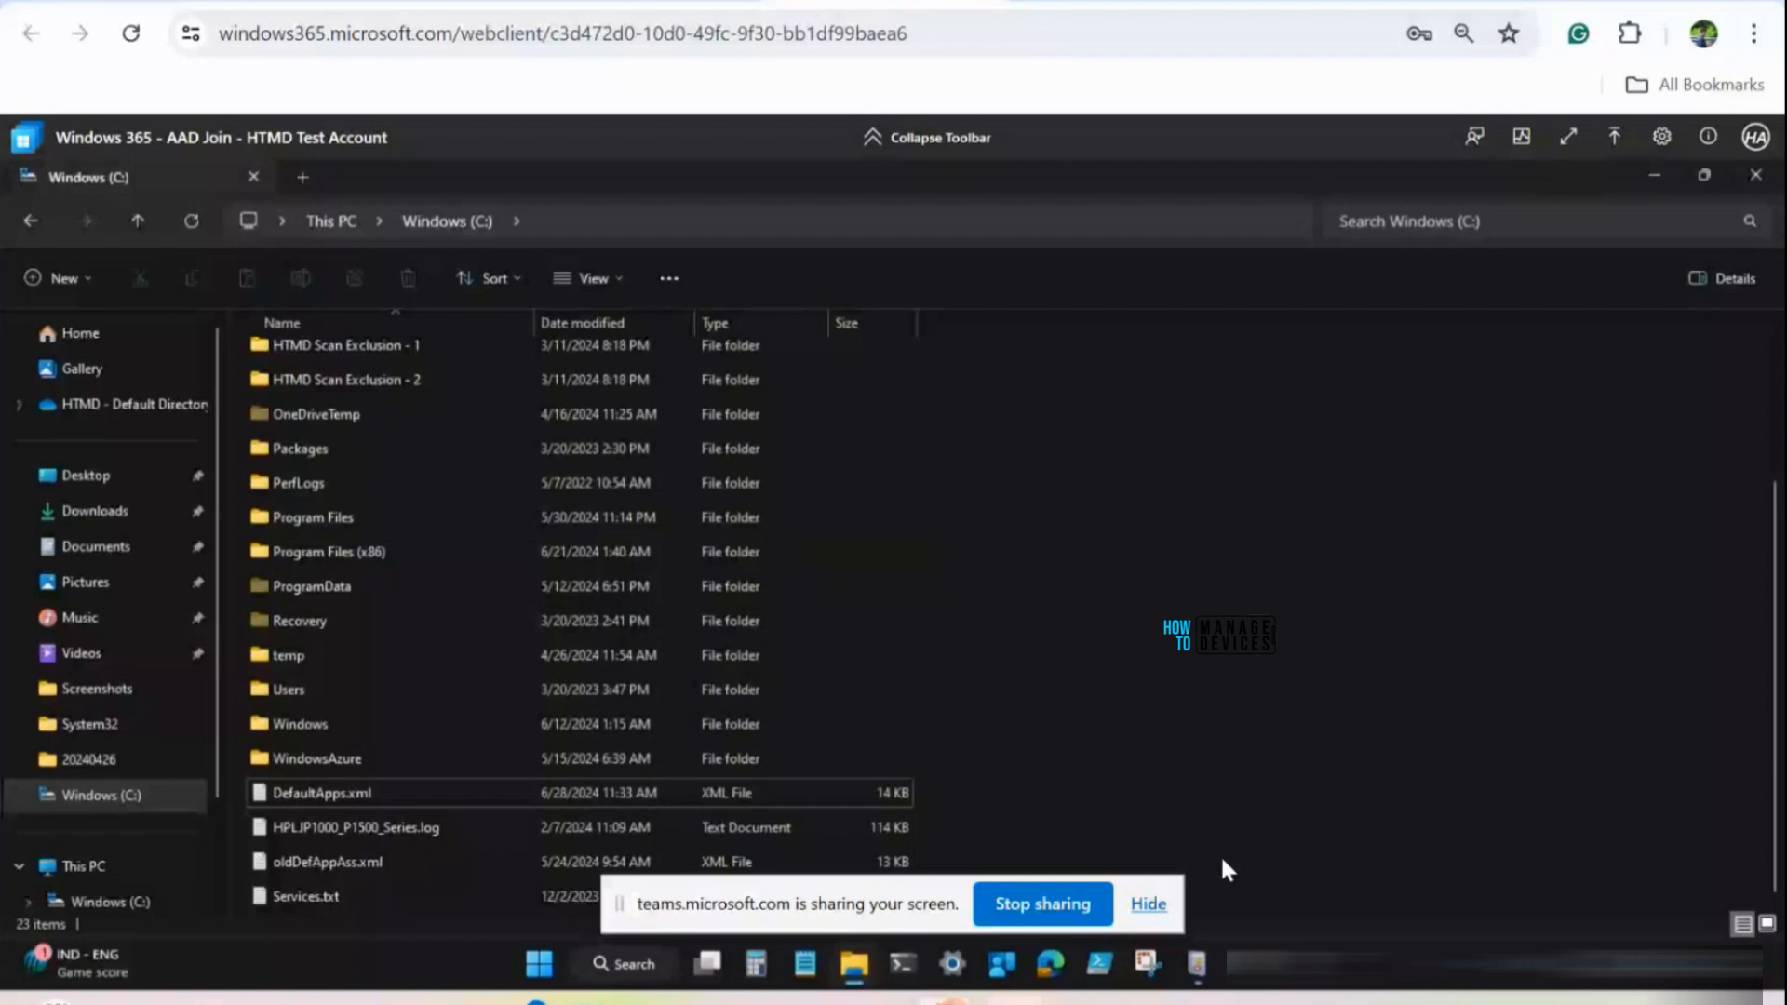
click(1148, 904)
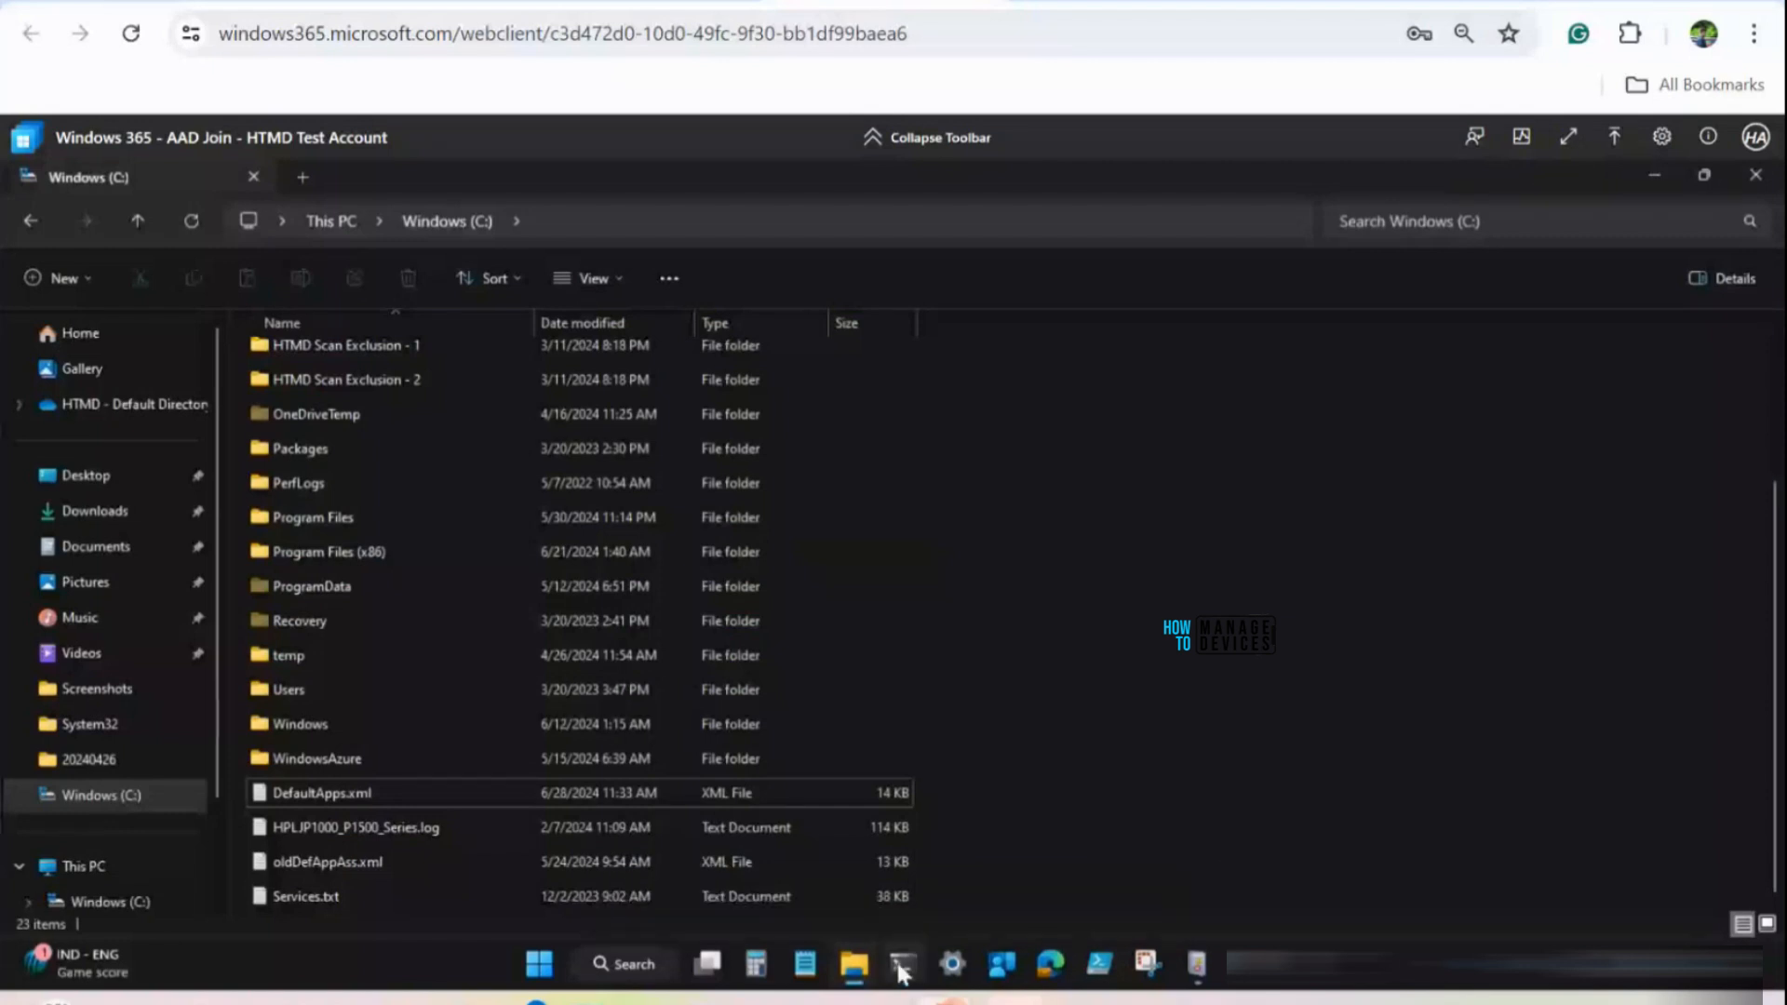
right_click(912, 959)
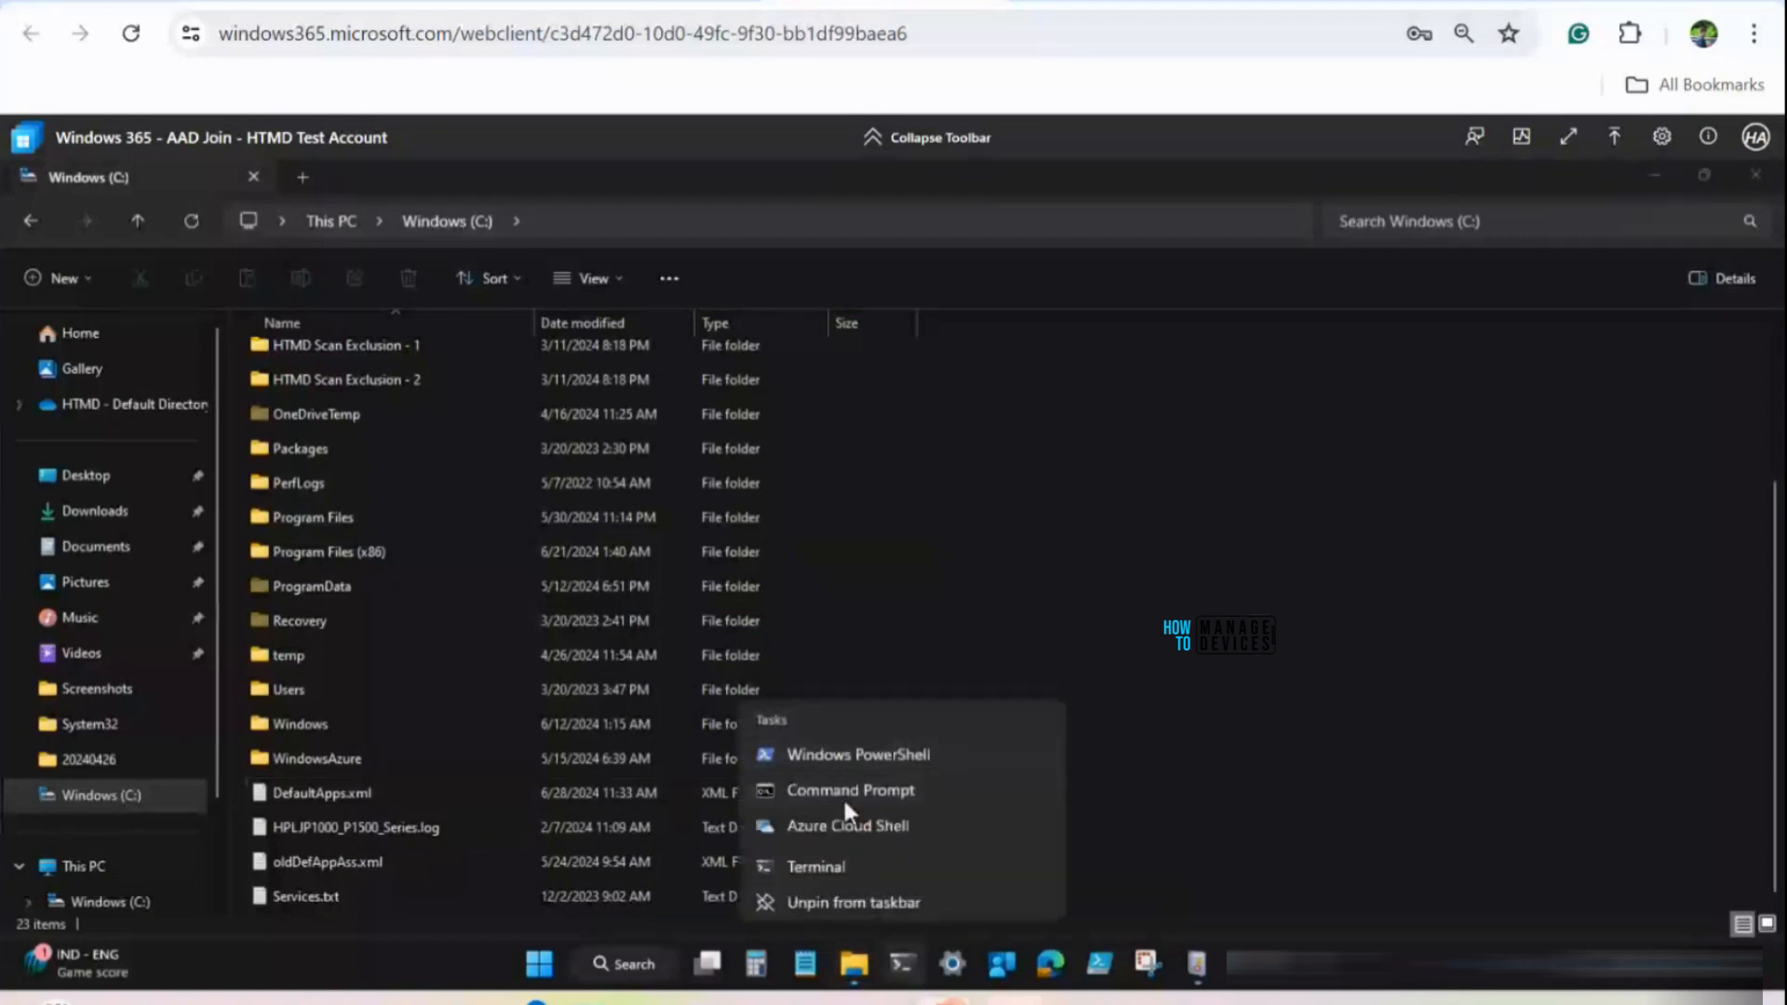
drag(840, 793, 840, 789)
Export the default app associations by running Dism /Online /Export-DefaultAppAssociations:C:\NewDefaultApps.xml
text(Dism /Online /Export-DefaultAppAssociations:C:\DefaultApps.xml)
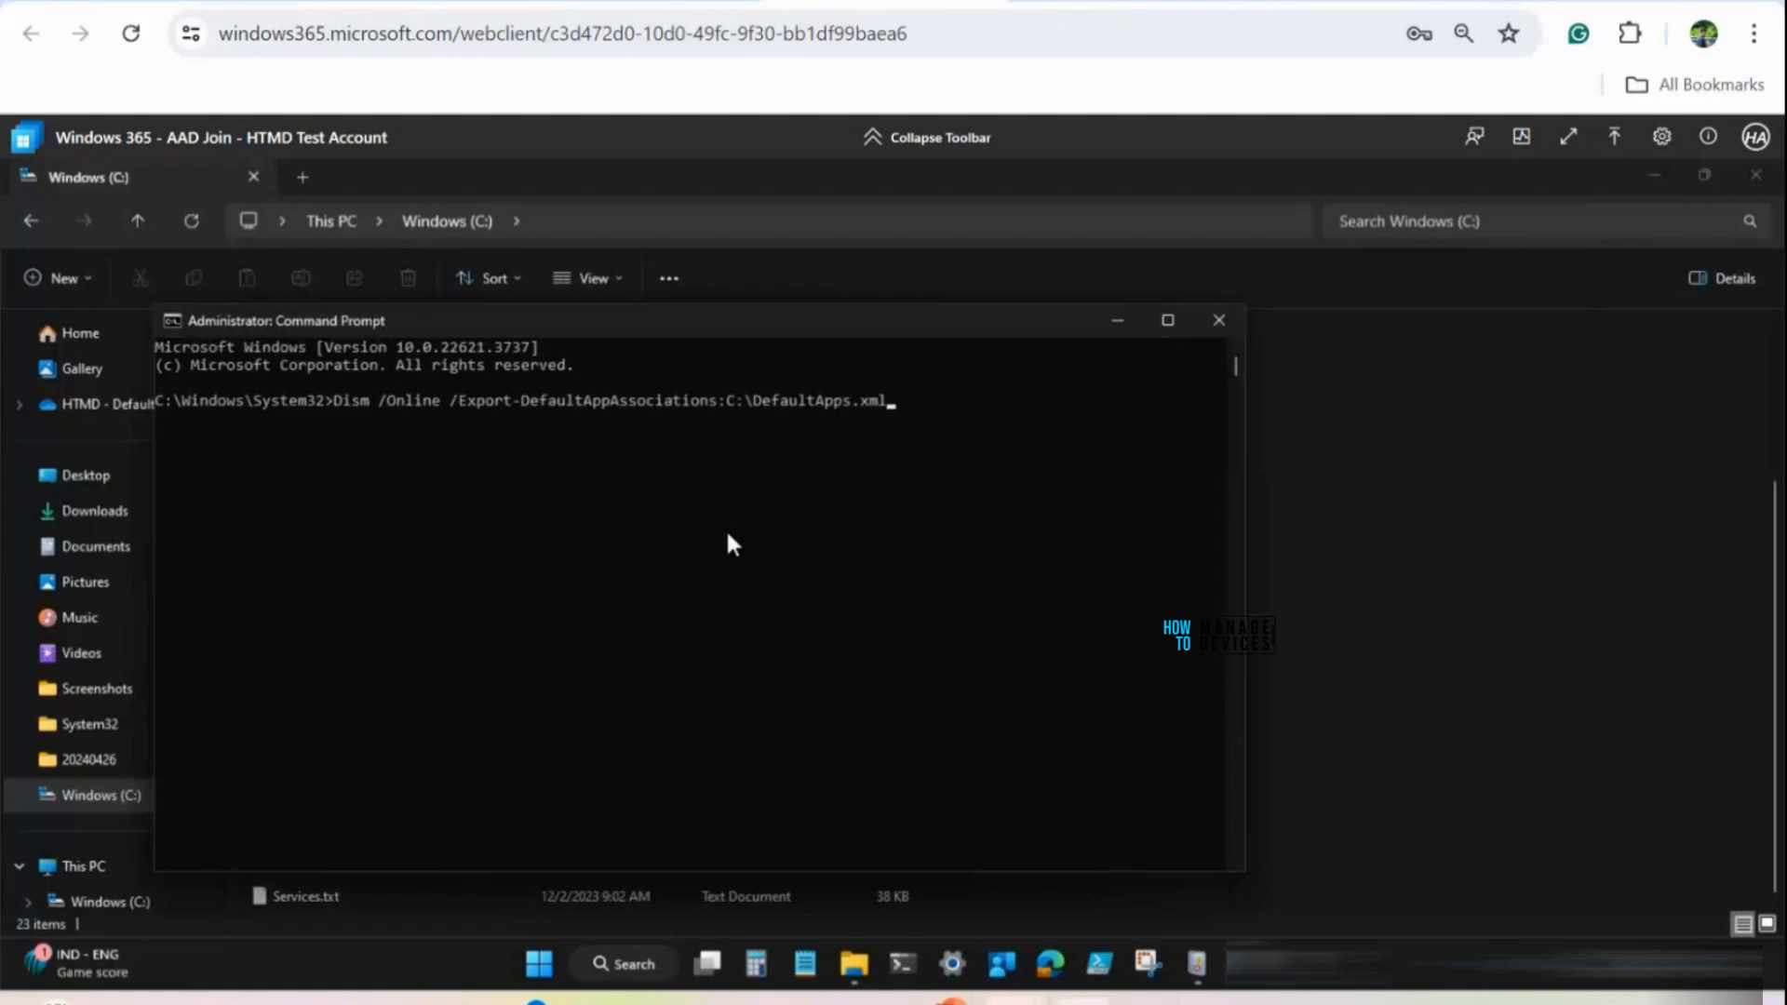
key(Left)
key(Left)
key(Left)
key(Left)
key(Left)
key(Left)
key(Left)
key(Left)
key(Left)
key(Left)
key(Left)
key(Left)
key(Left)
key(Left)
key(Left)
text(New)
key(Right)
key(Right)
key(Right)
key(Right)
key(Right)
key(Right)
key(Right)
key(Right)
key(Right)
key(Right)
key(Right)
key(Right)
key(Right)
key(Right)
key(Right)
key(Return)
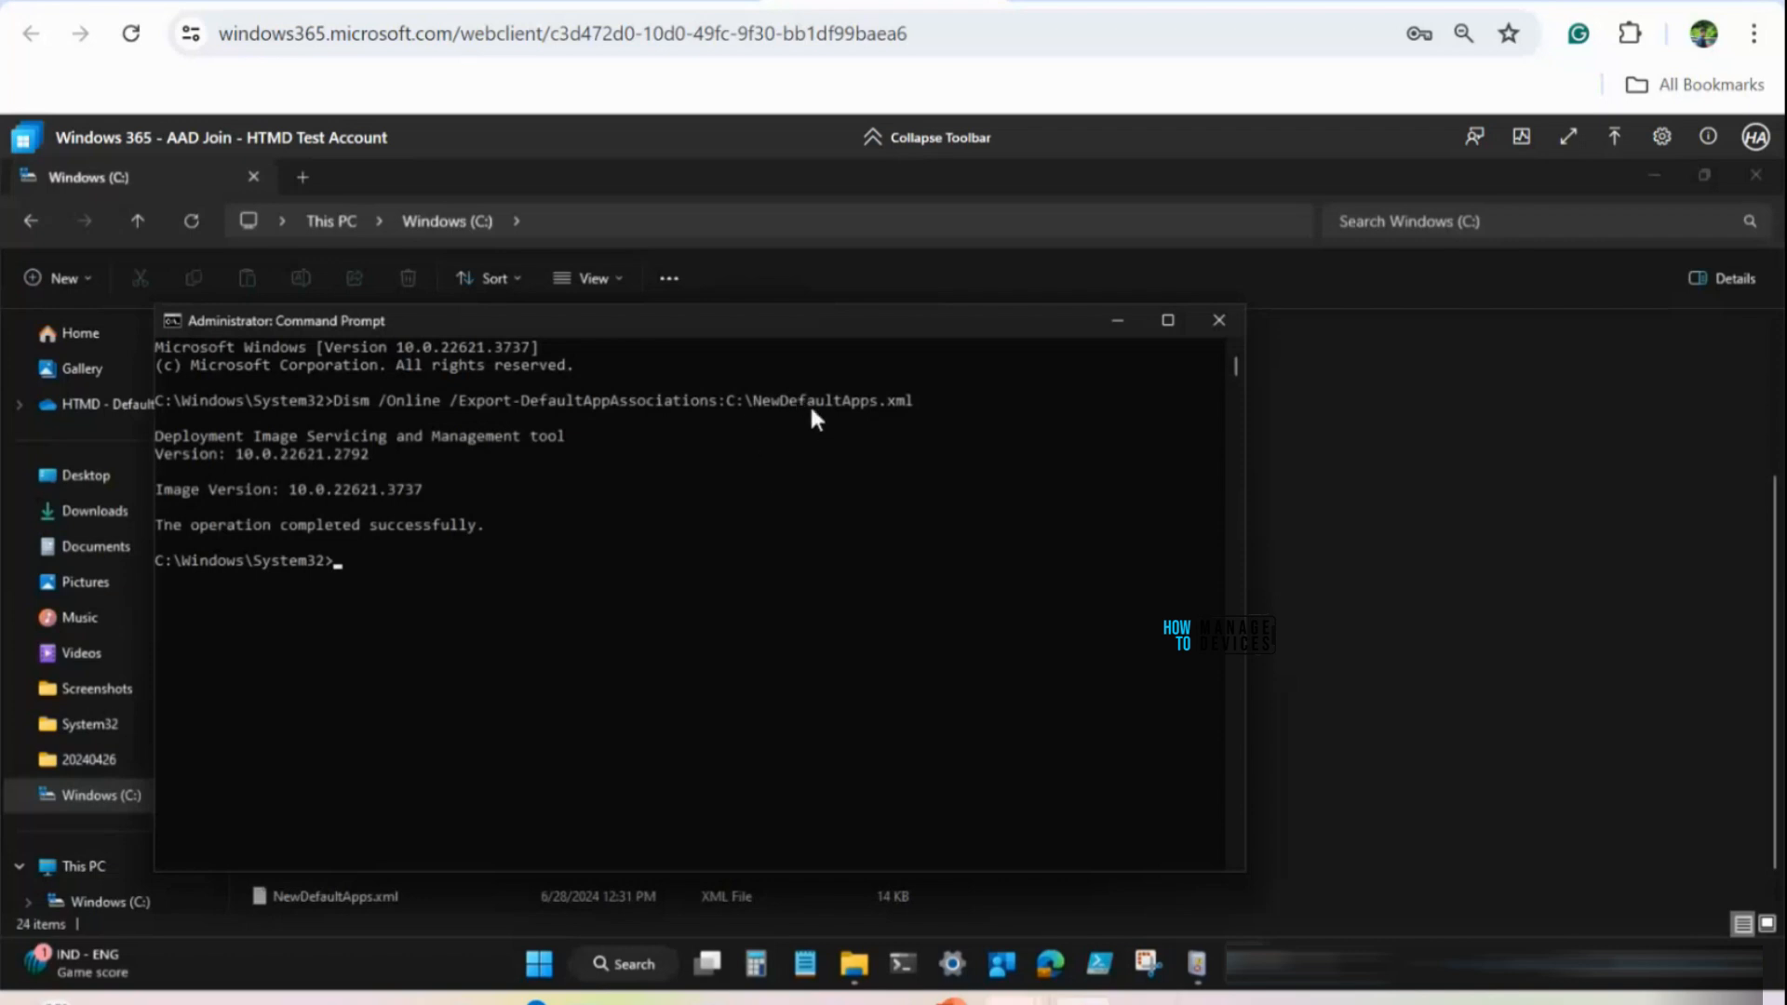
Open NewDefaultApps.xml from the C: drive in a maximized Notepad window, search for ".eml", and highlight its association line
click(1116, 319)
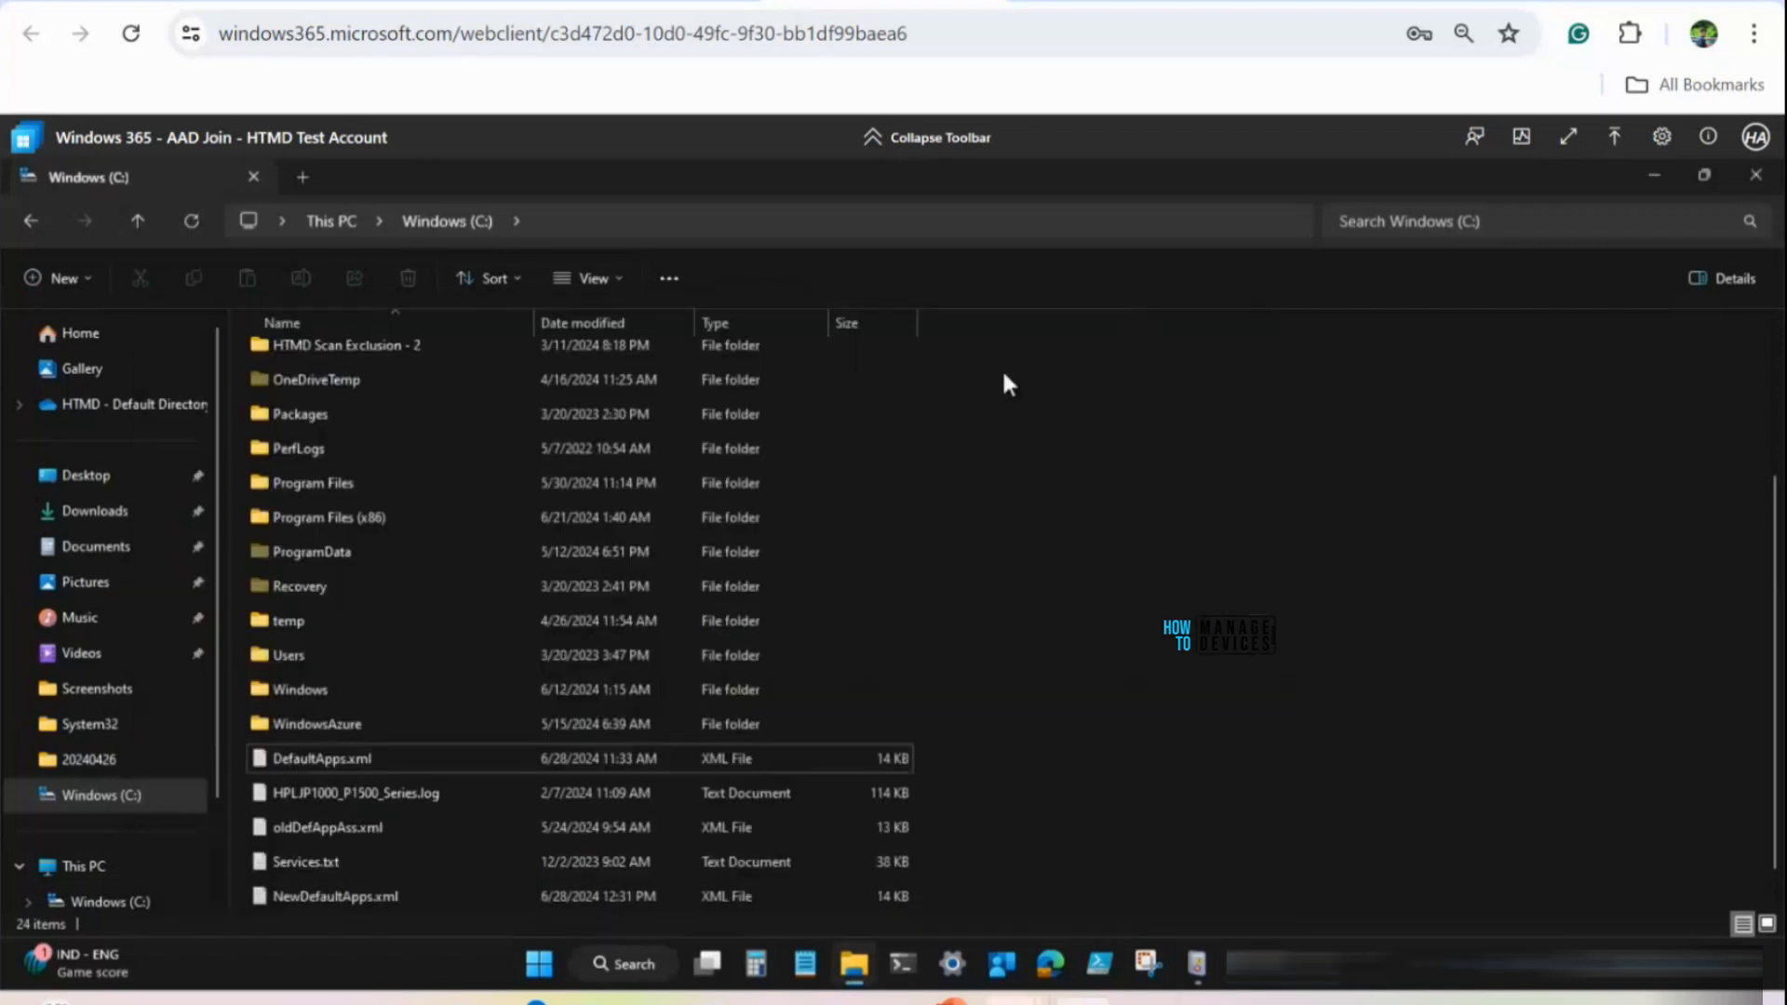
double_click(358, 893)
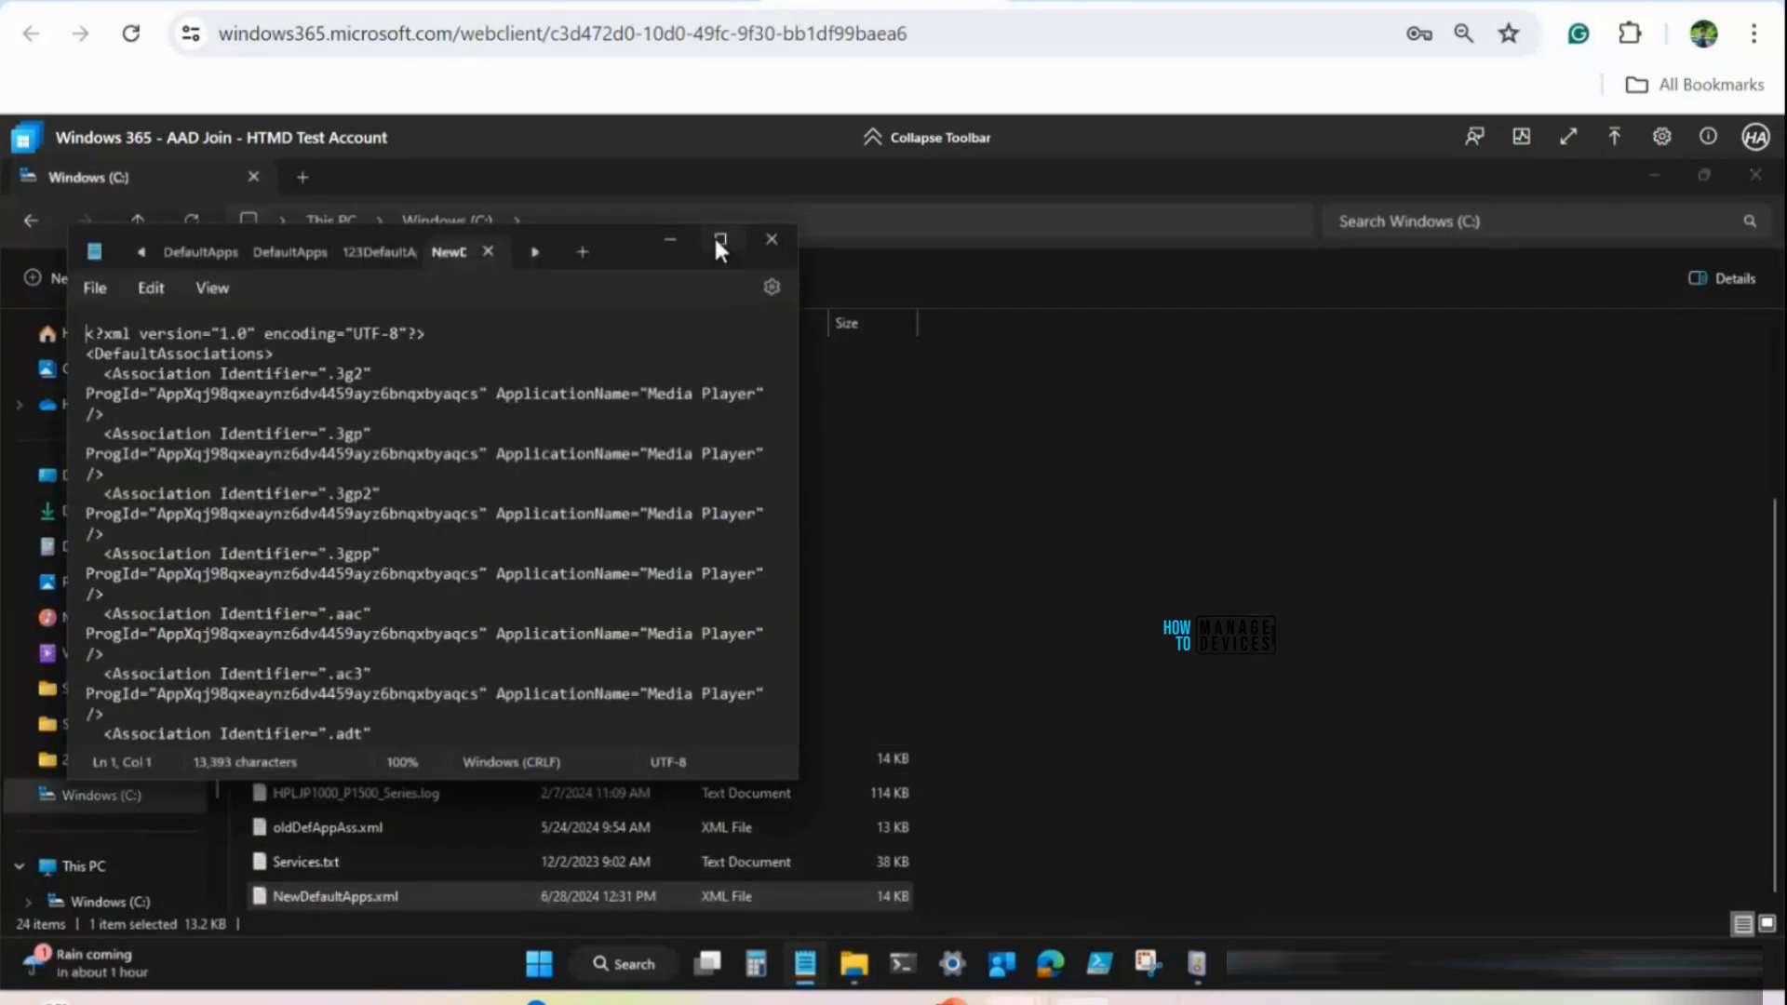
click(719, 241)
key(ctrl+f)
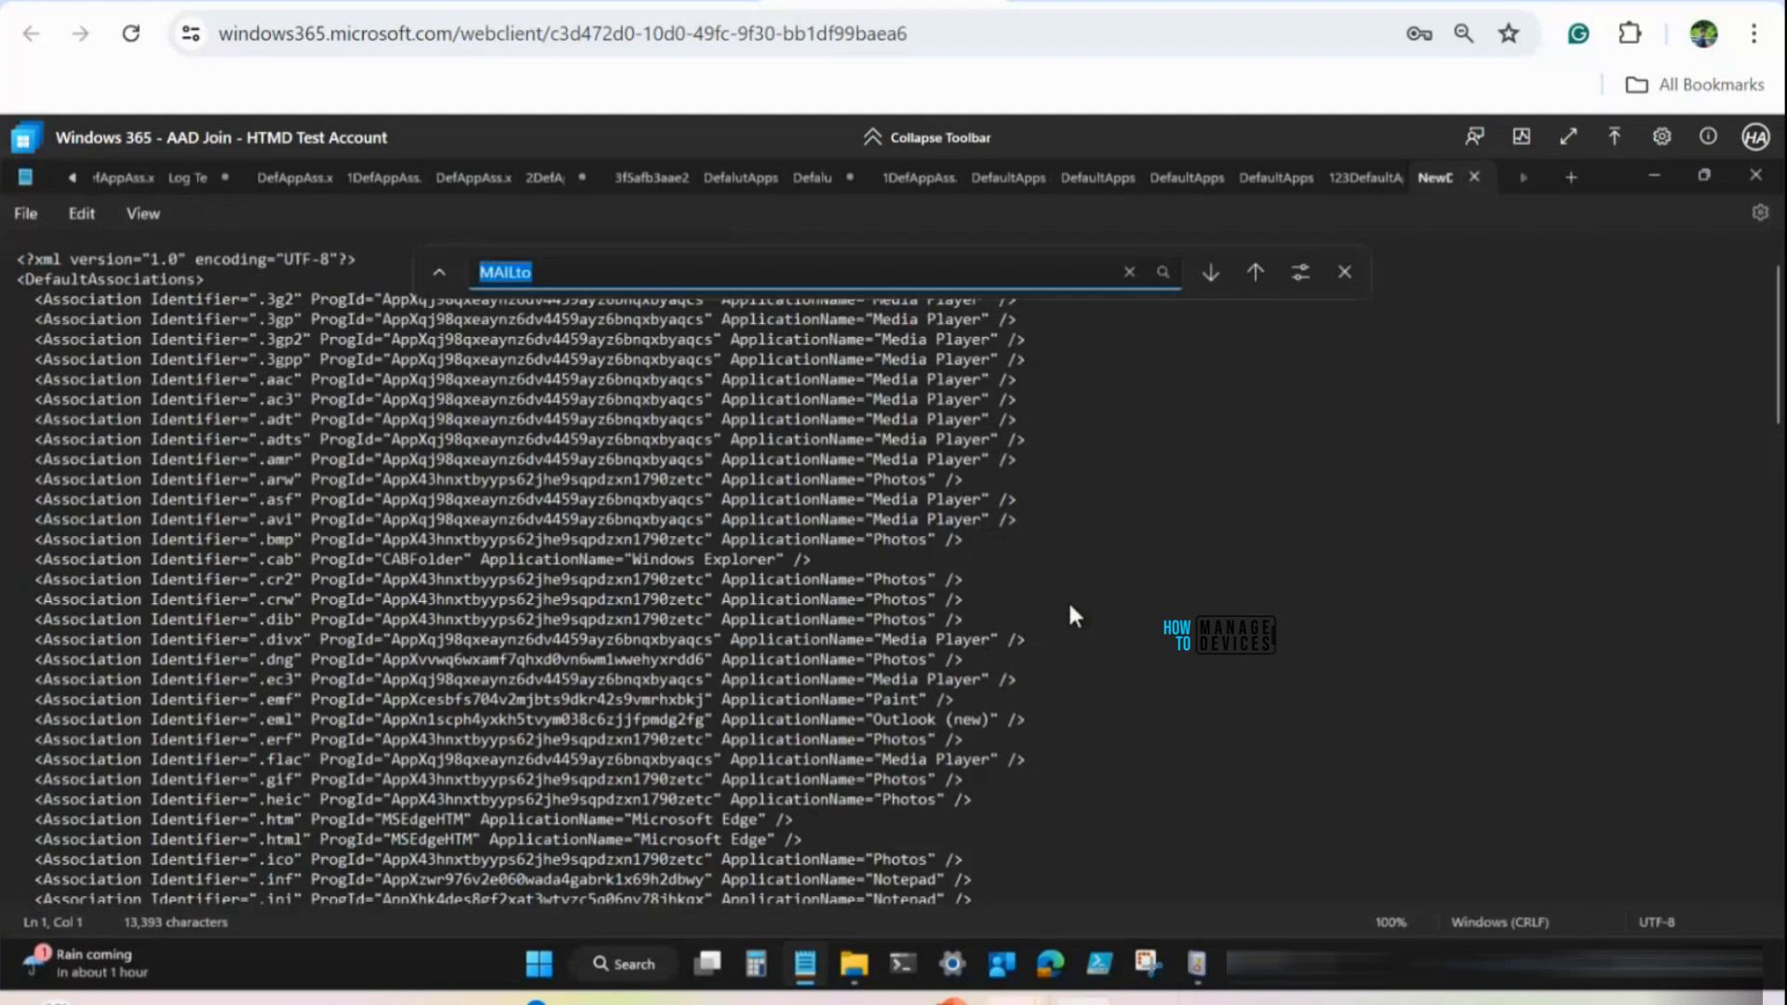
text(.eml)
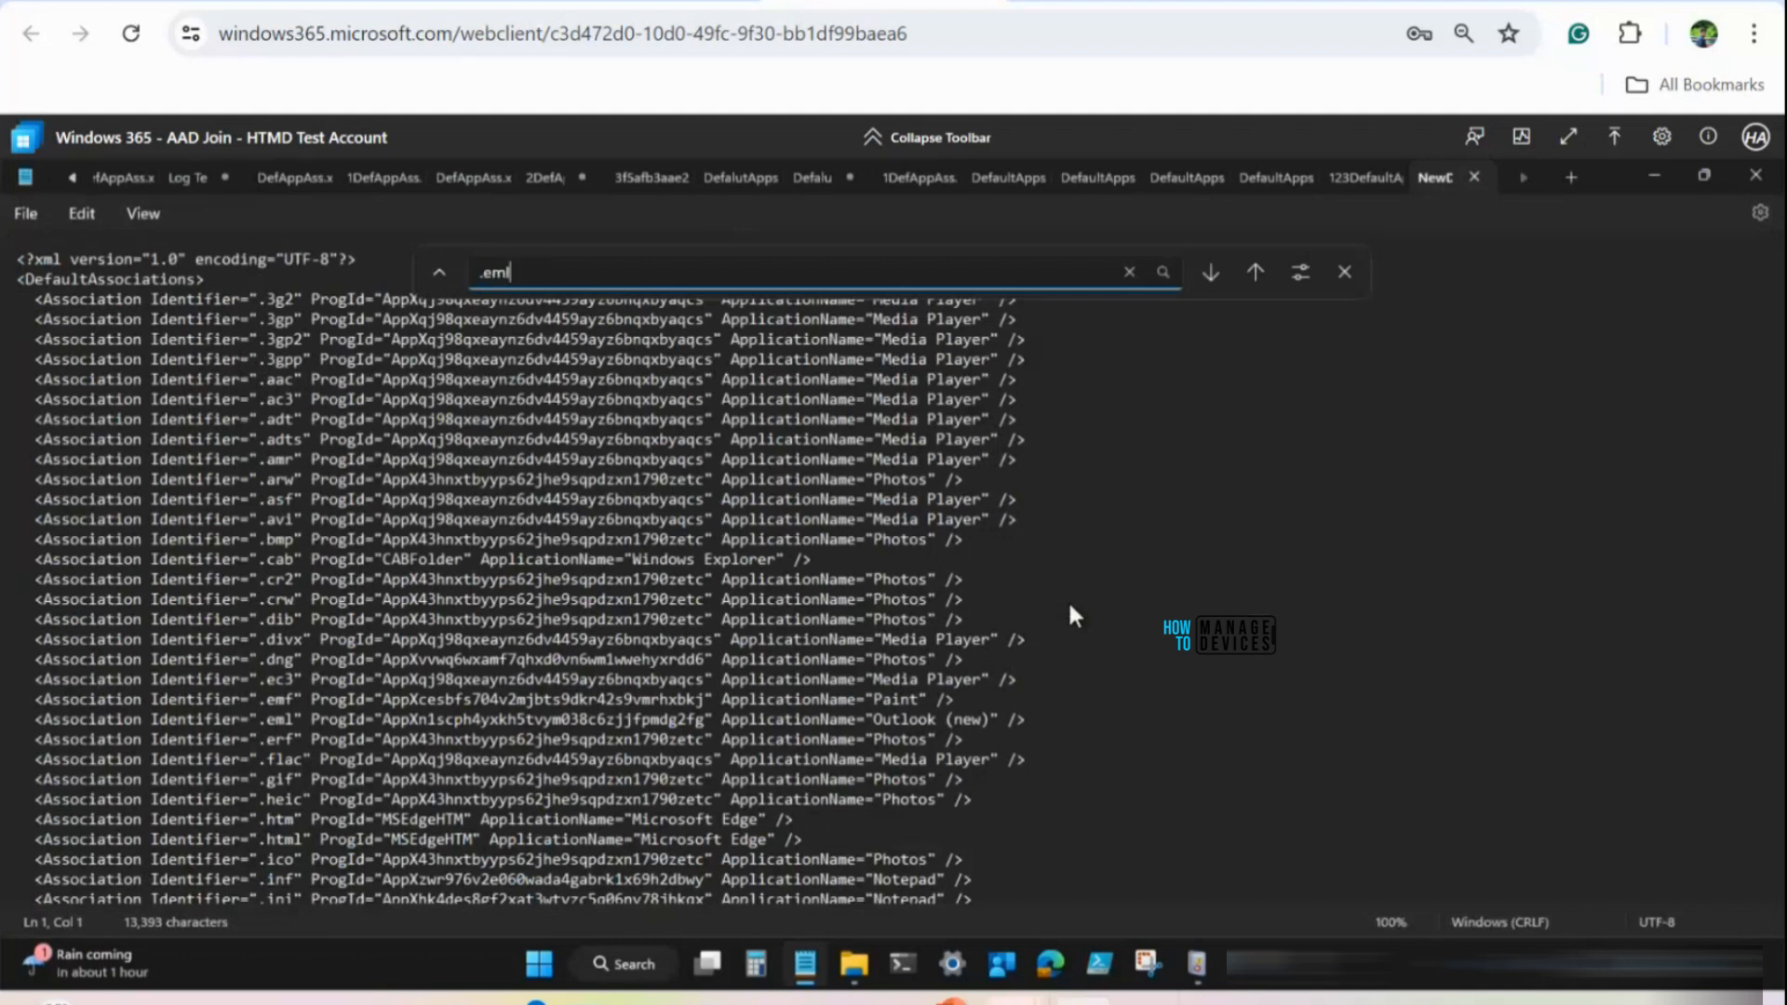
key(Return)
drag(1026, 719, 35, 720)
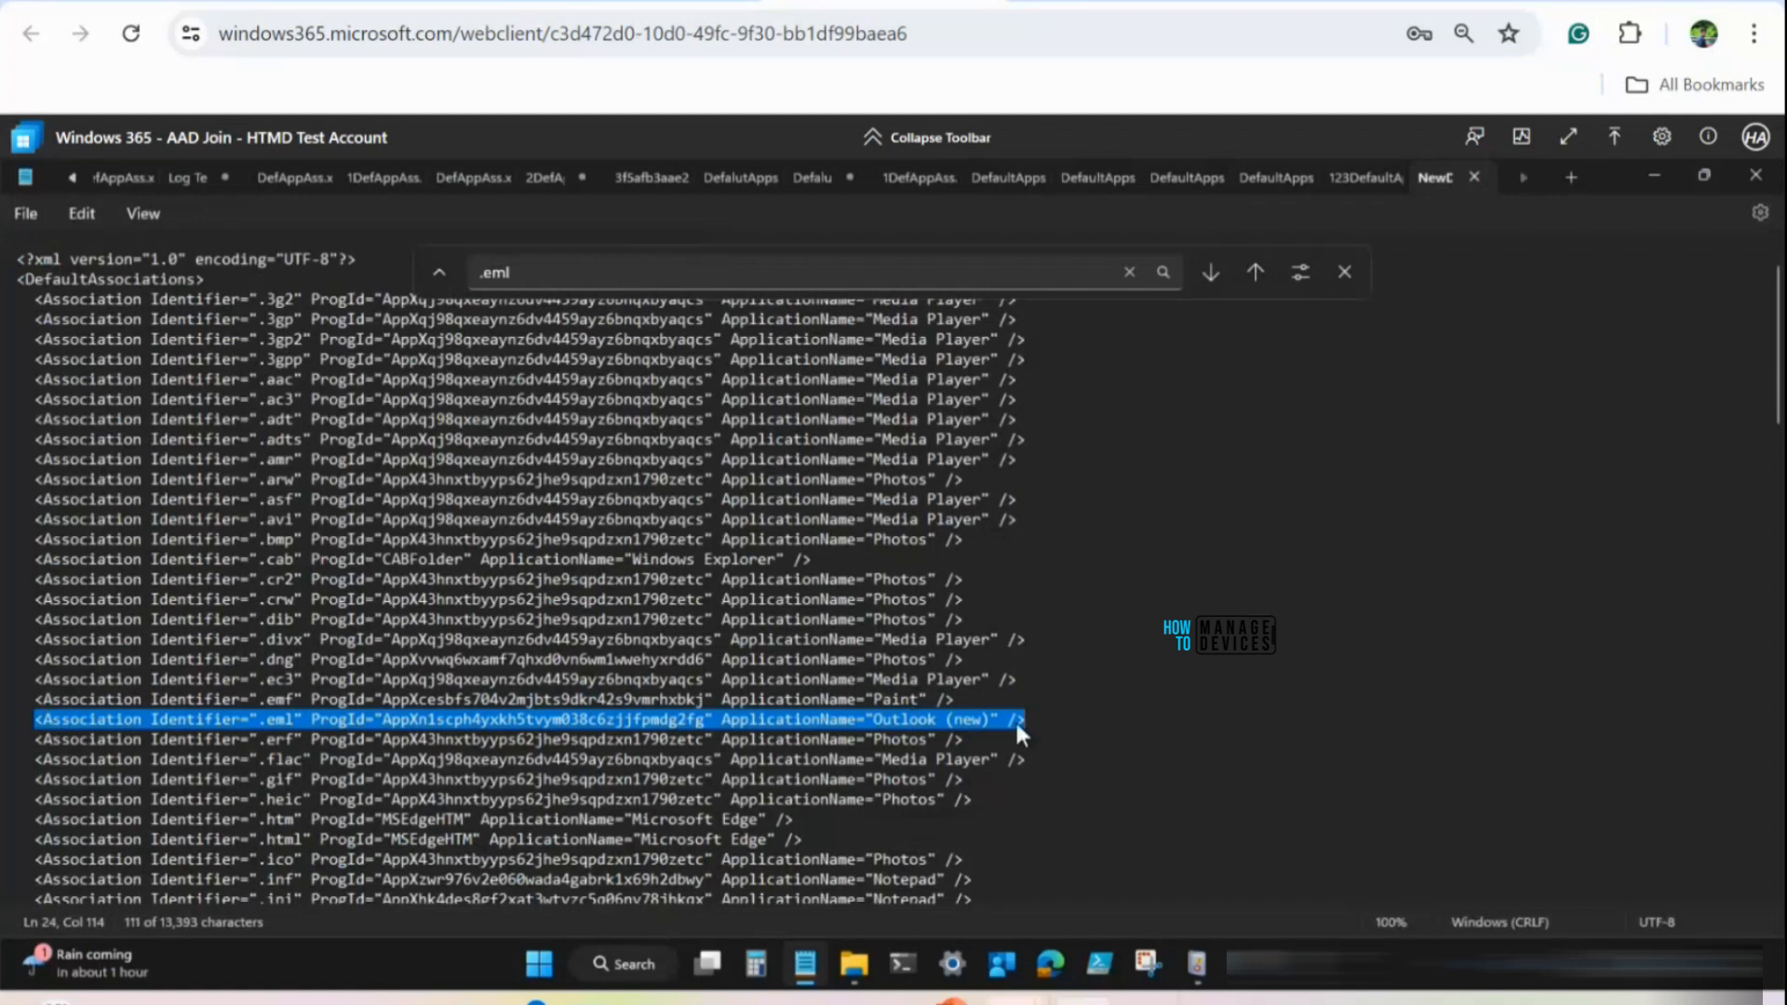
Search the exported XML for "MailTO" and highlight the full mailto association line
drag(543, 270, 401, 270)
text(M)
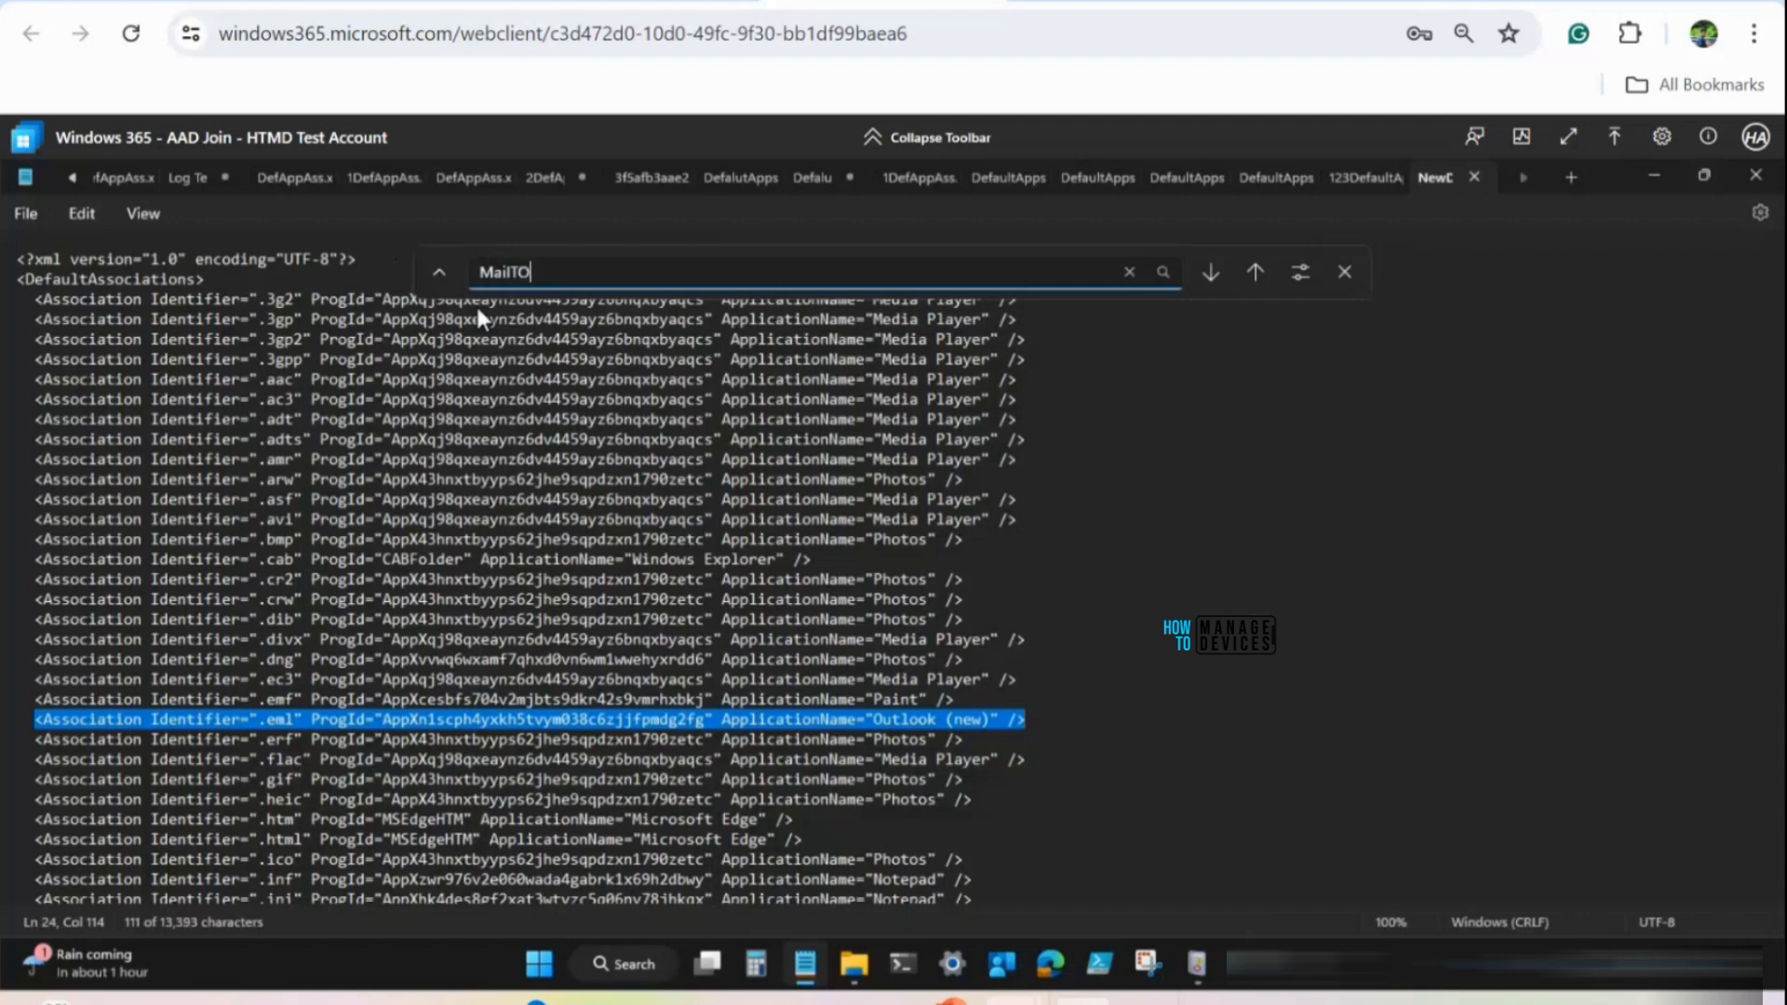
text(ailTO)
key(Return)
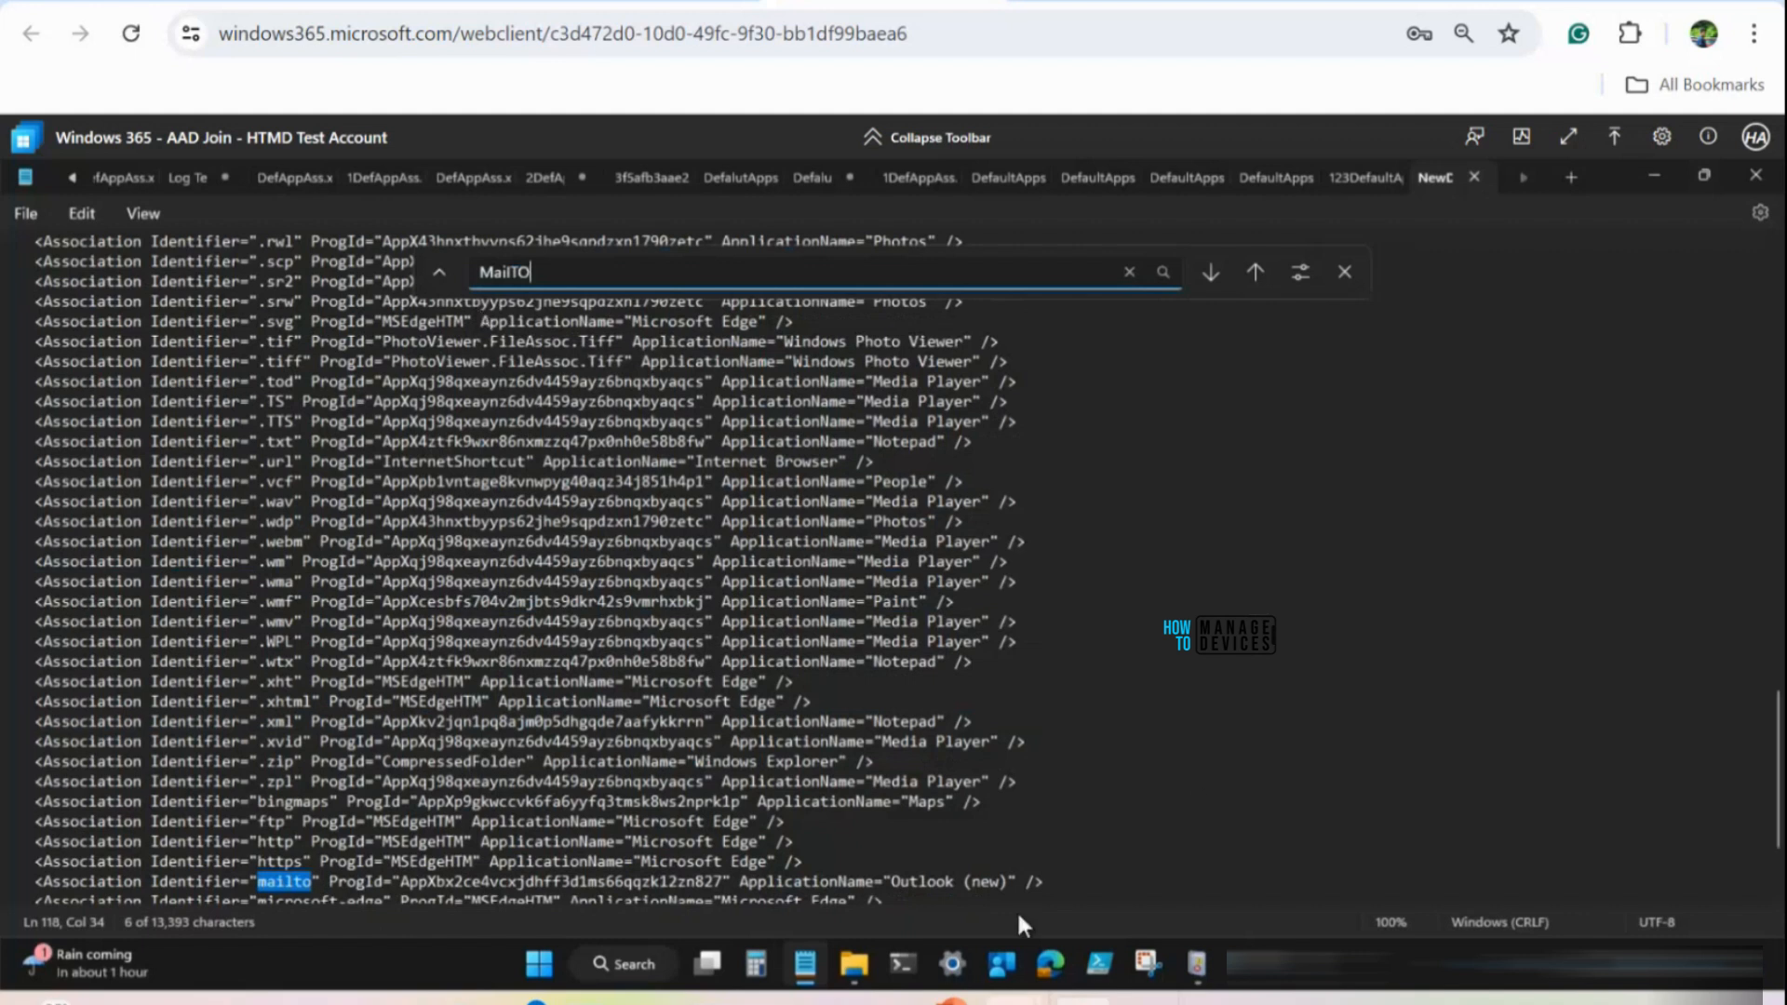
drag(1067, 878, 44, 882)
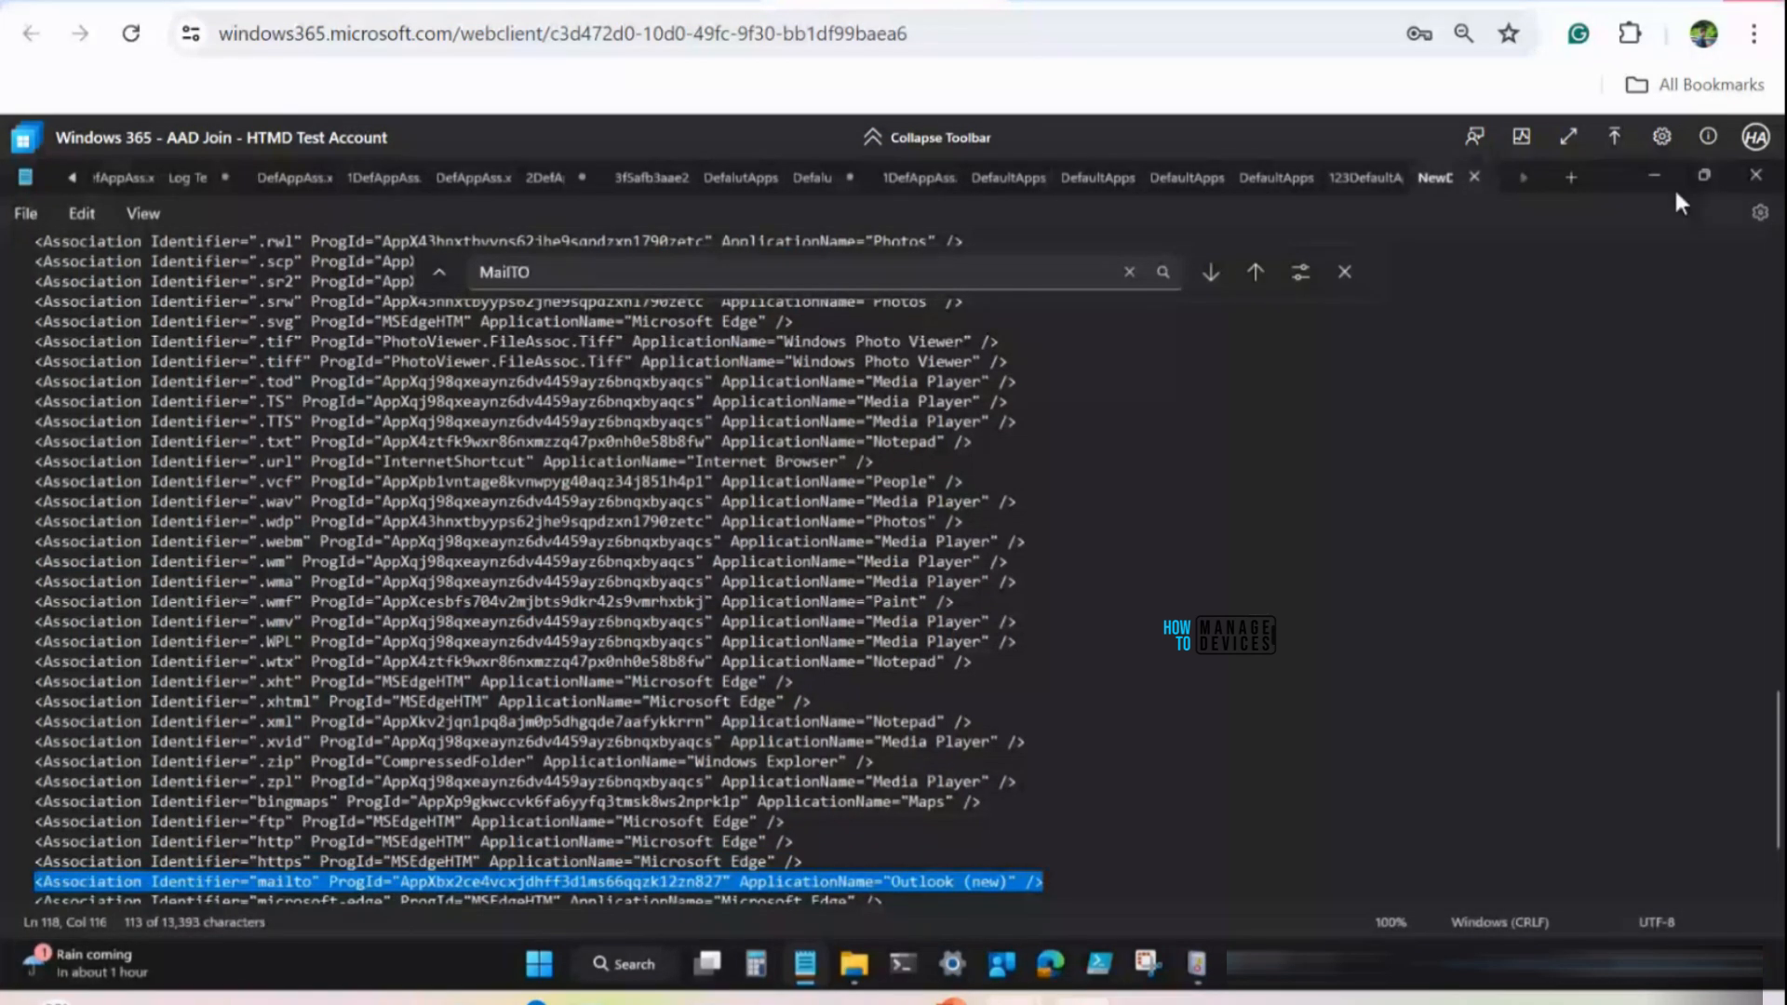
Open the Cloud PC's default apps settings, search the applications for "Mail", and open the Mail app's defaults
click(952, 963)
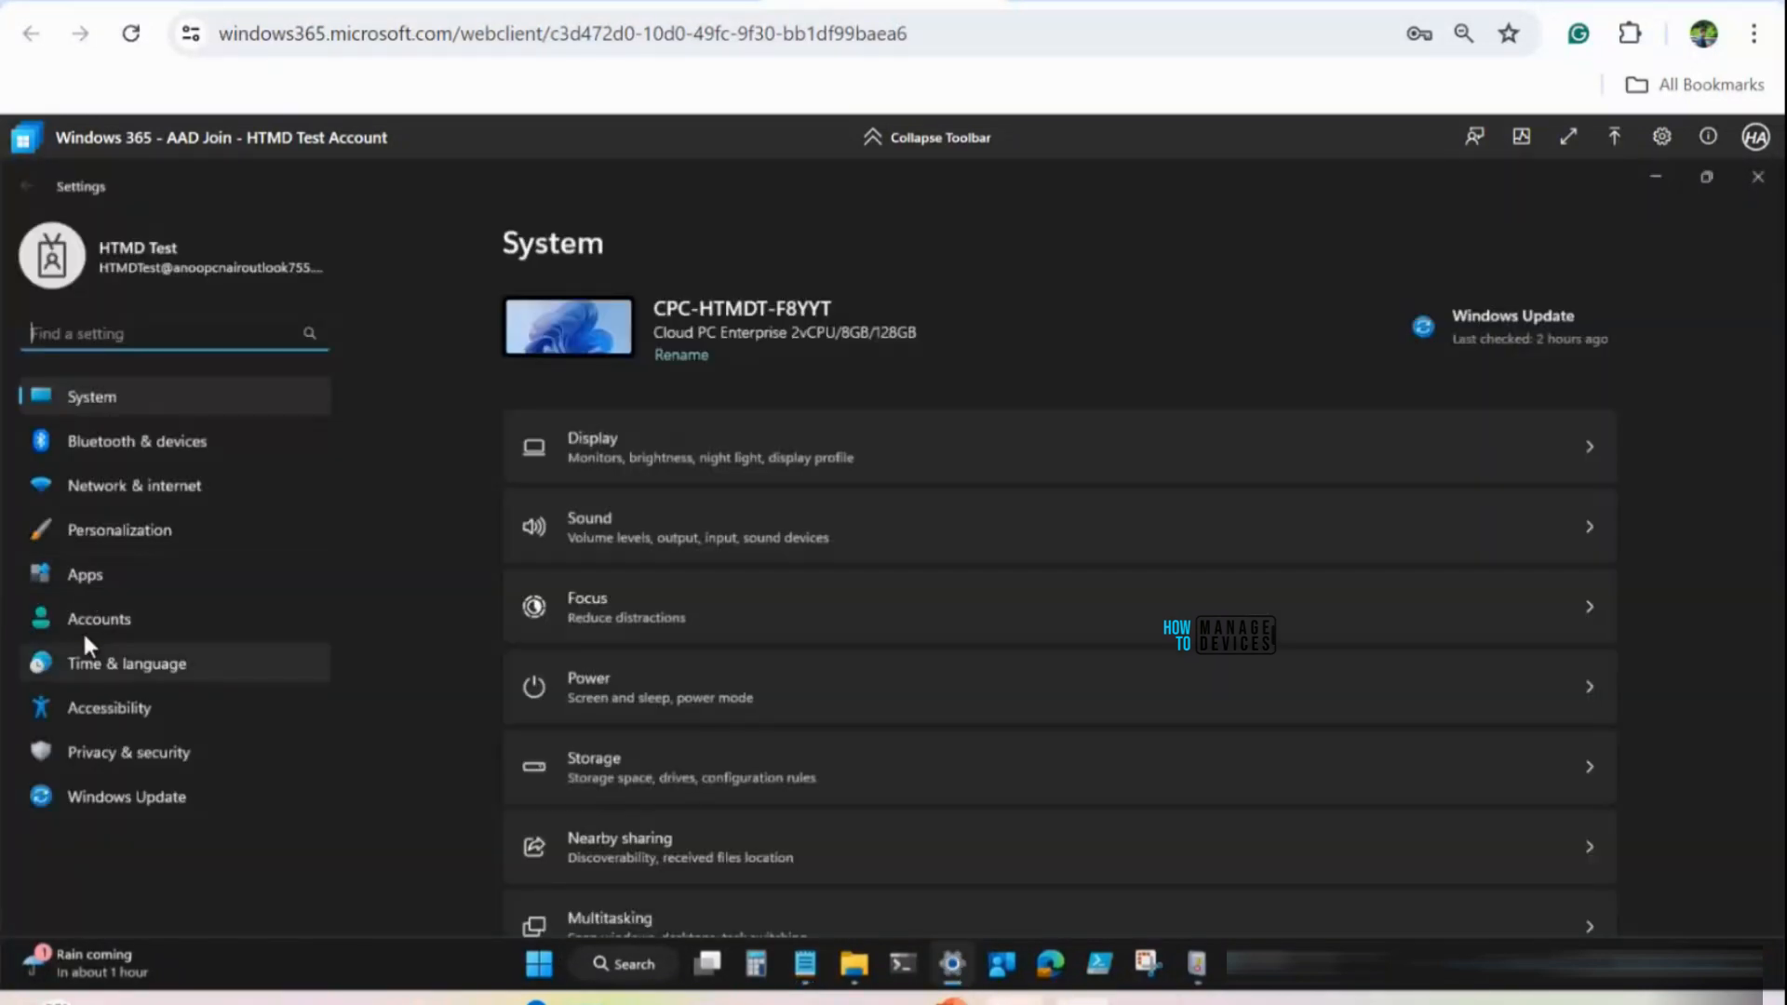
click(82, 574)
click(613, 484)
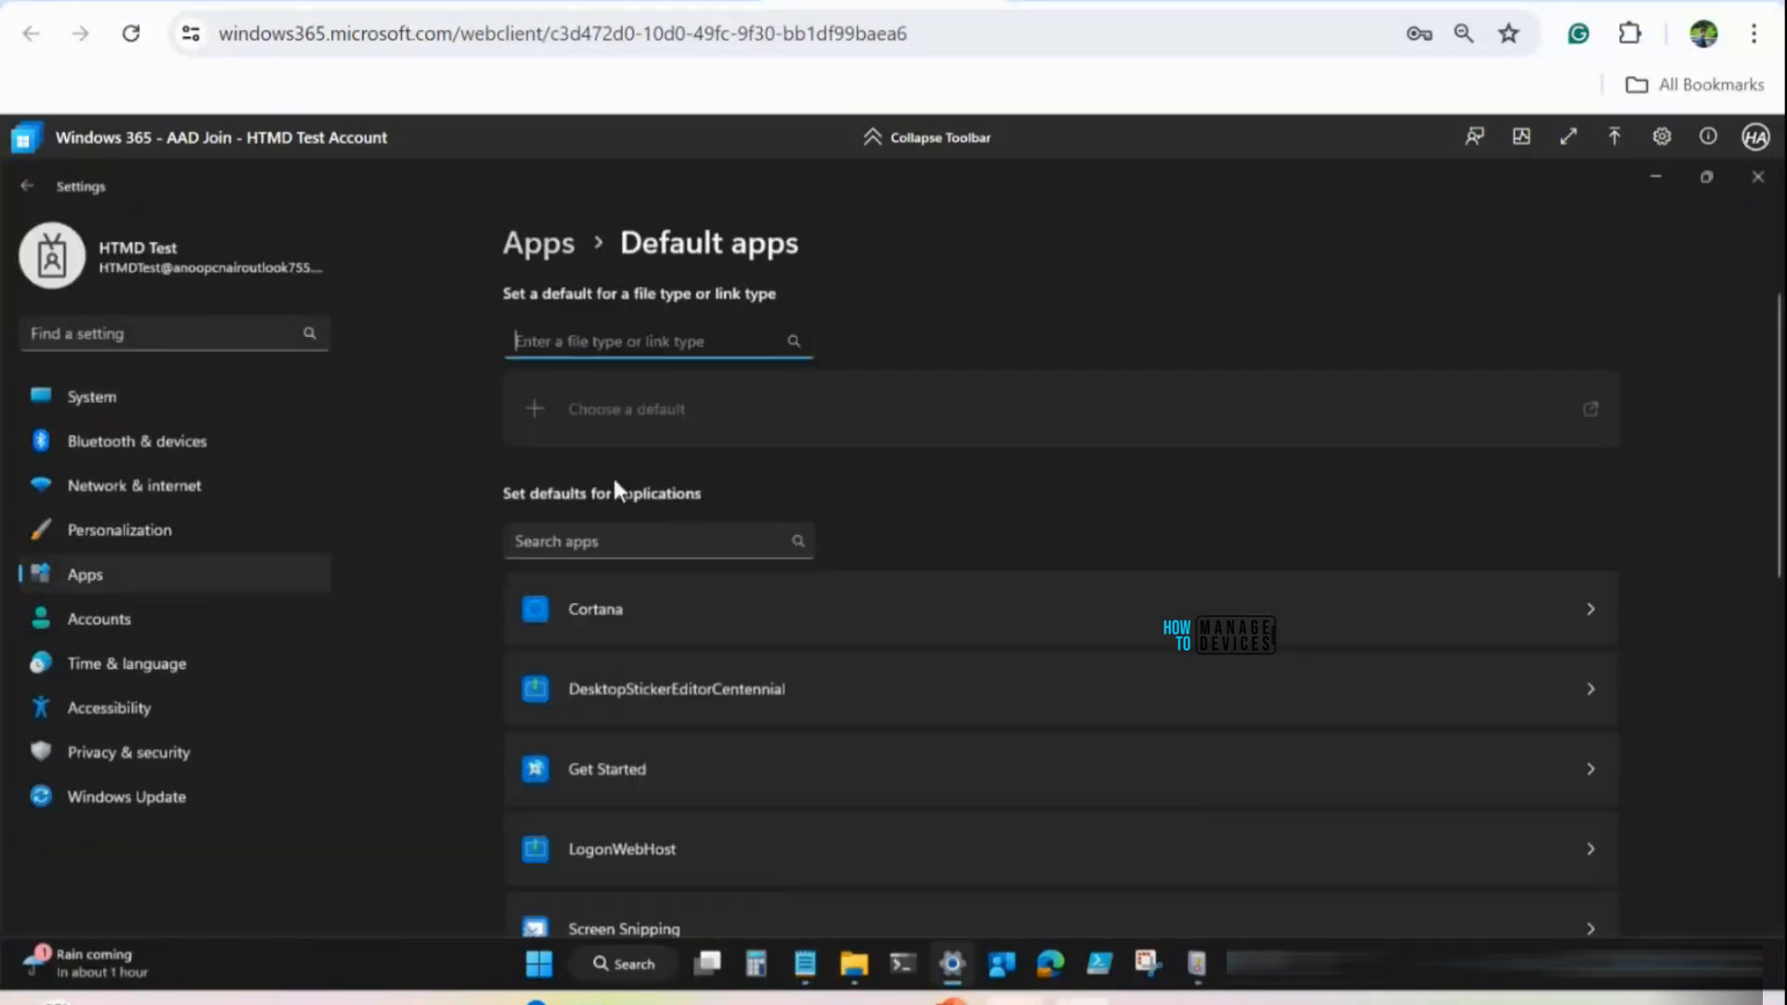
click(591, 540)
text(Mail)
click(623, 606)
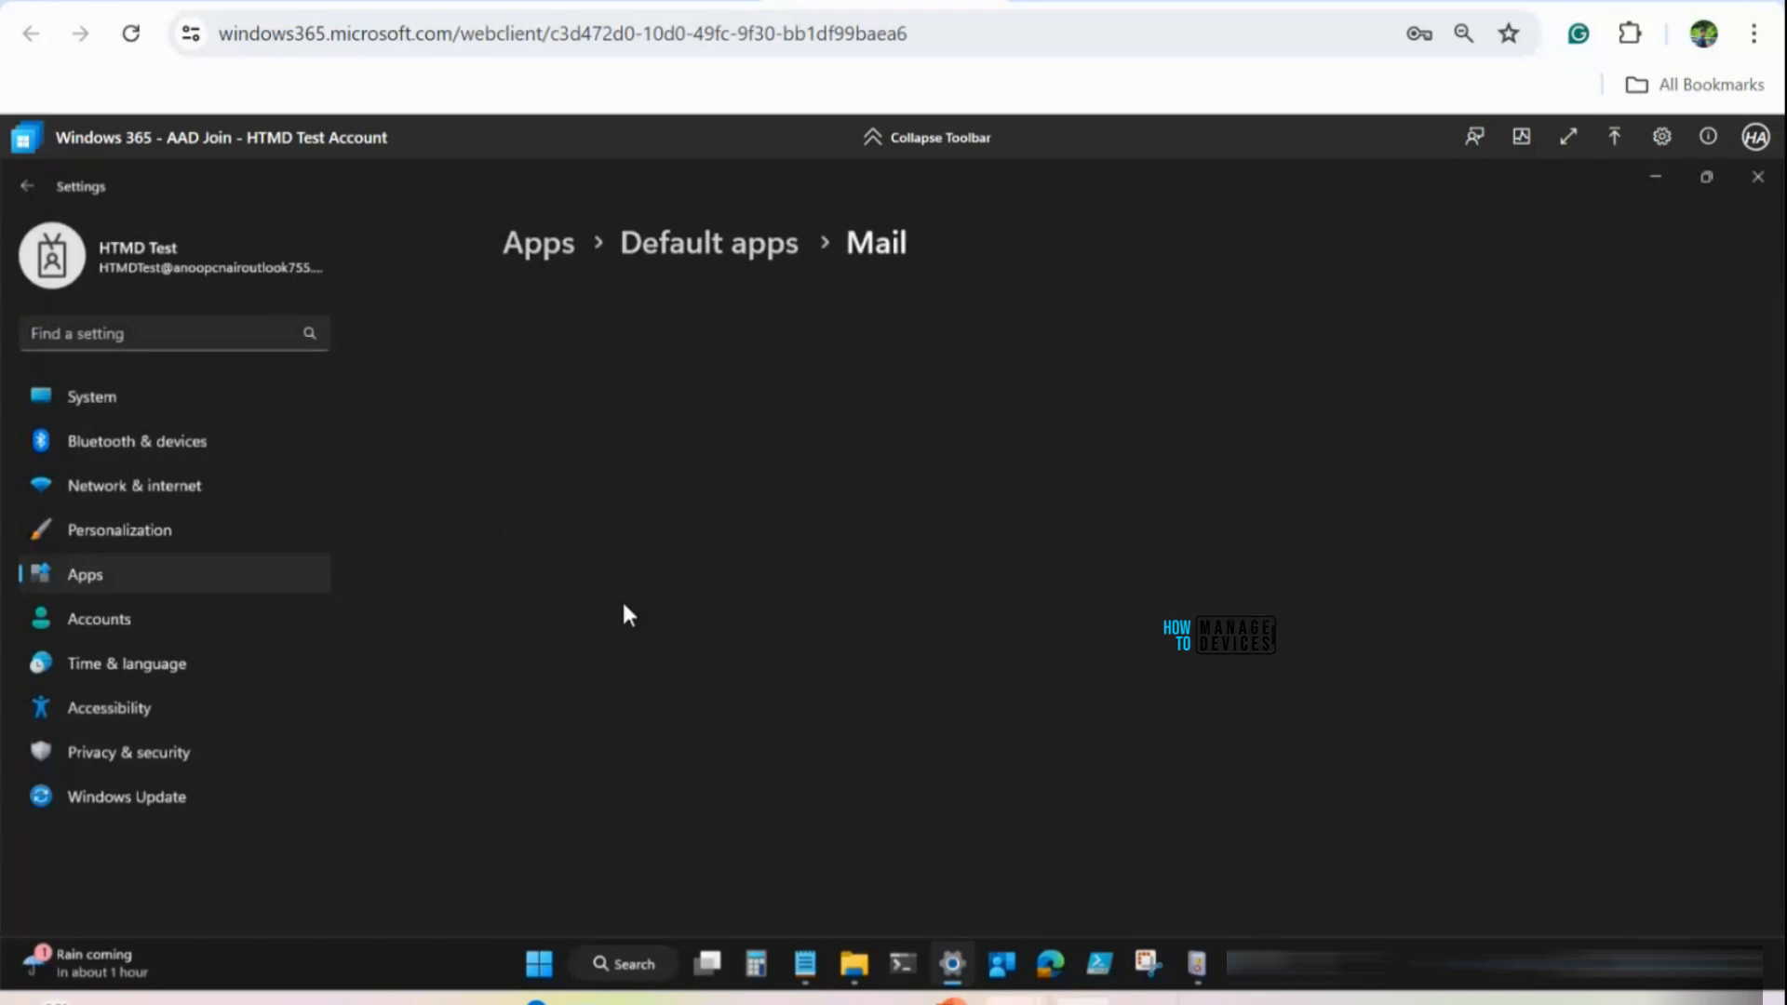